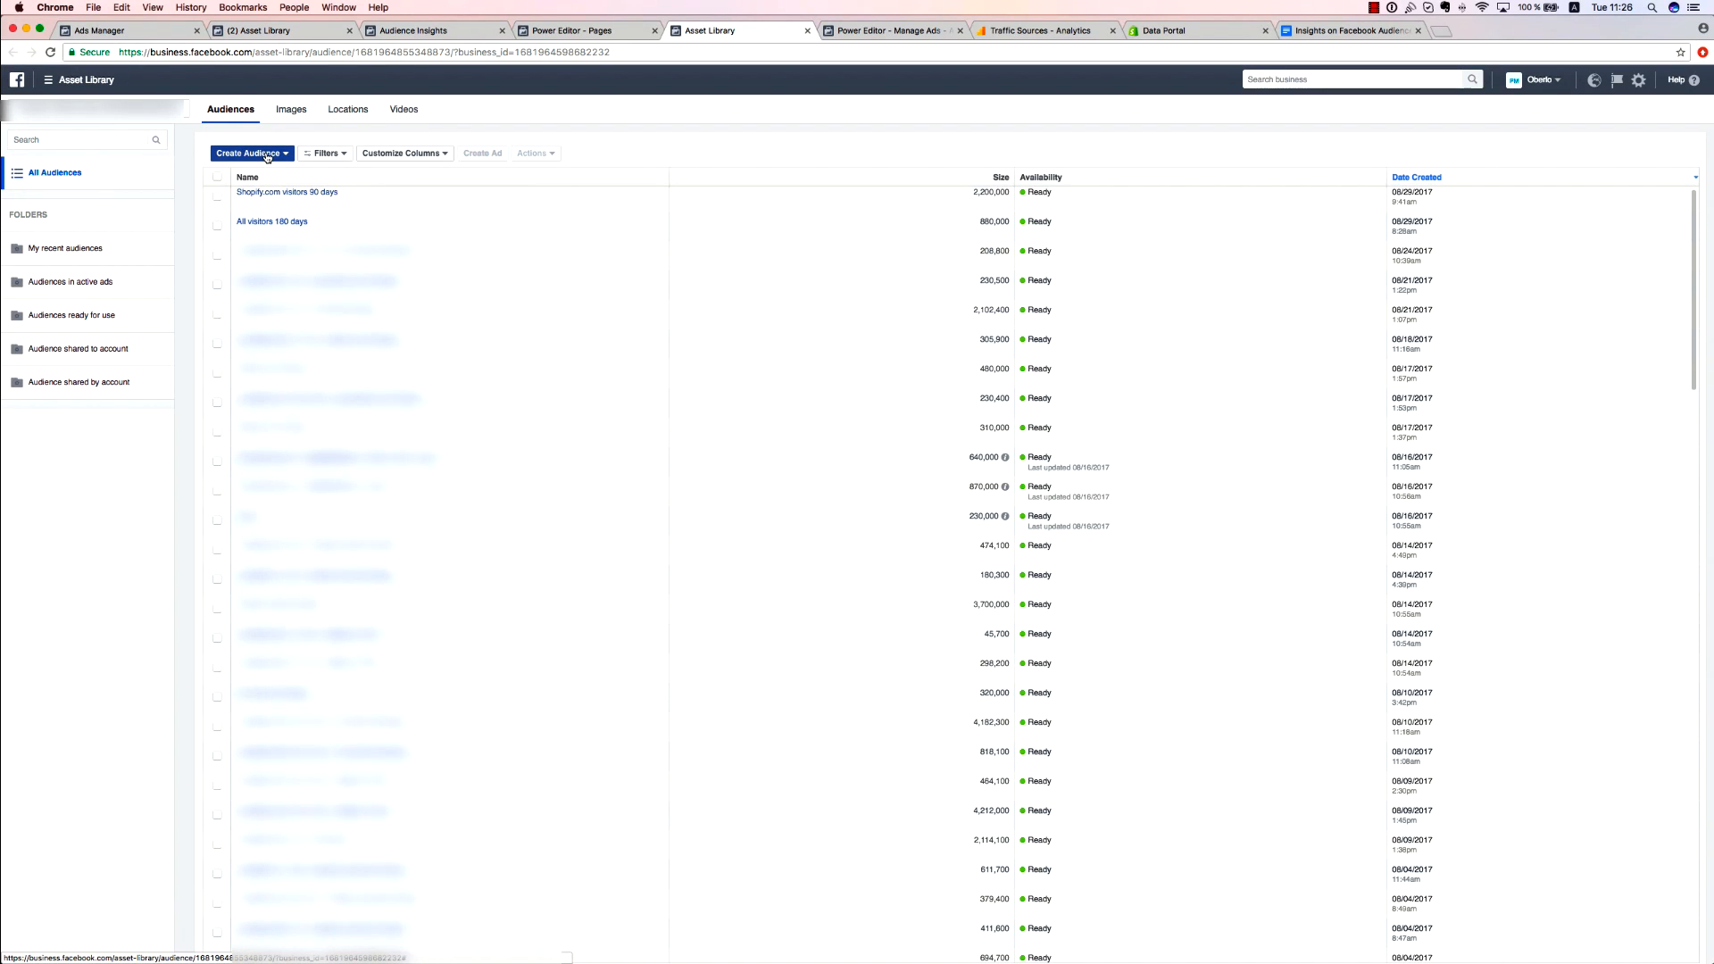
# Start a custom audience built from one's own customer data file.
pyautogui.click(249, 153)
pyautogui.click(273, 174)
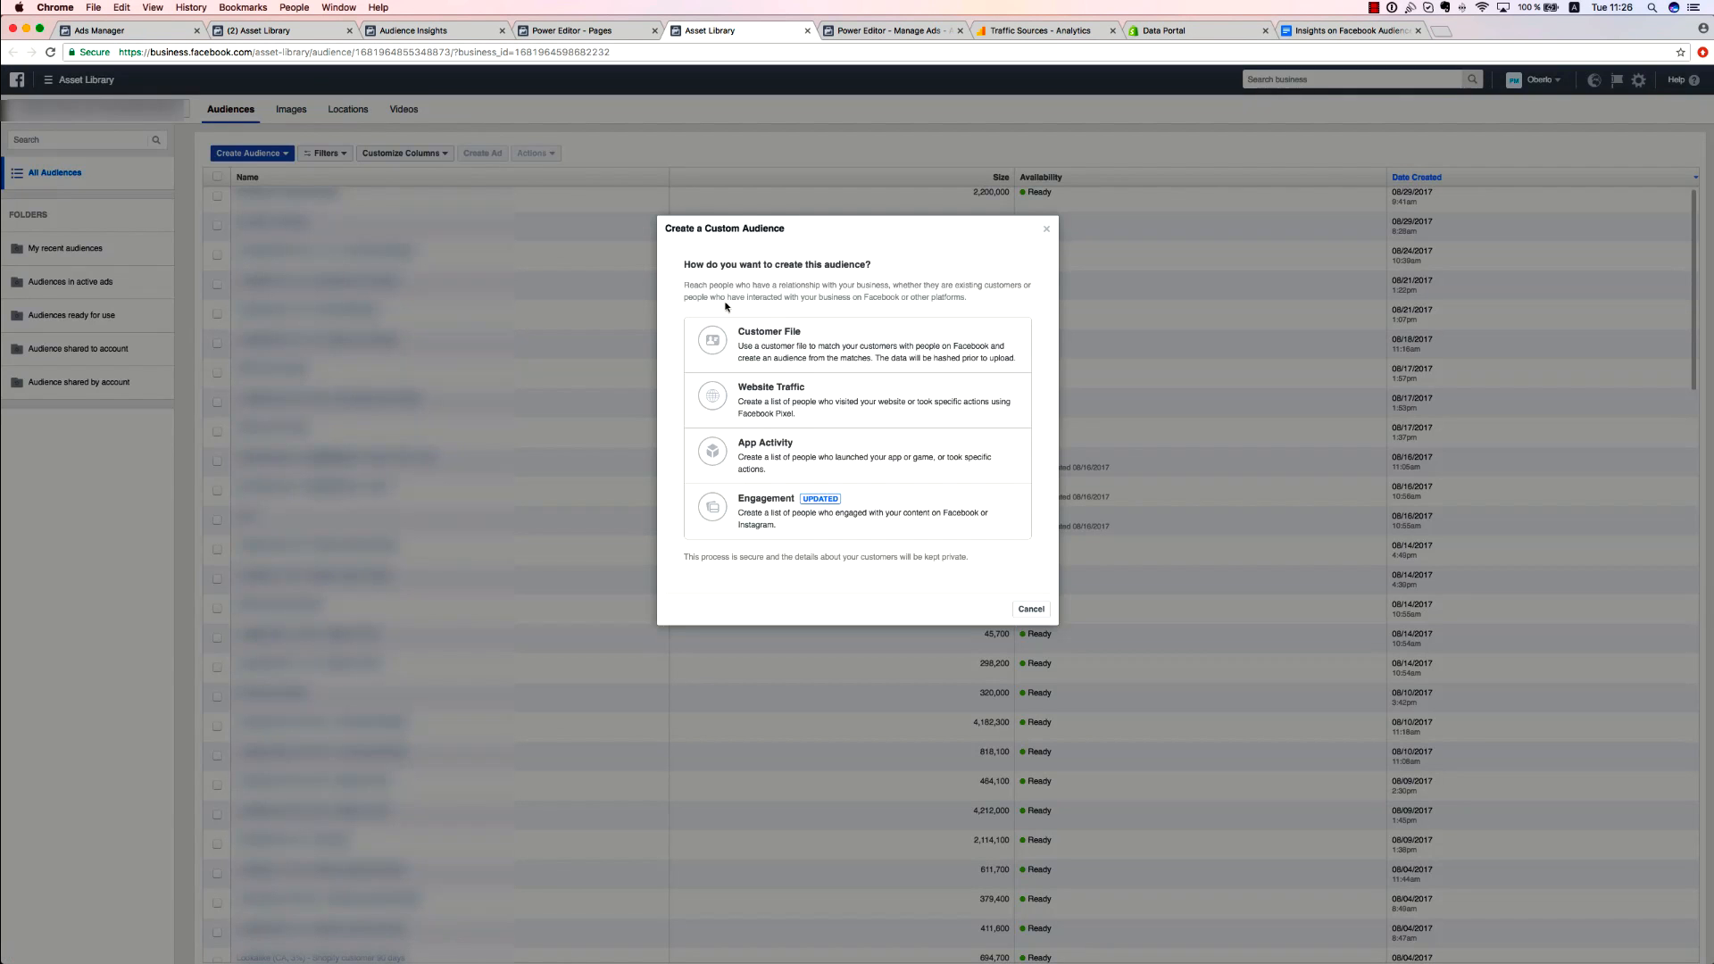
pyautogui.click(832, 346)
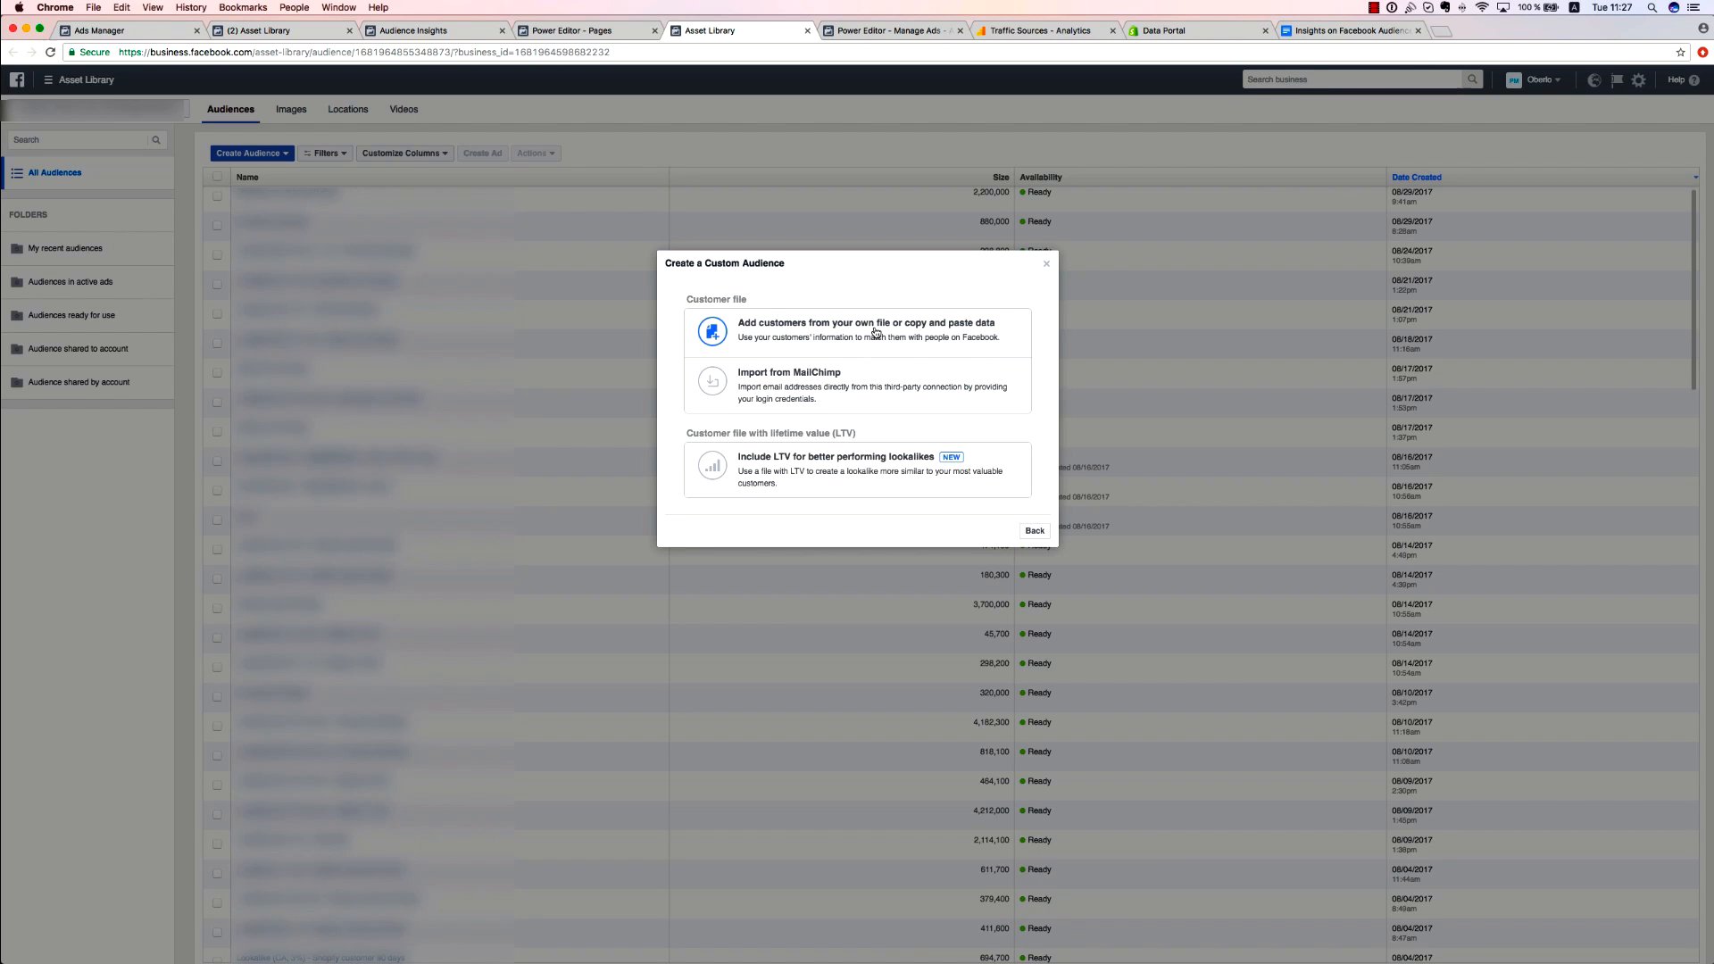
pyautogui.click(871, 333)
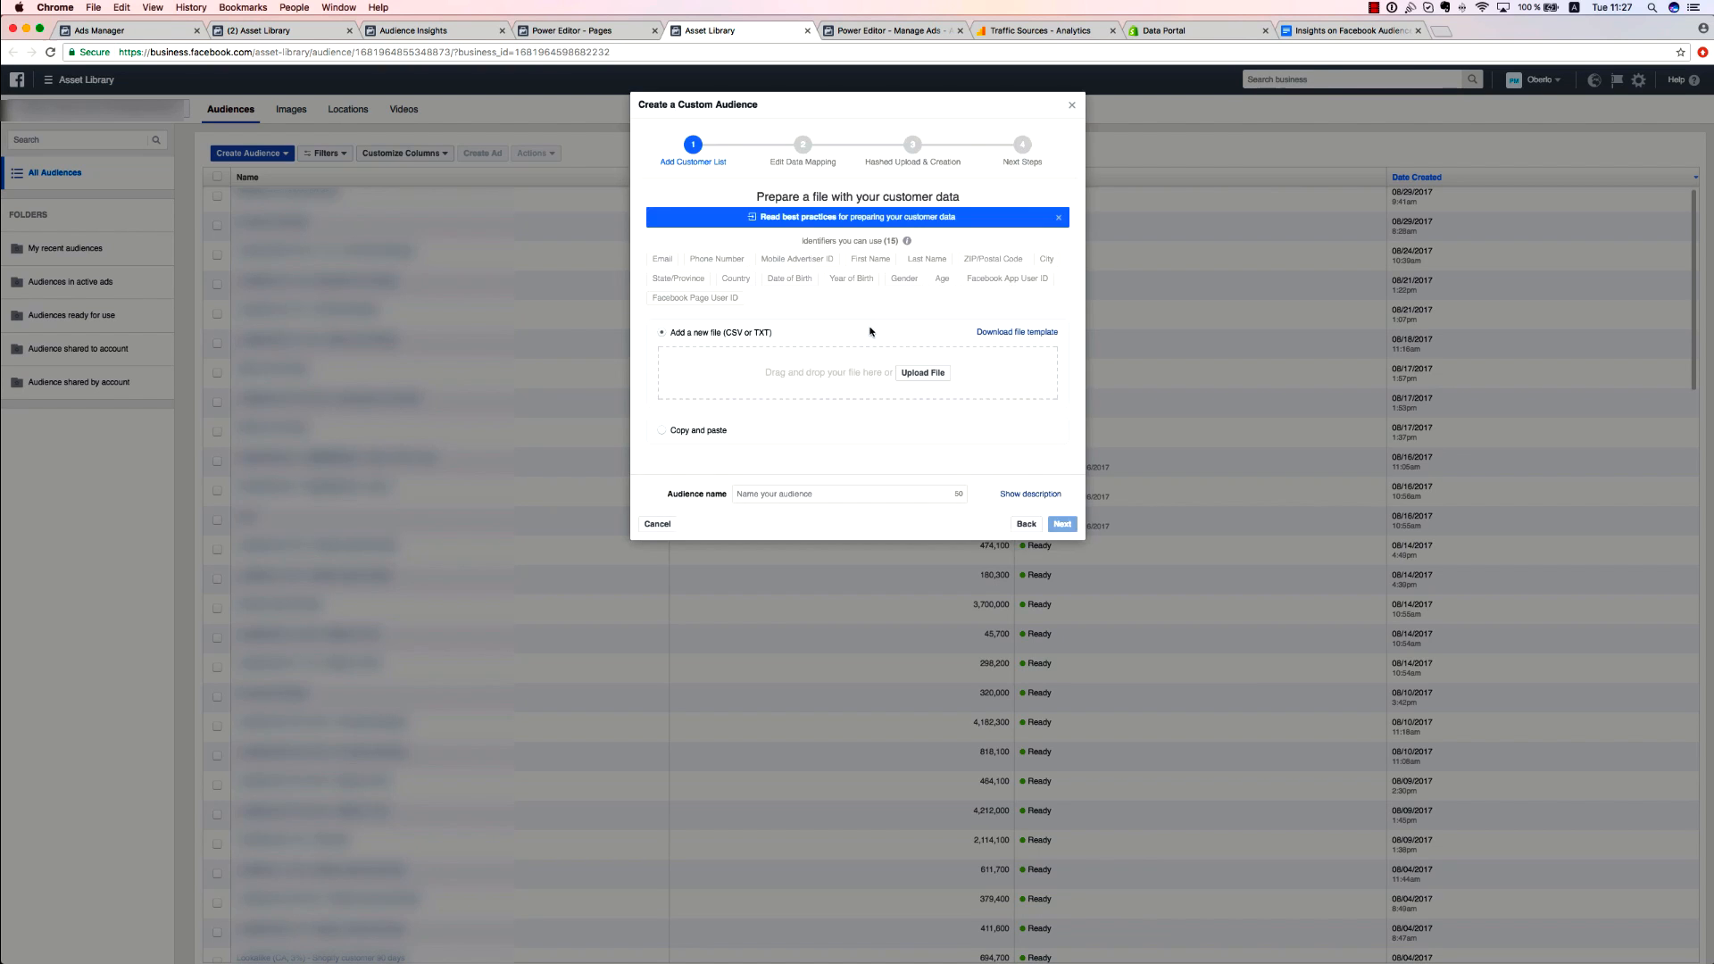
# Upload the All emails file from the Desktop and keep the audience name All emails.
pyautogui.click(922, 374)
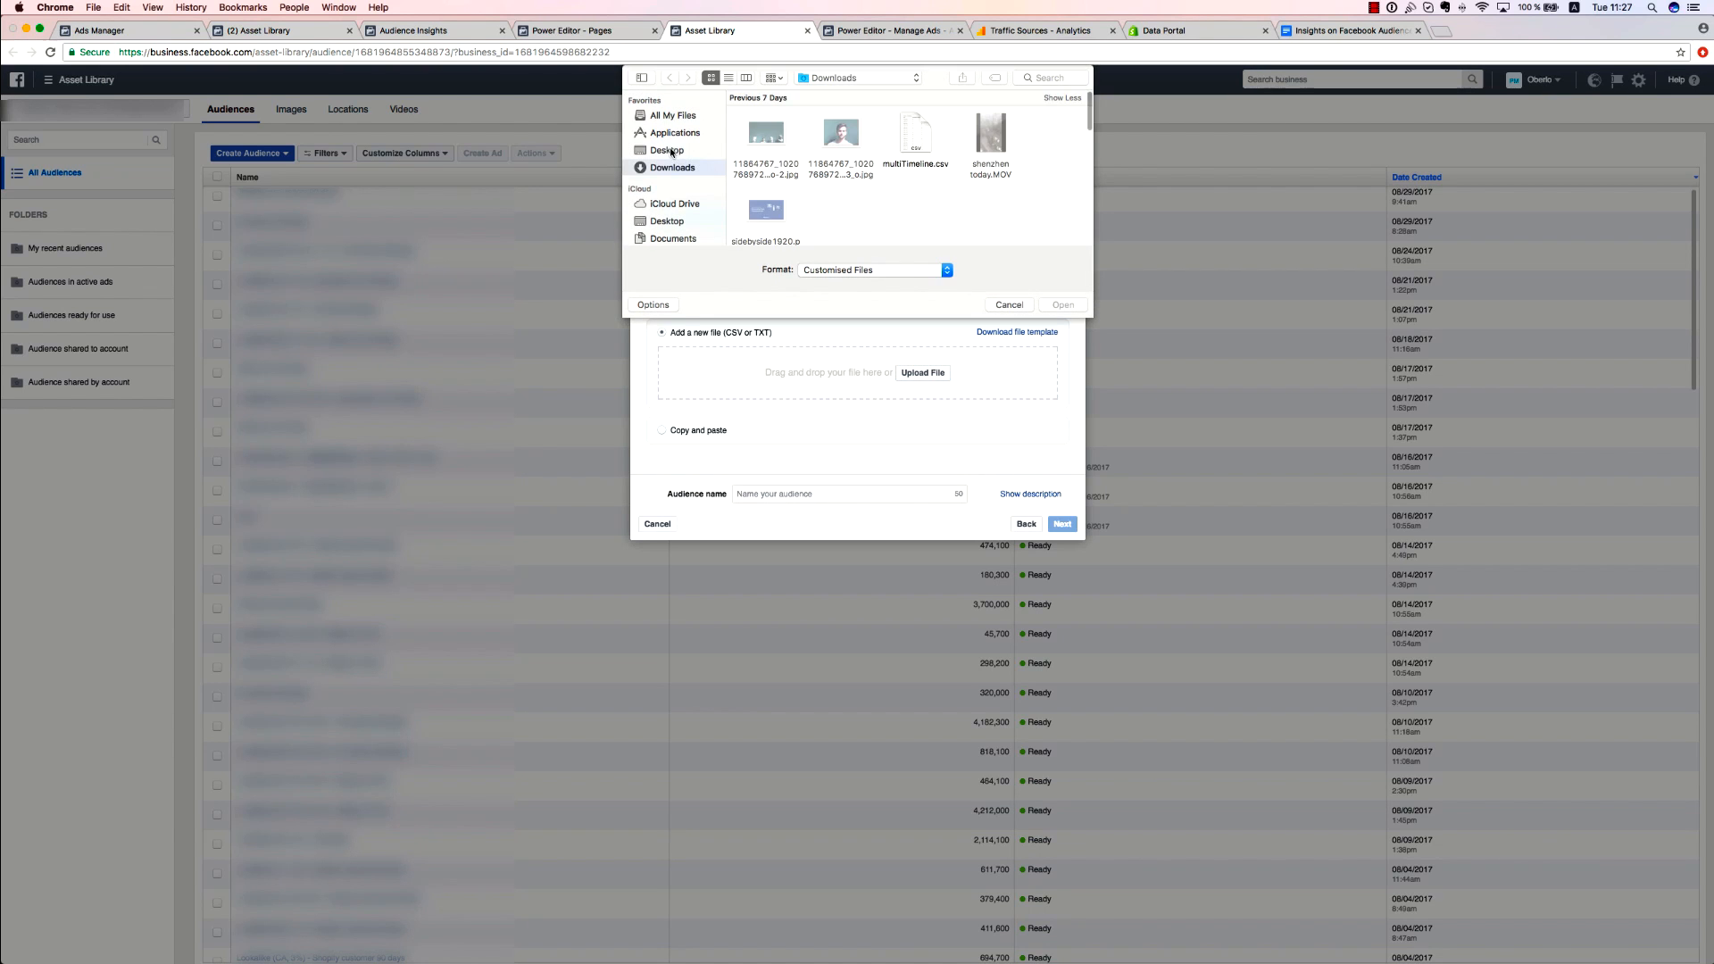
pyautogui.click(670, 152)
pyautogui.doubleClick(842, 134)
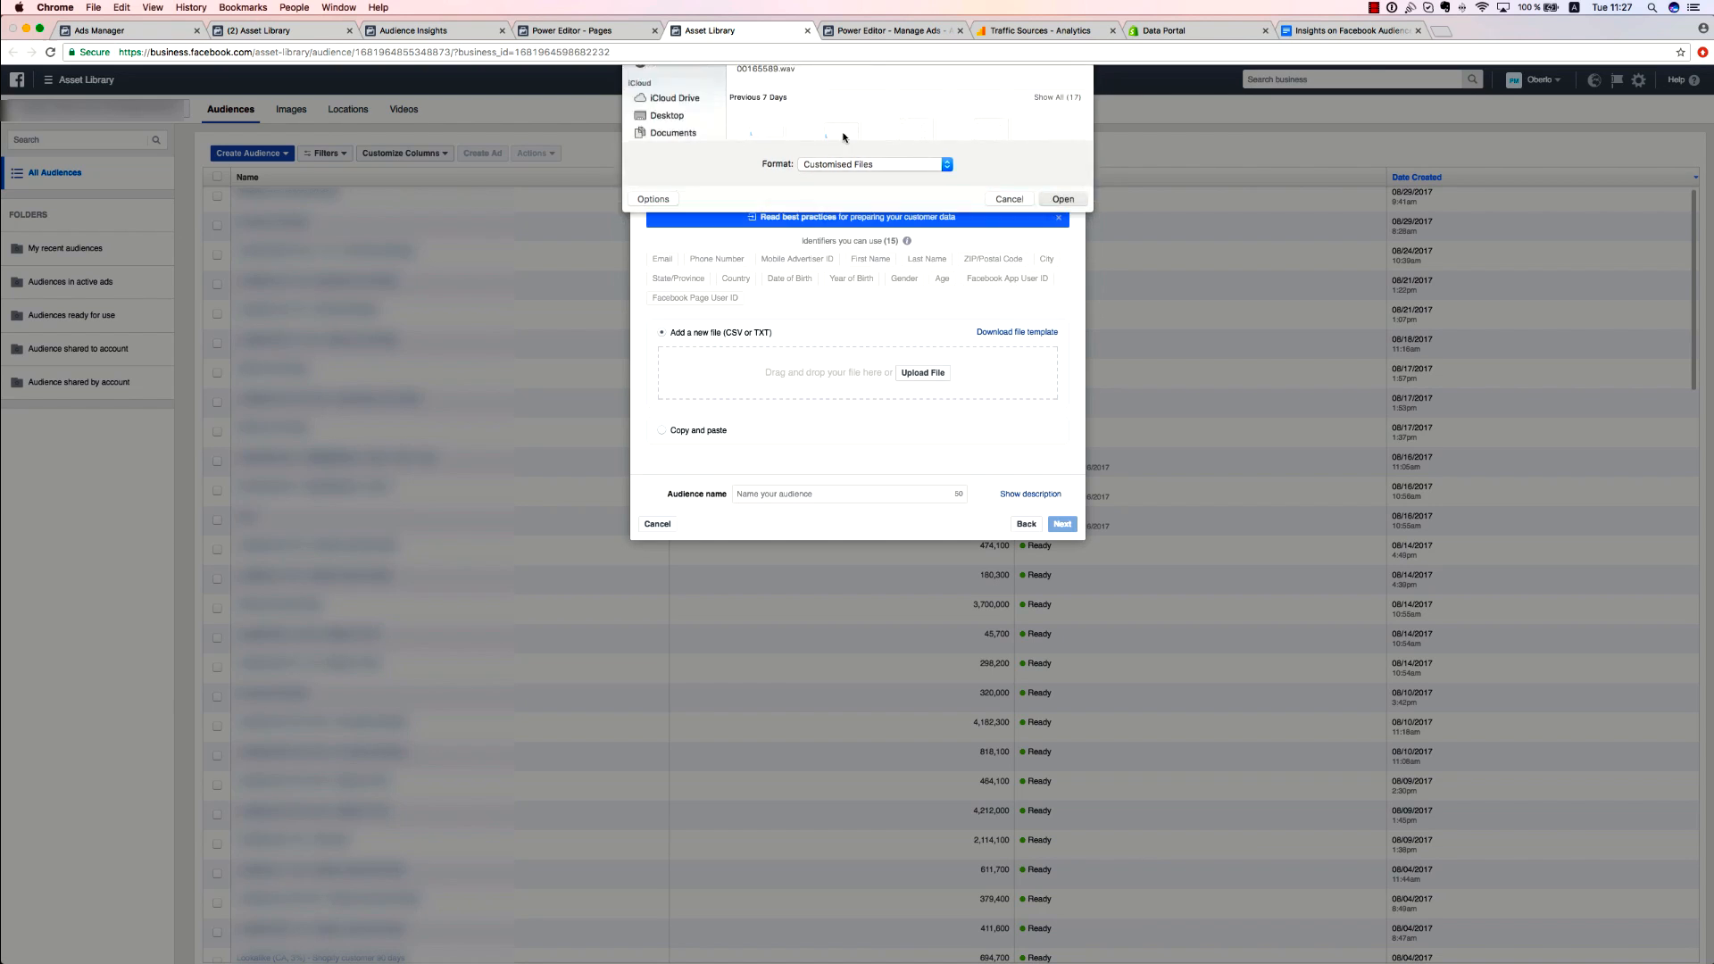
pyautogui.click(796, 493)
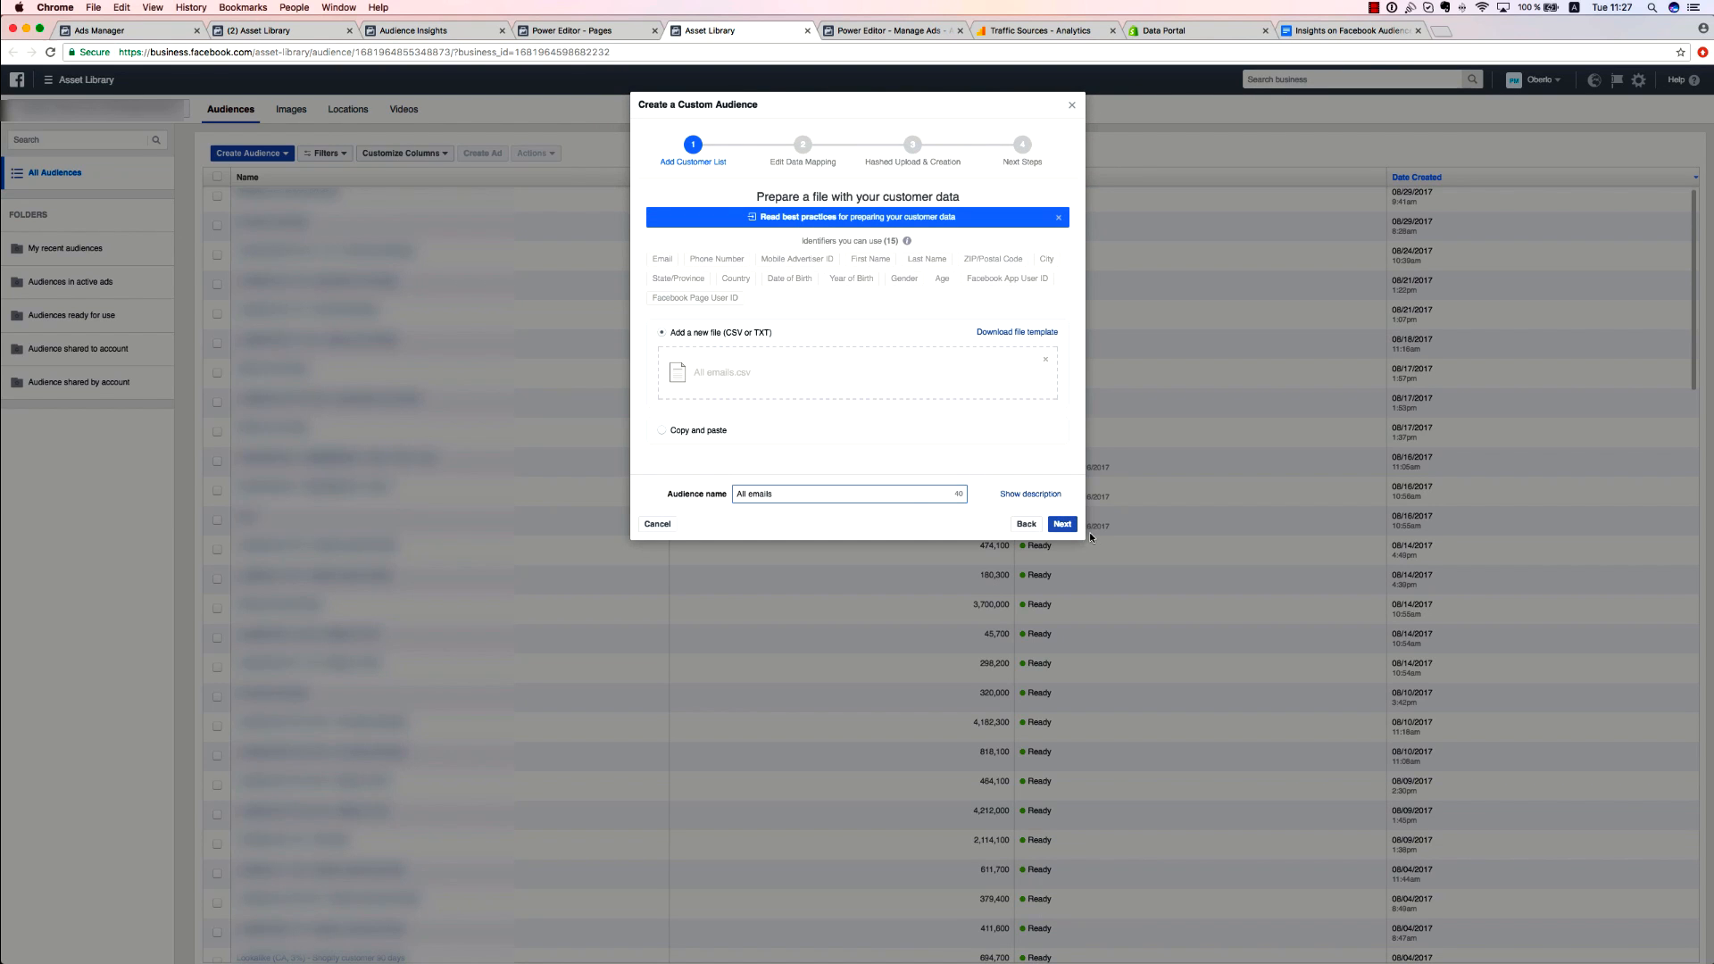
pyautogui.click(1061, 524)
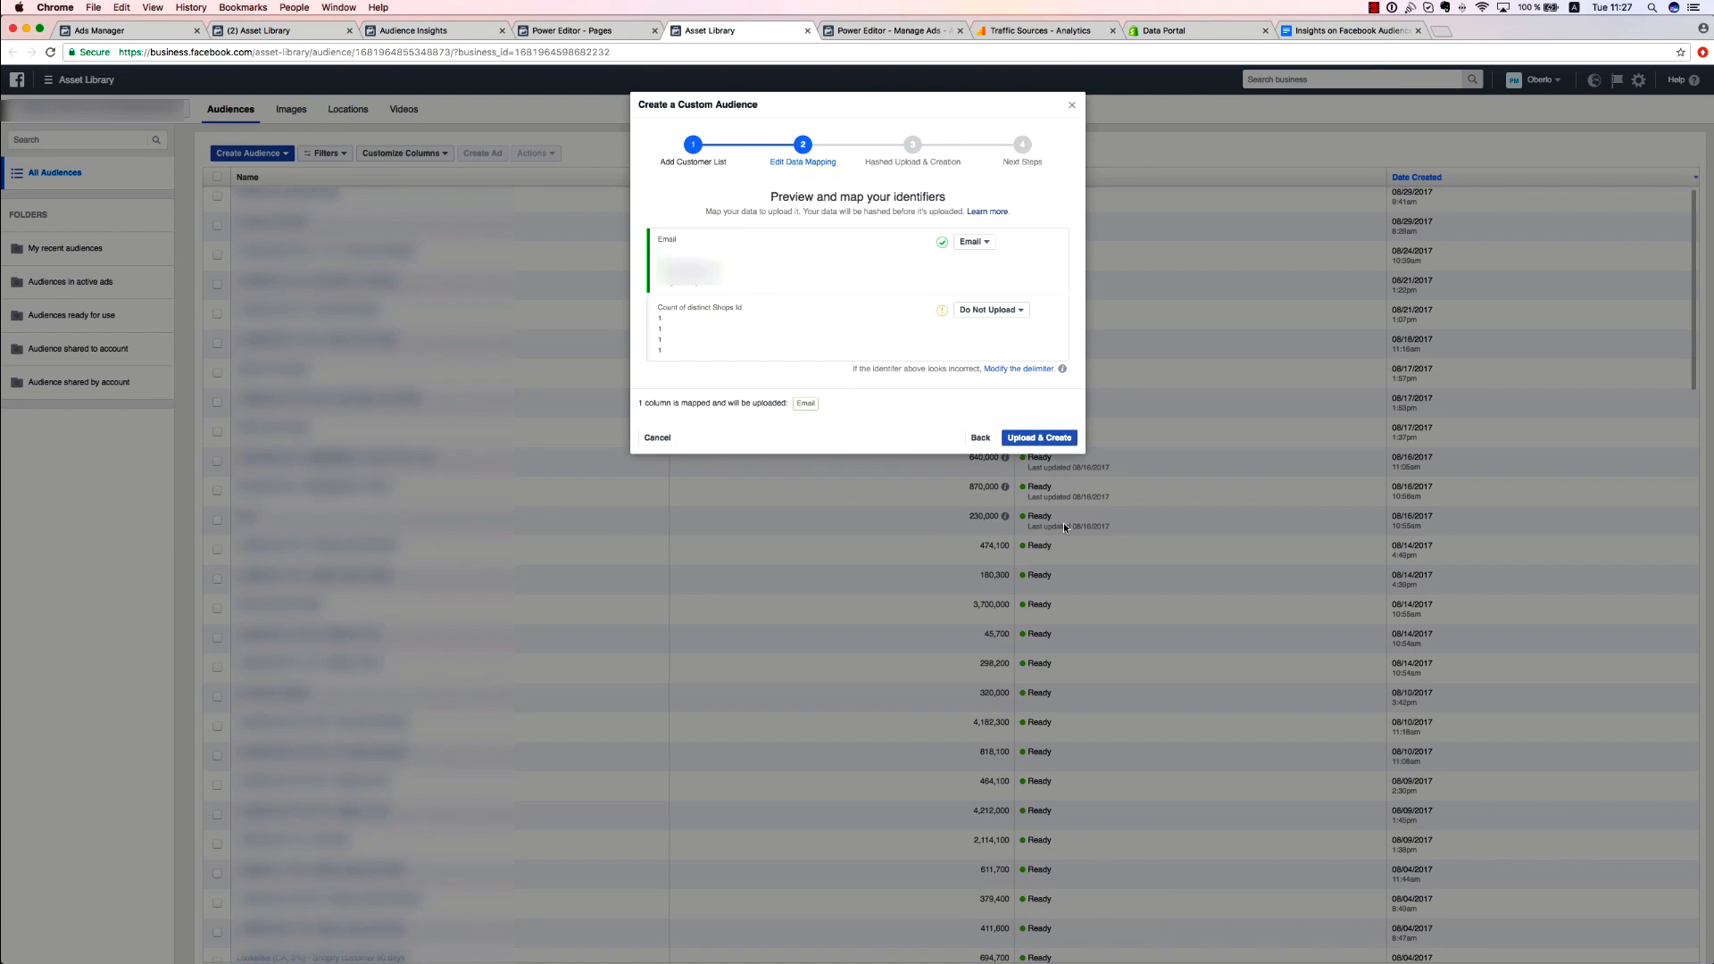
# Upload and create the audience anyway despite the unmapped column, then finish.
pyautogui.click(1041, 438)
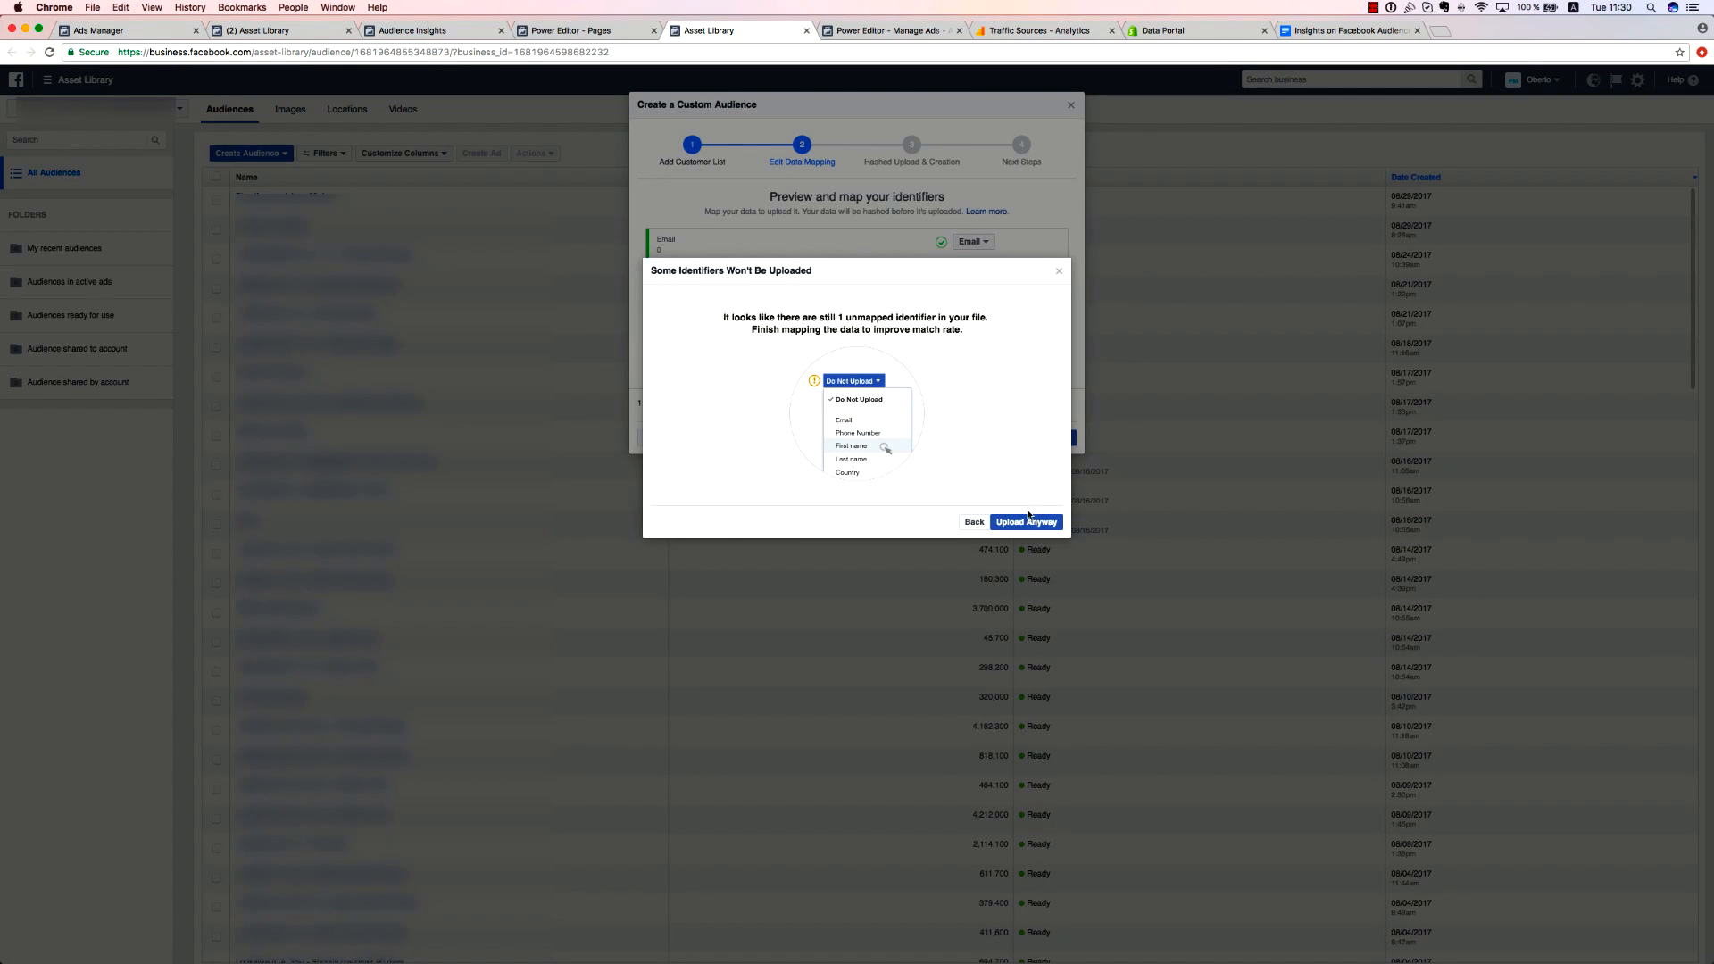
pyautogui.click(1028, 520)
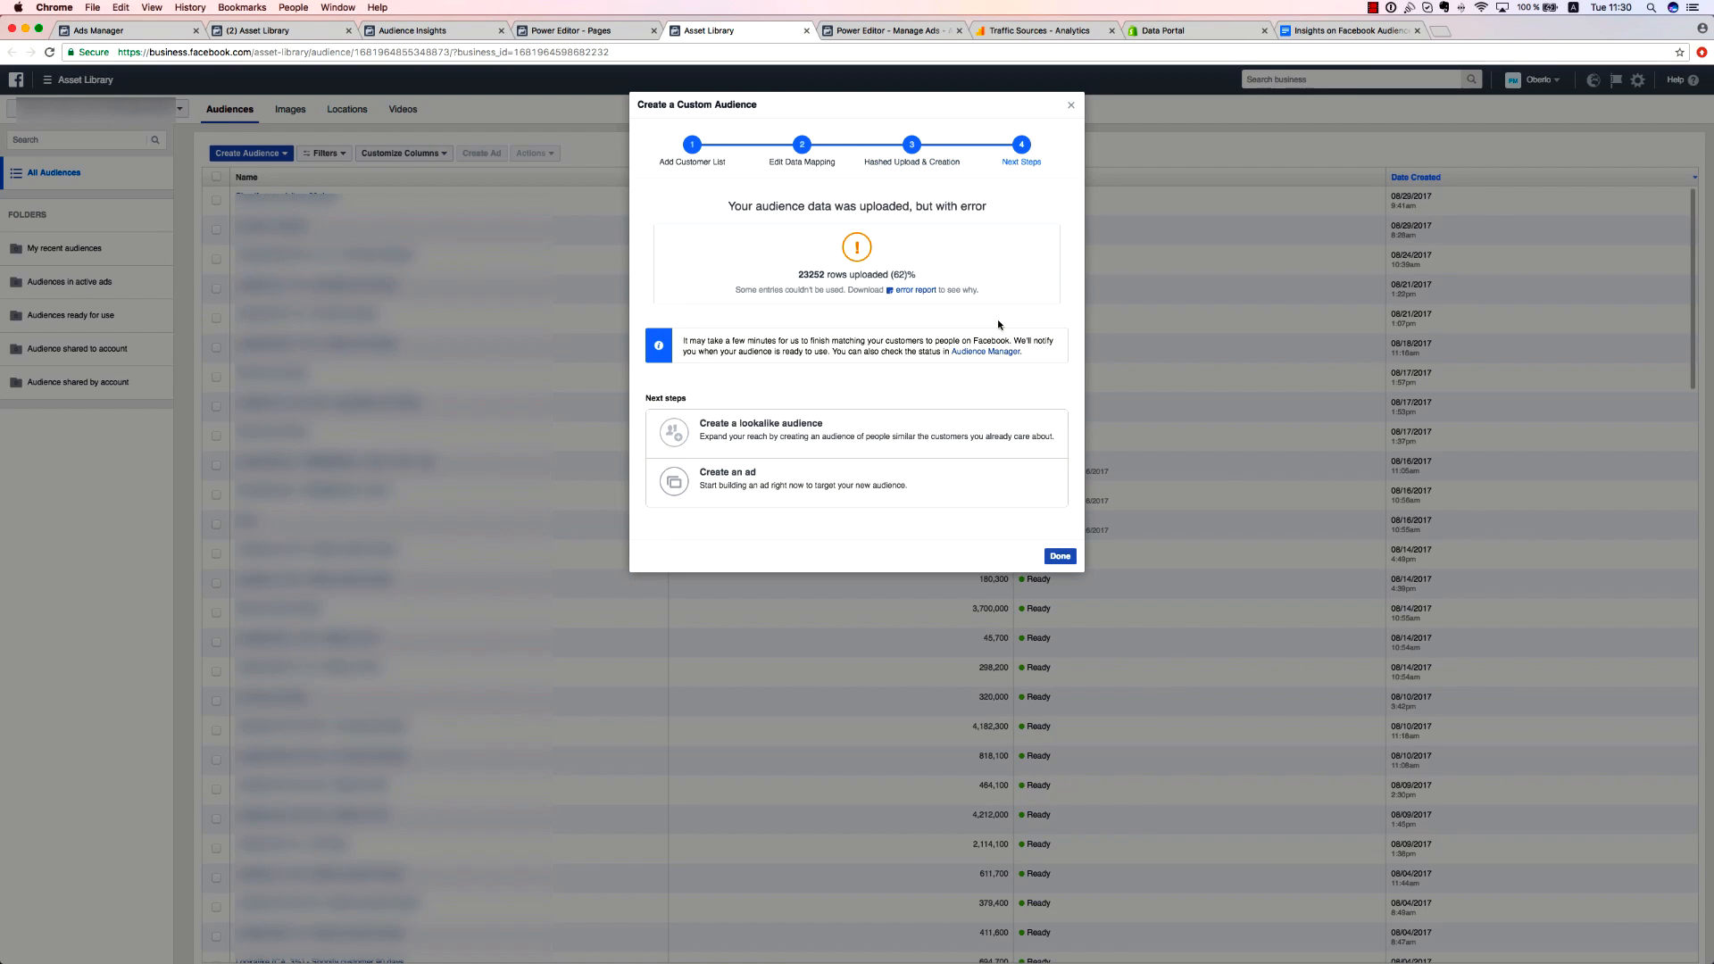
pyautogui.click(1059, 556)
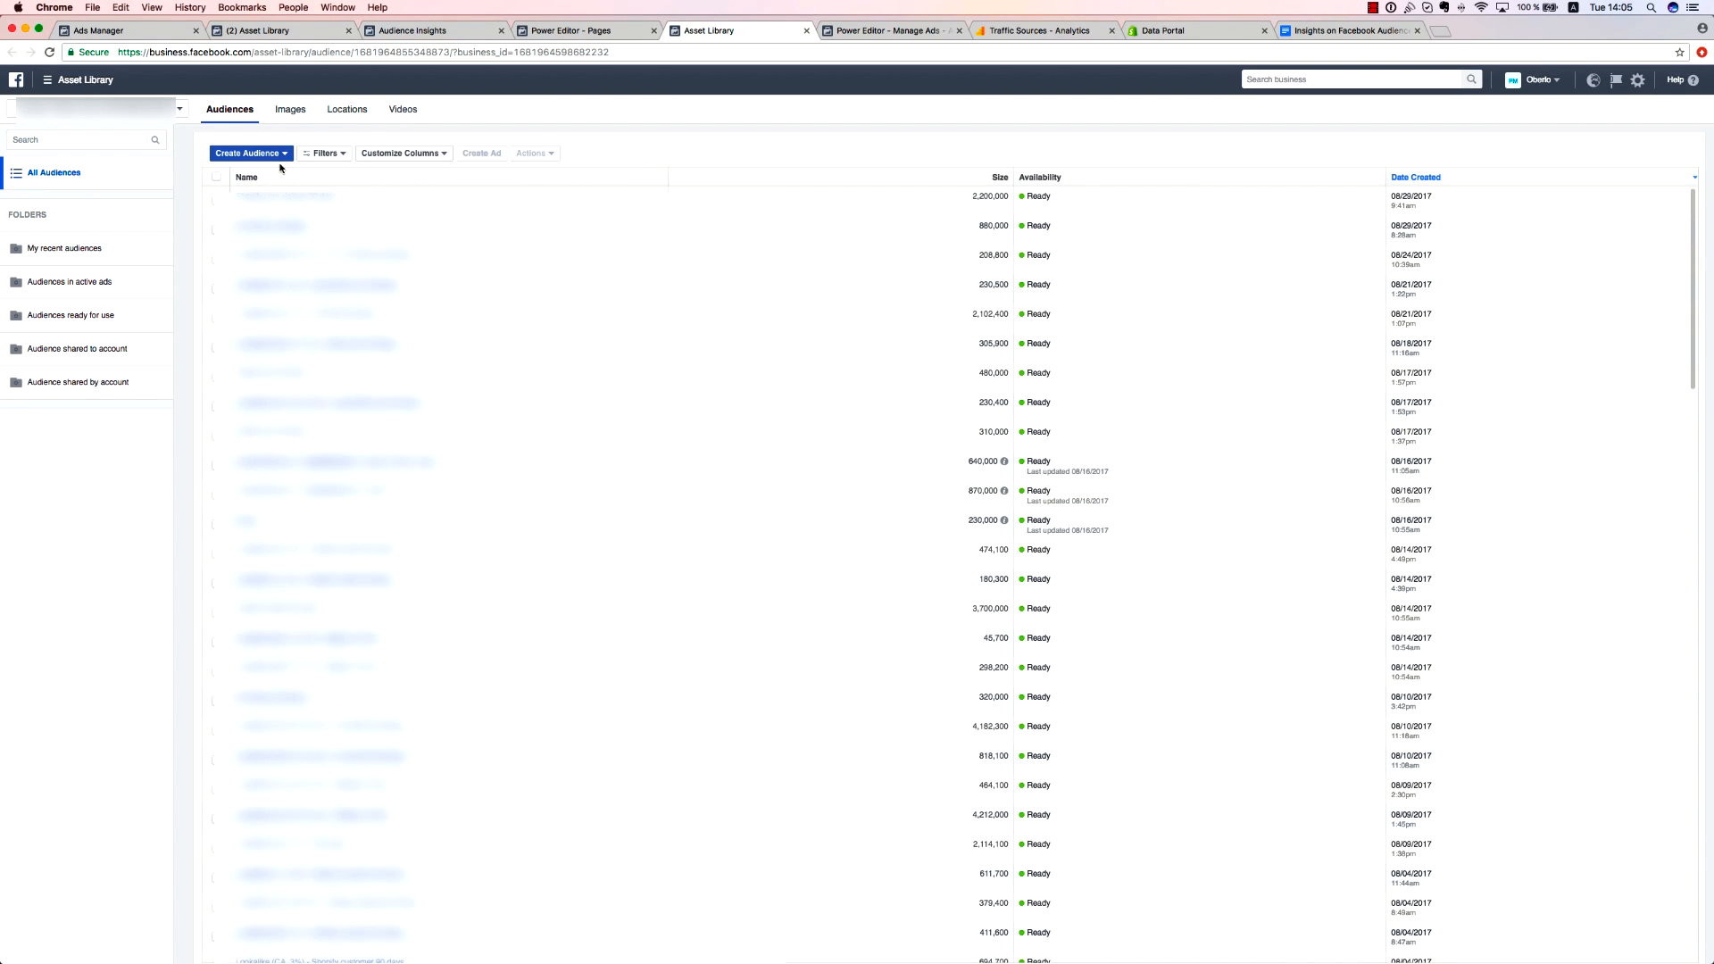
# Start a new custom audience based on website traffic.
pyautogui.click(277, 156)
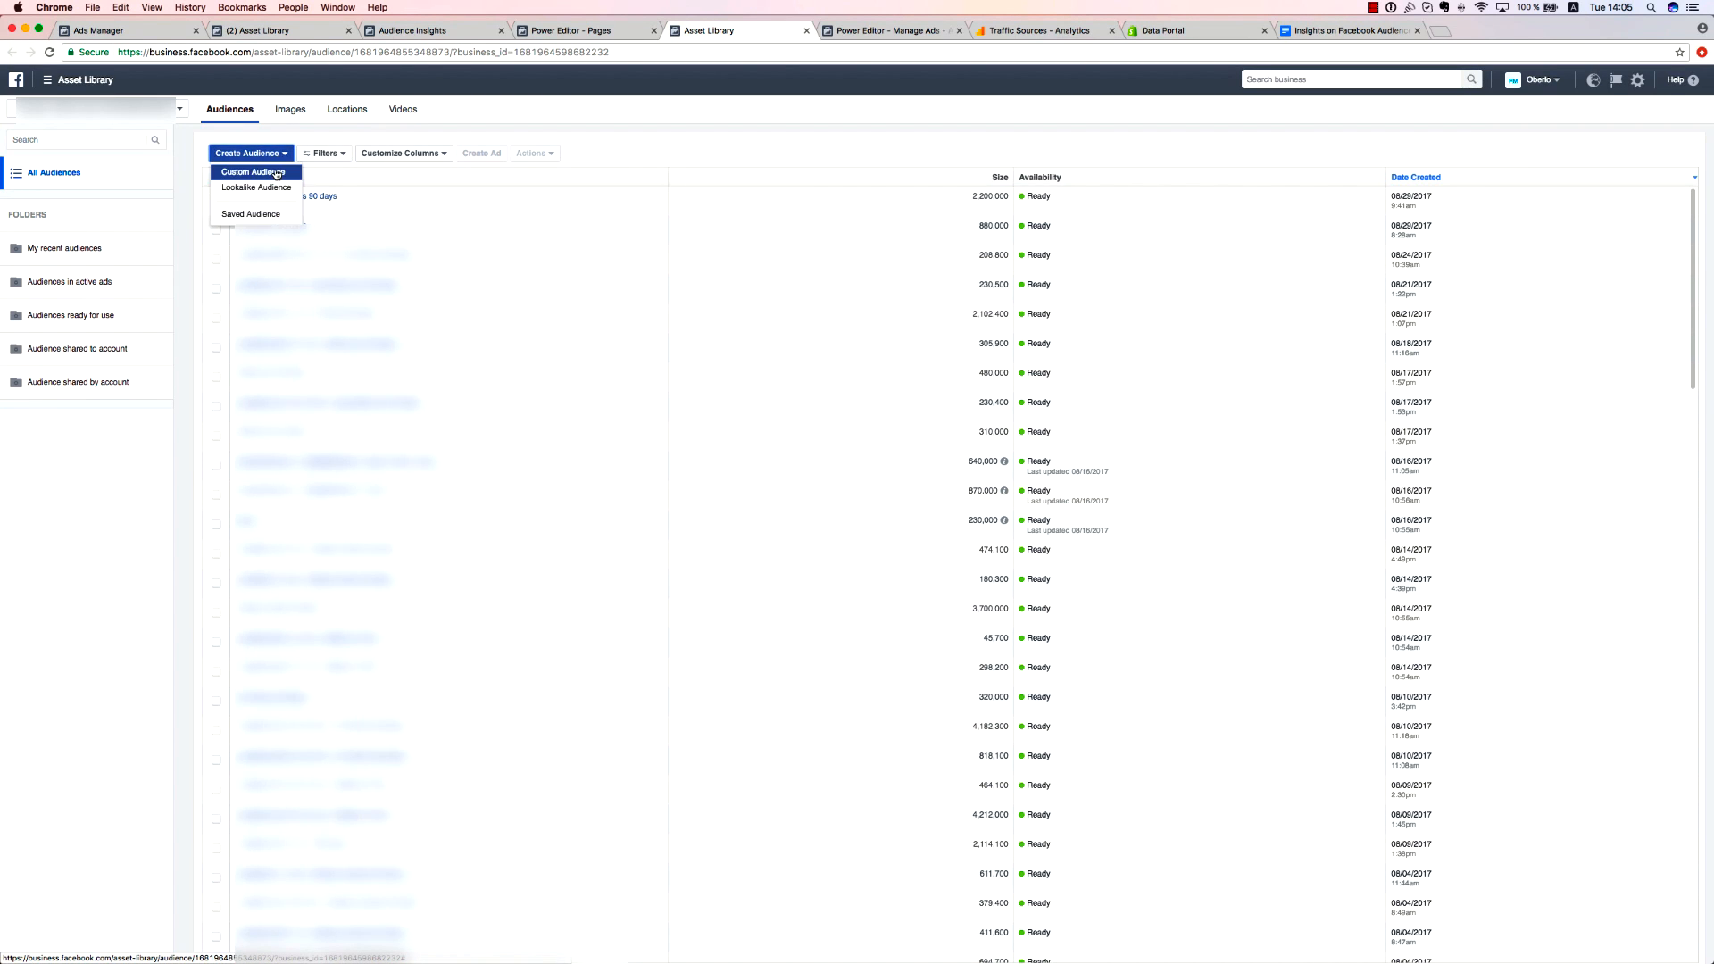
pyautogui.click(277, 173)
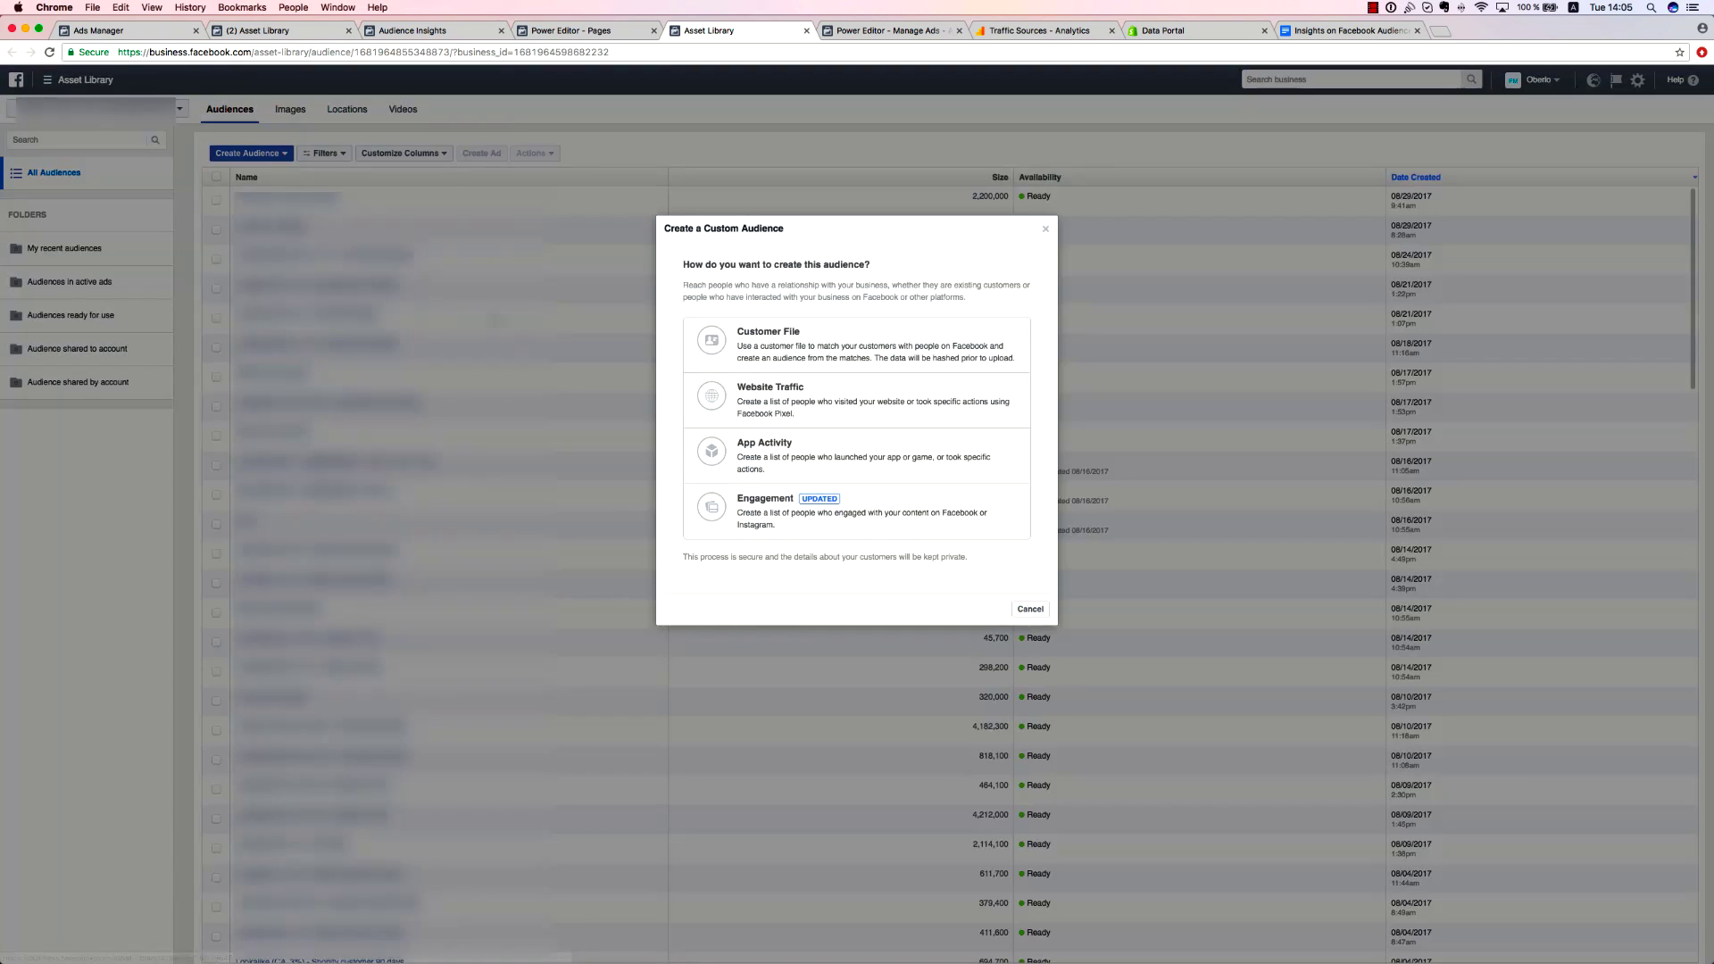
pyautogui.click(796, 402)
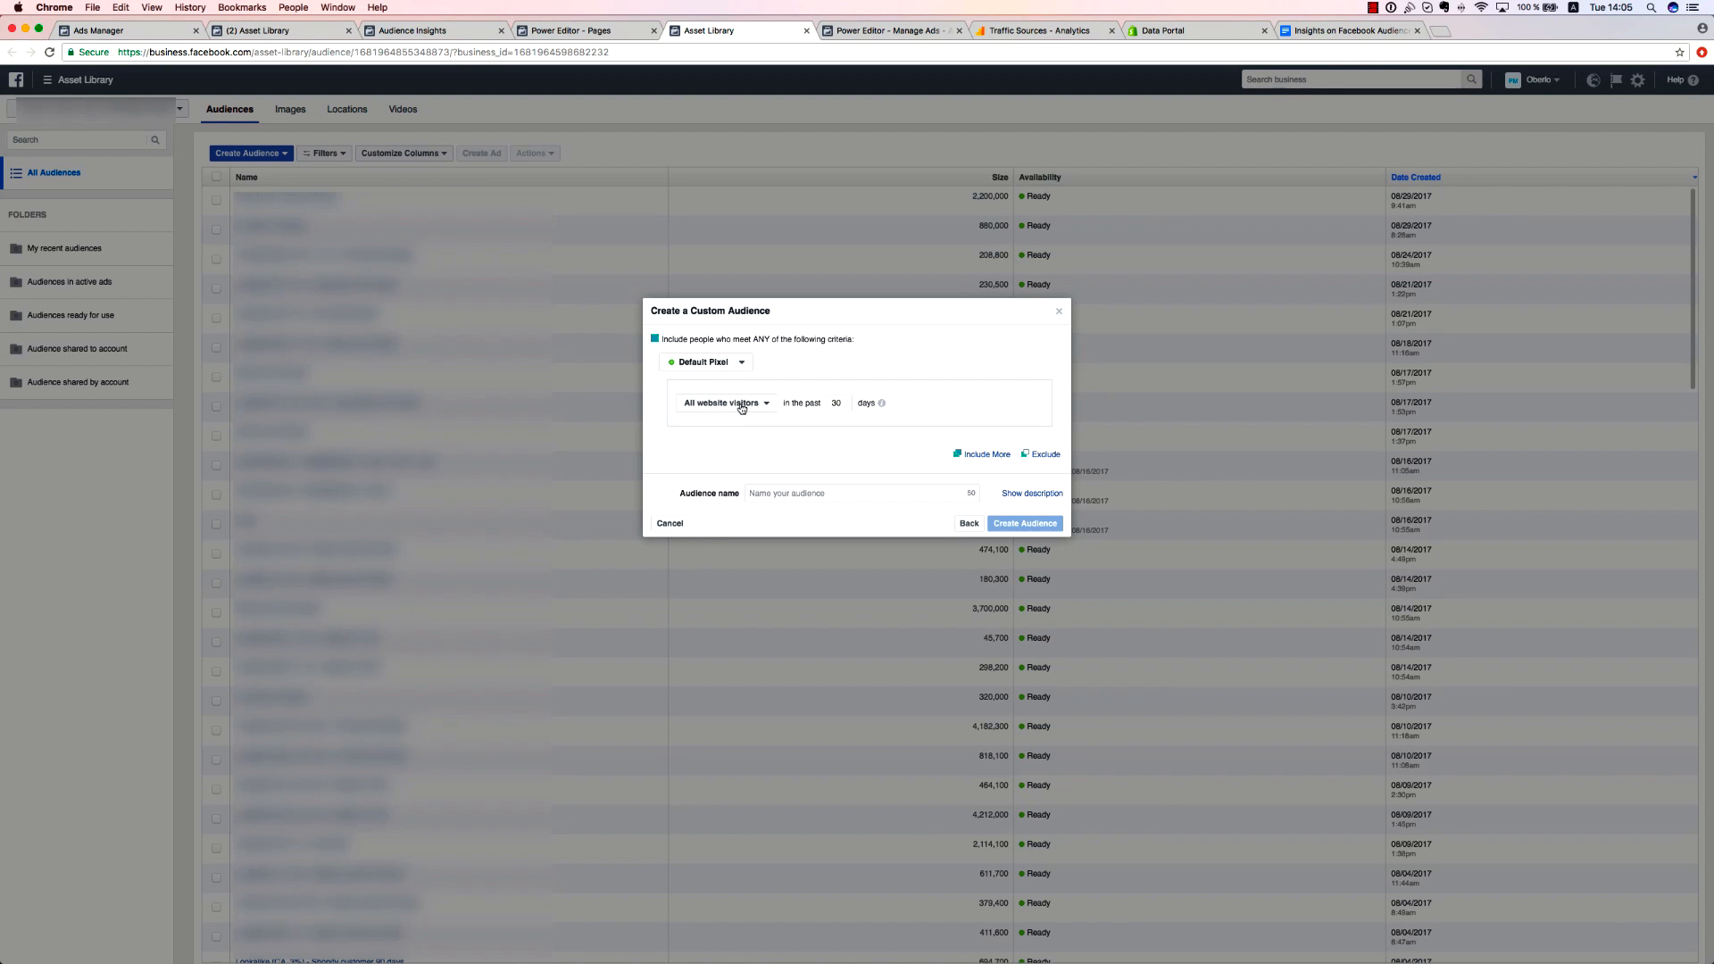
# Review the choices for which website visitors to include, currently all visitors in 30 days.
pyautogui.click(740, 408)
pyautogui.click(751, 402)
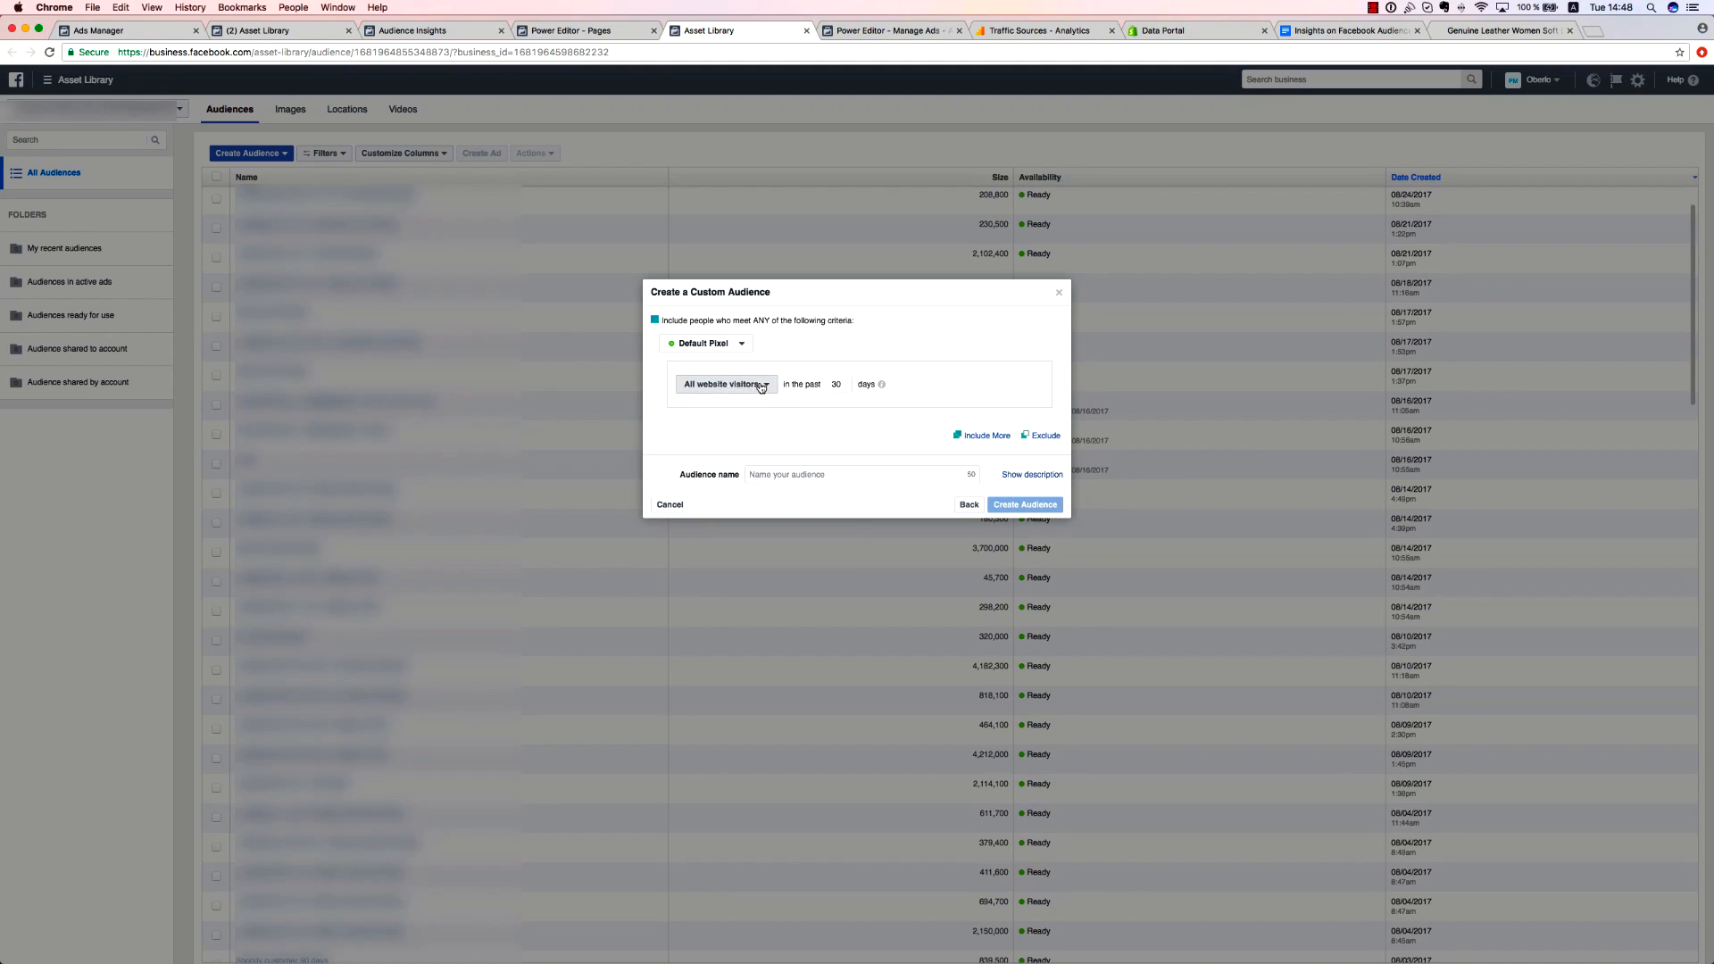
pyautogui.click(760, 383)
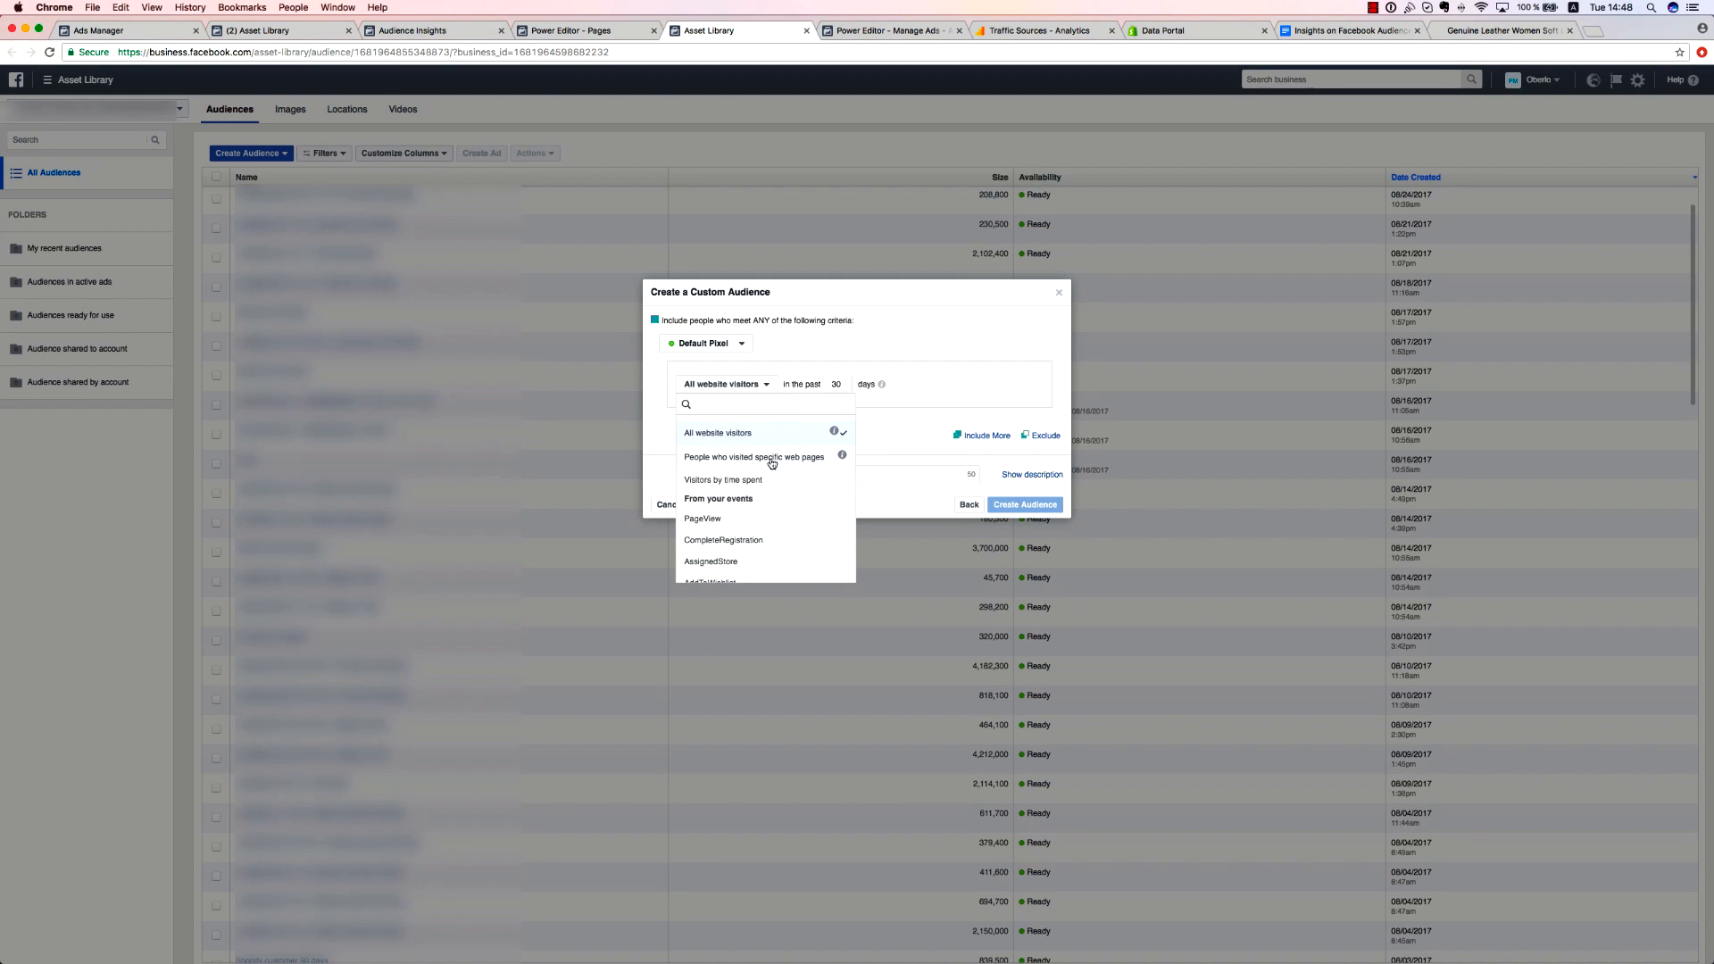
pyautogui.moveTo(841, 456)
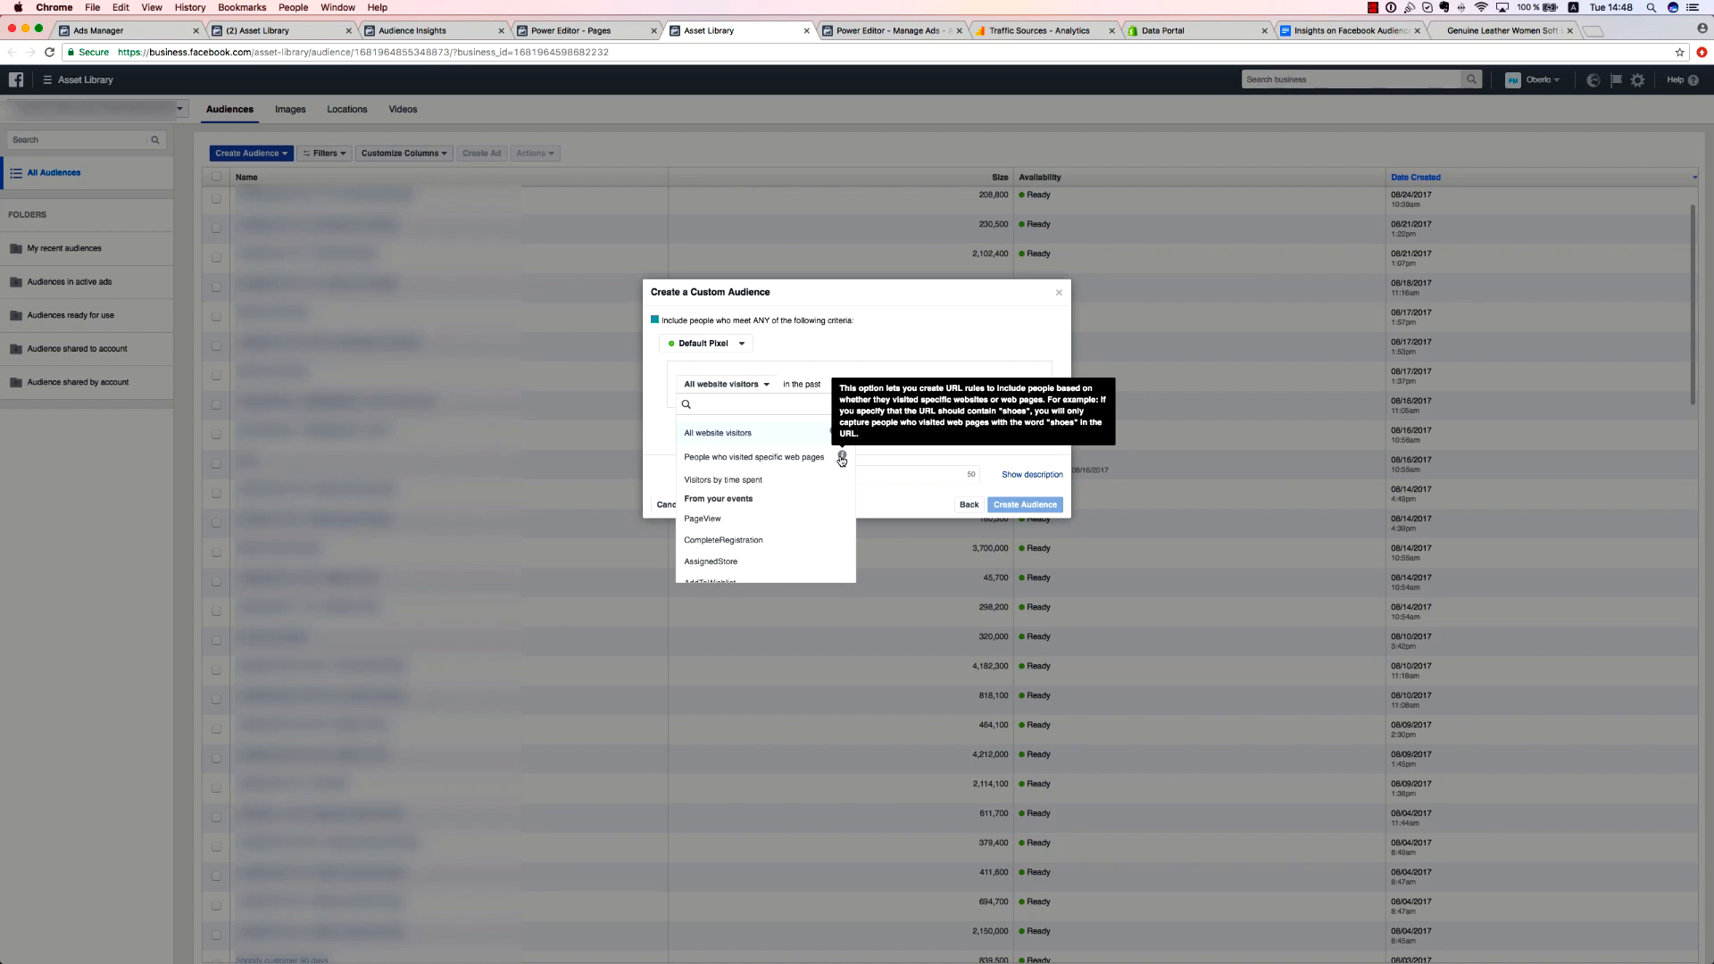
# Target visitors of specific pages whose URL contains the non-slip sneaker product slug.
pyautogui.click(819, 458)
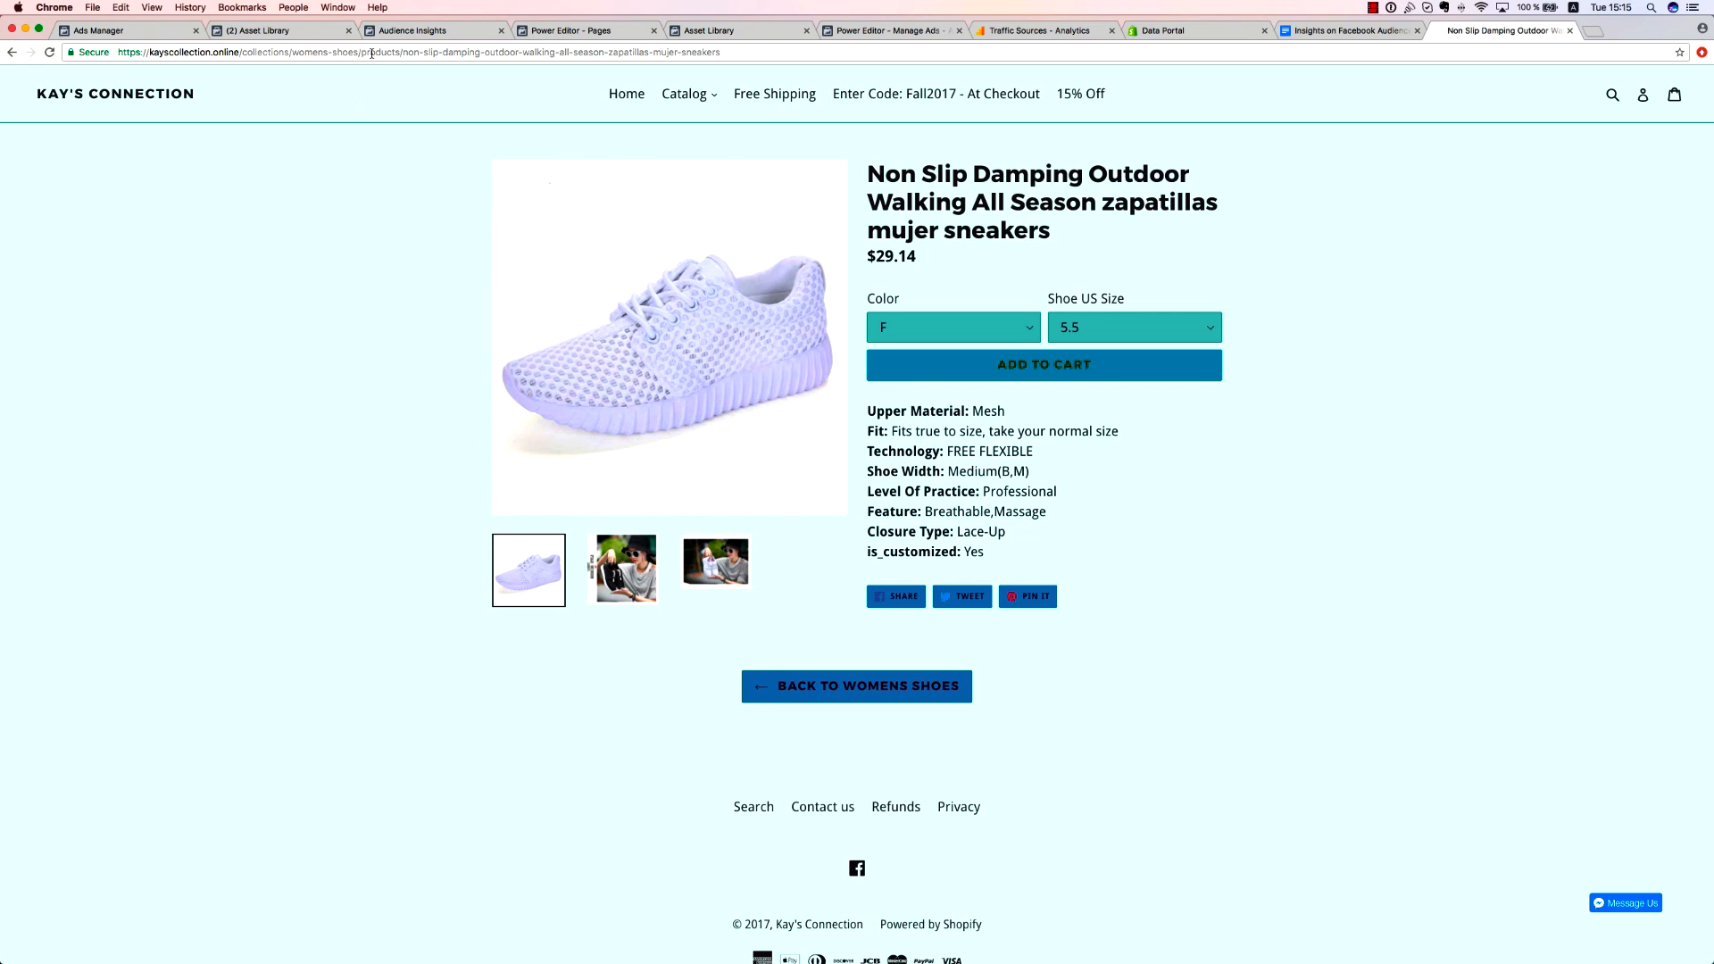
pyautogui.moveTo(402, 52); pyautogui.dragTo(757, 55)
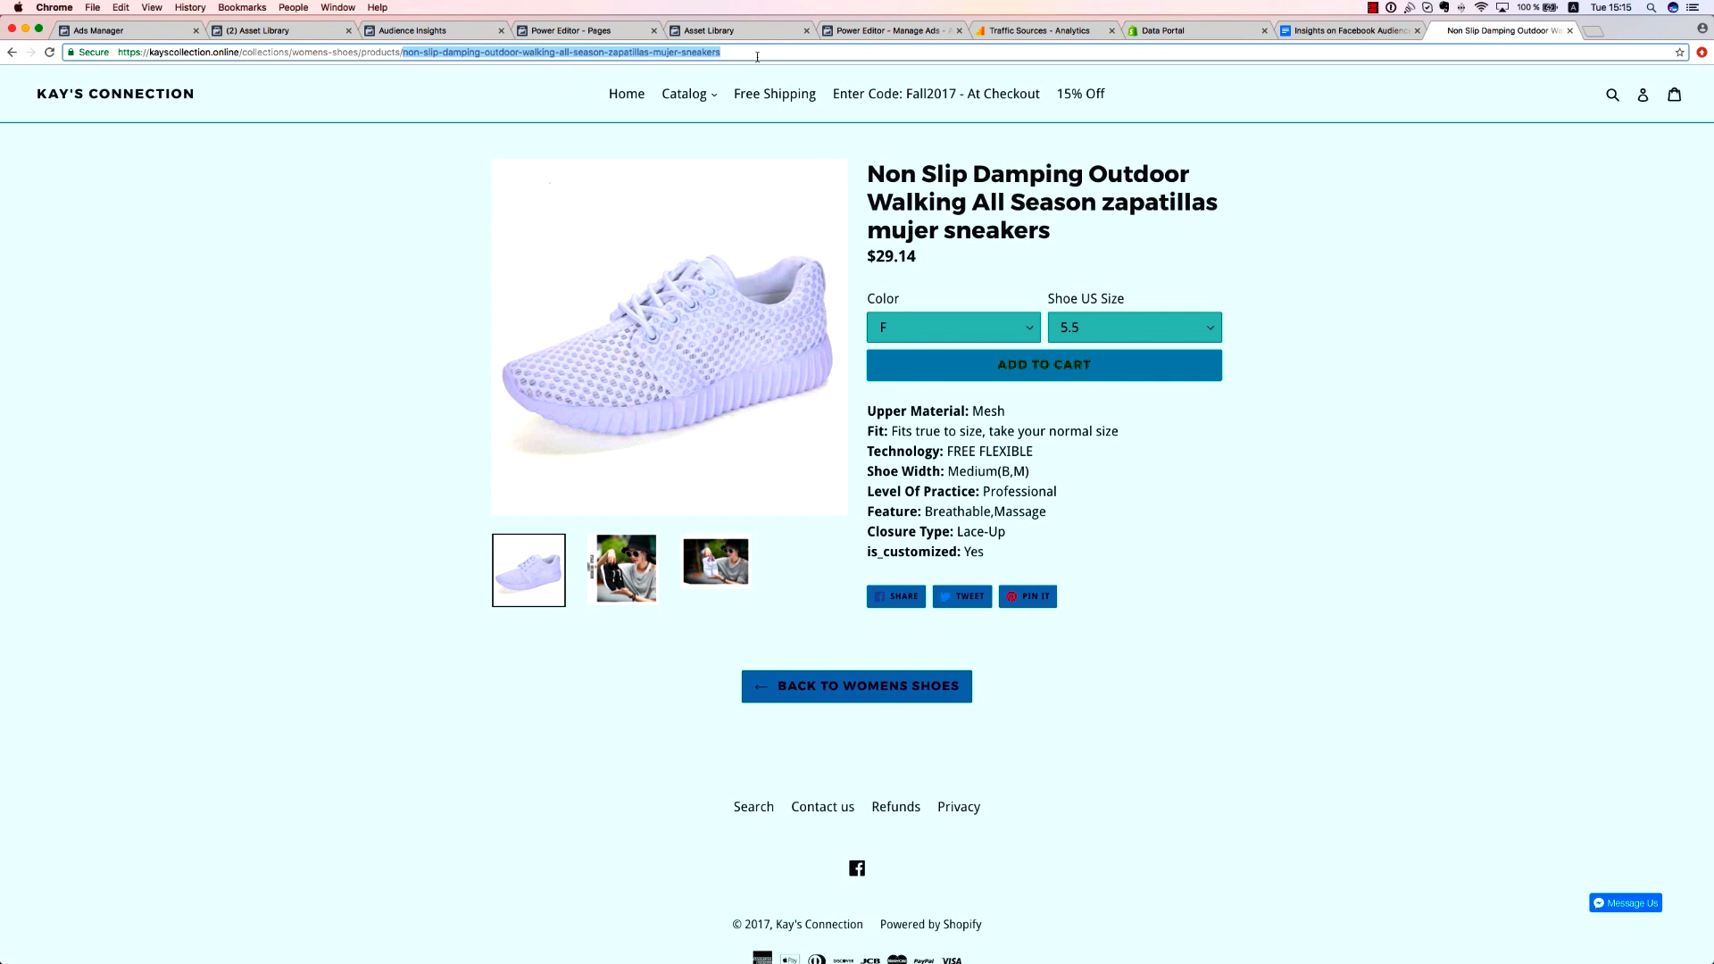
pyautogui.click(710, 29)
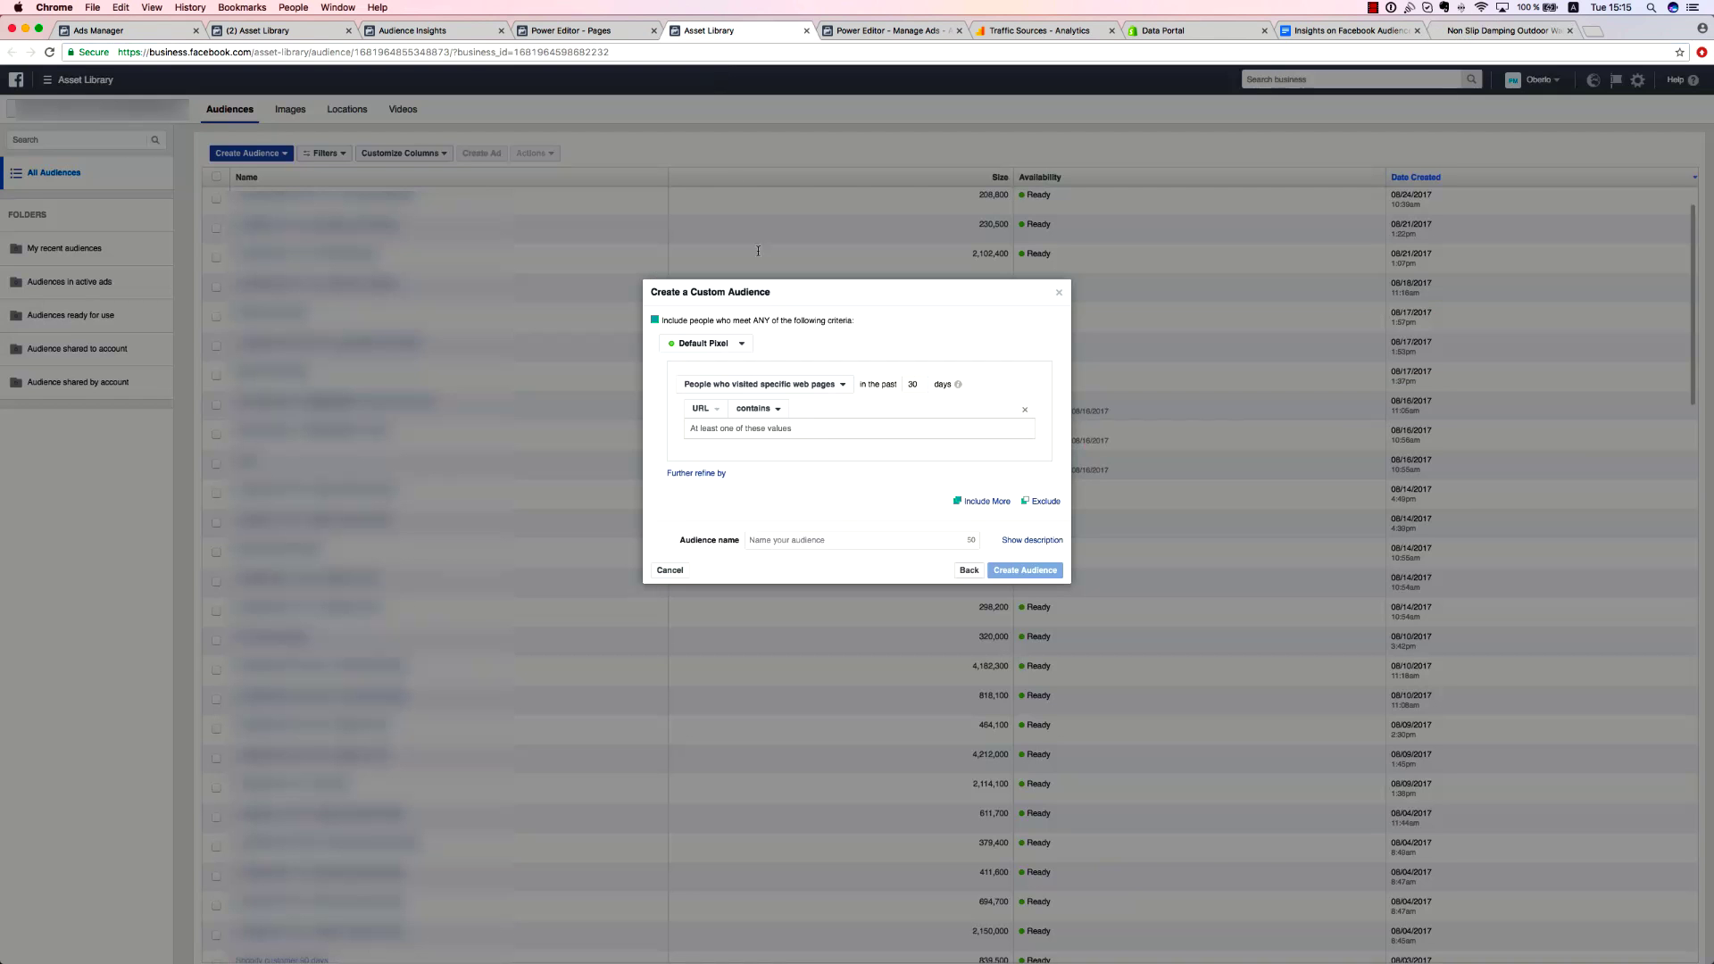
pyautogui.click(796, 428)
pyautogui.write('non-slip-damping-outdoor-walking-all-season-zapatillas-mujer-sneakers')
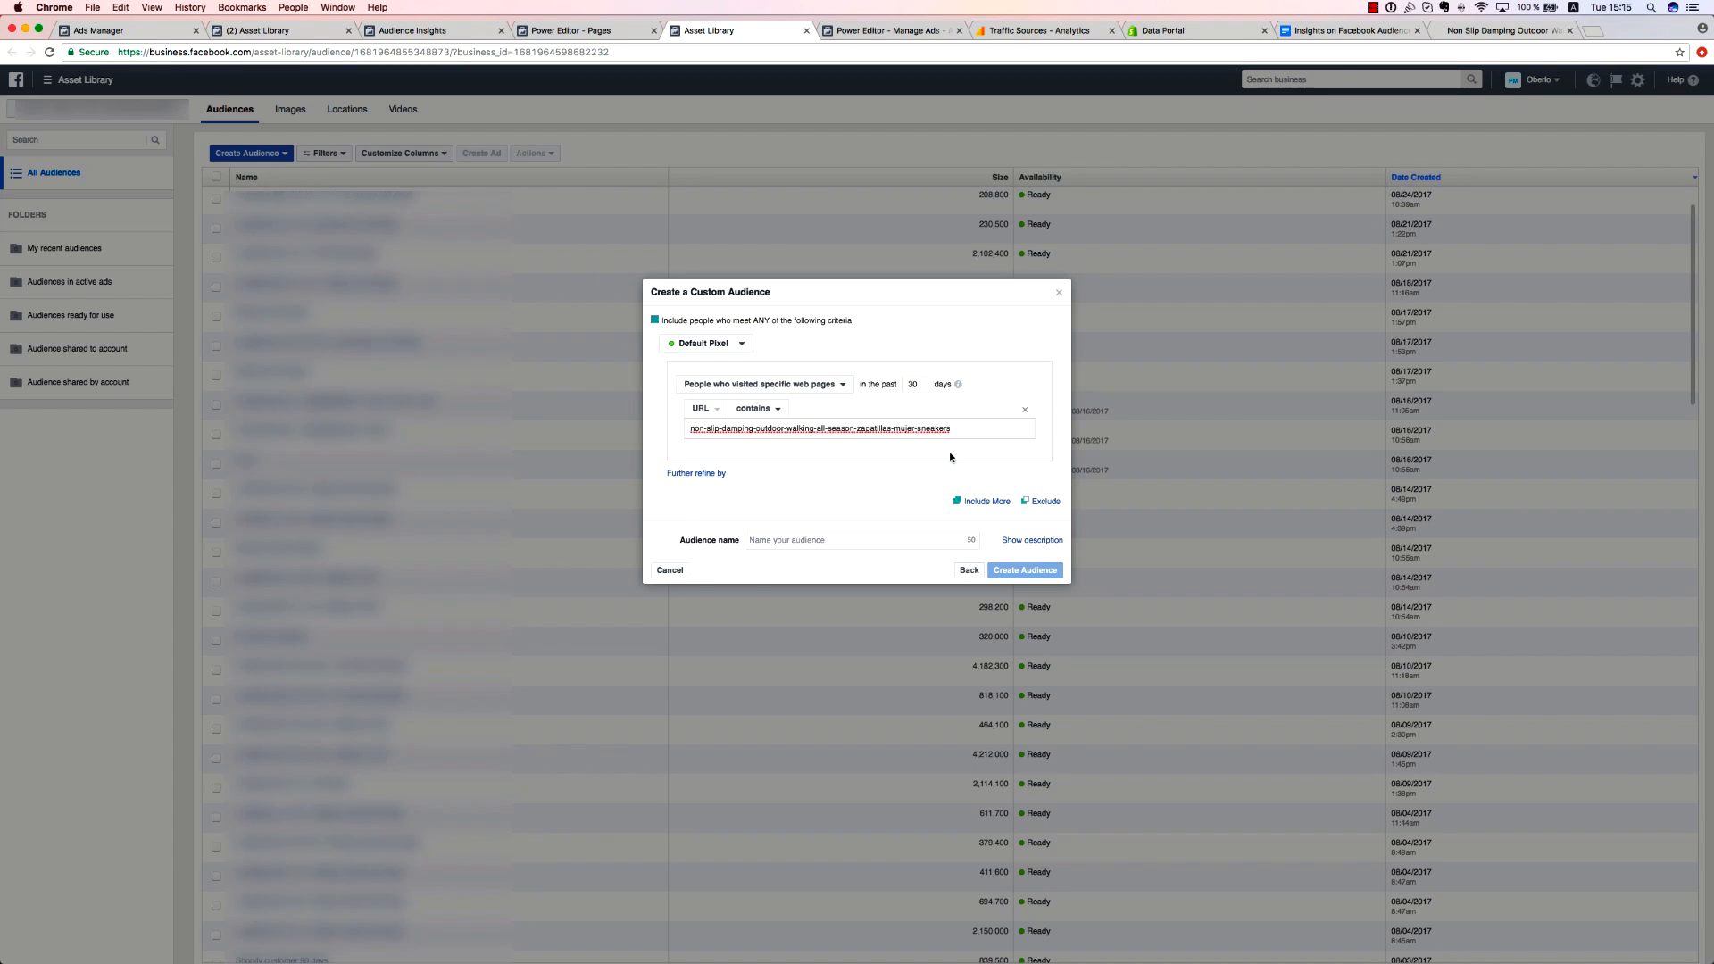
pyautogui.press('Return')
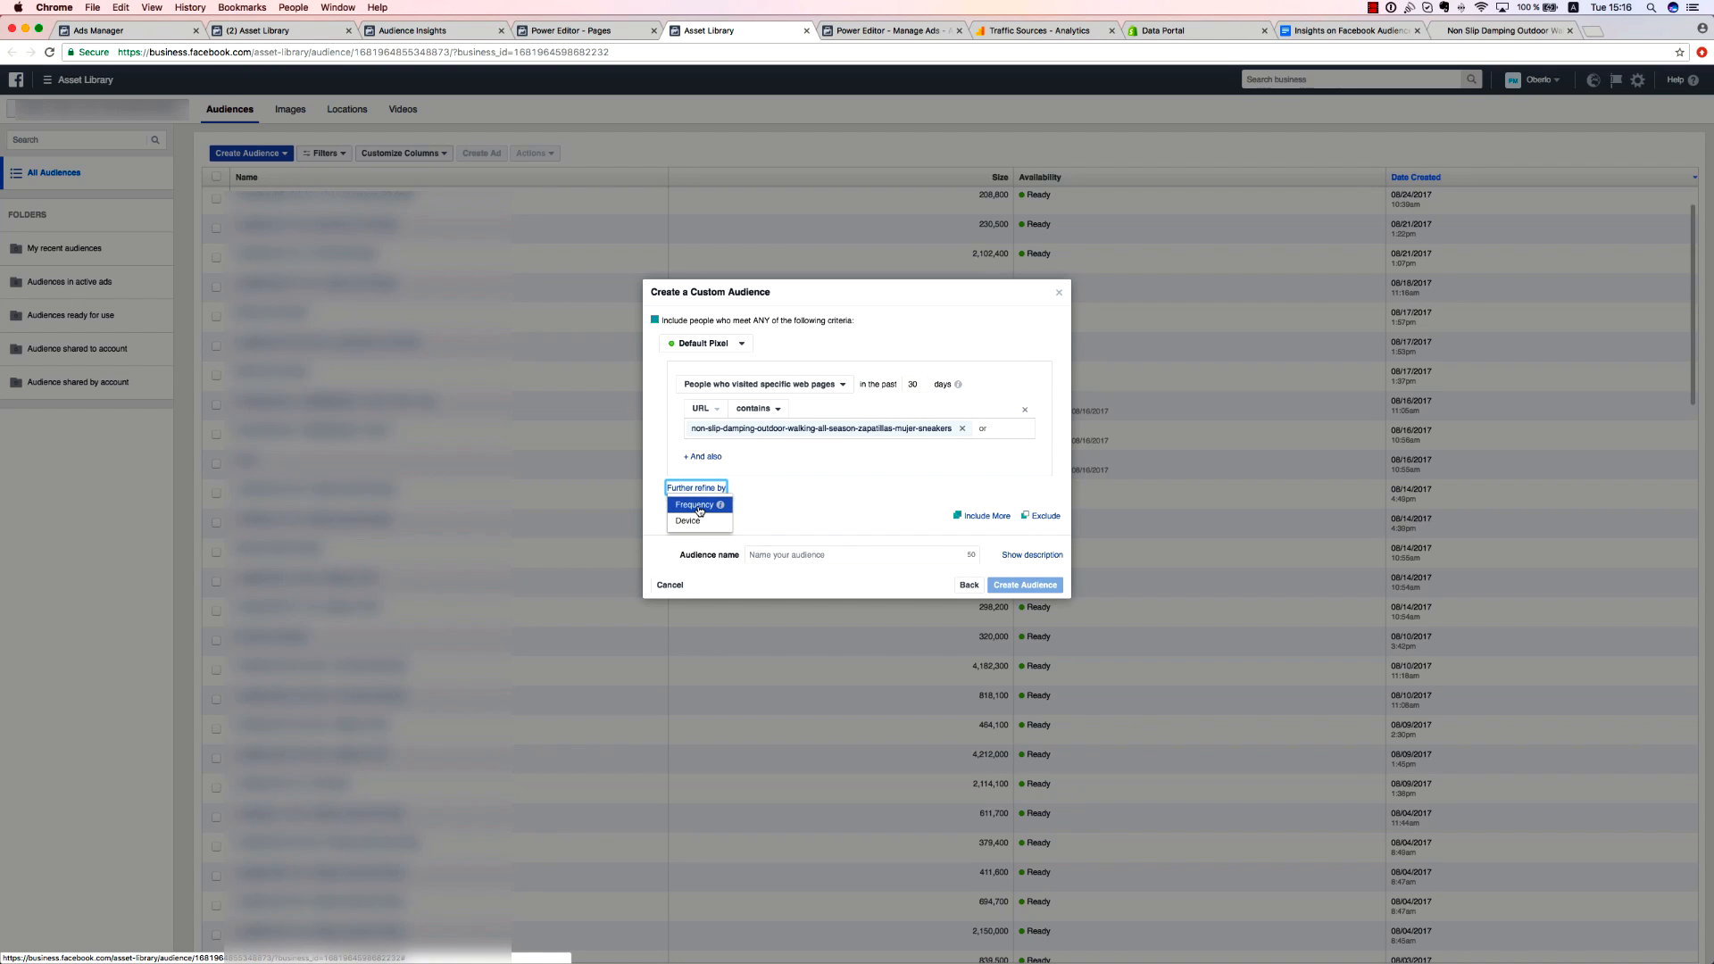
# Further refine the audience by visit frequency.
pyautogui.click(697, 505)
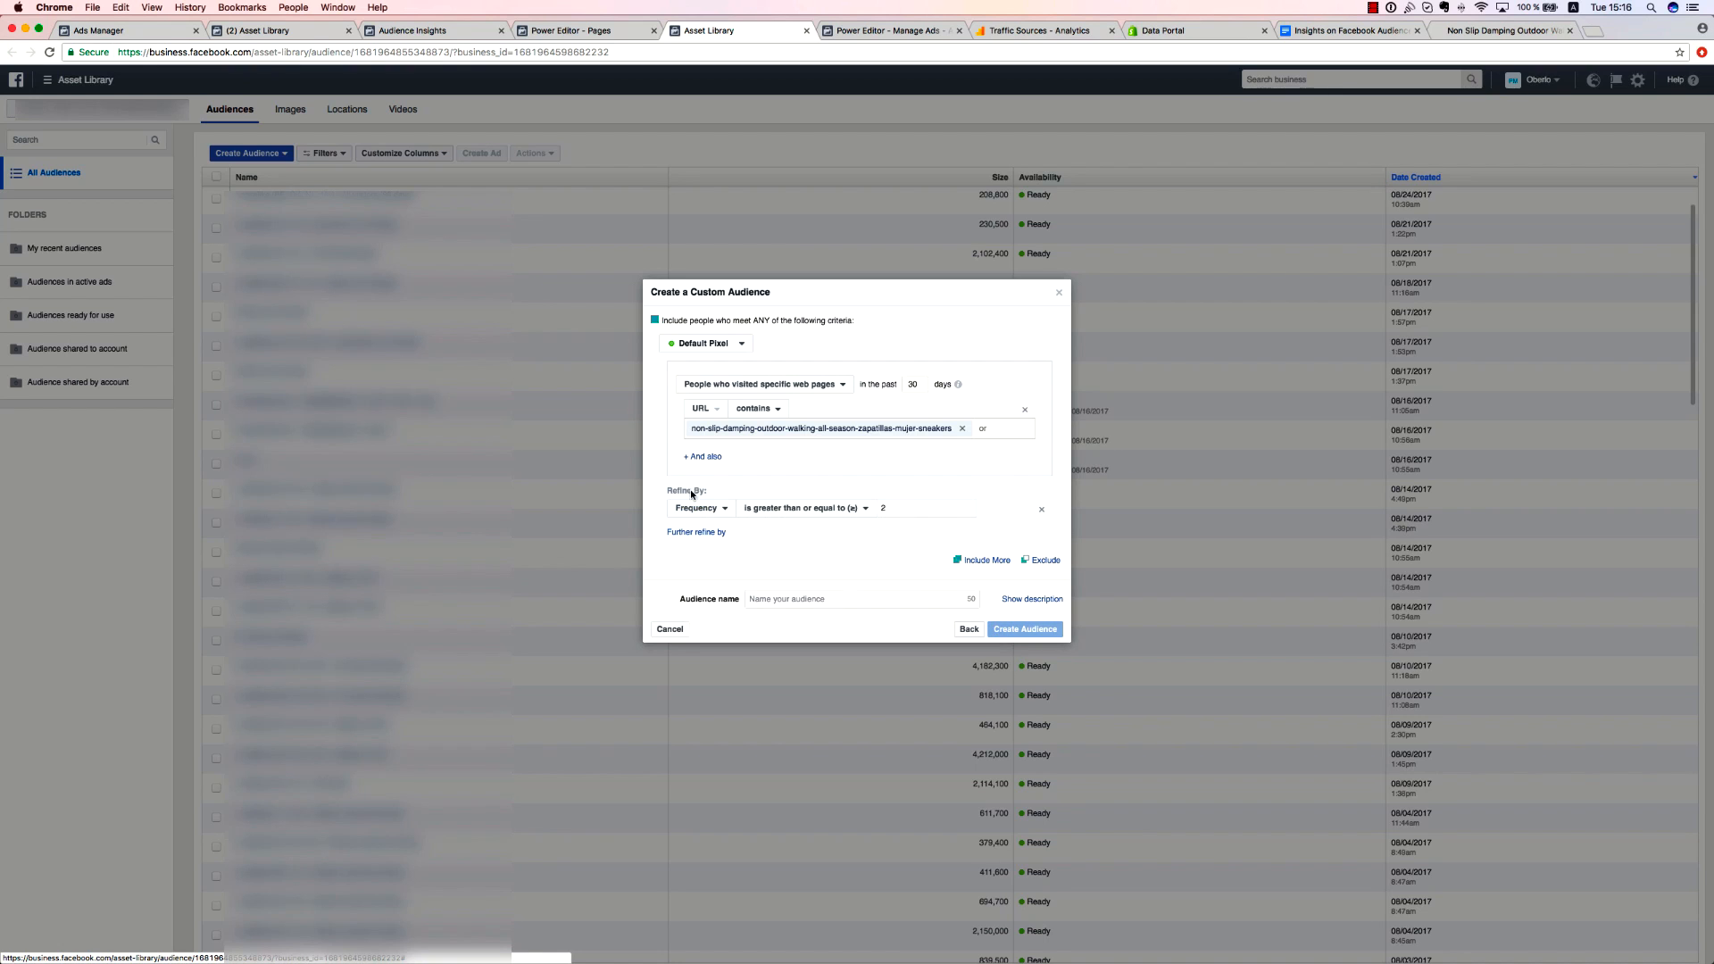
pyautogui.click(823, 516)
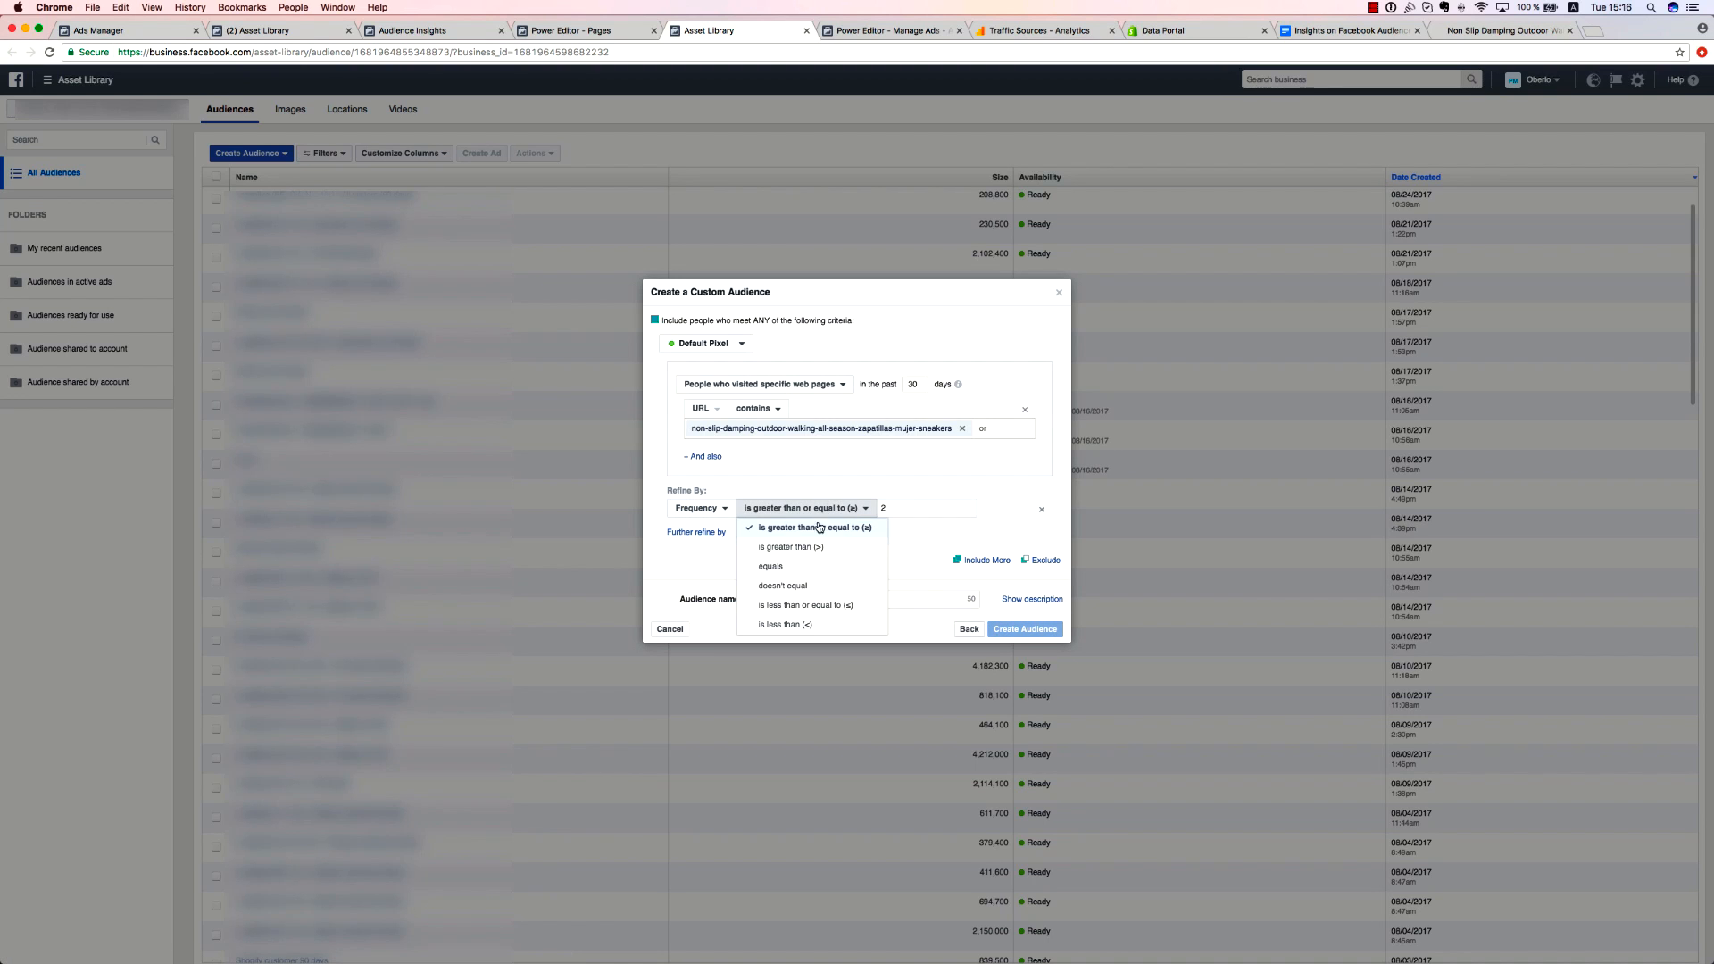
pyautogui.click(918, 538)
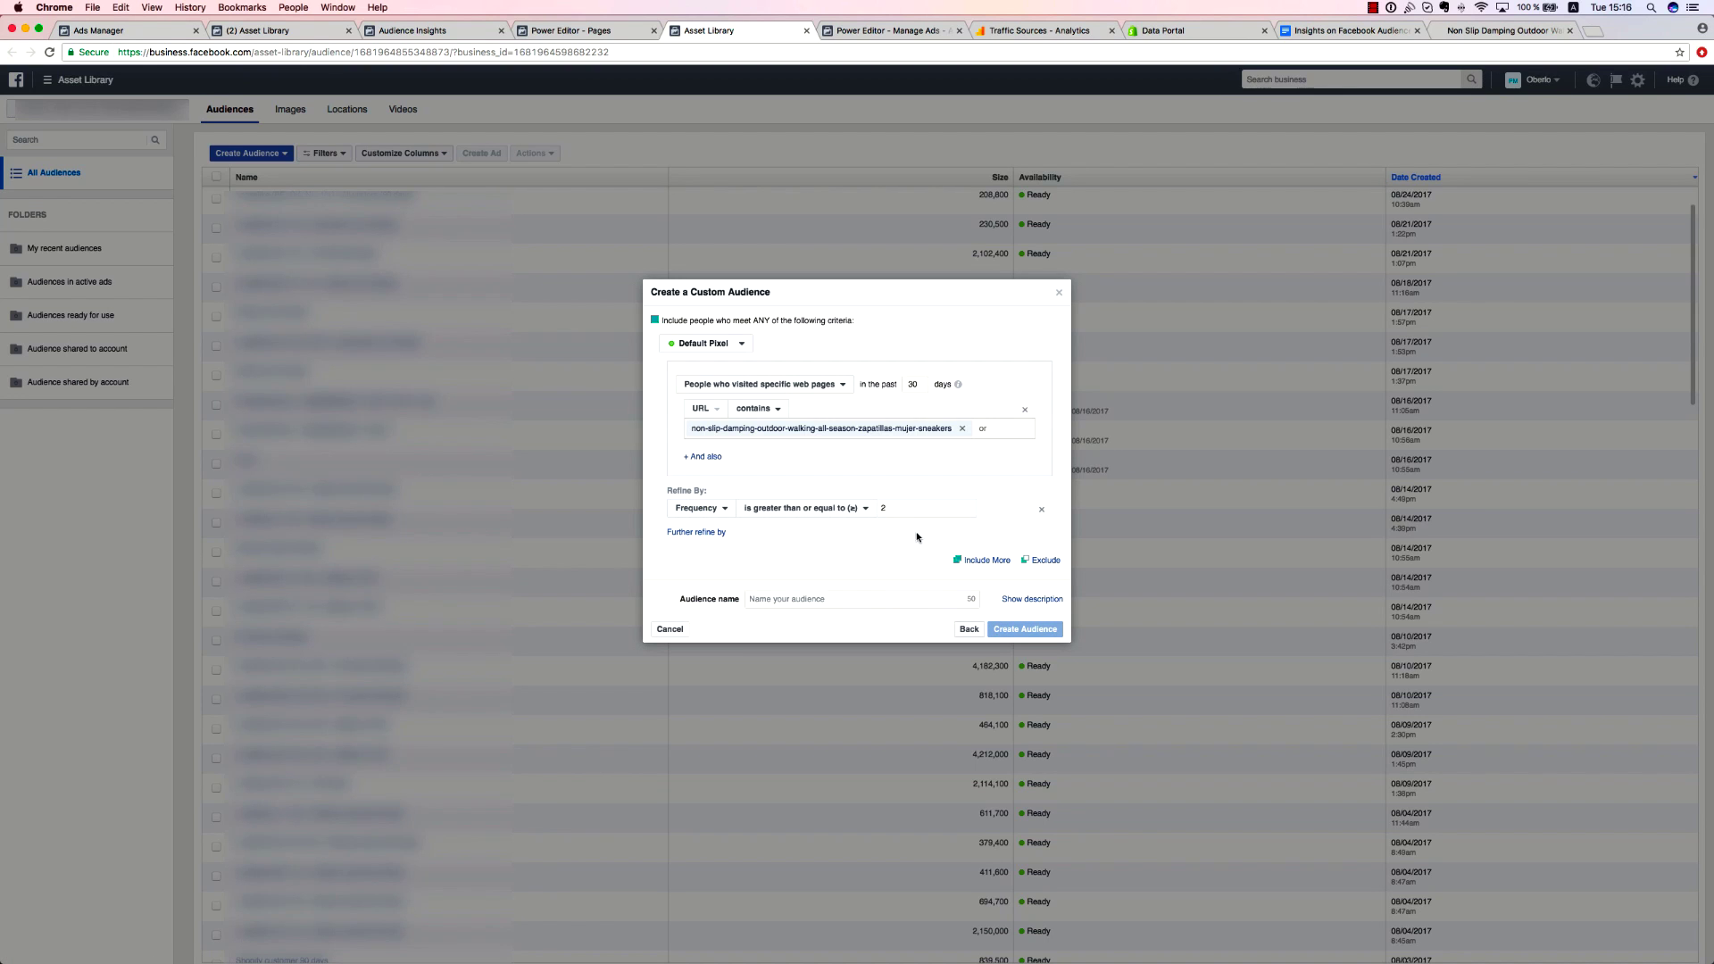
pyautogui.click(784, 510)
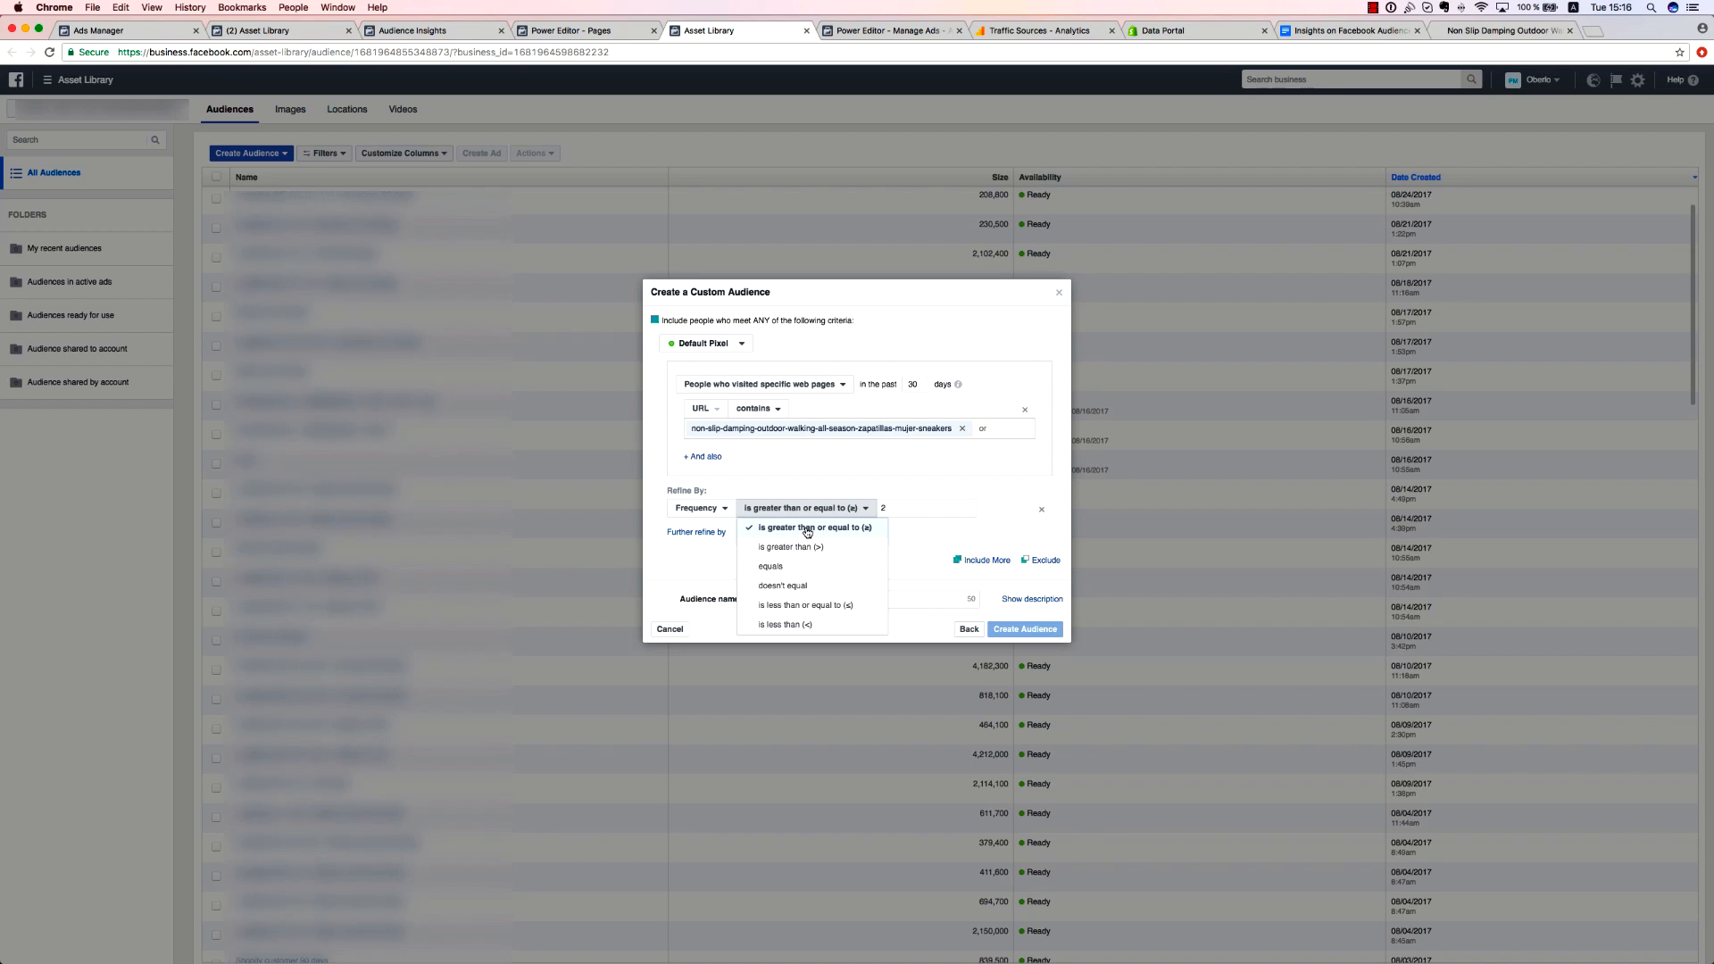
pyautogui.click(808, 528)
pyautogui.click(885, 508)
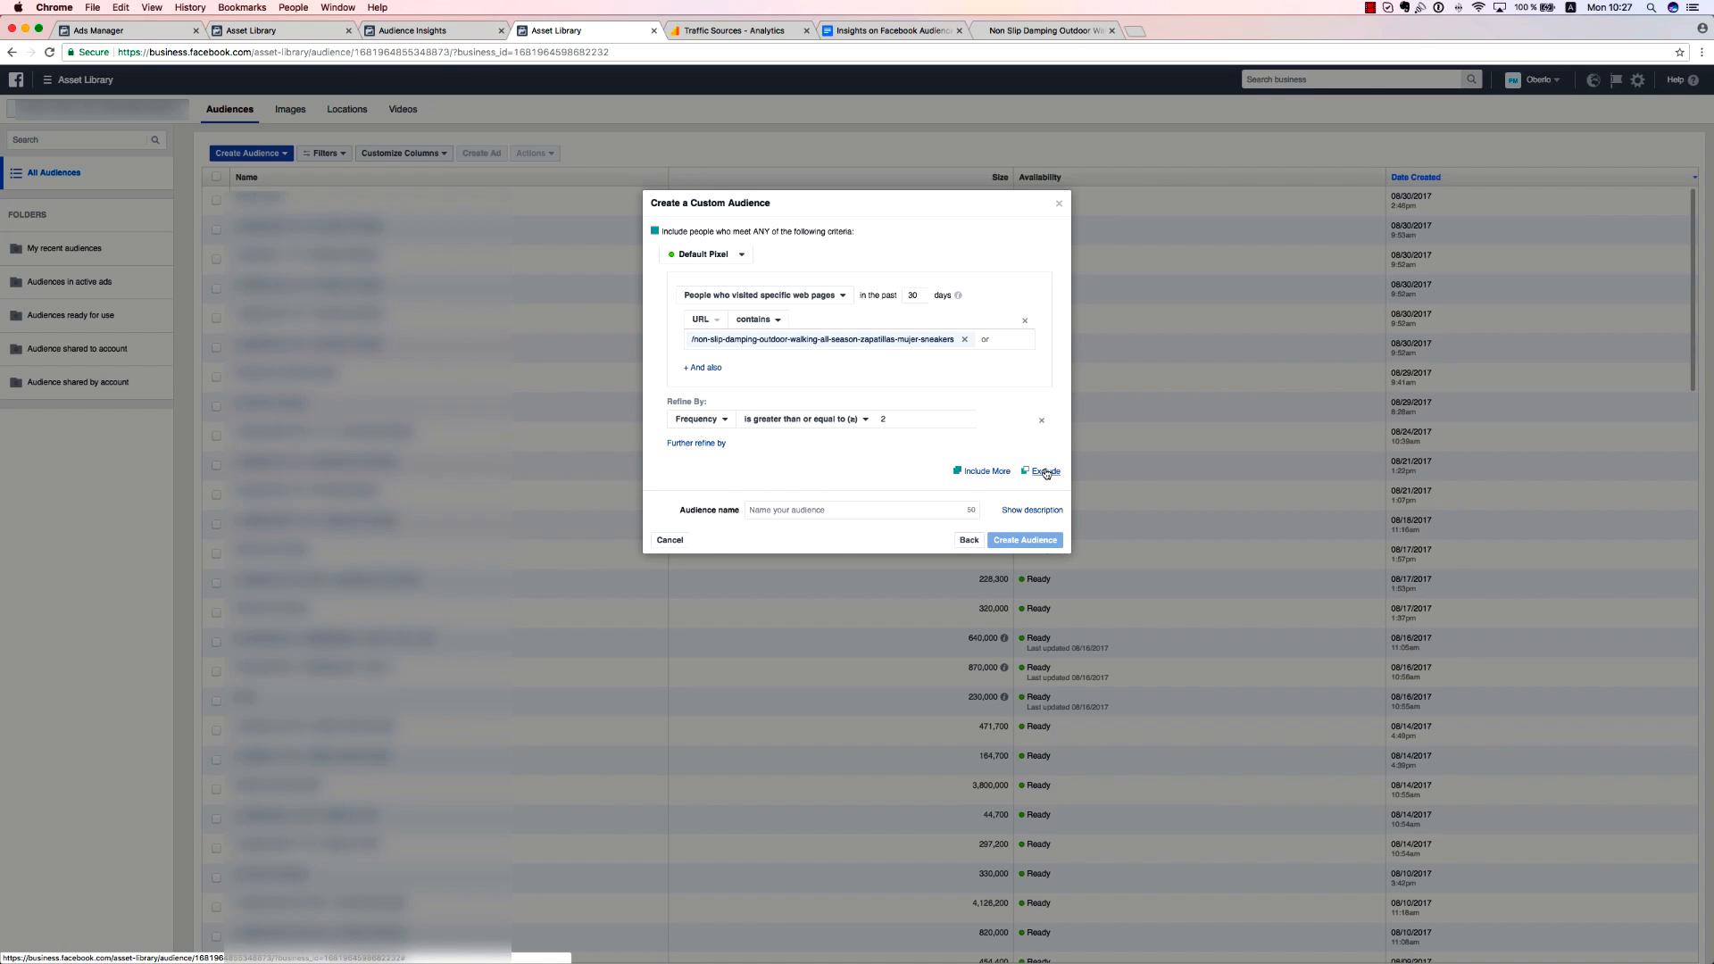
pyautogui.click(1047, 473)
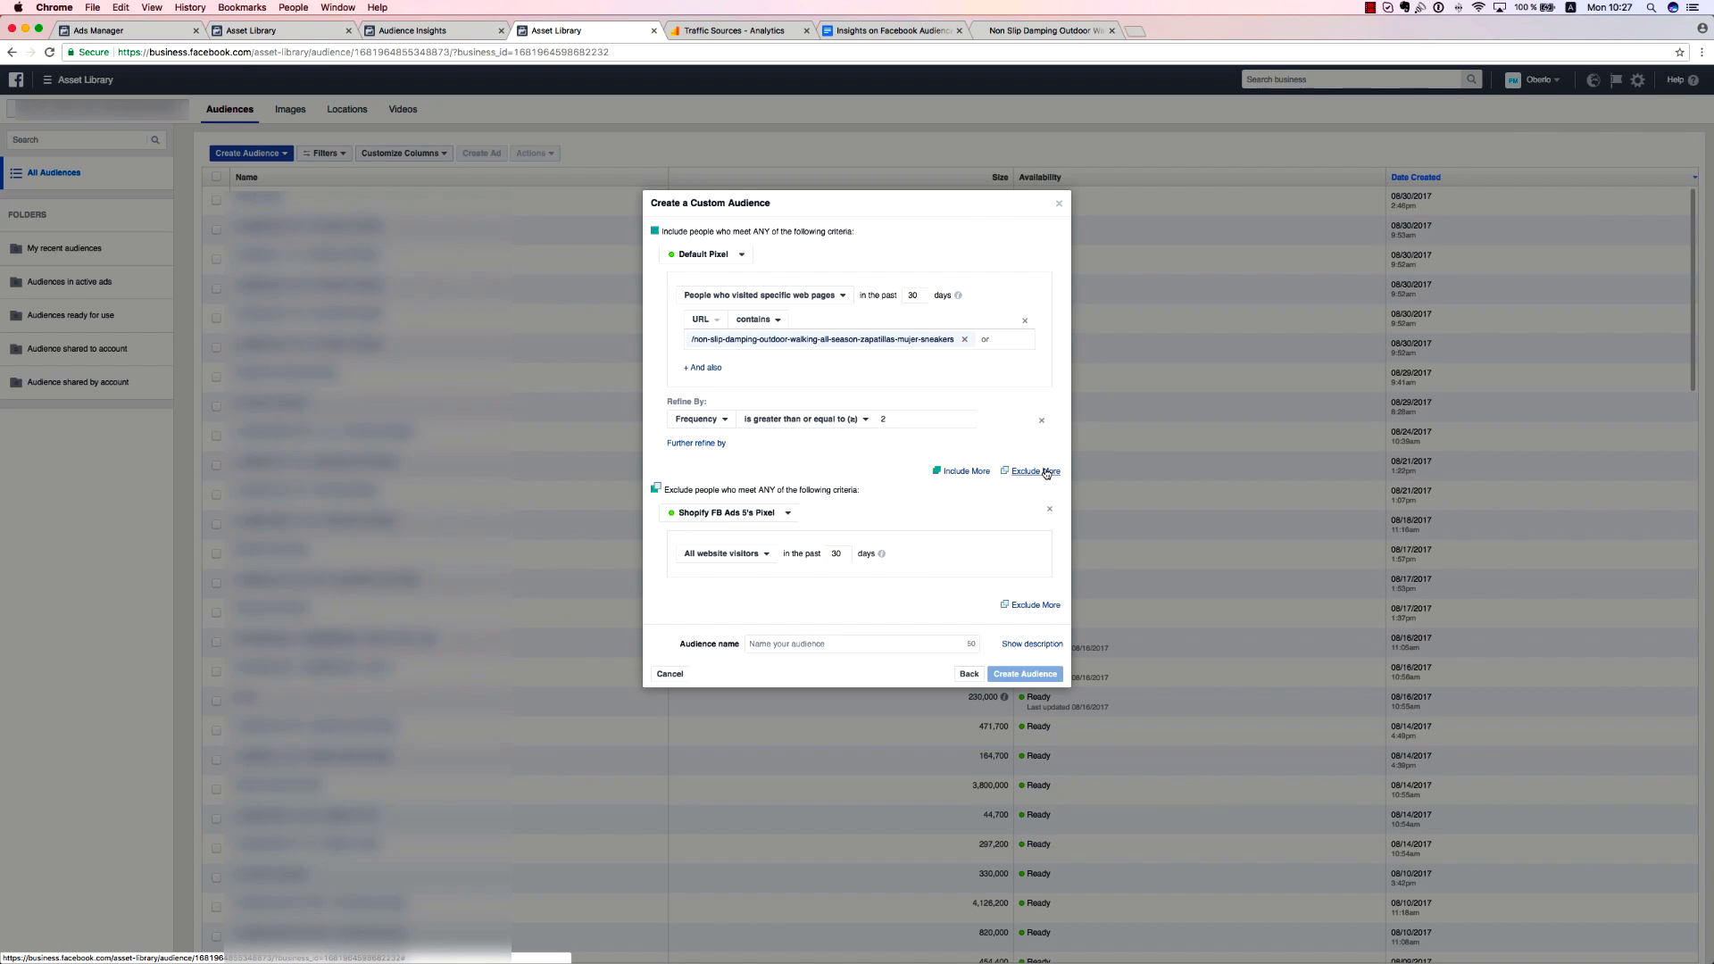
# Exclude people who made a Purchase on the Shopify pixel and start naming the audience.
pyautogui.click(747, 558)
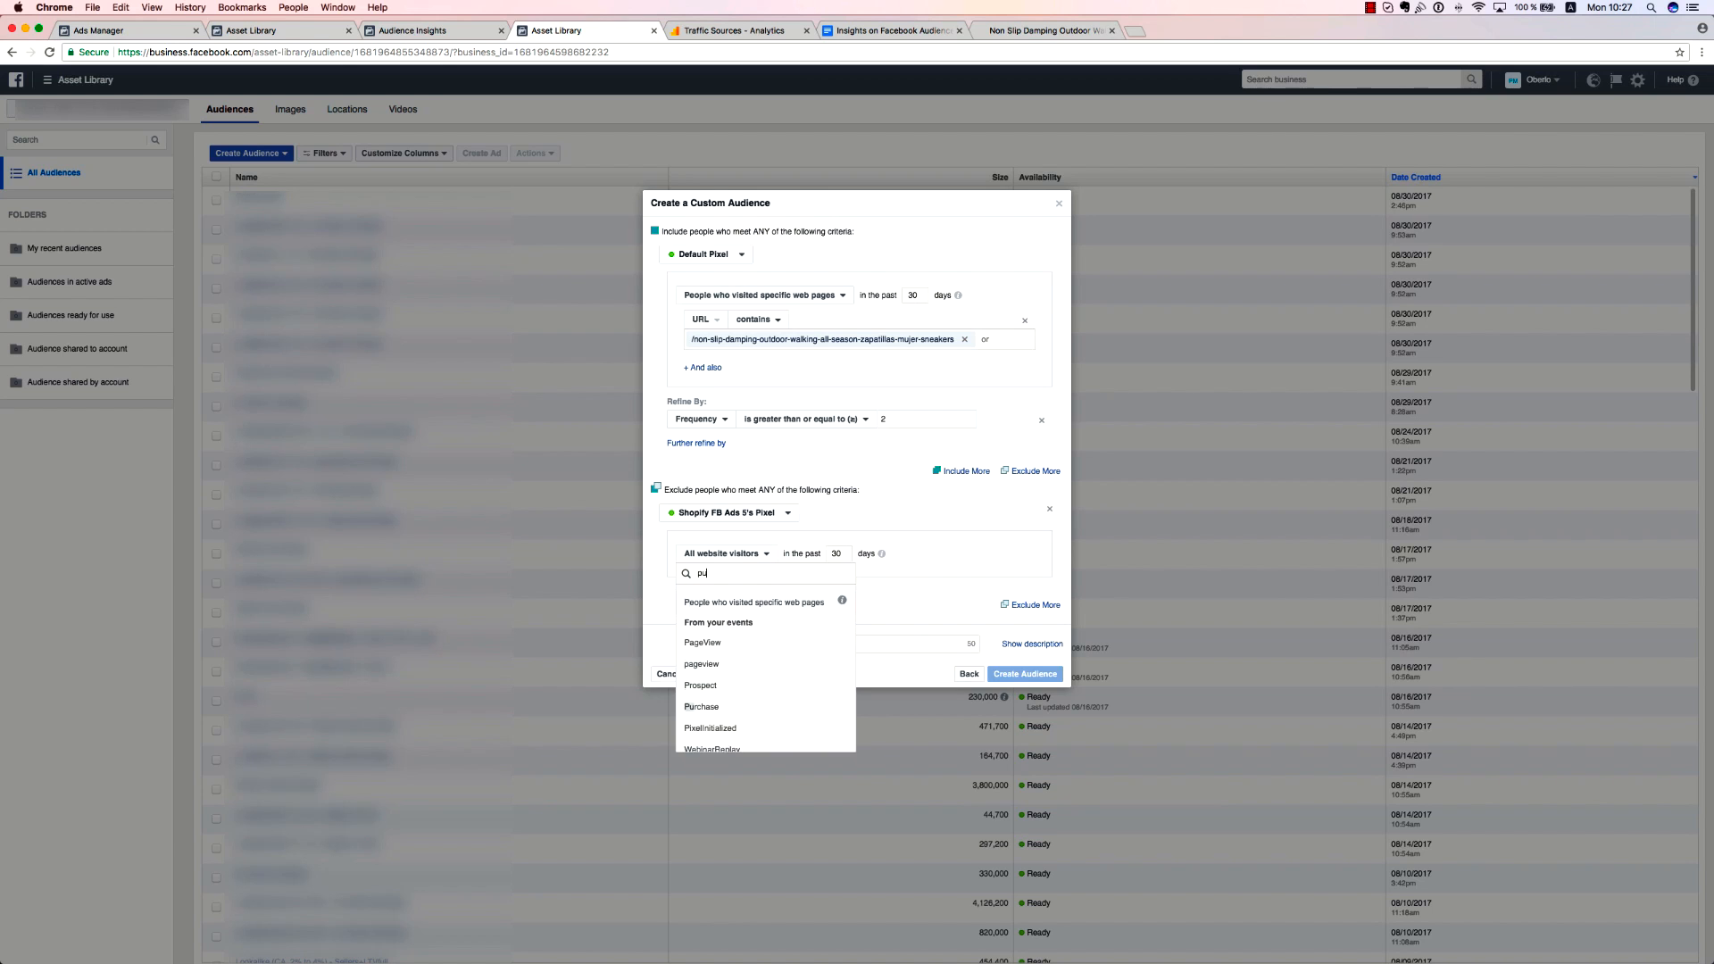
pyautogui.write('purch')
pyautogui.click(725, 617)
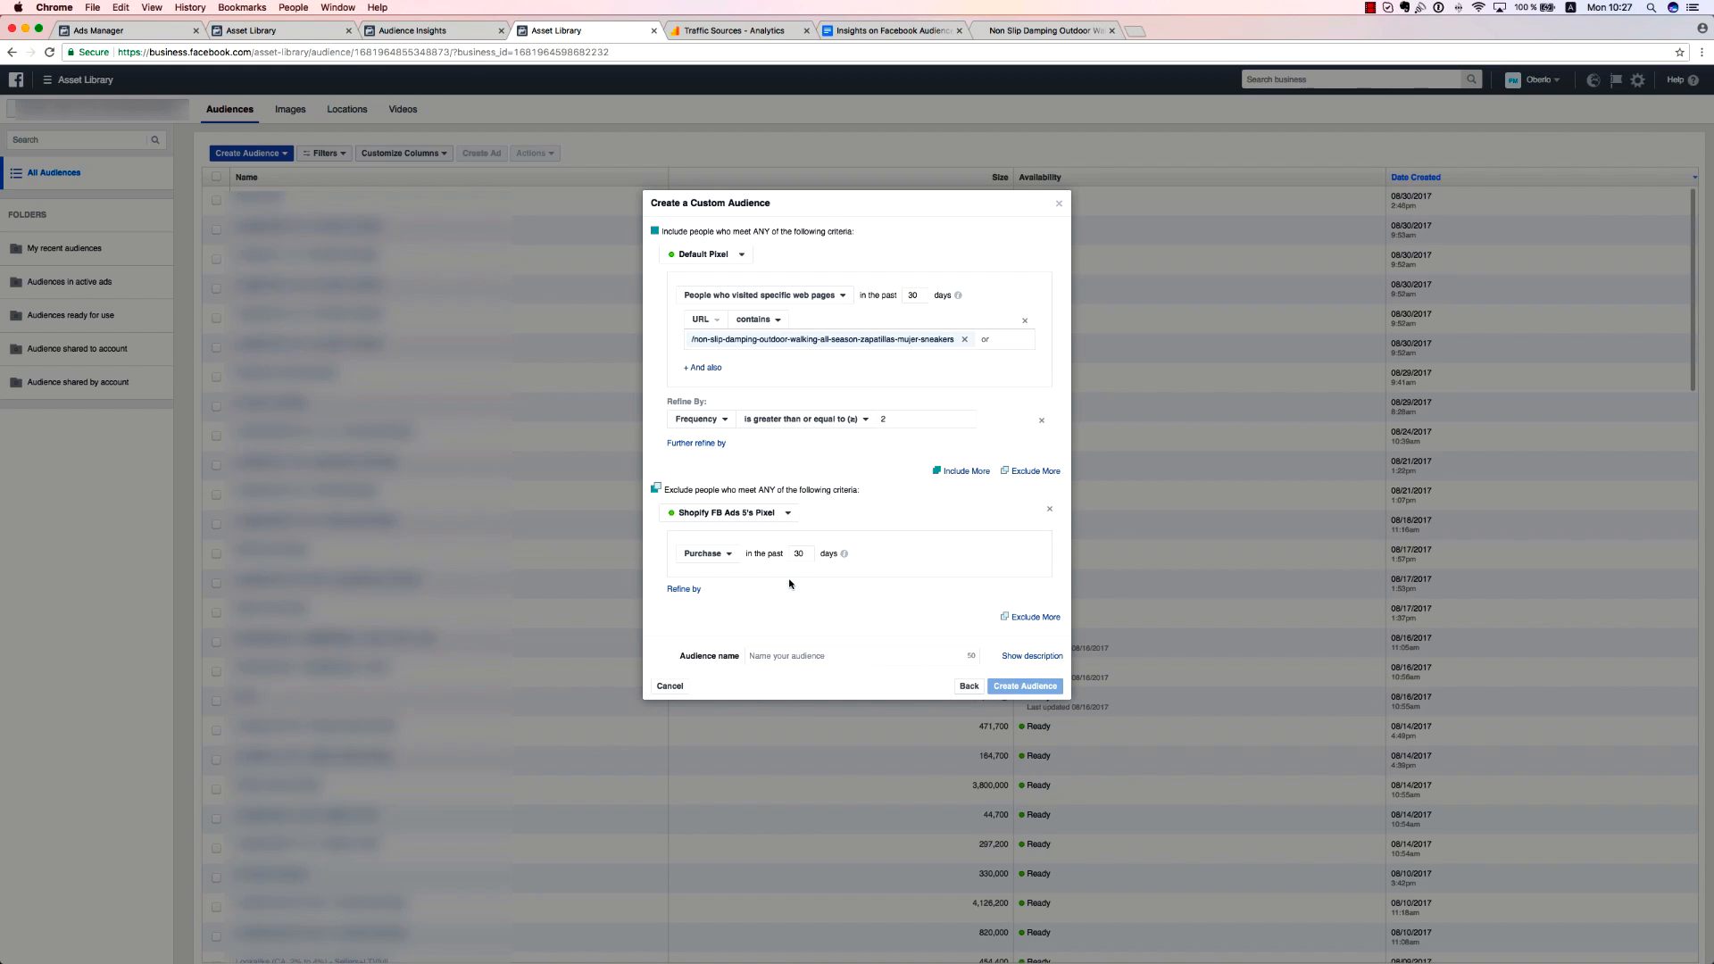
pyautogui.click(825, 654)
pyautogui.write('intere')
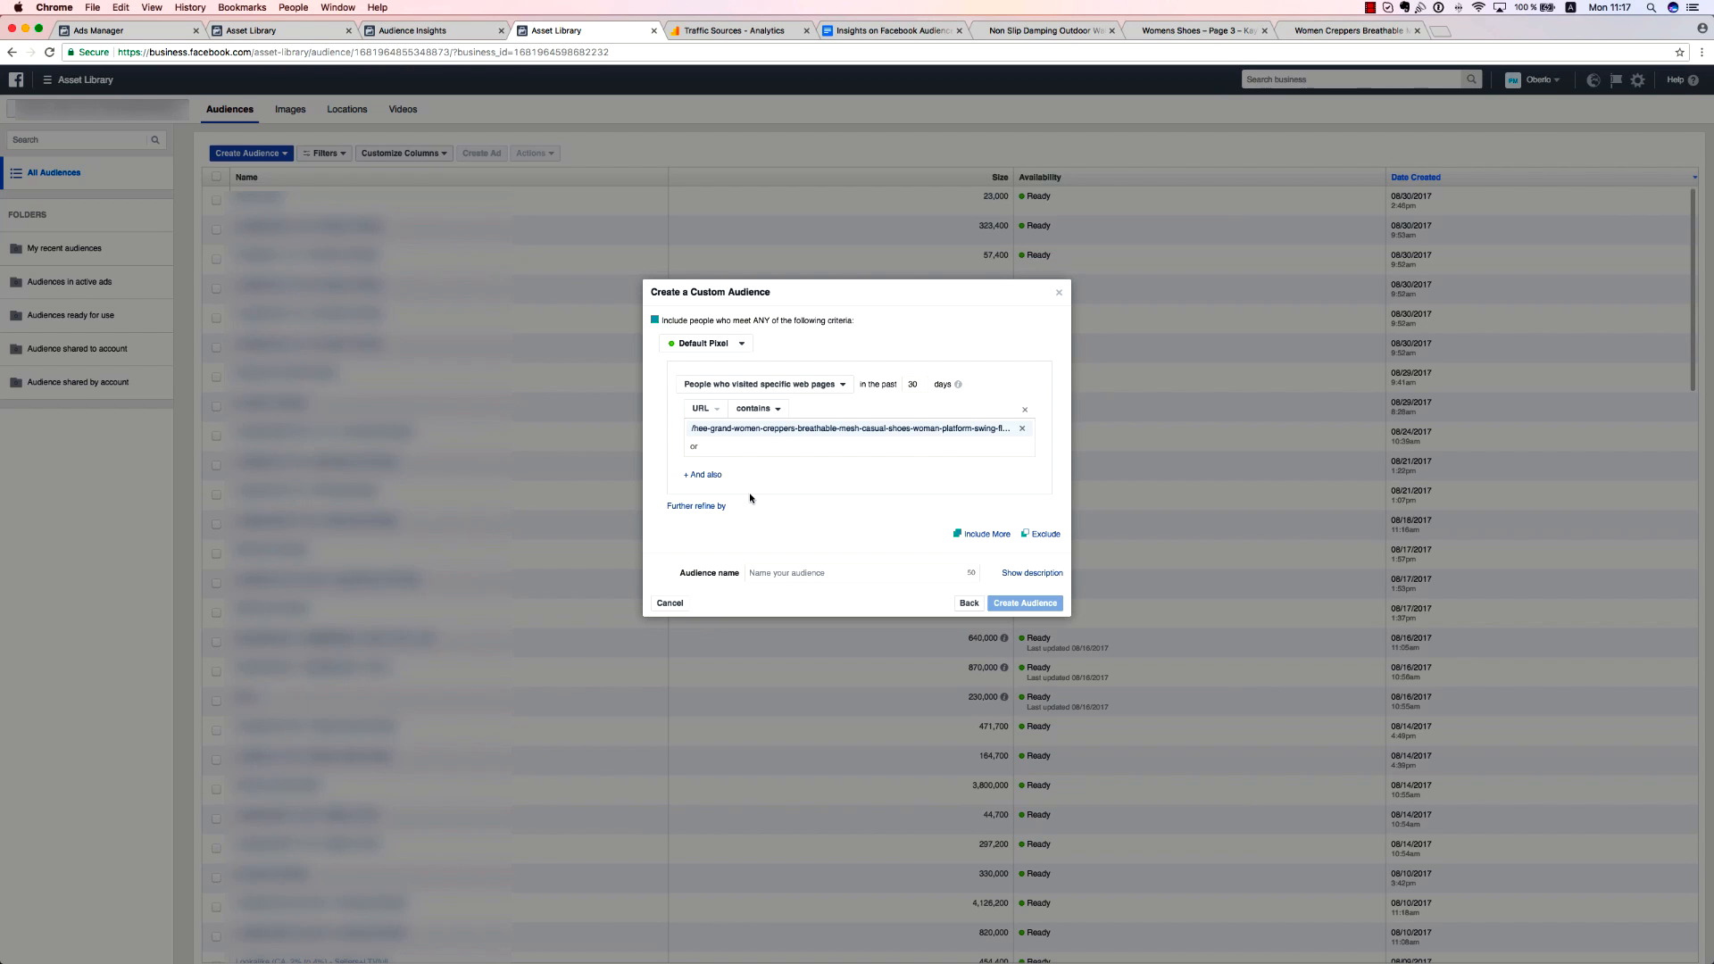
# Add a second 'And also' URL rule set to doesn't contain.
pyautogui.click(707, 476)
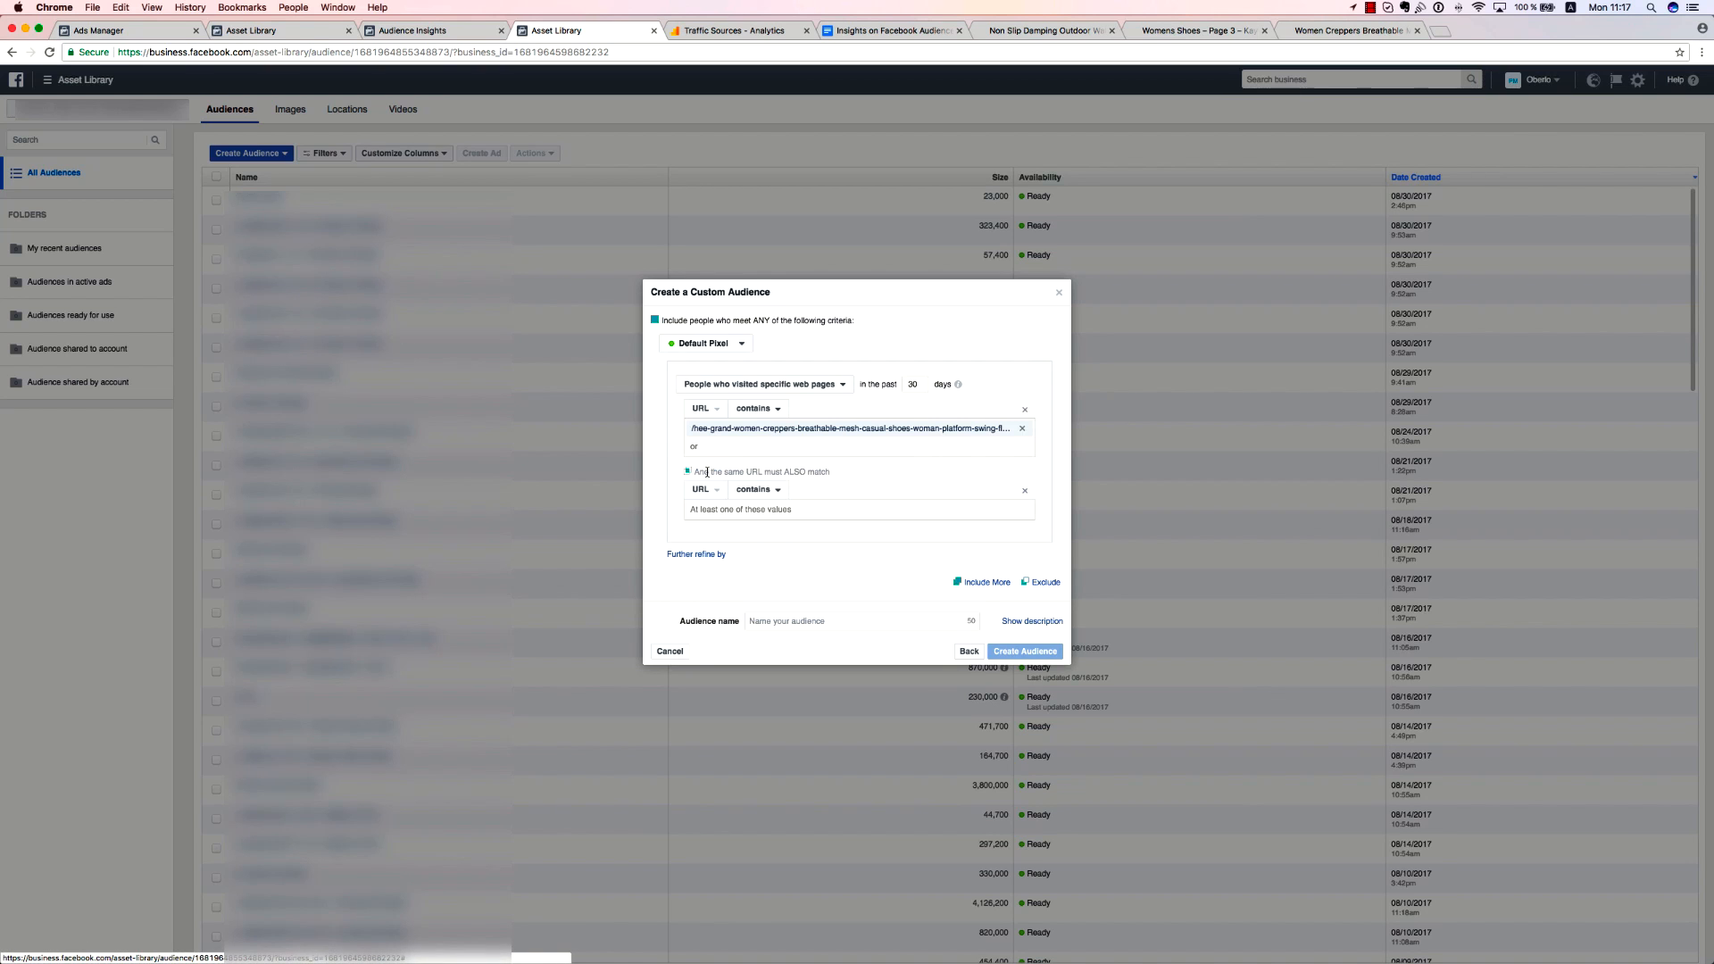
pyautogui.click(755, 494)
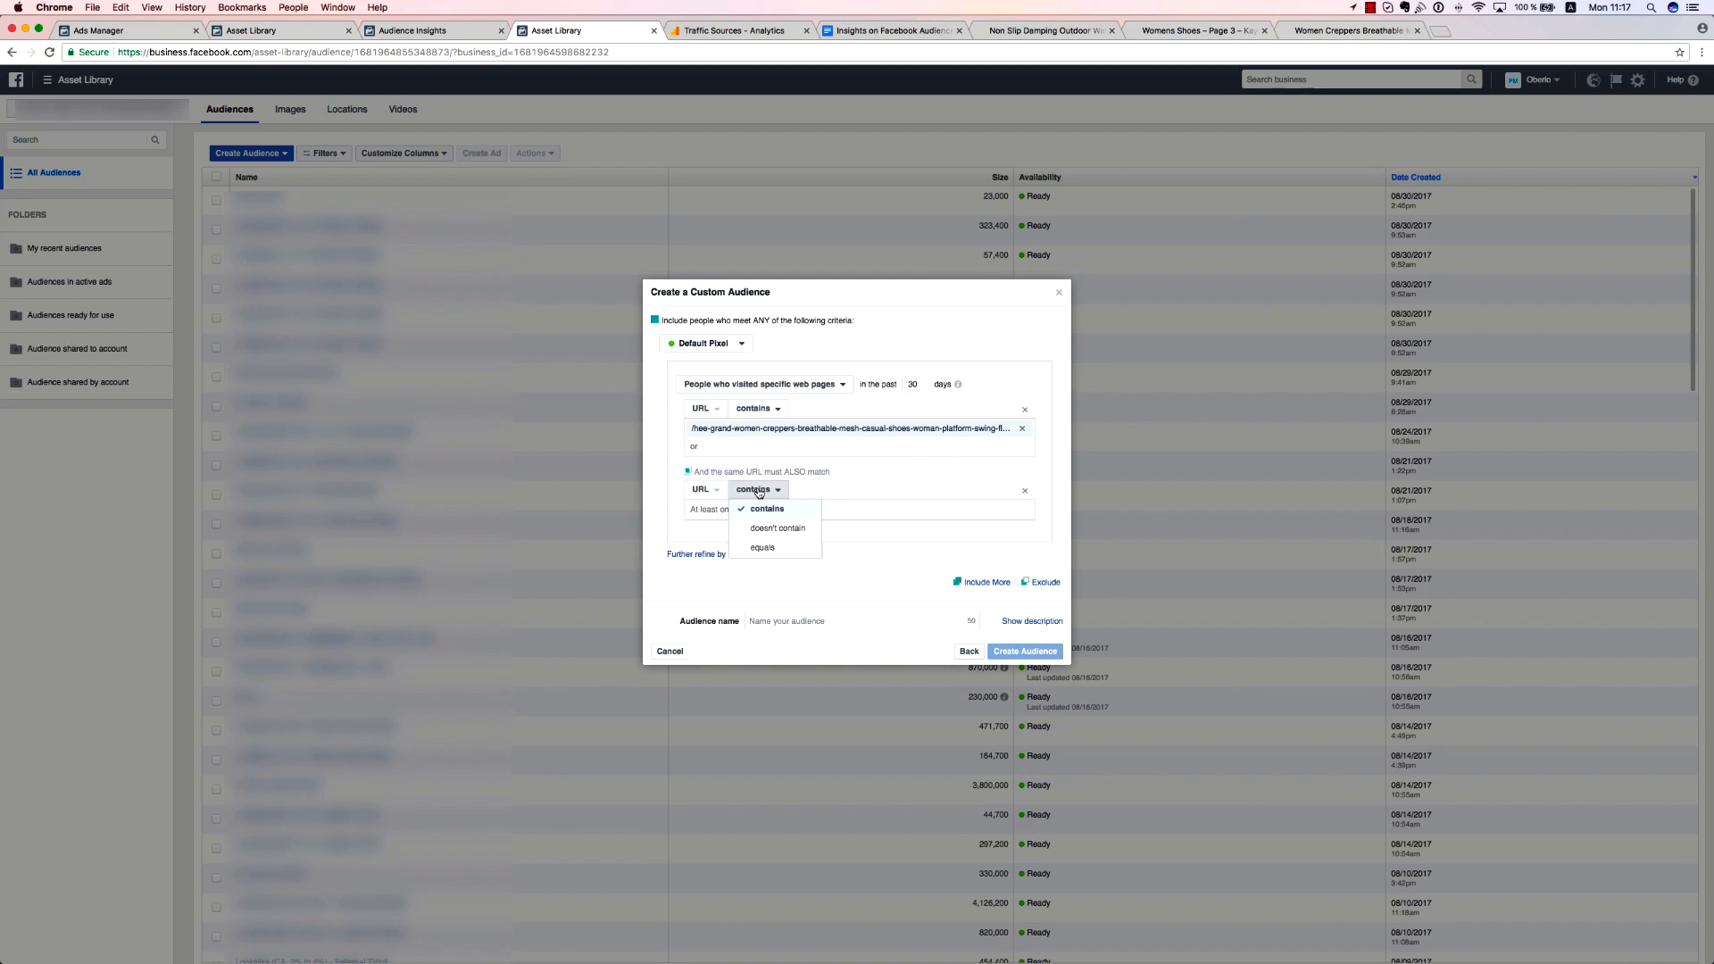
pyautogui.click(787, 532)
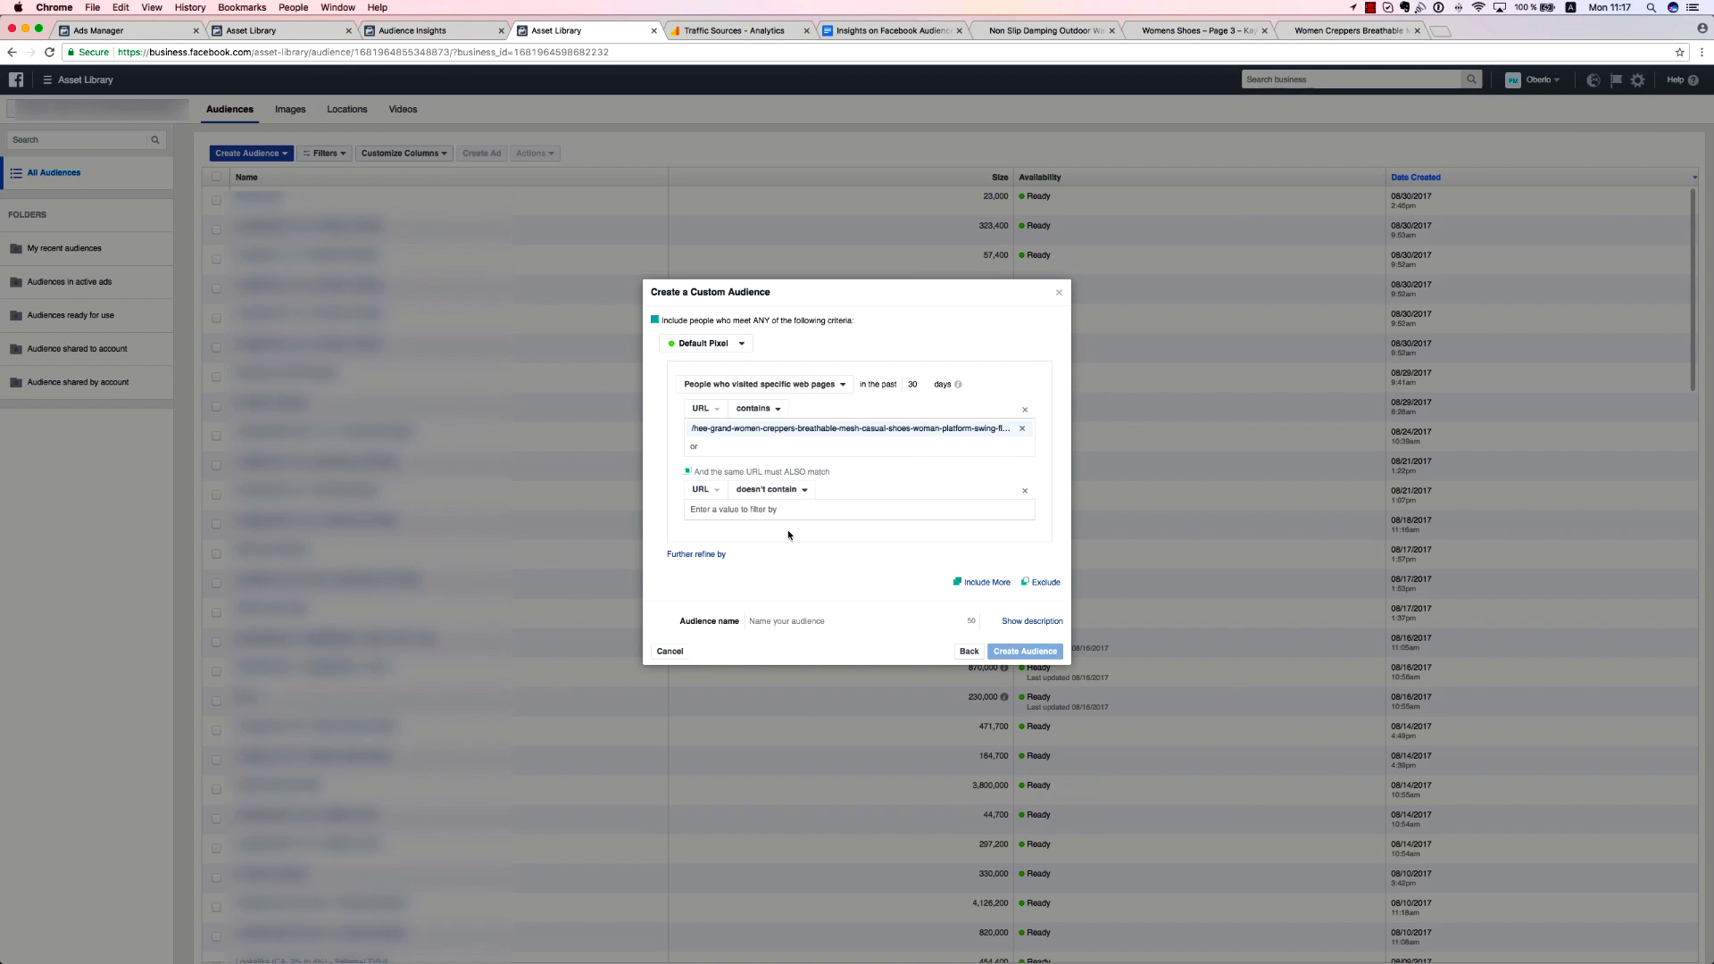
# Paste the non-slip sneakers product path as the excluded URL value, keeping the 30-day window.
pyautogui.click(1018, 30)
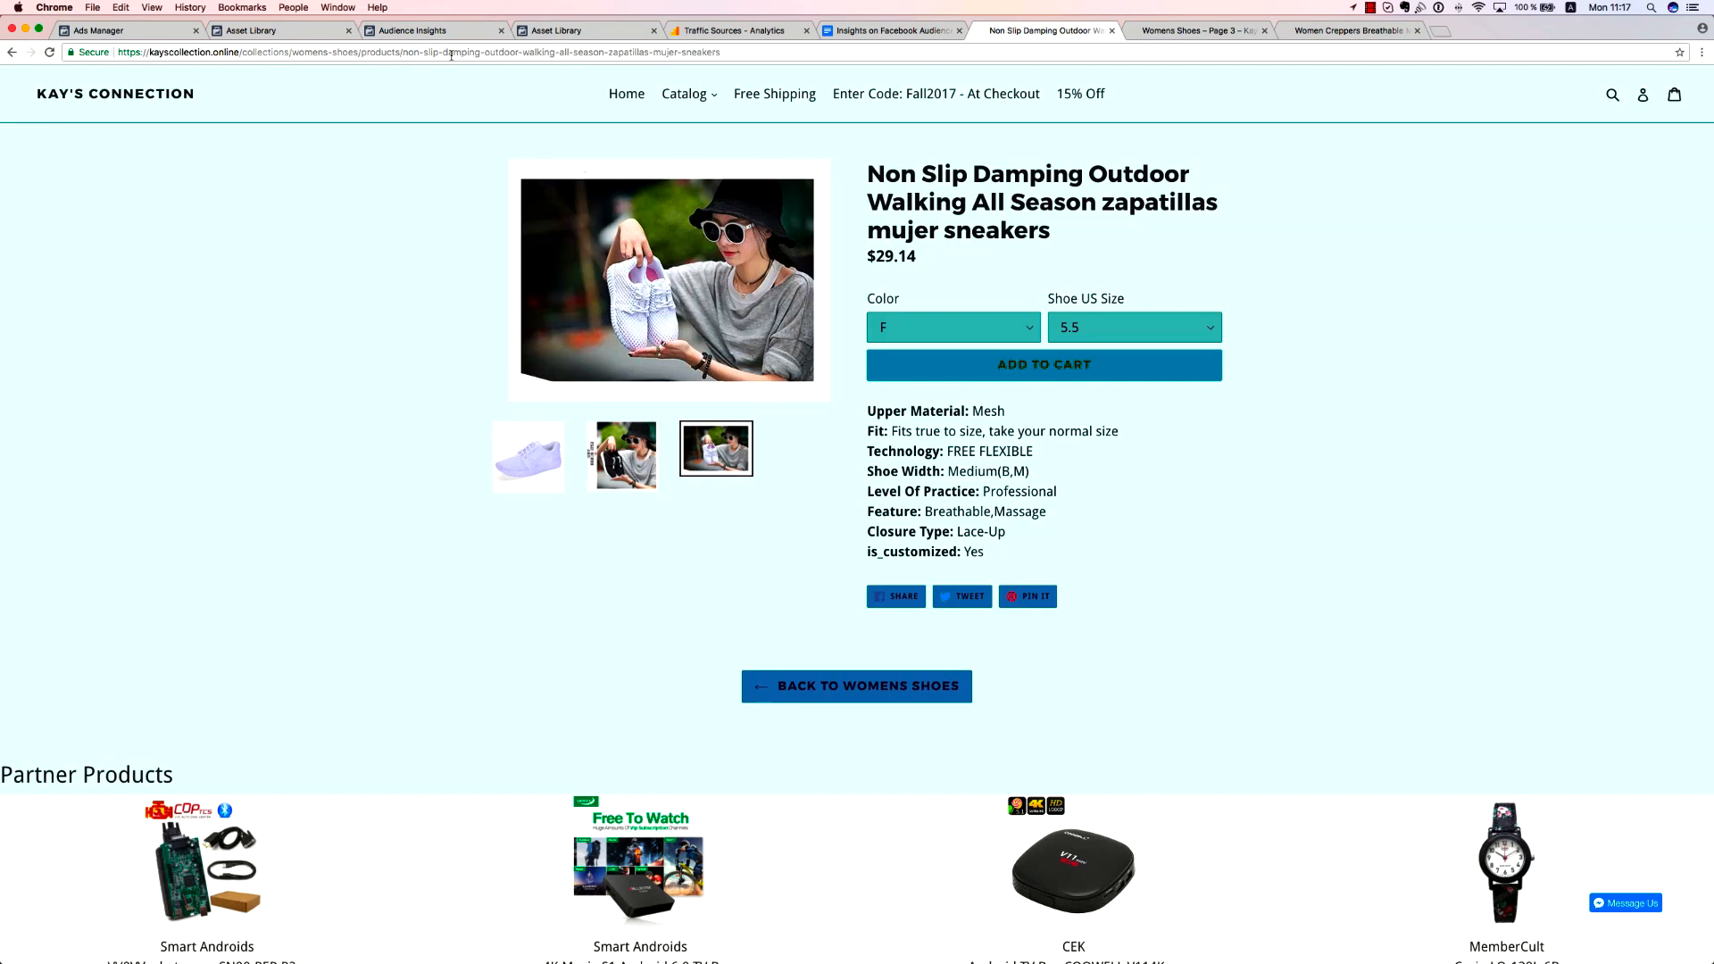
pyautogui.moveTo(400, 53); pyautogui.dragTo(773, 51)
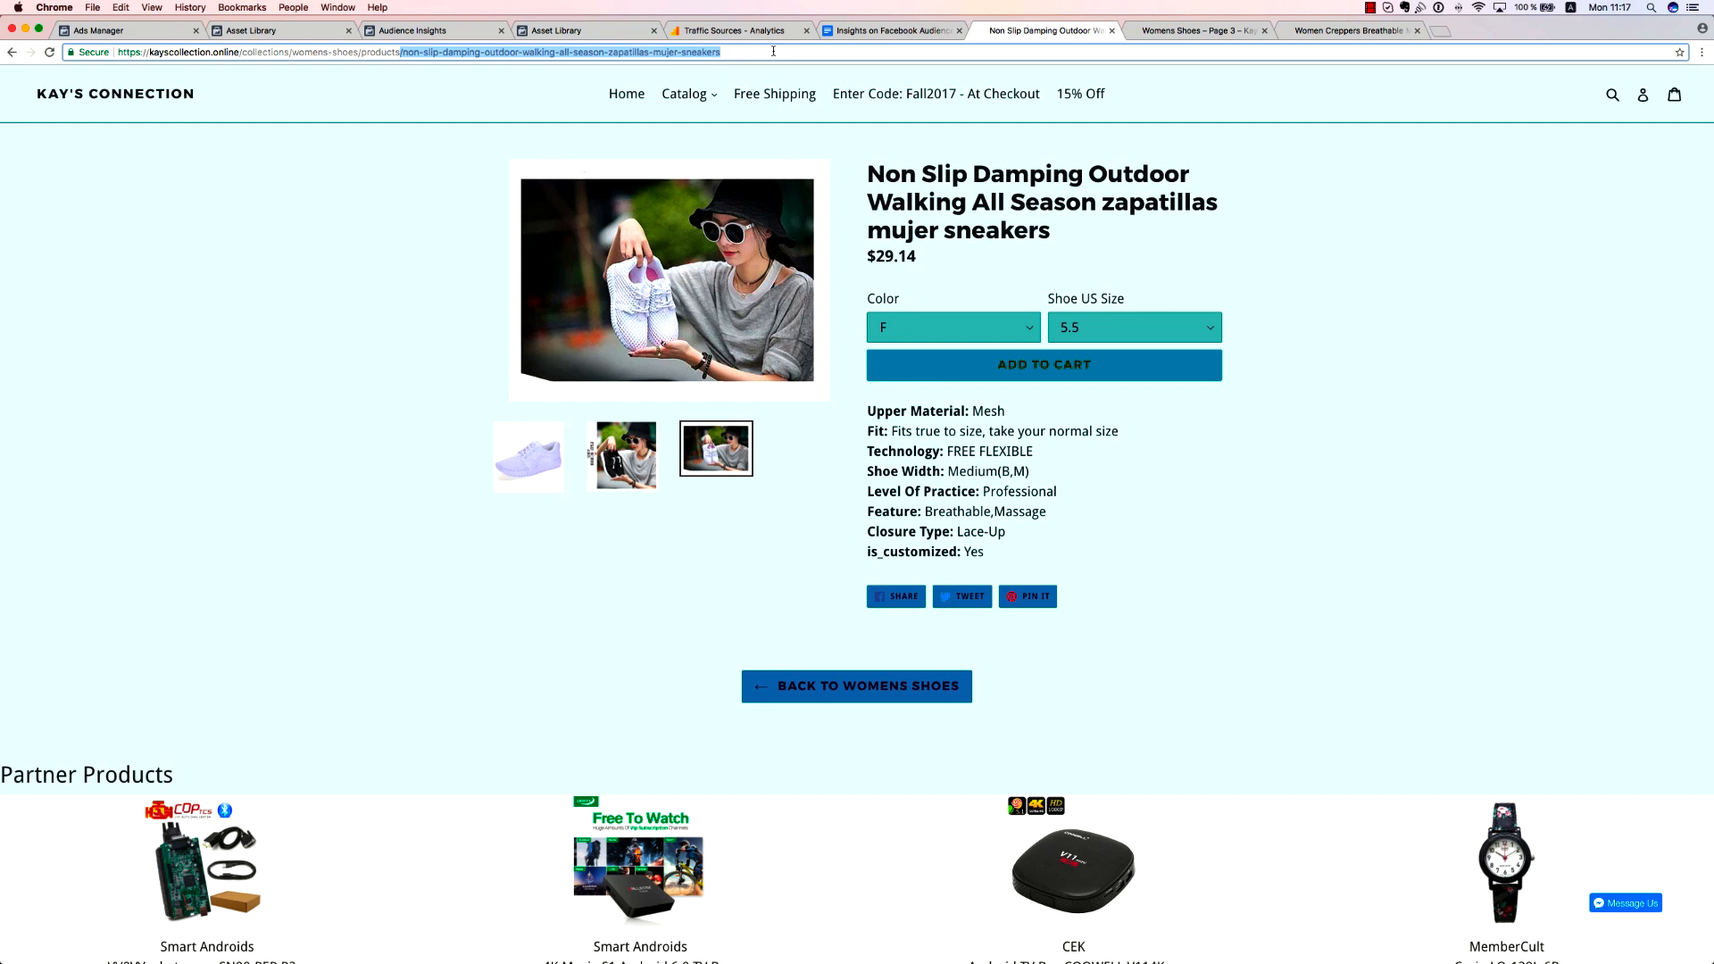
pyautogui.click(593, 31)
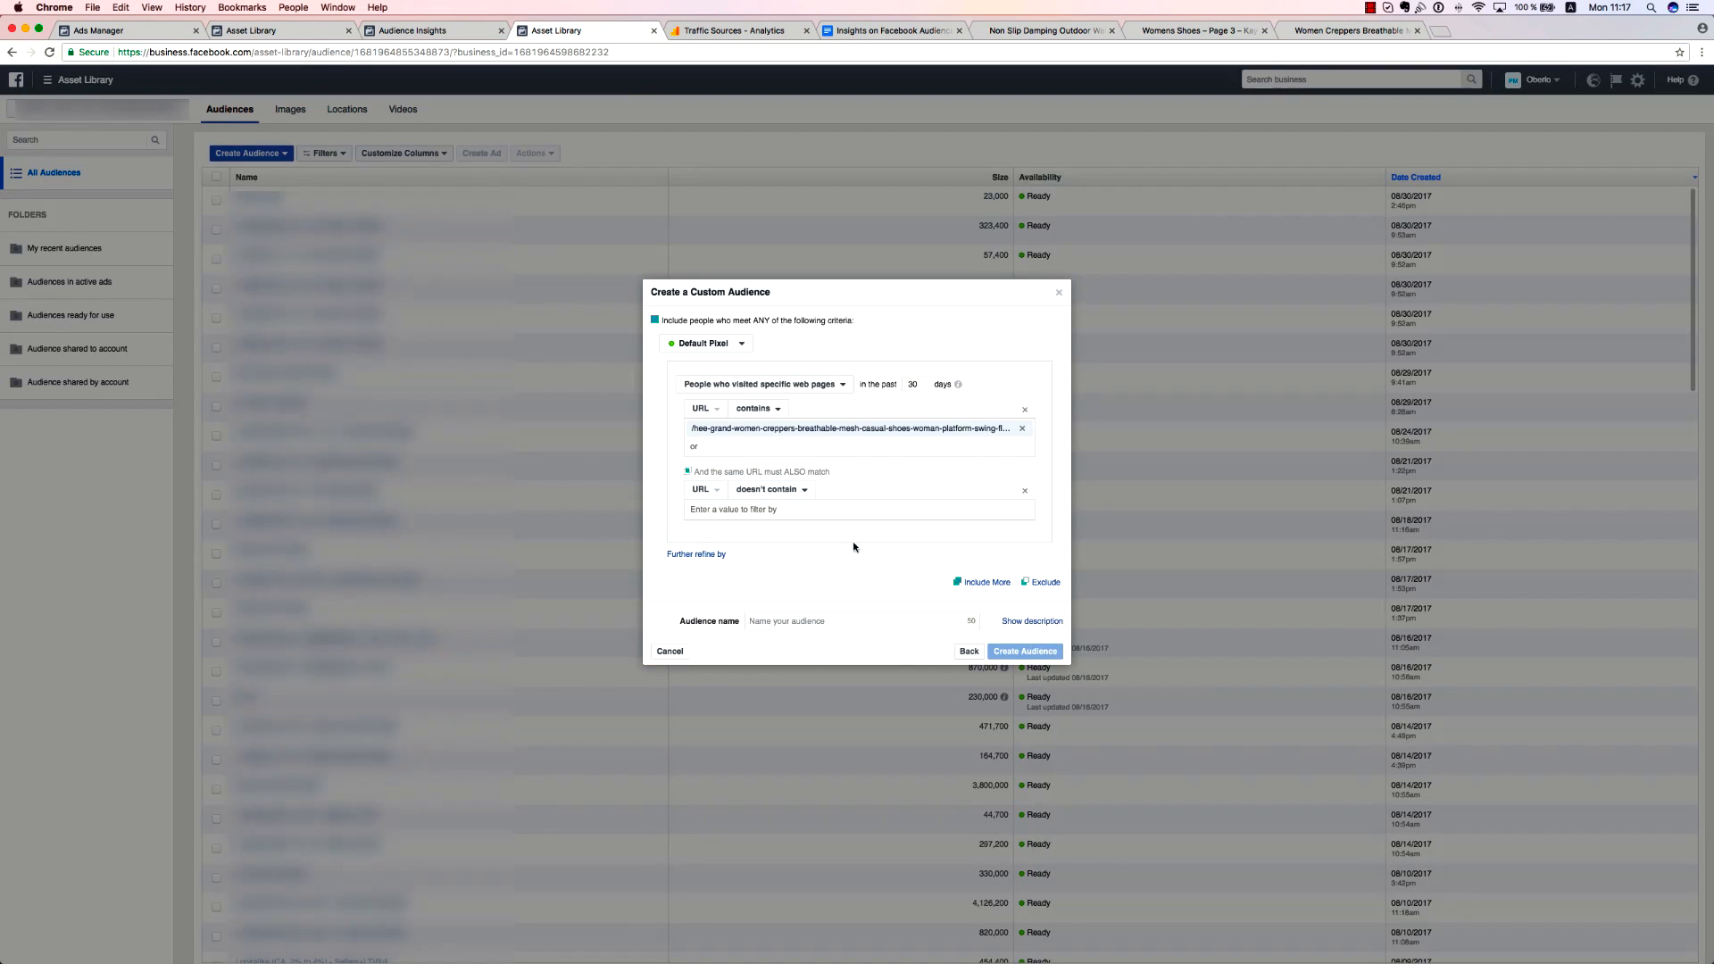
pyautogui.write('/non-slip-damping-outdoor-walking-all-season-zapatillas-mujer-sneakers')
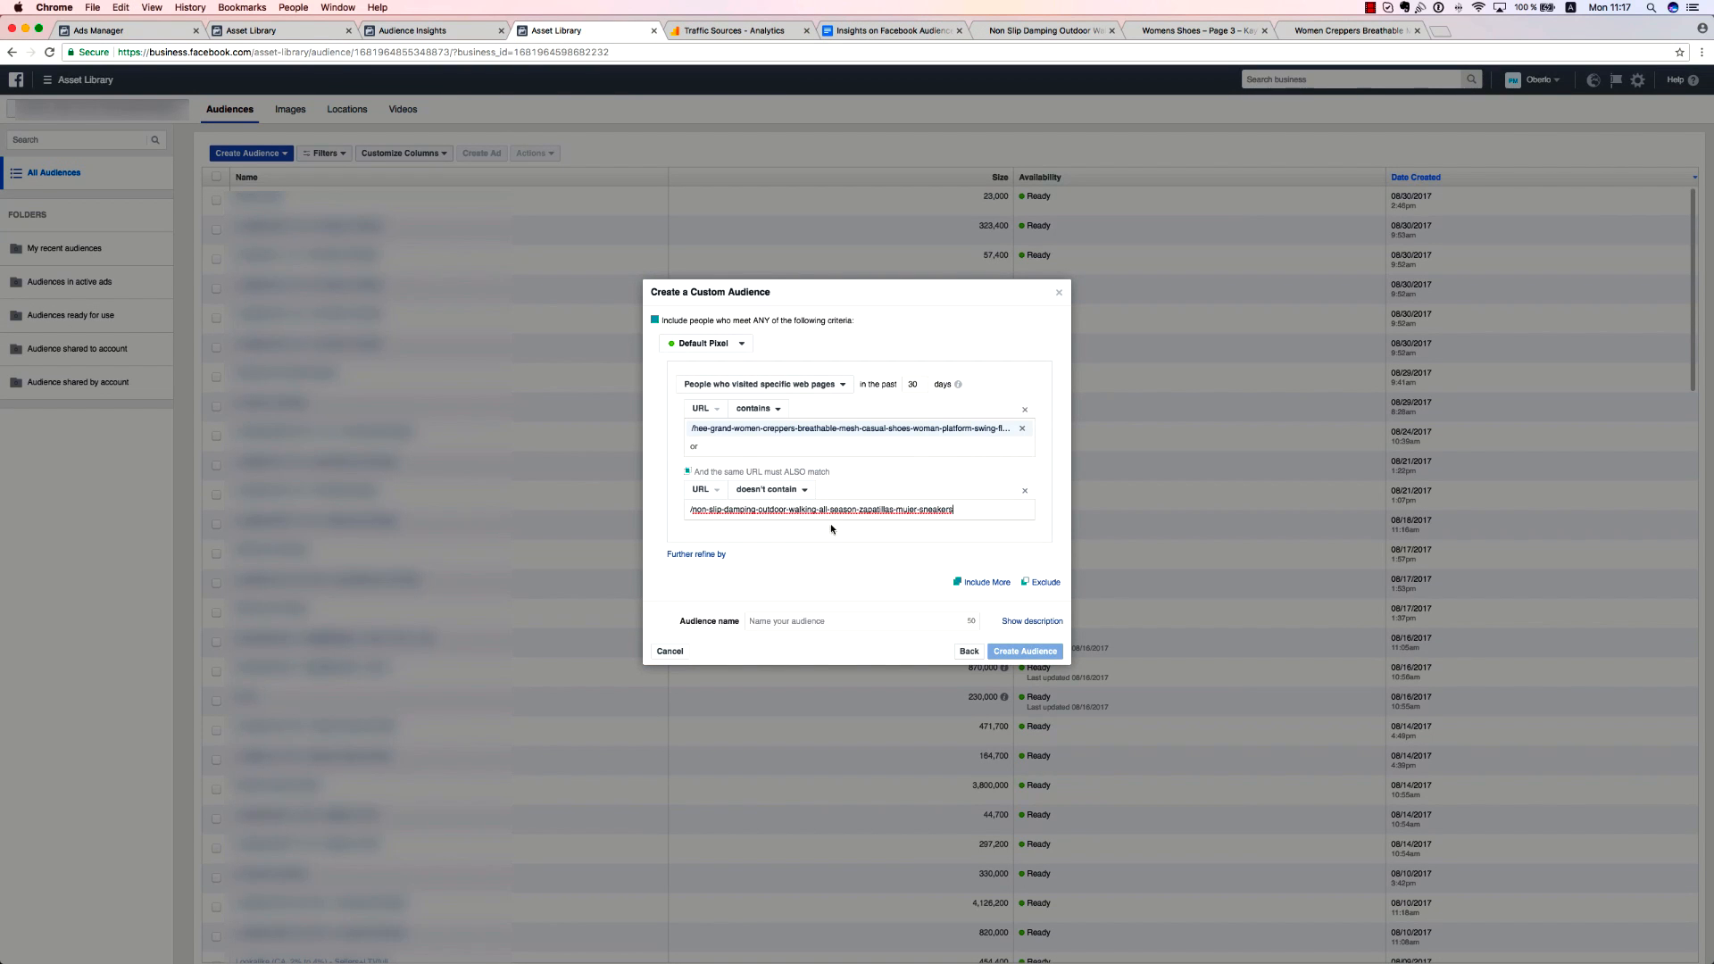
pyautogui.press('Return')
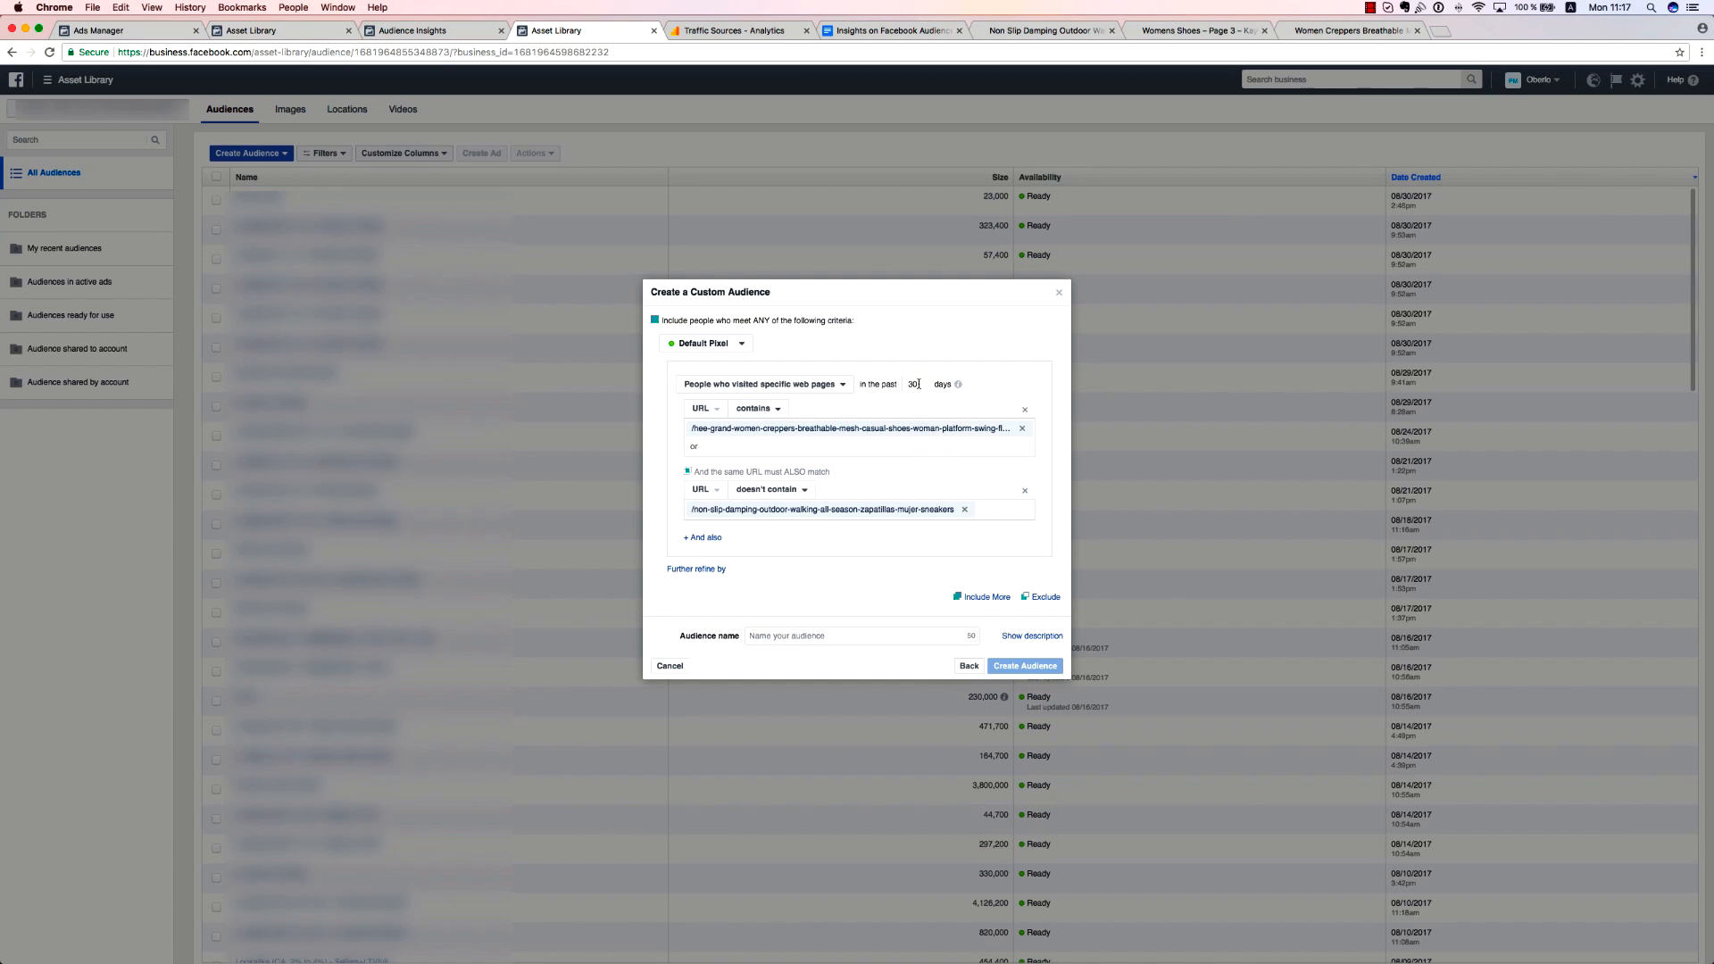
pyautogui.doubleClick(913, 385)
pyautogui.write('1')
pyautogui.write('80')
pyautogui.press('BackSpace')
pyautogui.press('BackSpace')
pyautogui.write('30')
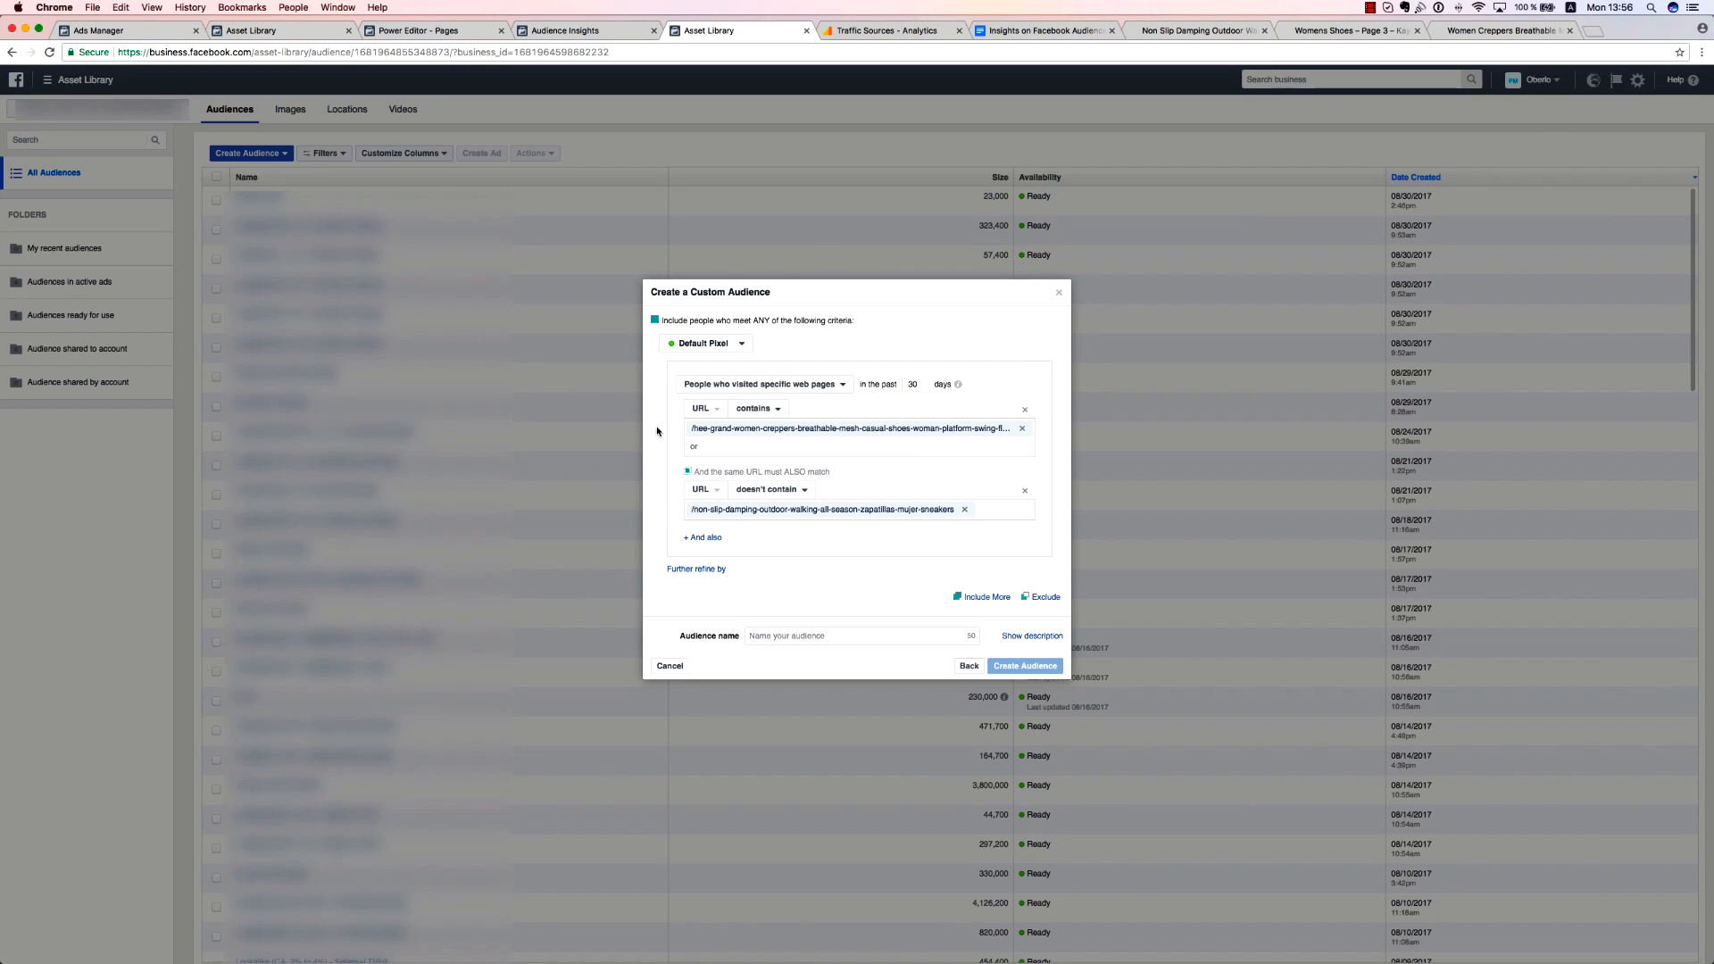
# Switch criteria to all website visitors, then try visitors by time spent at Top 5%.
pyautogui.click(845, 386)
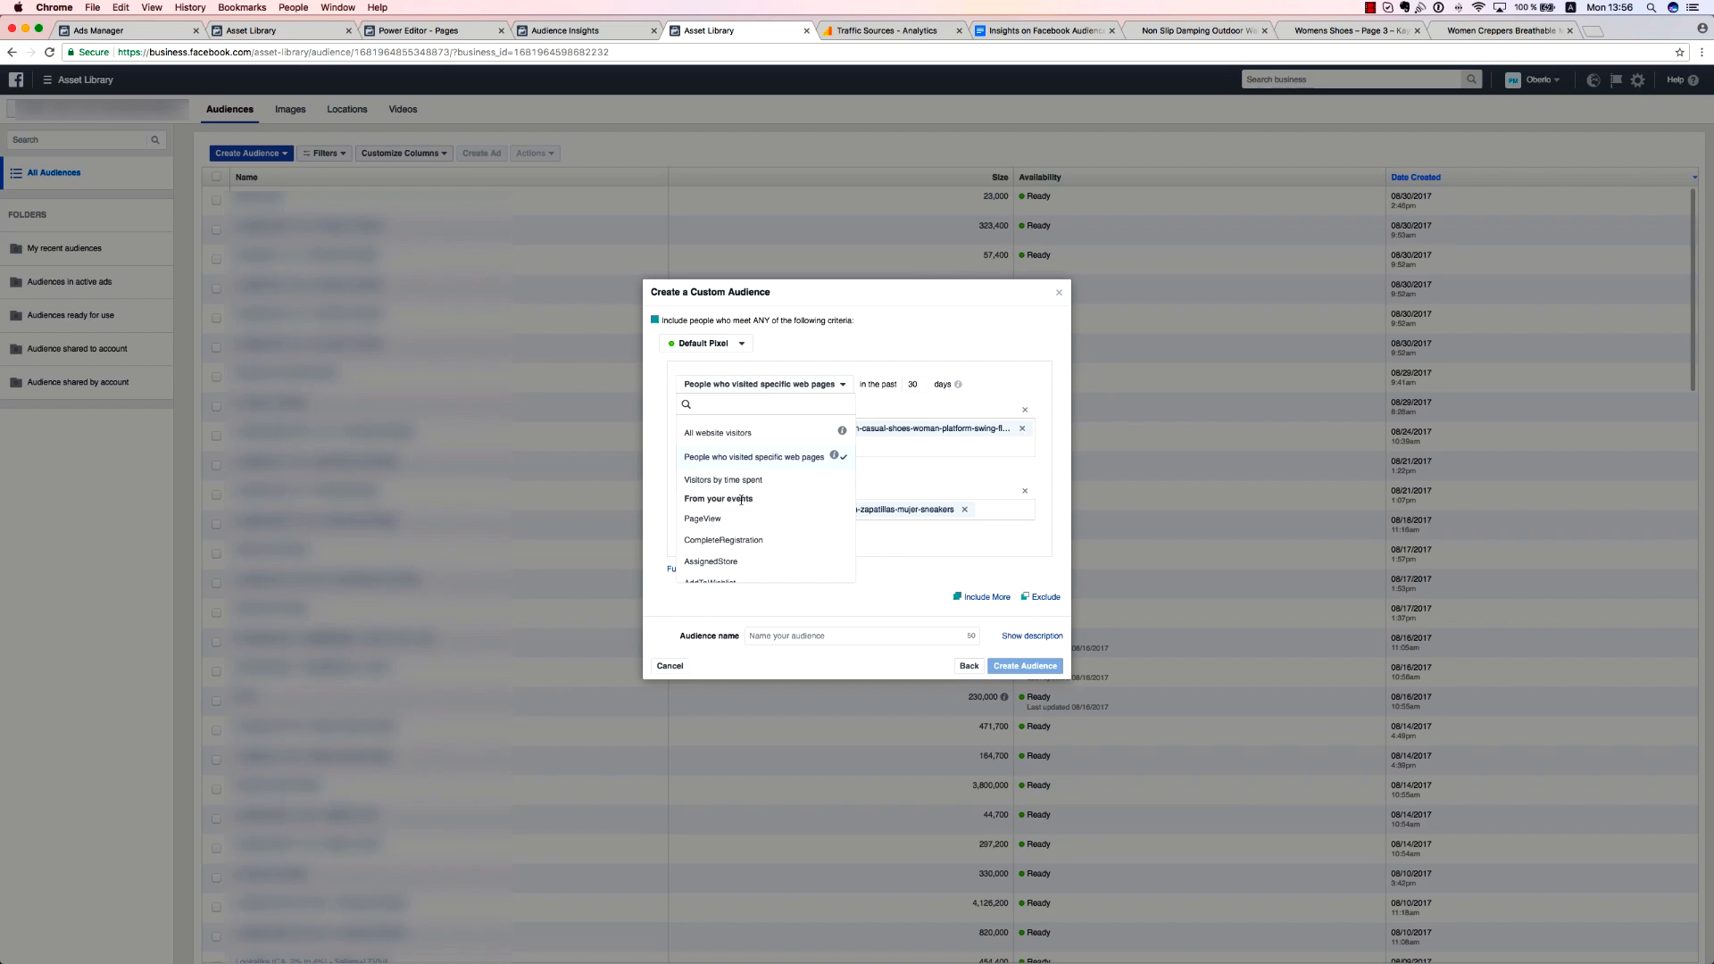
pyautogui.click(710, 433)
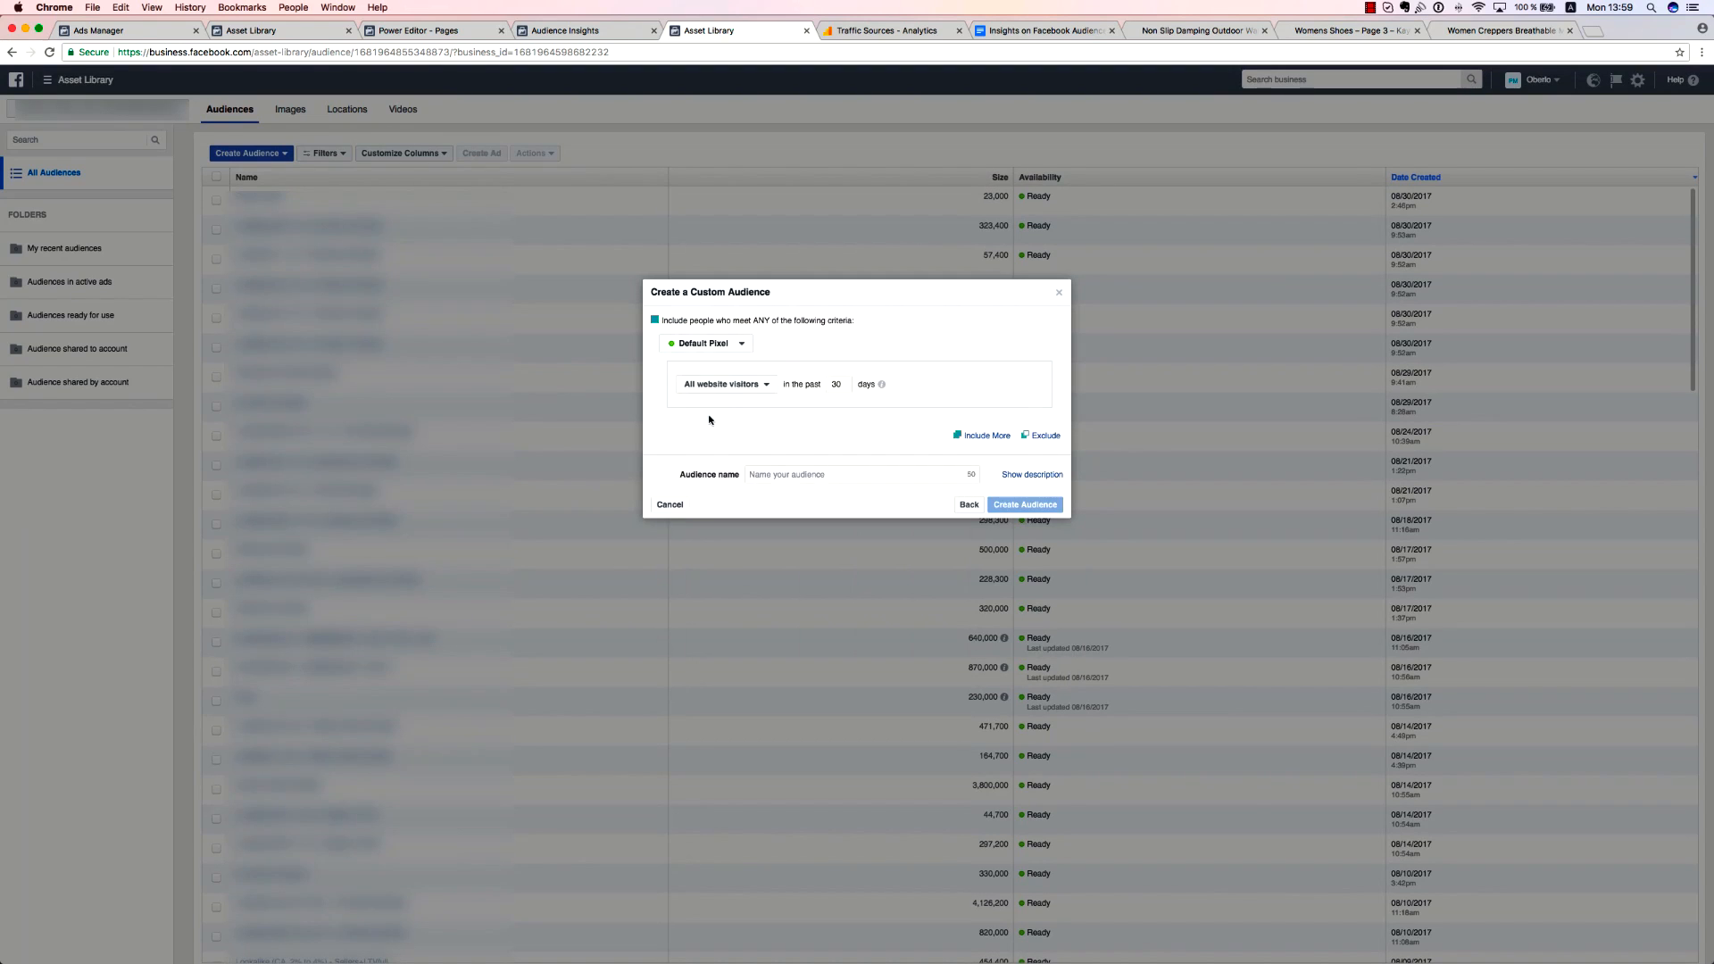
pyautogui.click(745, 388)
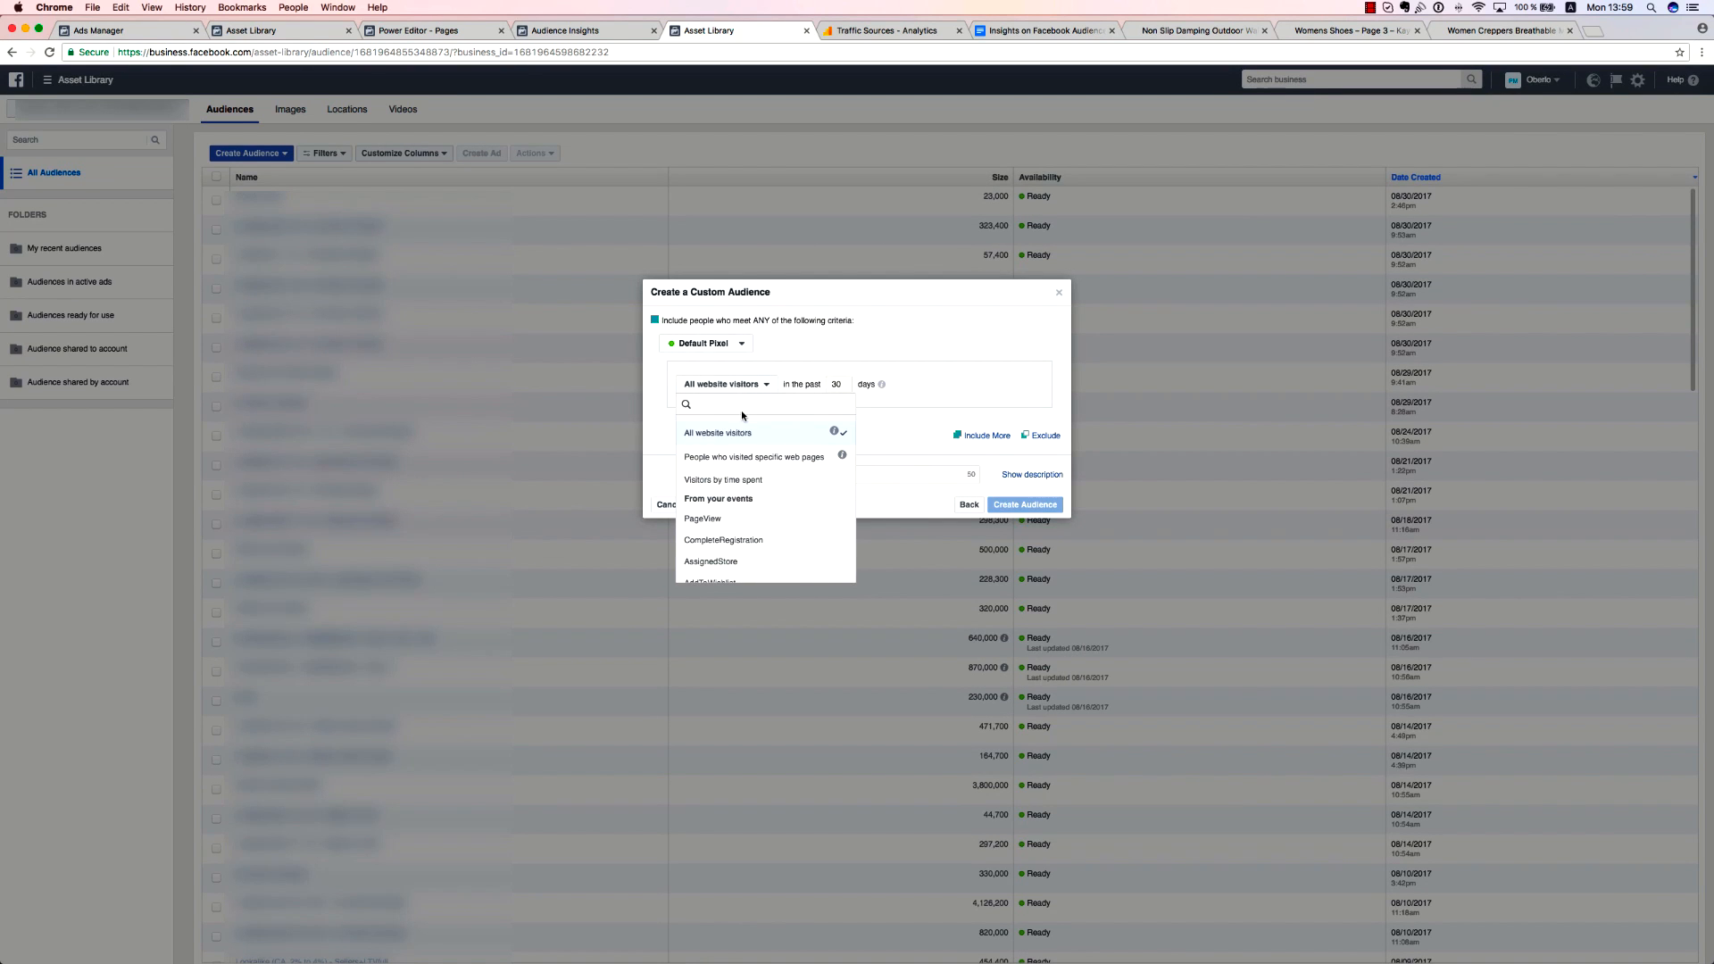
pyautogui.click(746, 481)
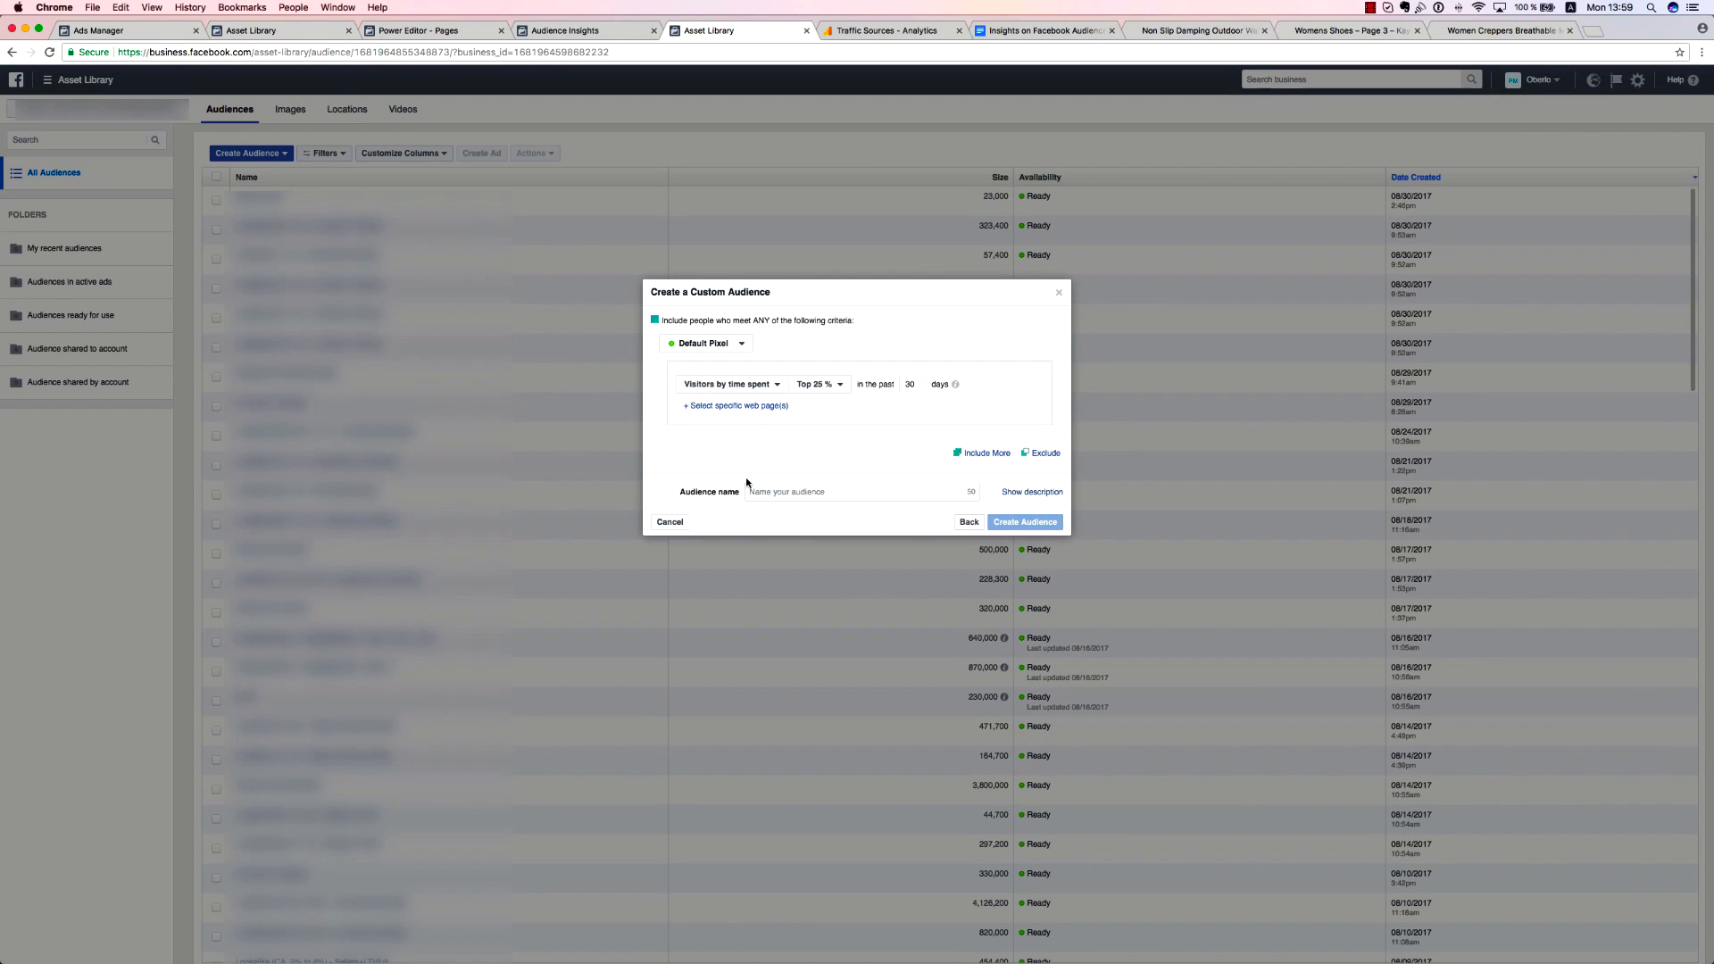
pyautogui.click(837, 388)
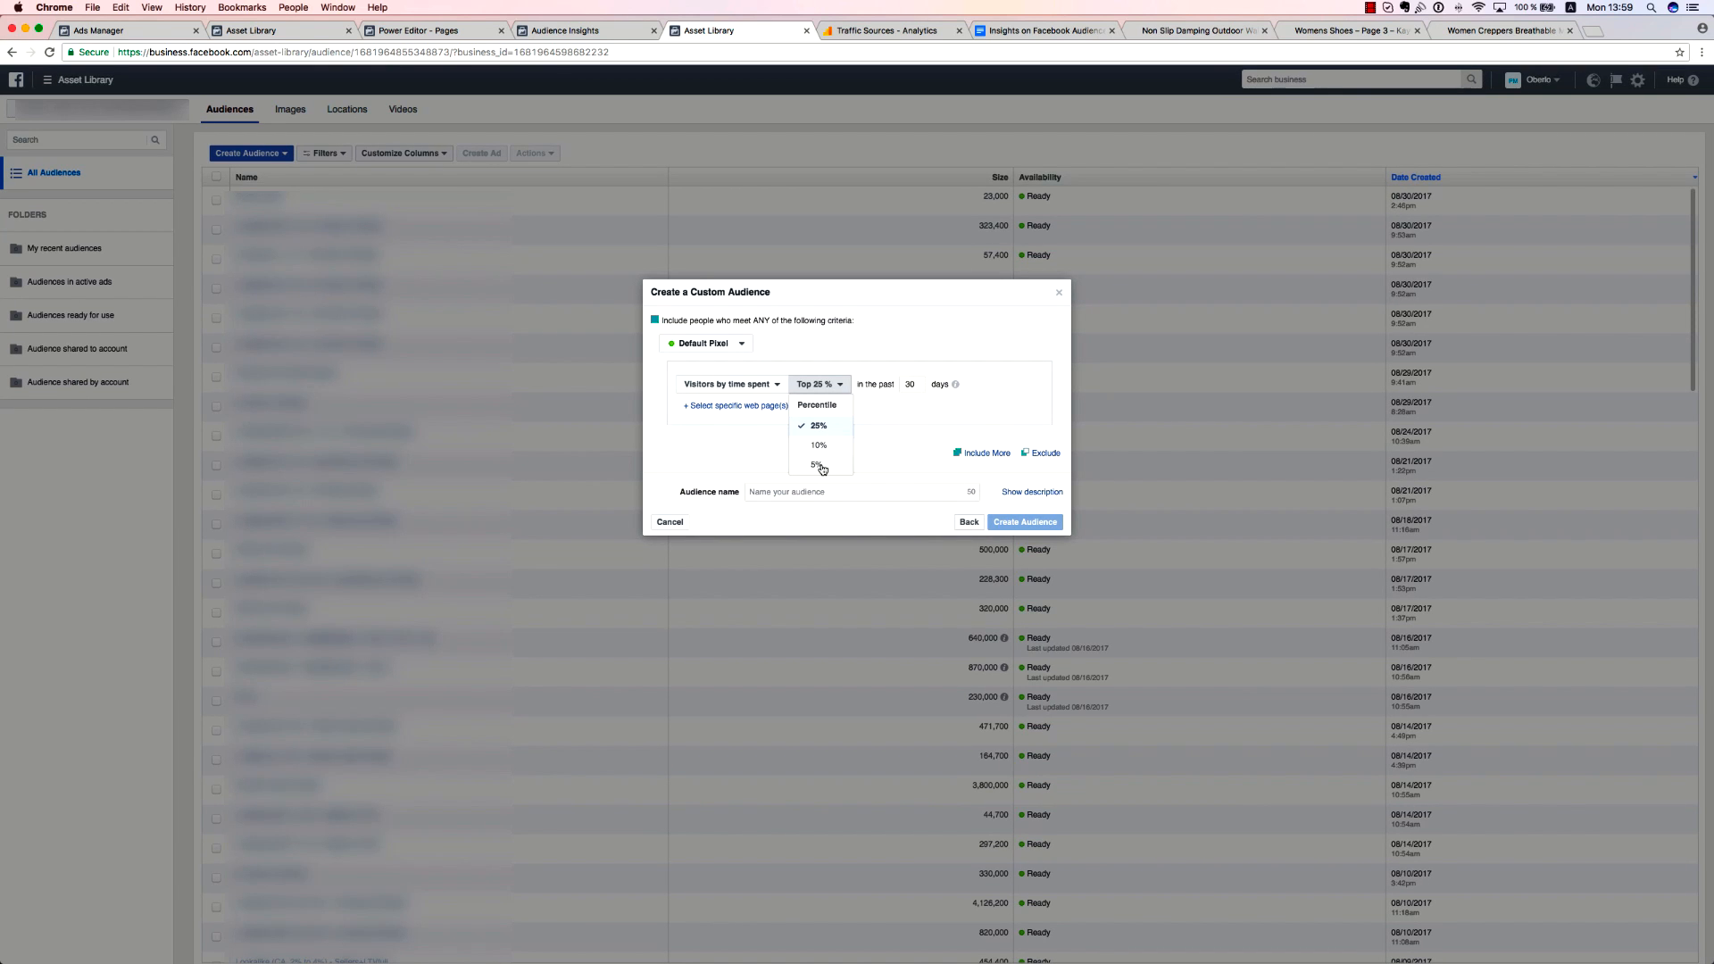
pyautogui.click(822, 466)
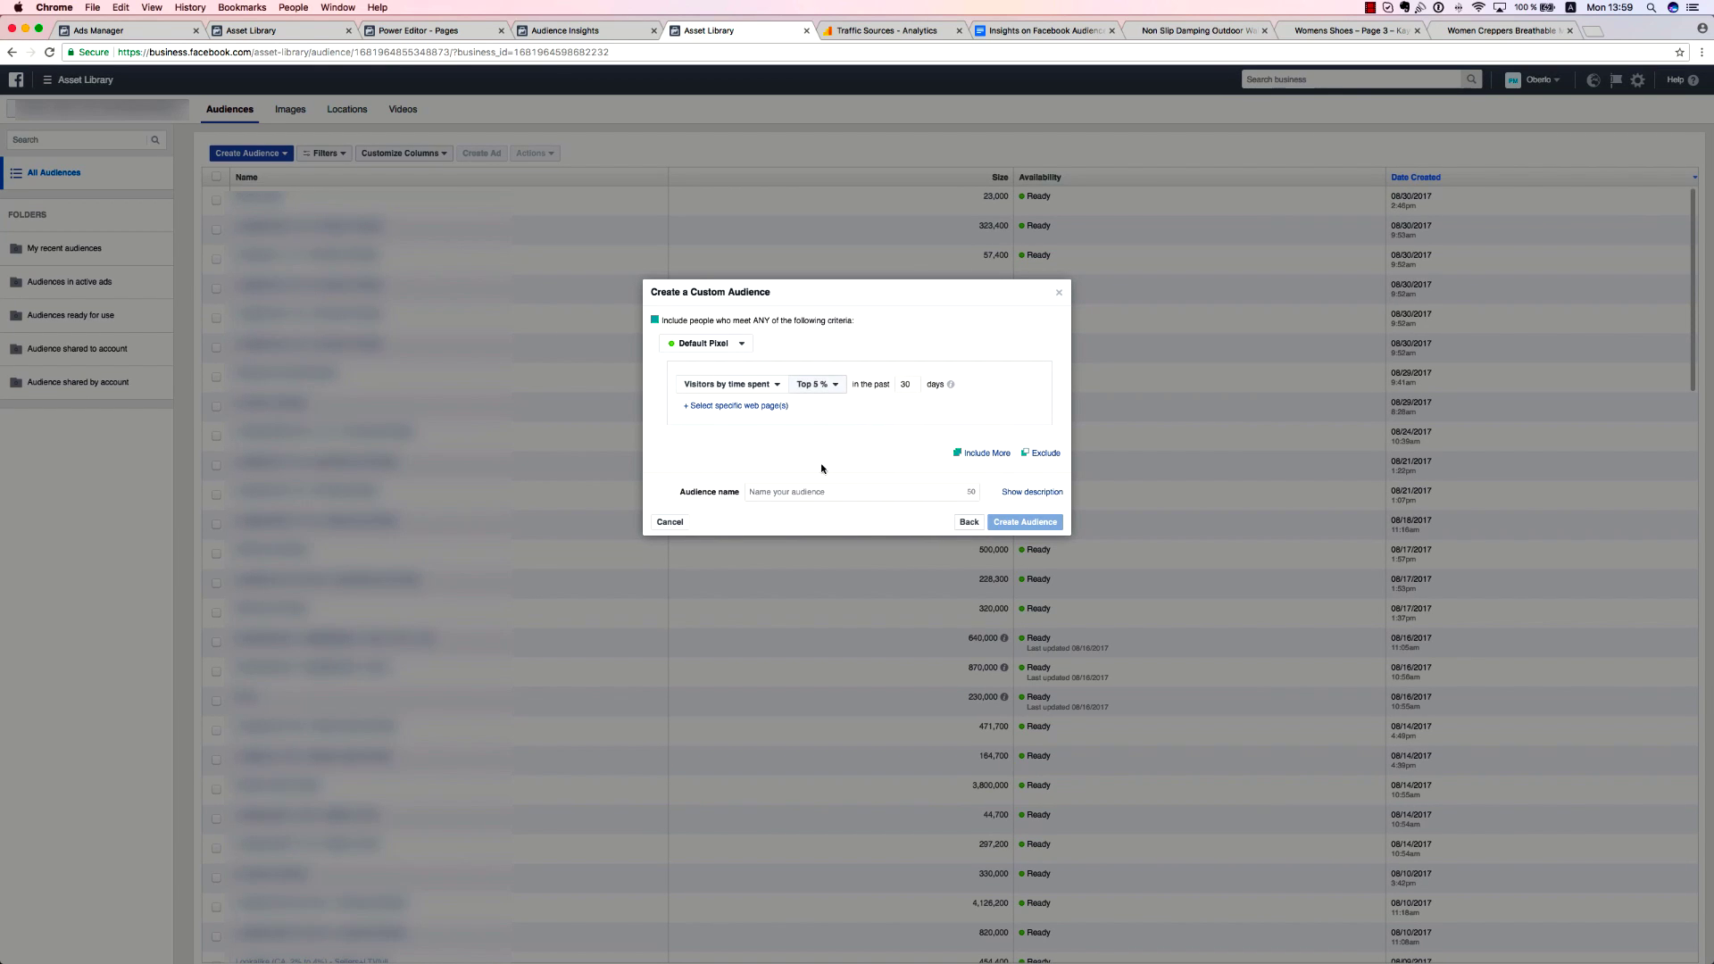
# Change the time-spent percentile back to Top 25% of visitors.
pyautogui.click(900, 399)
pyautogui.click(831, 388)
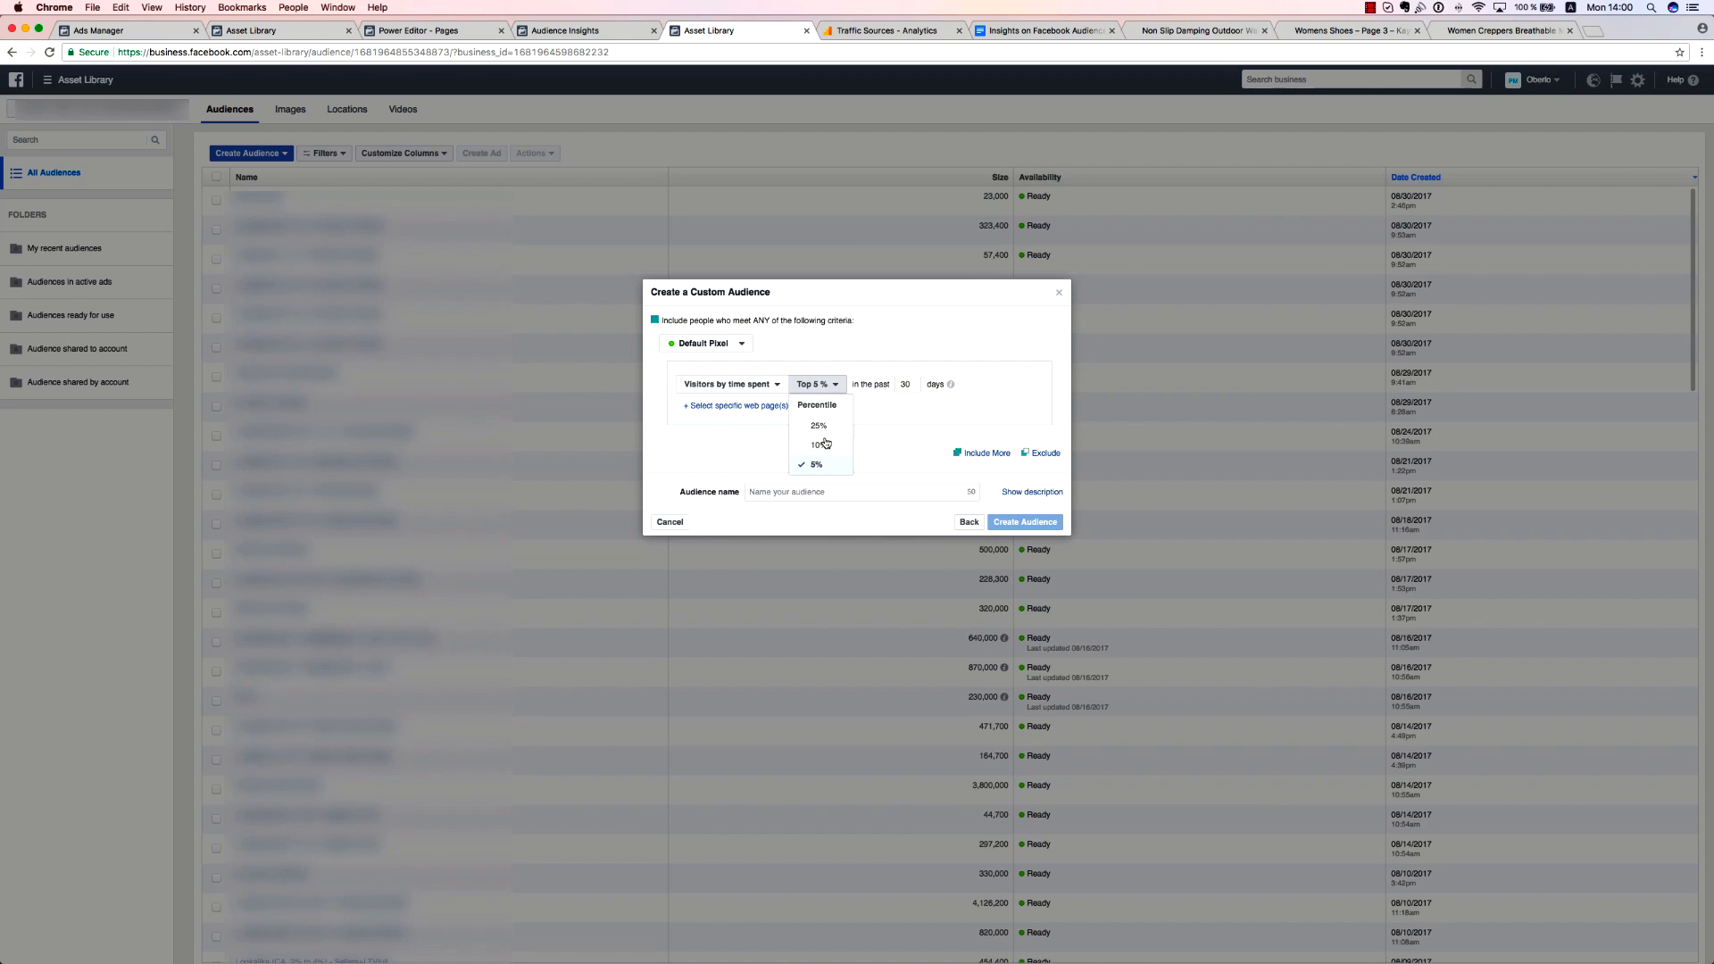
pyautogui.click(821, 427)
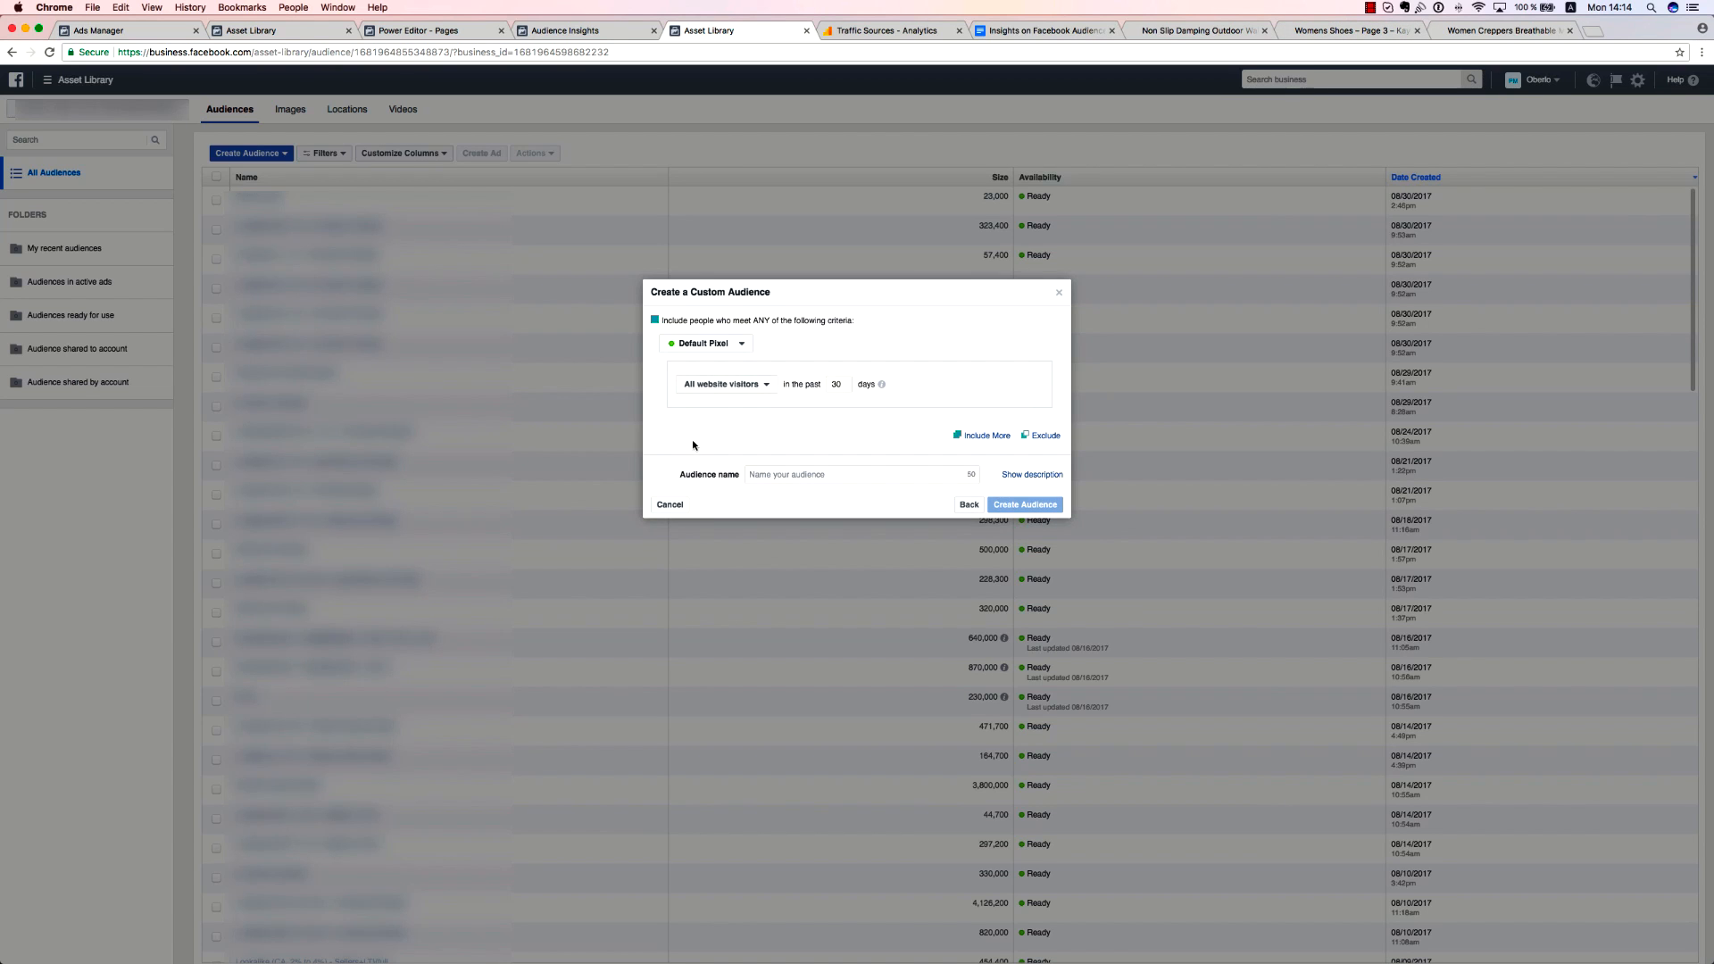
# Review the audience criteria list and the website visitor event types for CompleteRegistration.
pyautogui.click(741, 390)
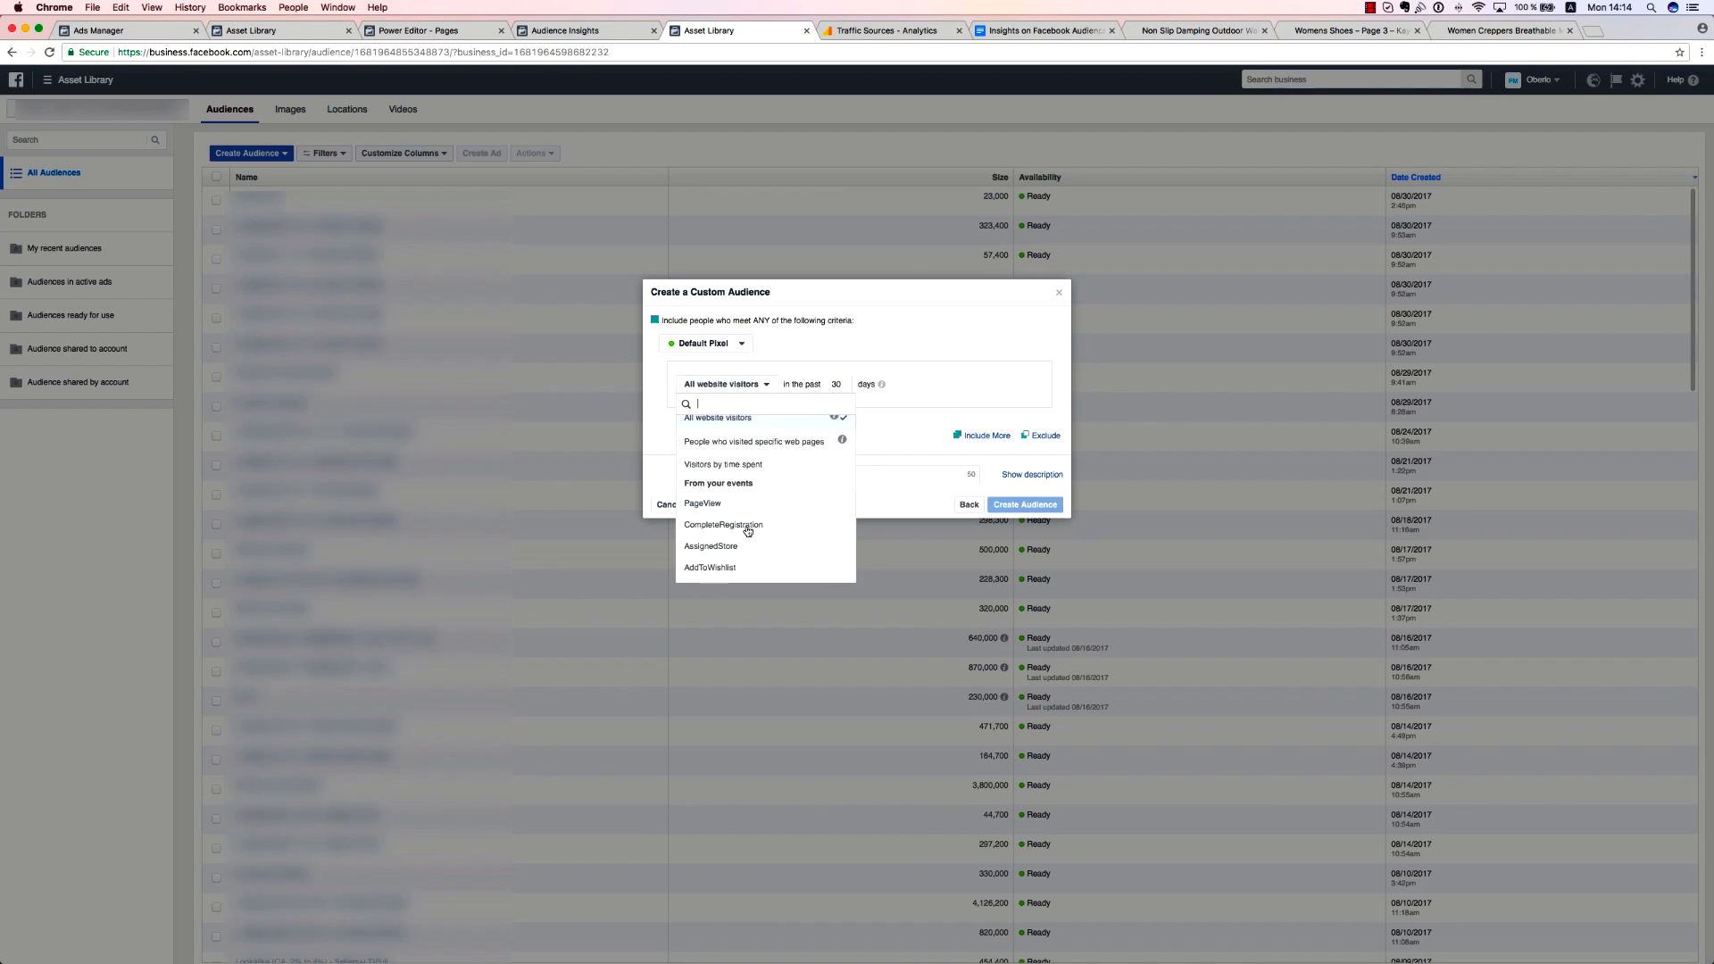
pyautogui.scroll(-1, 748, 532)
pyautogui.scroll(-2, 716, 544)
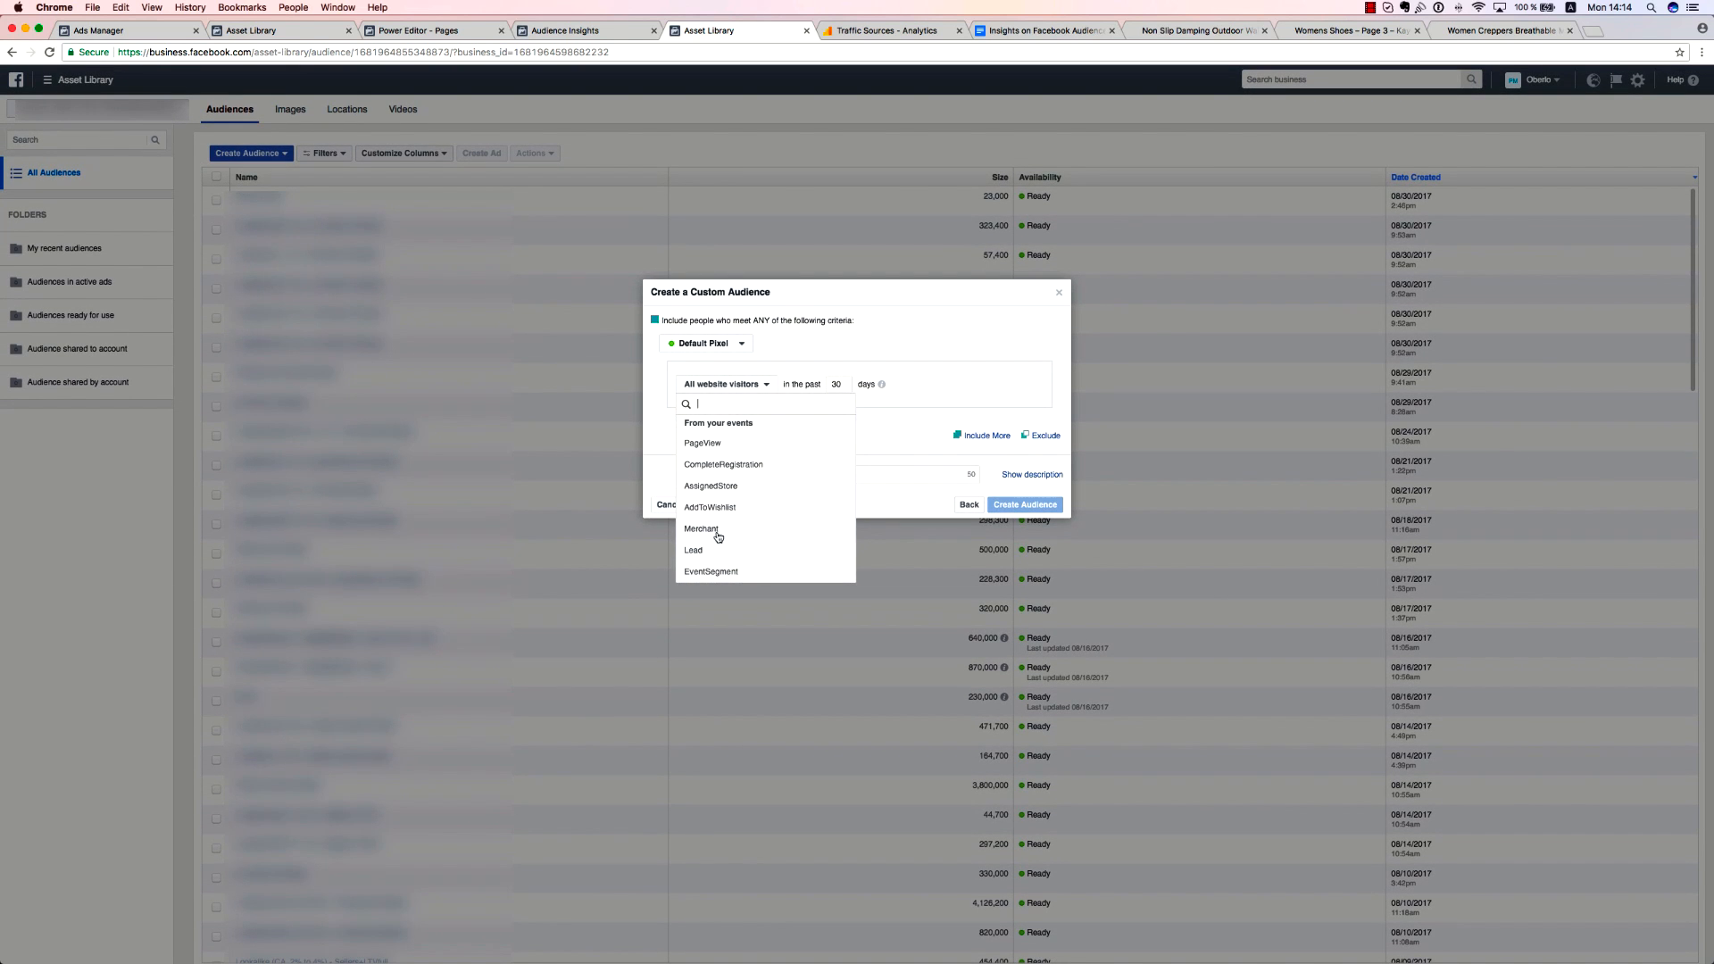
pyautogui.scroll(2, 726, 498)
pyautogui.scroll(1, 725, 493)
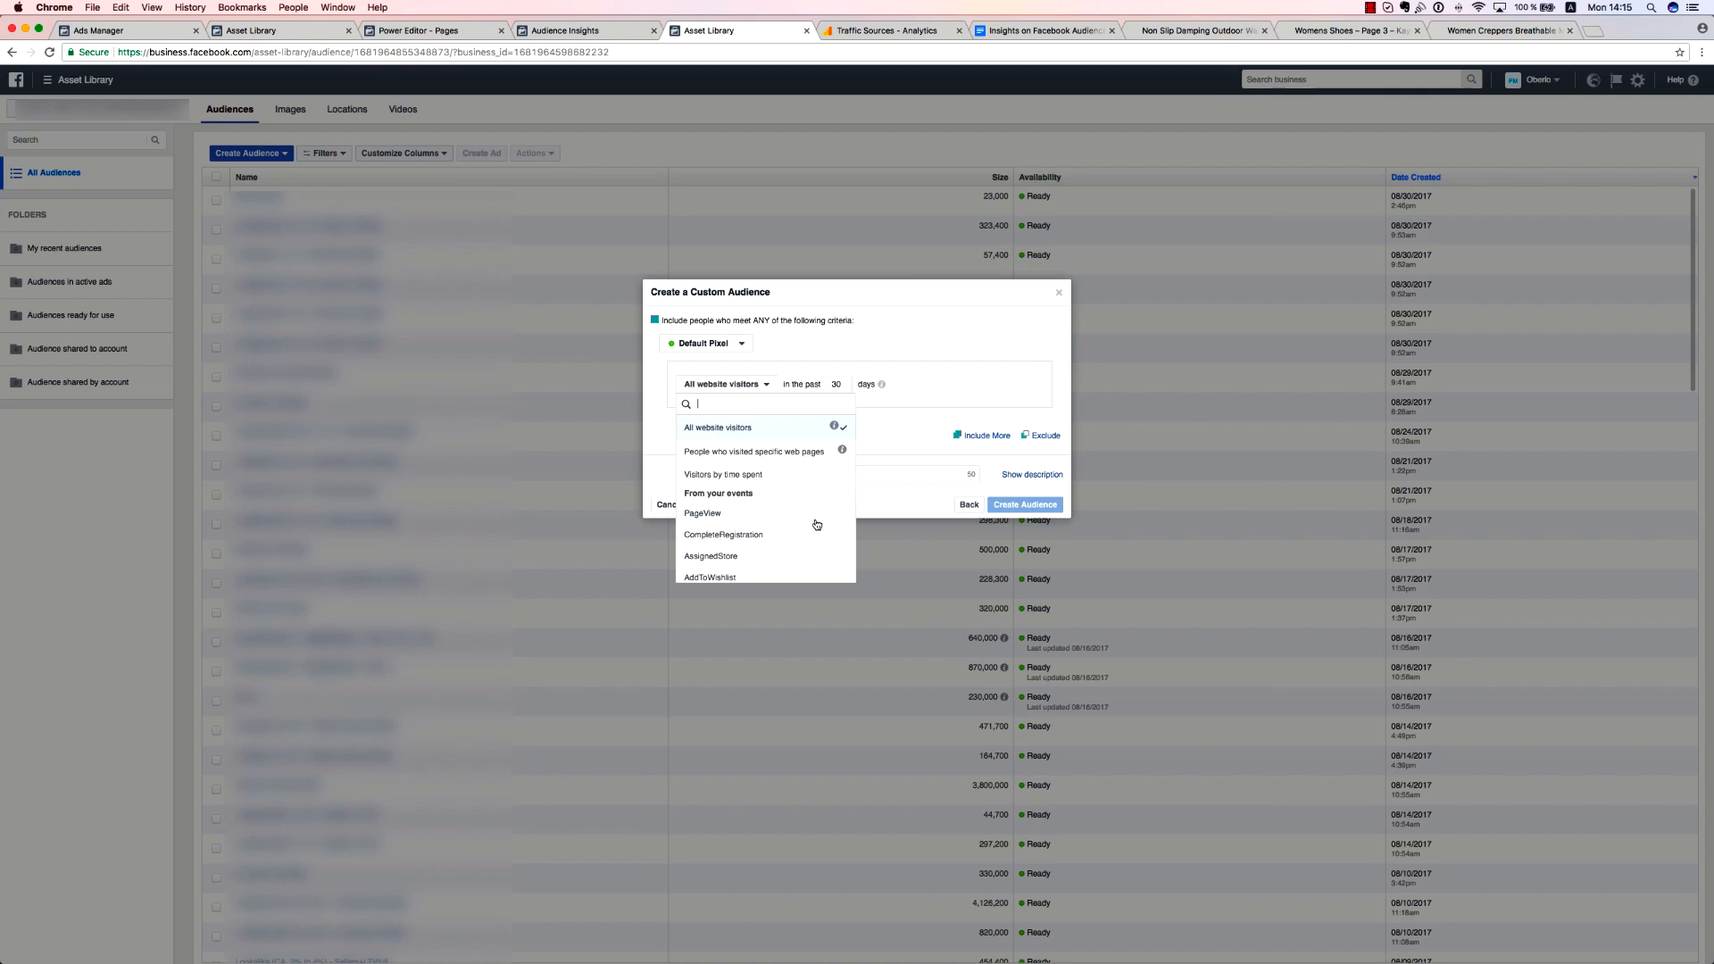
pyautogui.click(748, 387)
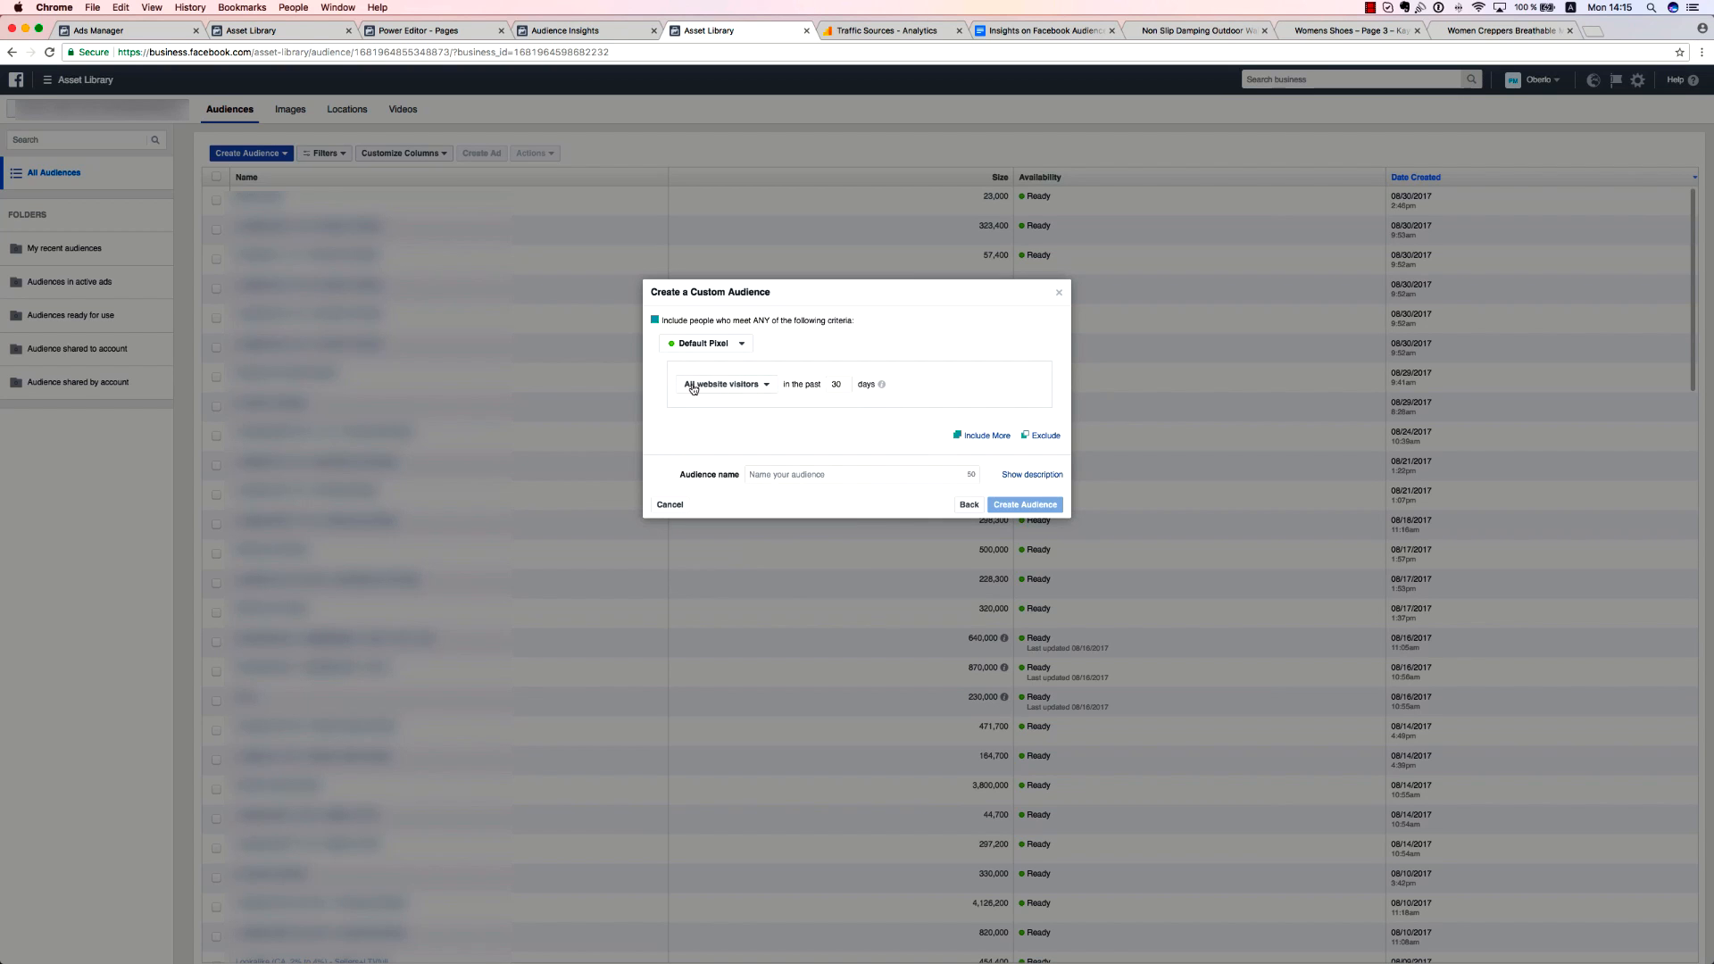
pyautogui.click(770, 388)
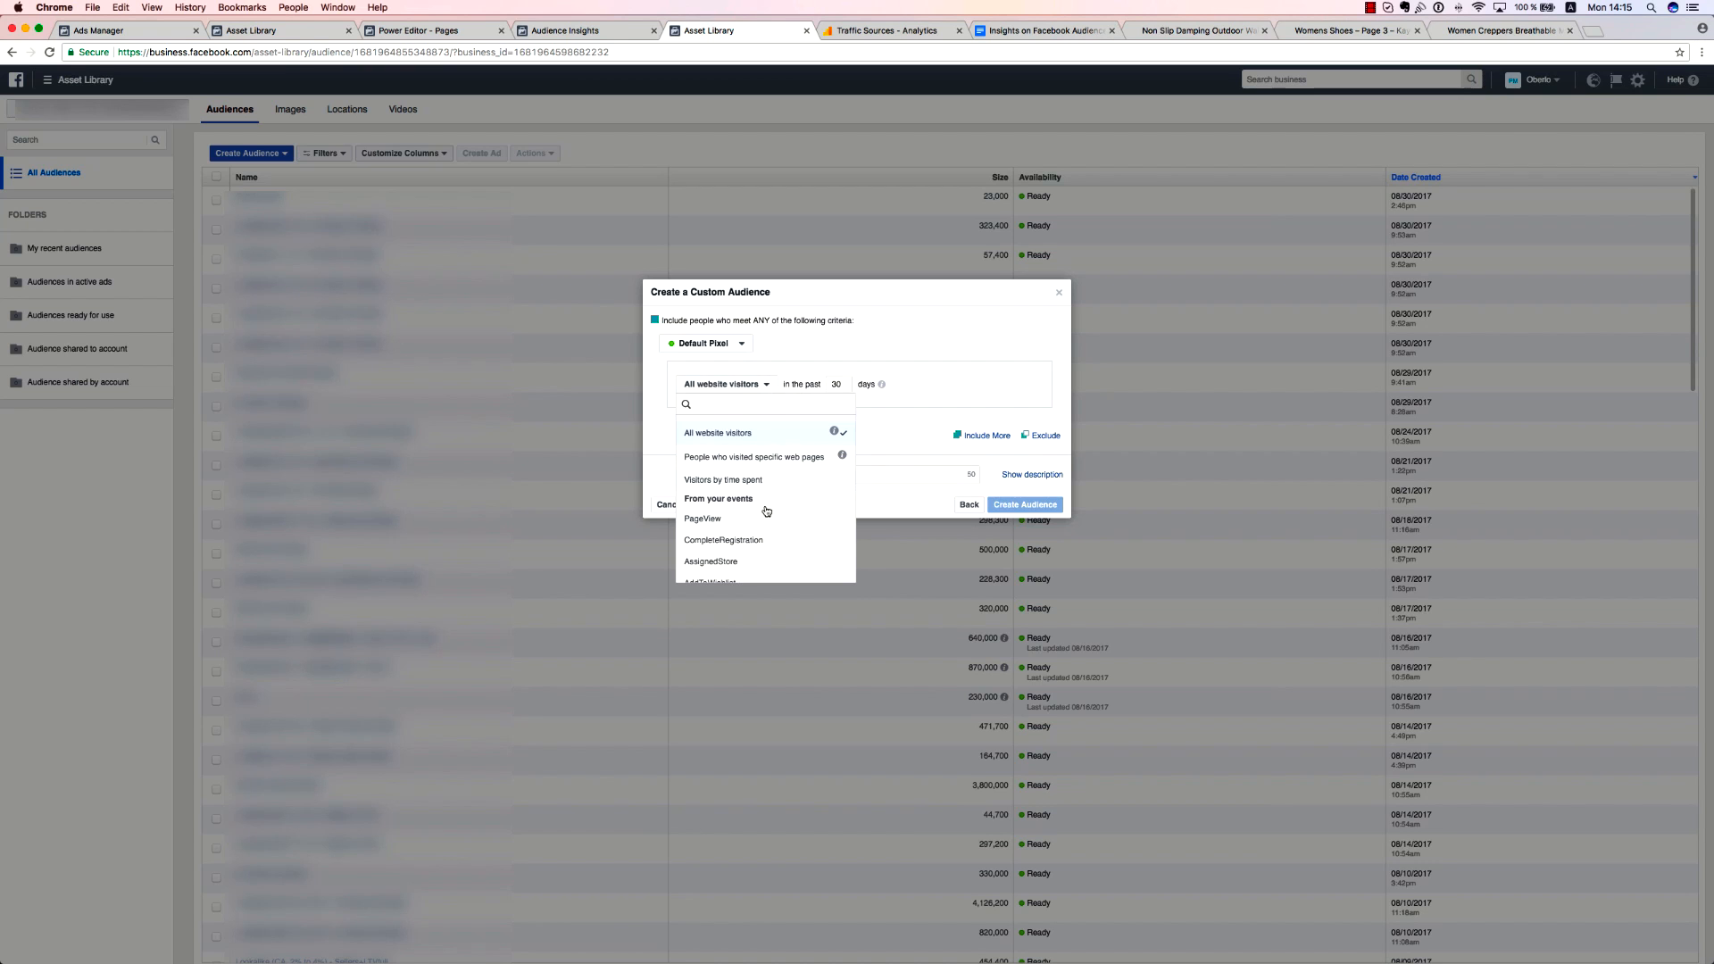
pyautogui.scroll(-3, 765, 528)
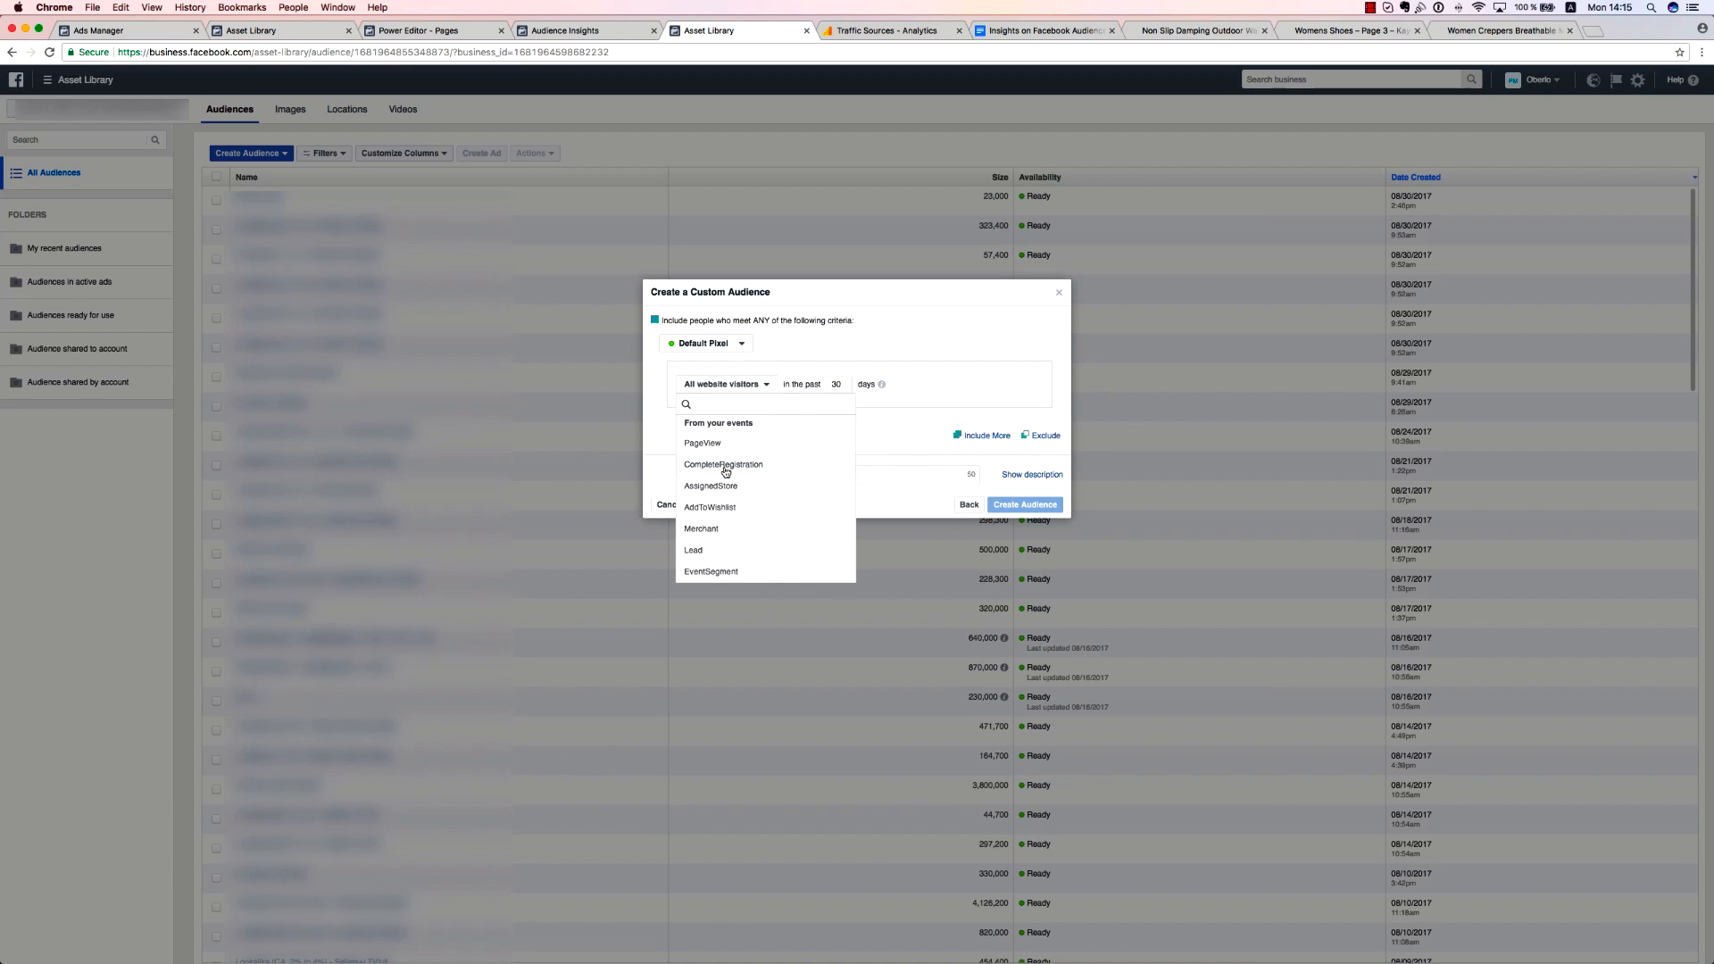
pyautogui.scroll(1, 725, 473)
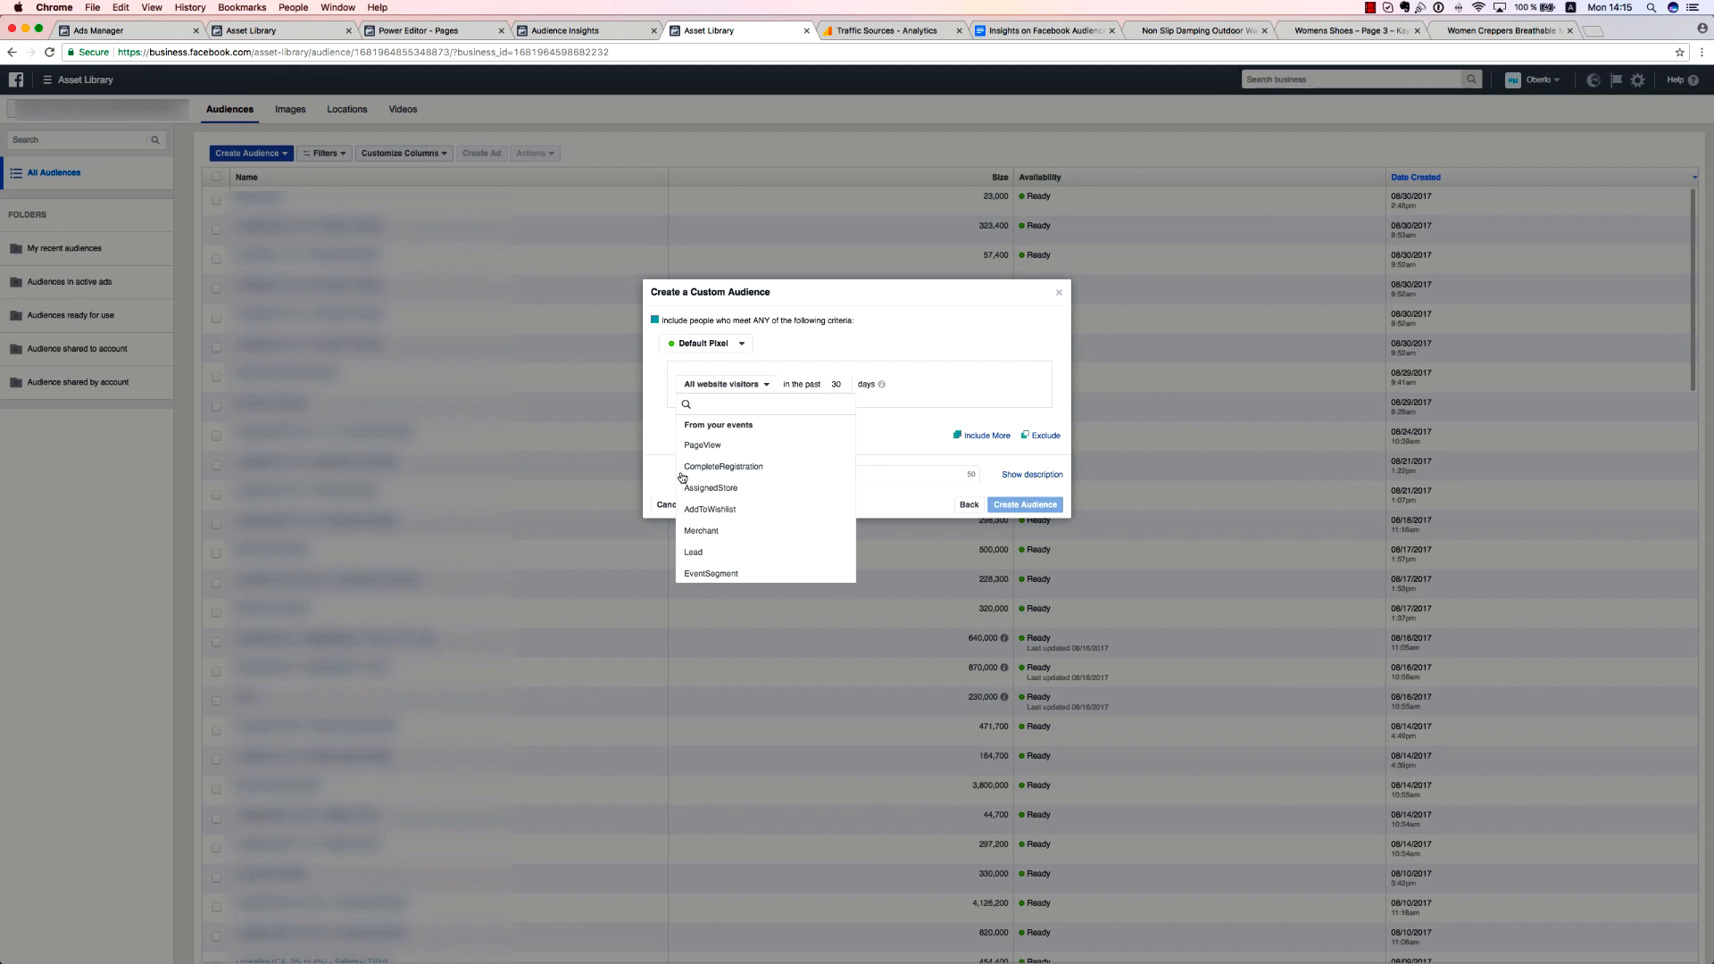
# Target CompleteRegistration over 60 days, refined by aggregated value with frequency at least 3.
pyautogui.click(735, 471)
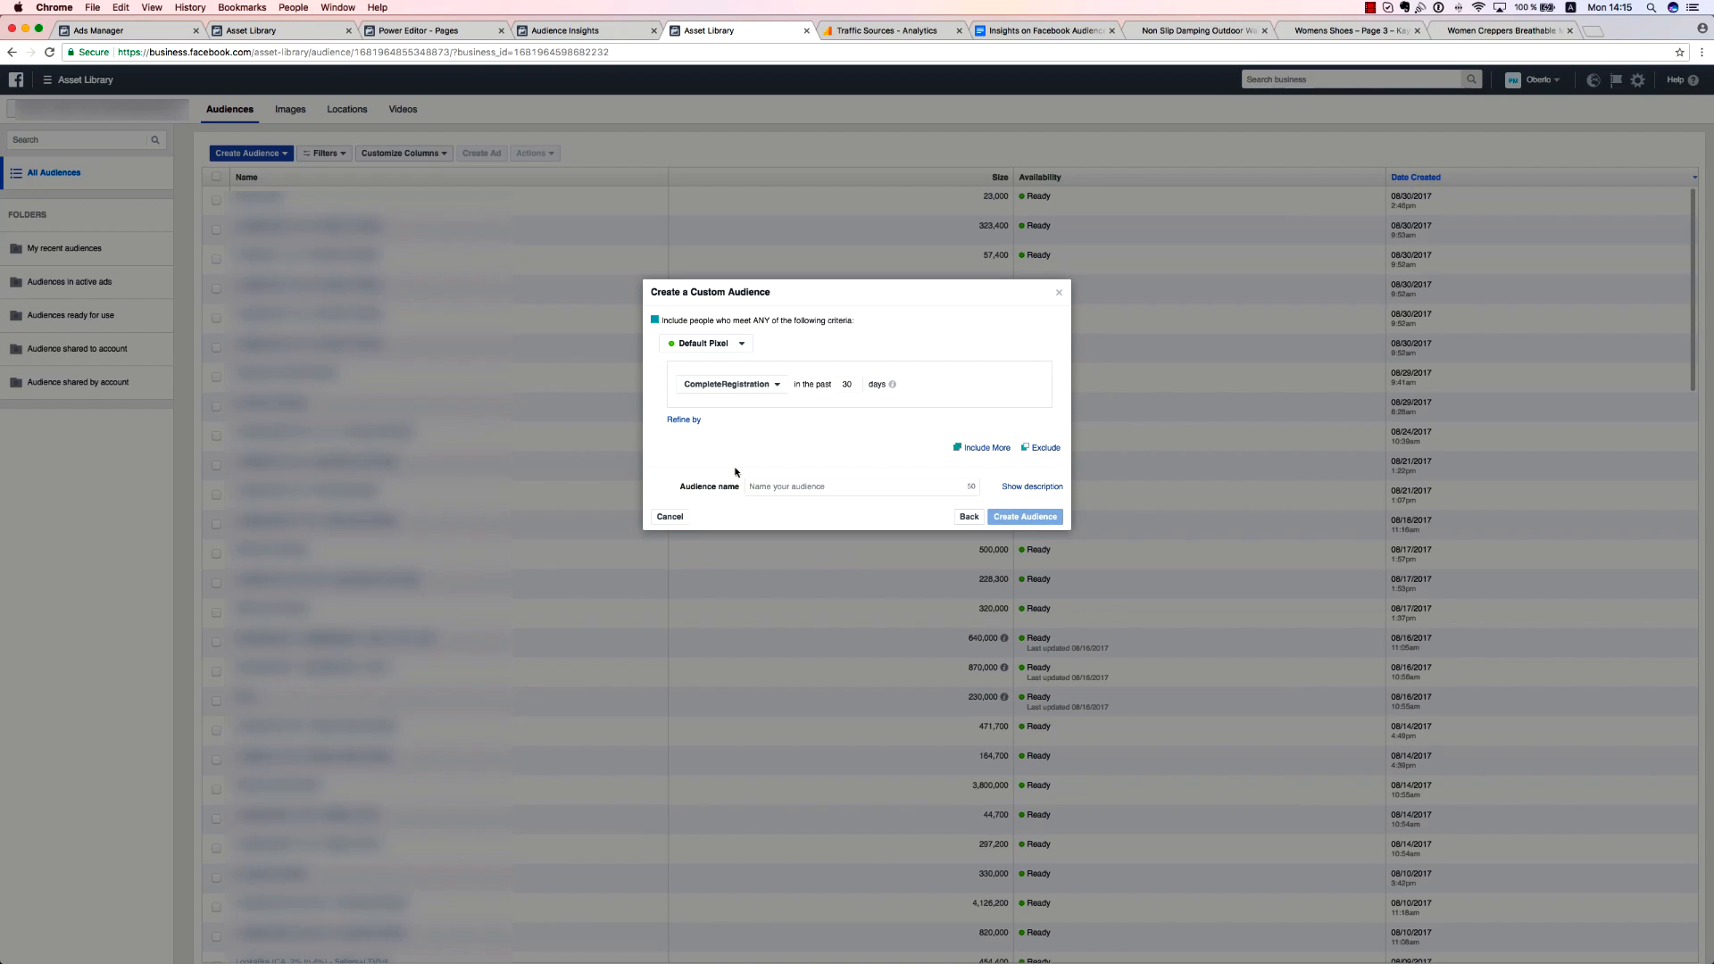
pyautogui.moveTo(849, 384); pyautogui.dragTo(835, 385)
pyautogui.write('60')
pyautogui.click(684, 421)
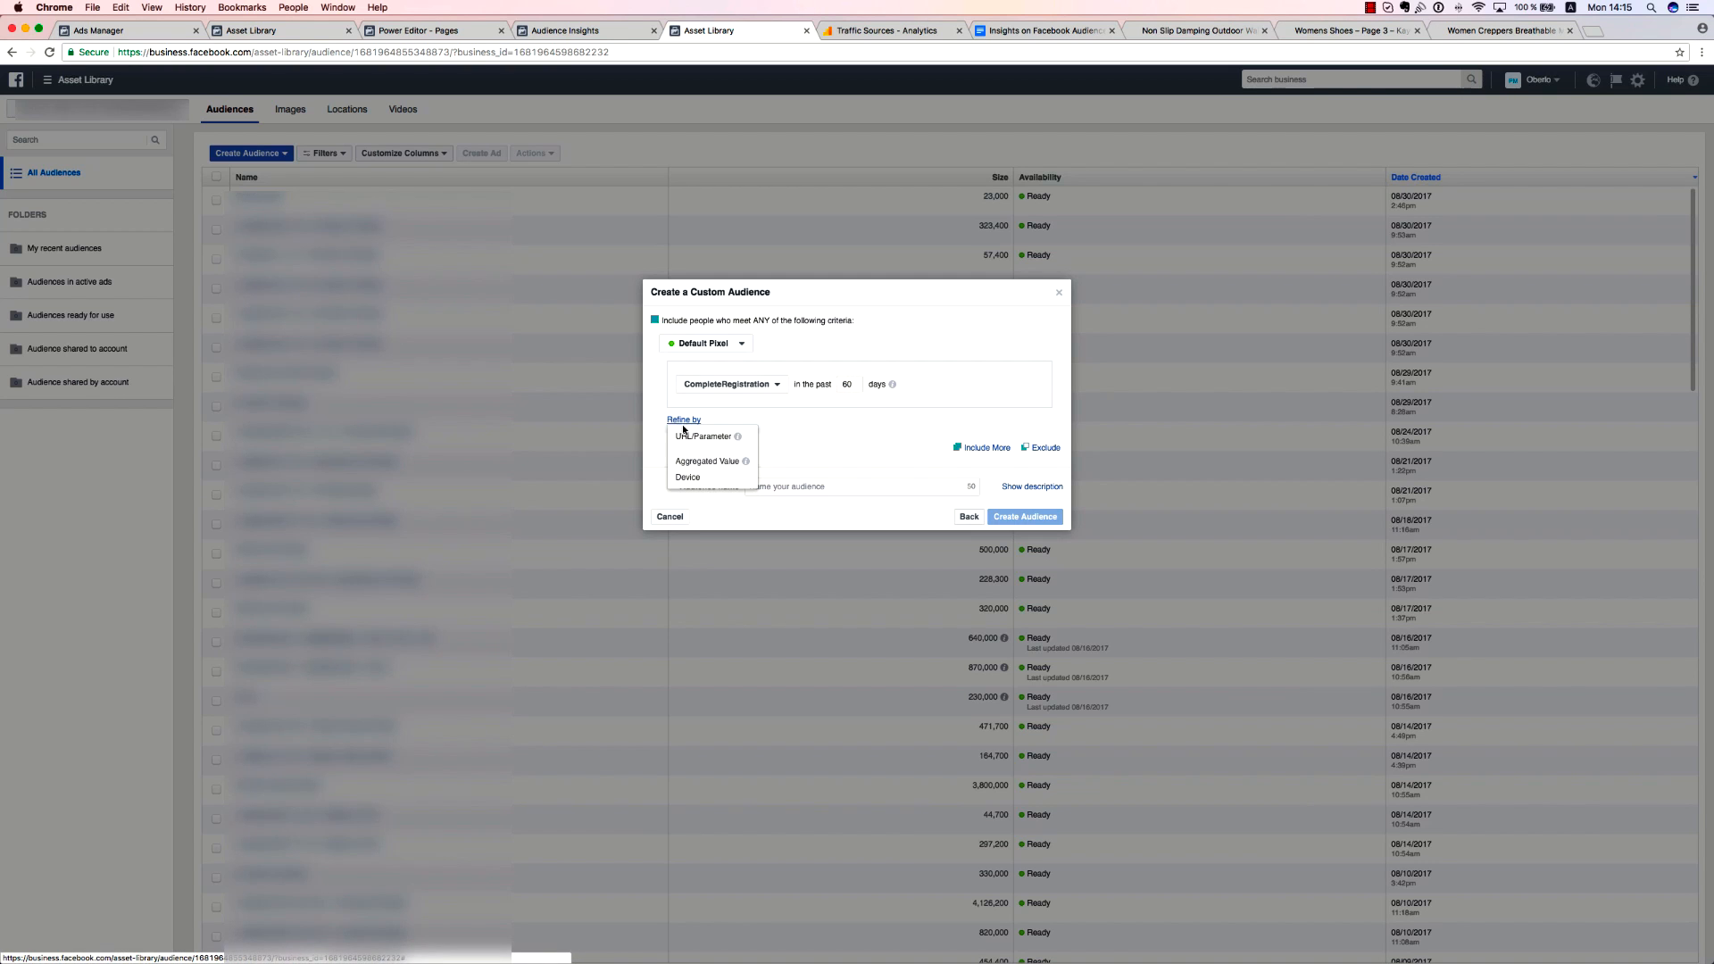
pyautogui.click(724, 463)
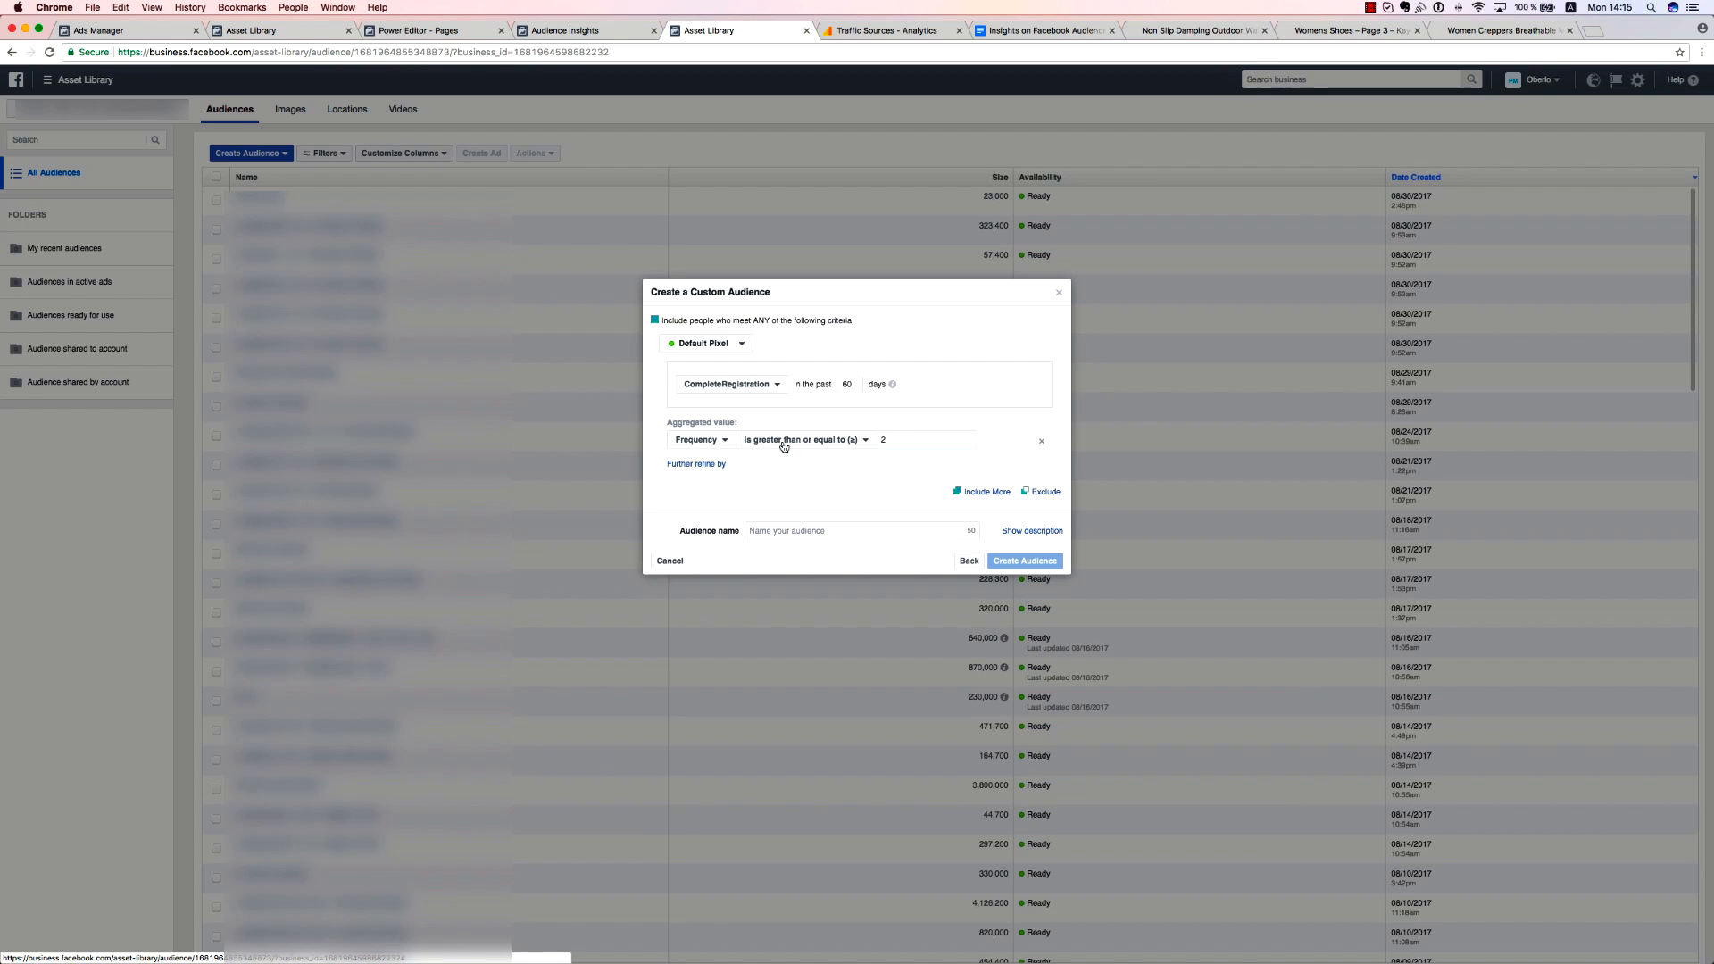
pyautogui.click(890, 438)
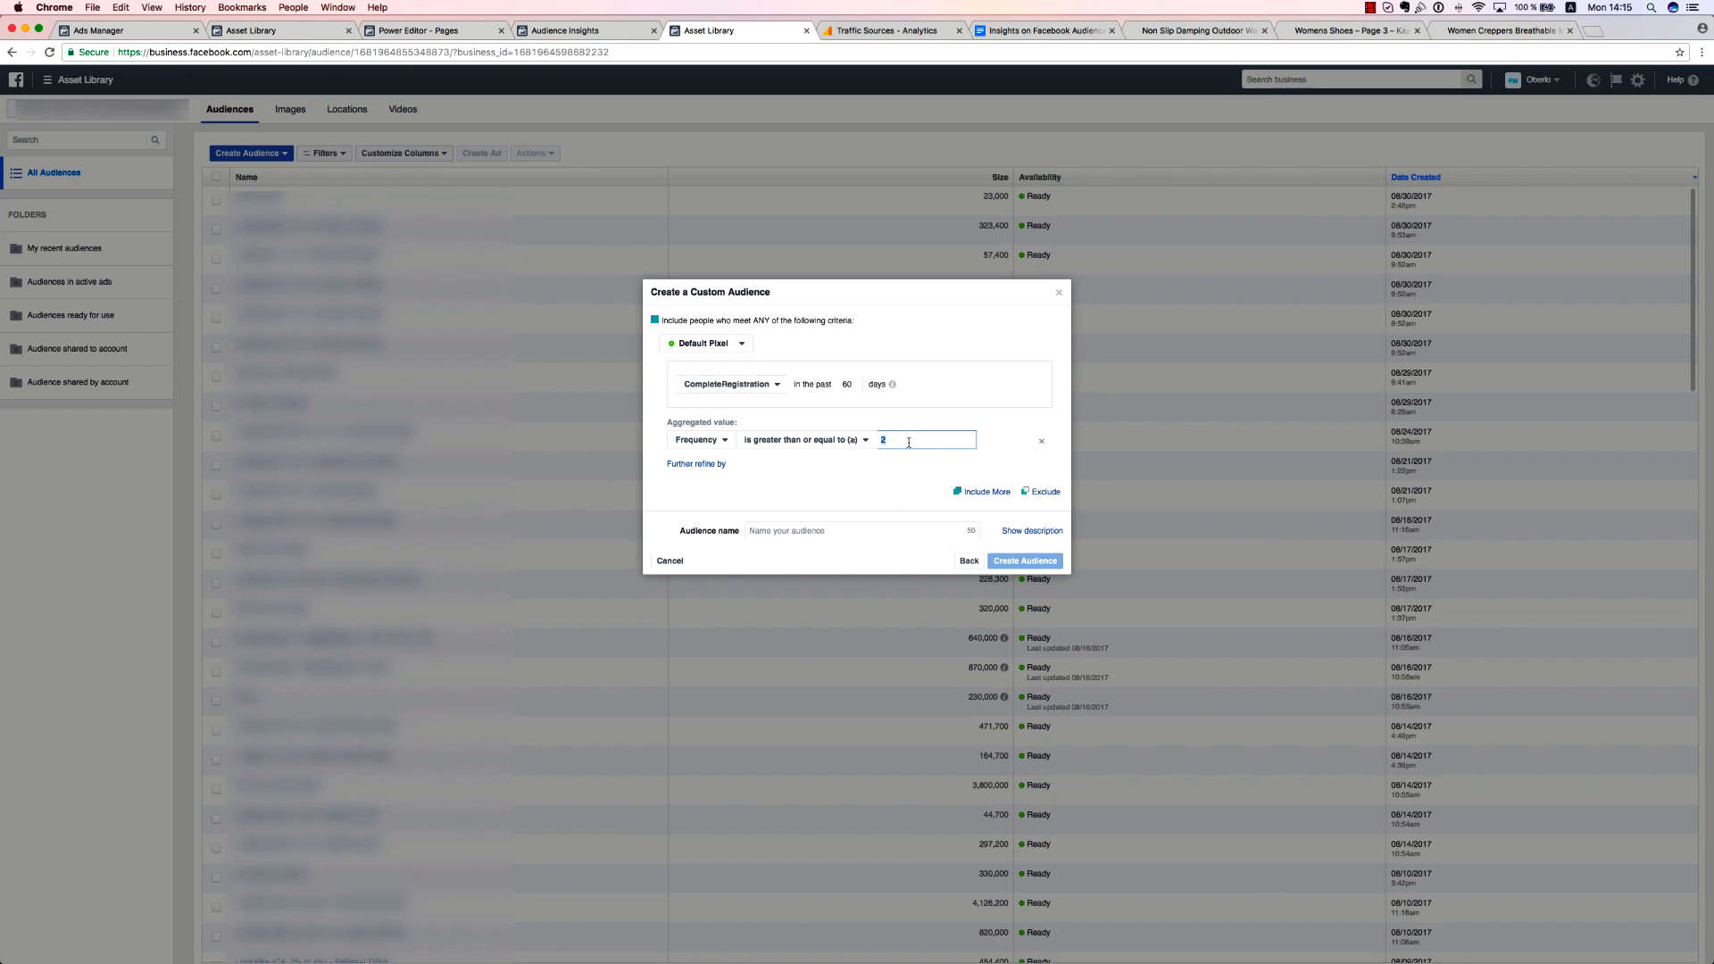
pyautogui.write('3')
pyautogui.click(887, 462)
# Name the audience Fans and add a device refinement covering all devices.
pyautogui.click(842, 532)
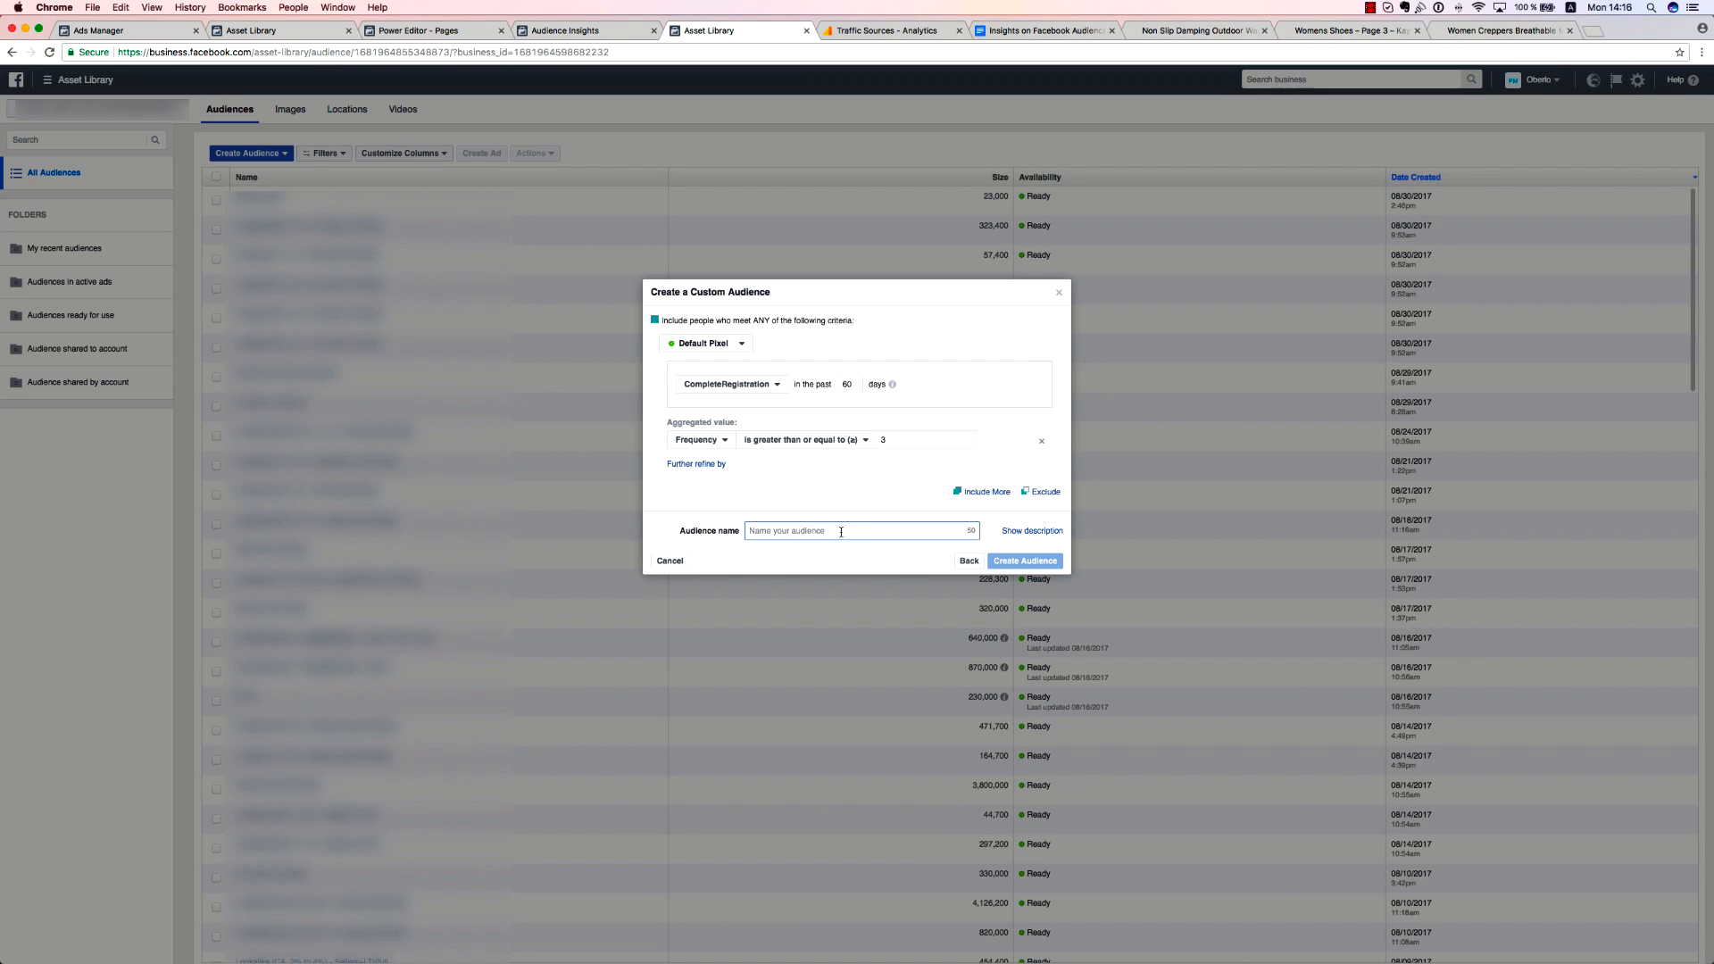
pyautogui.write('Fans')
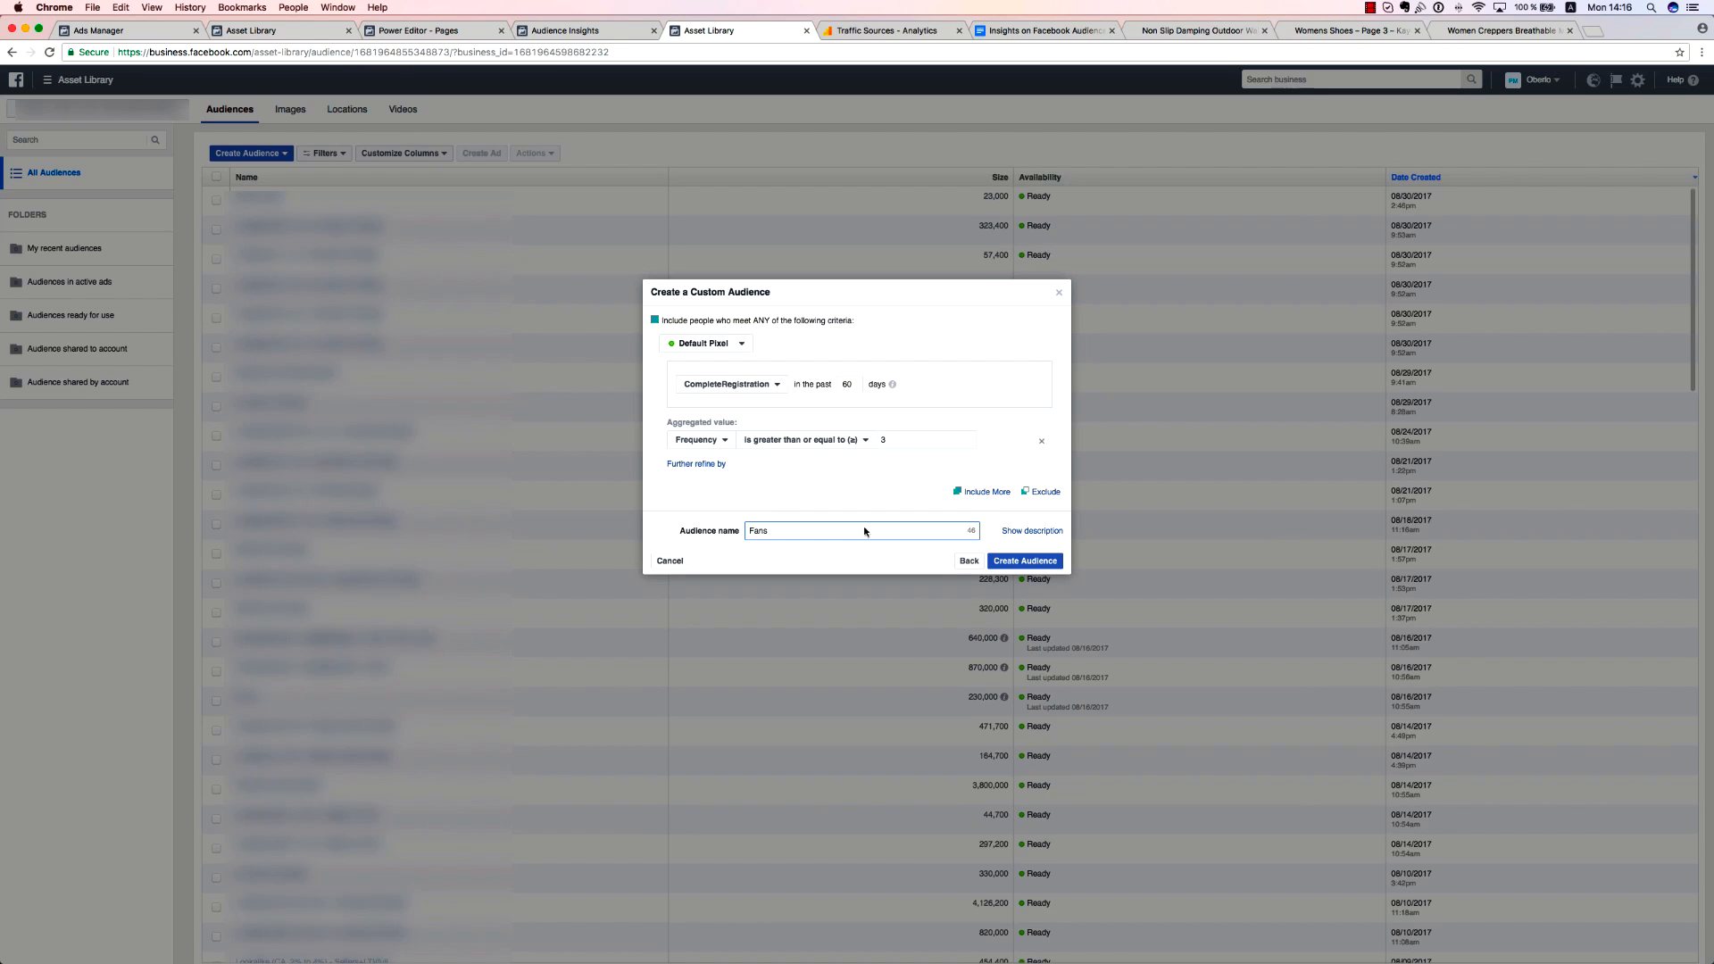
pyautogui.click(971, 514)
pyautogui.click(846, 442)
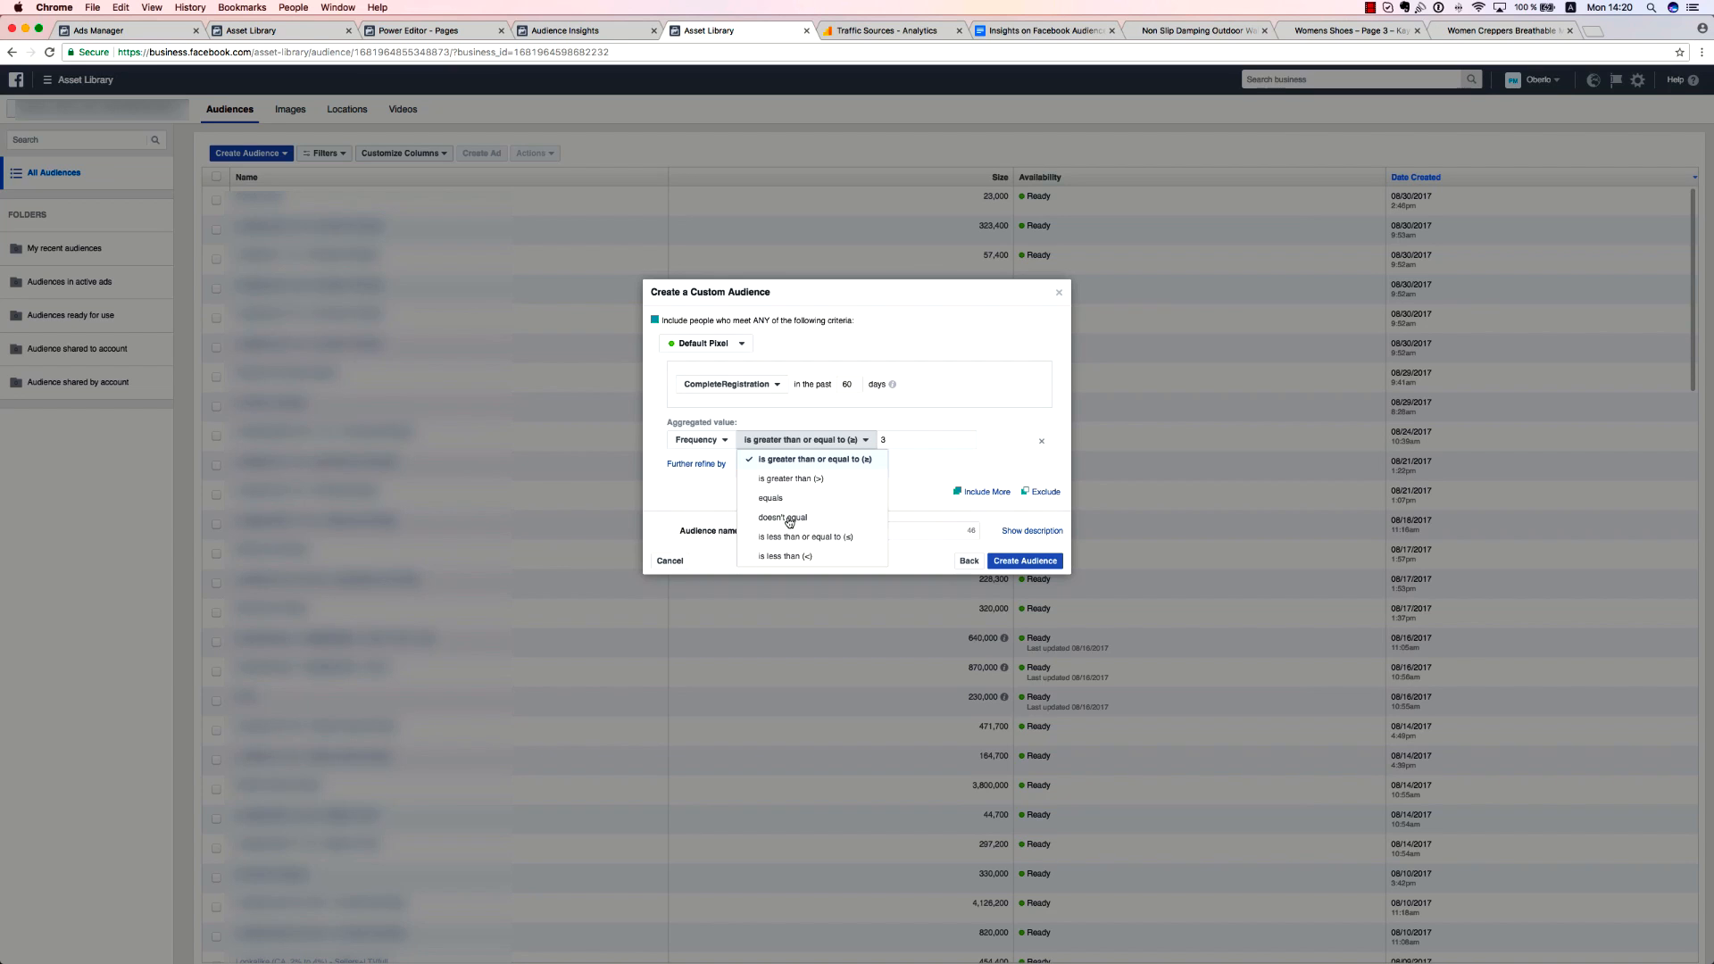
pyautogui.click(914, 479)
pyautogui.click(696, 464)
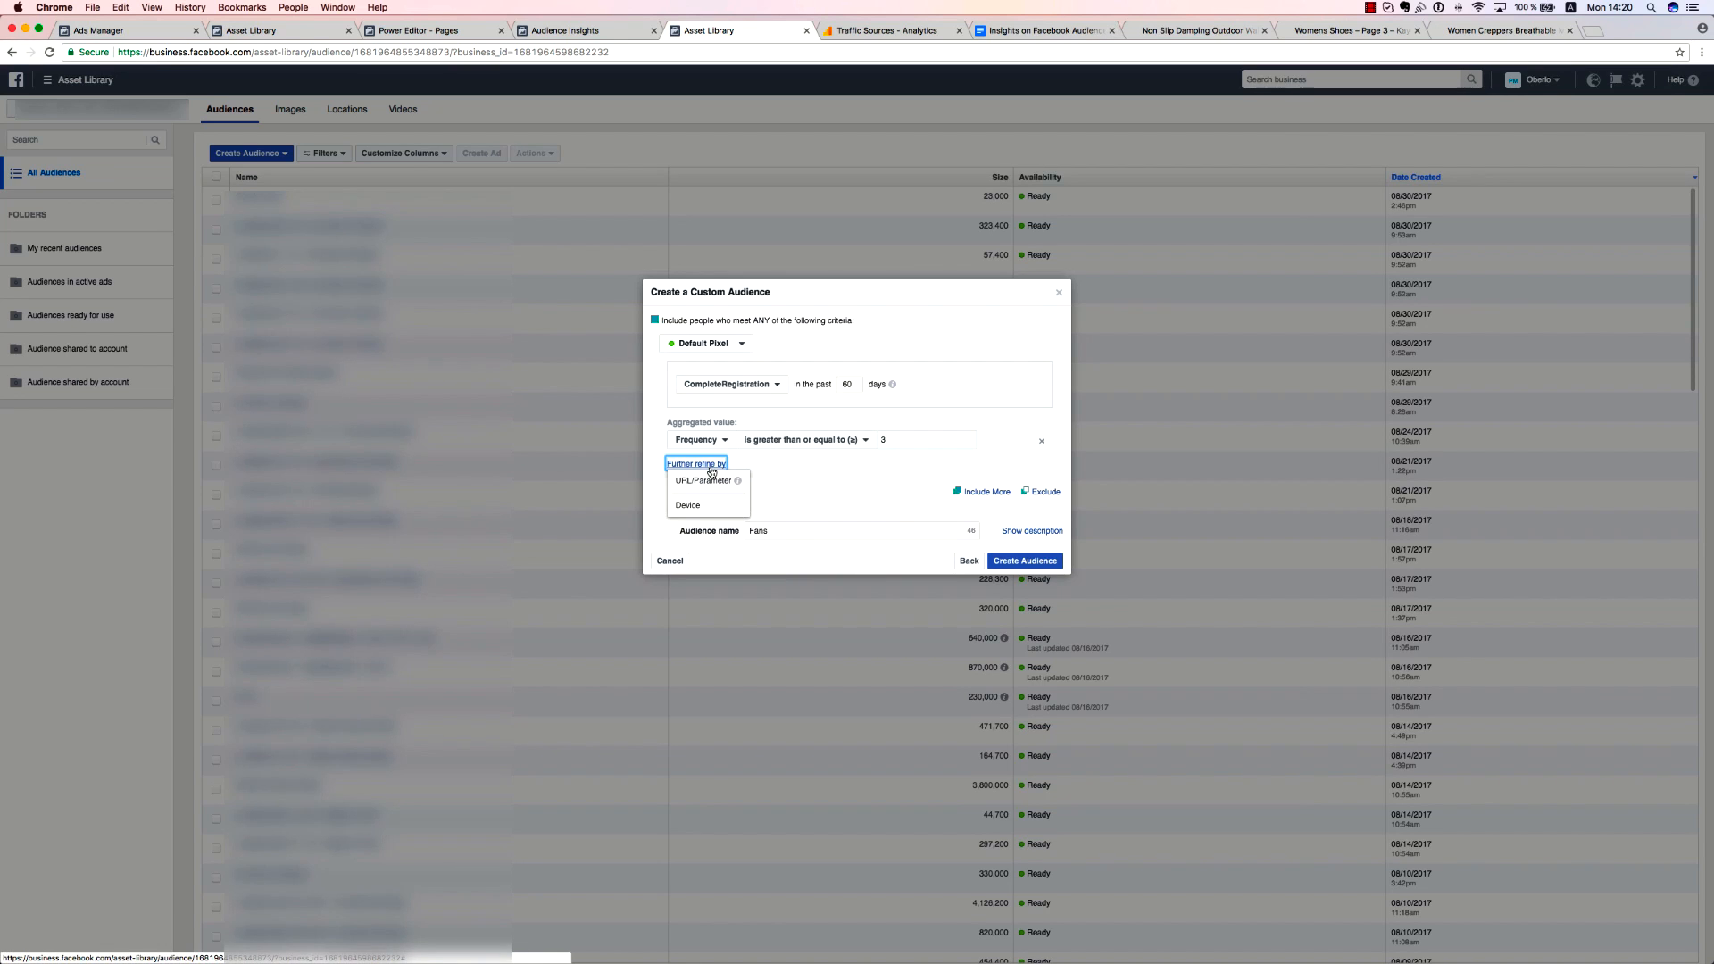
pyautogui.click(700, 507)
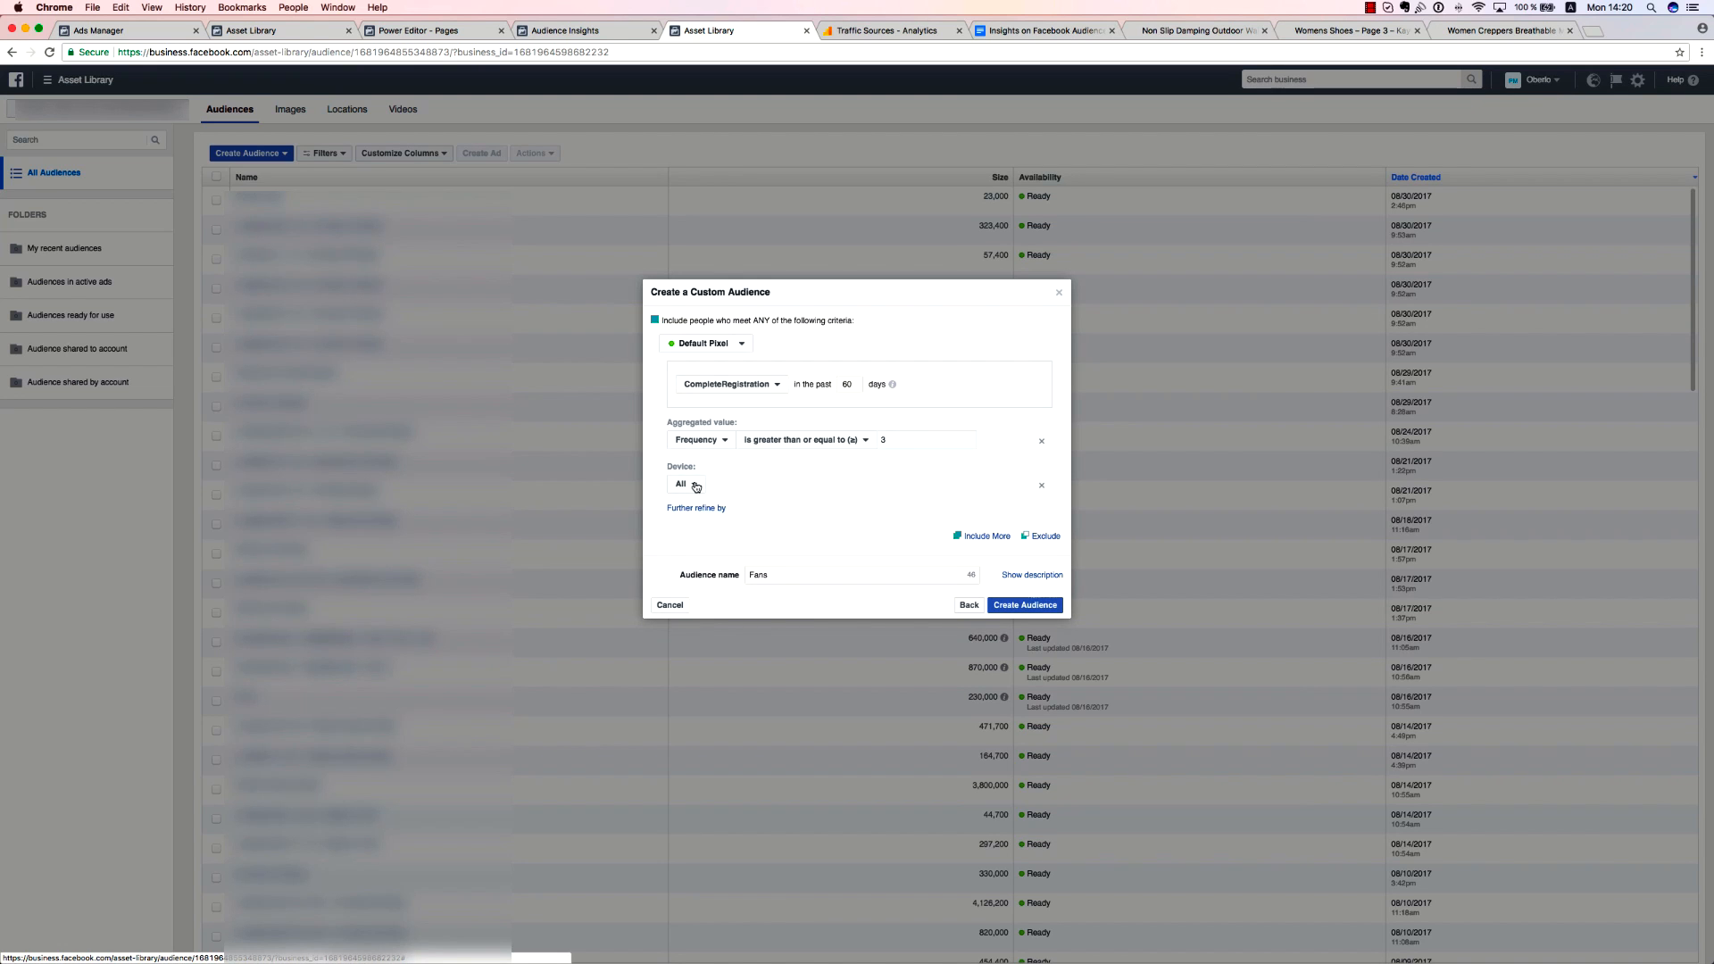
pyautogui.click(695, 486)
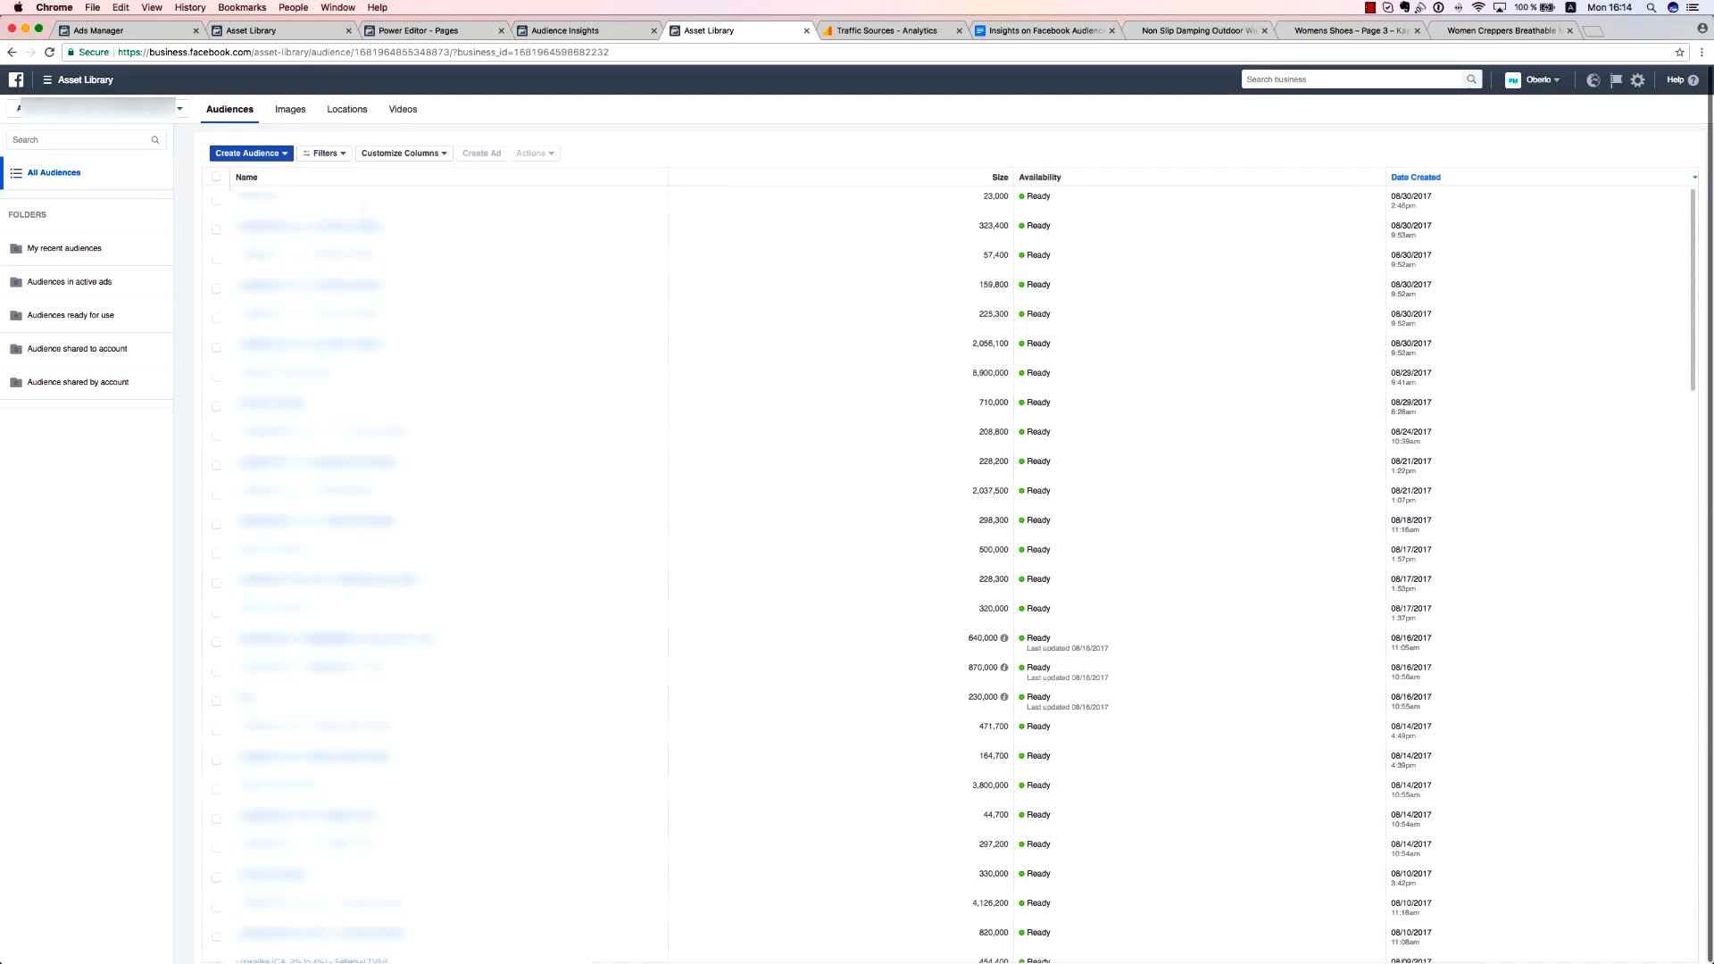
# Start a new custom audience based on engagement sources.
pyautogui.click(266, 155)
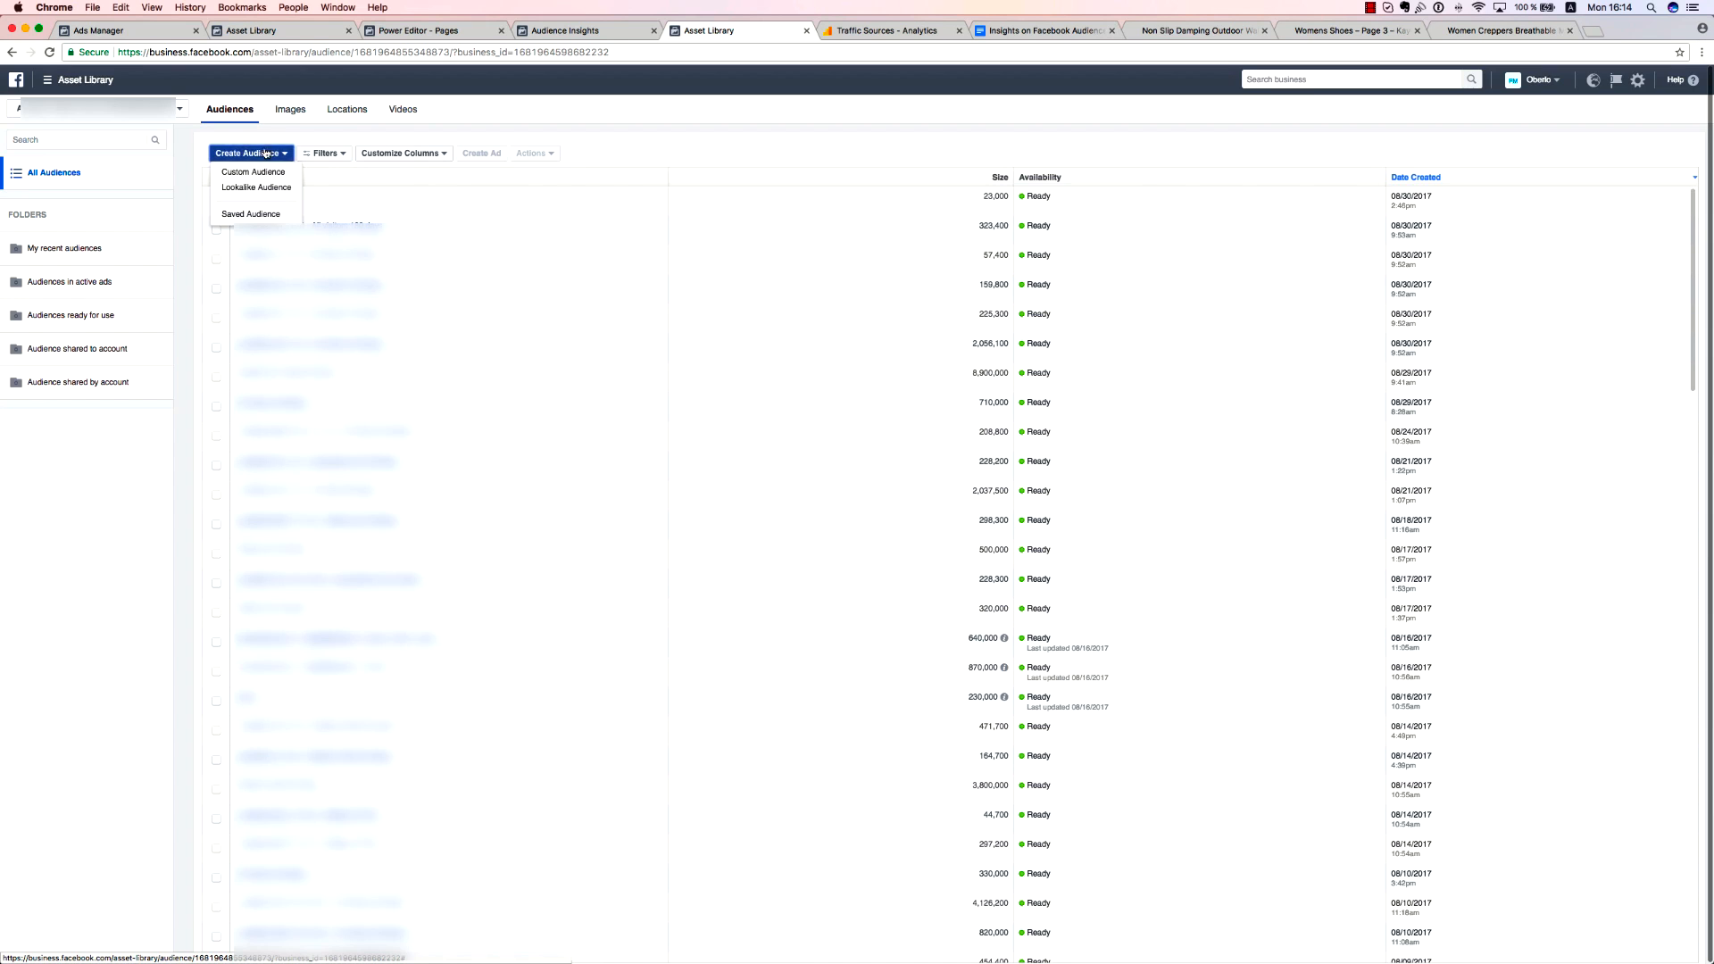
pyautogui.click(268, 173)
pyautogui.click(741, 499)
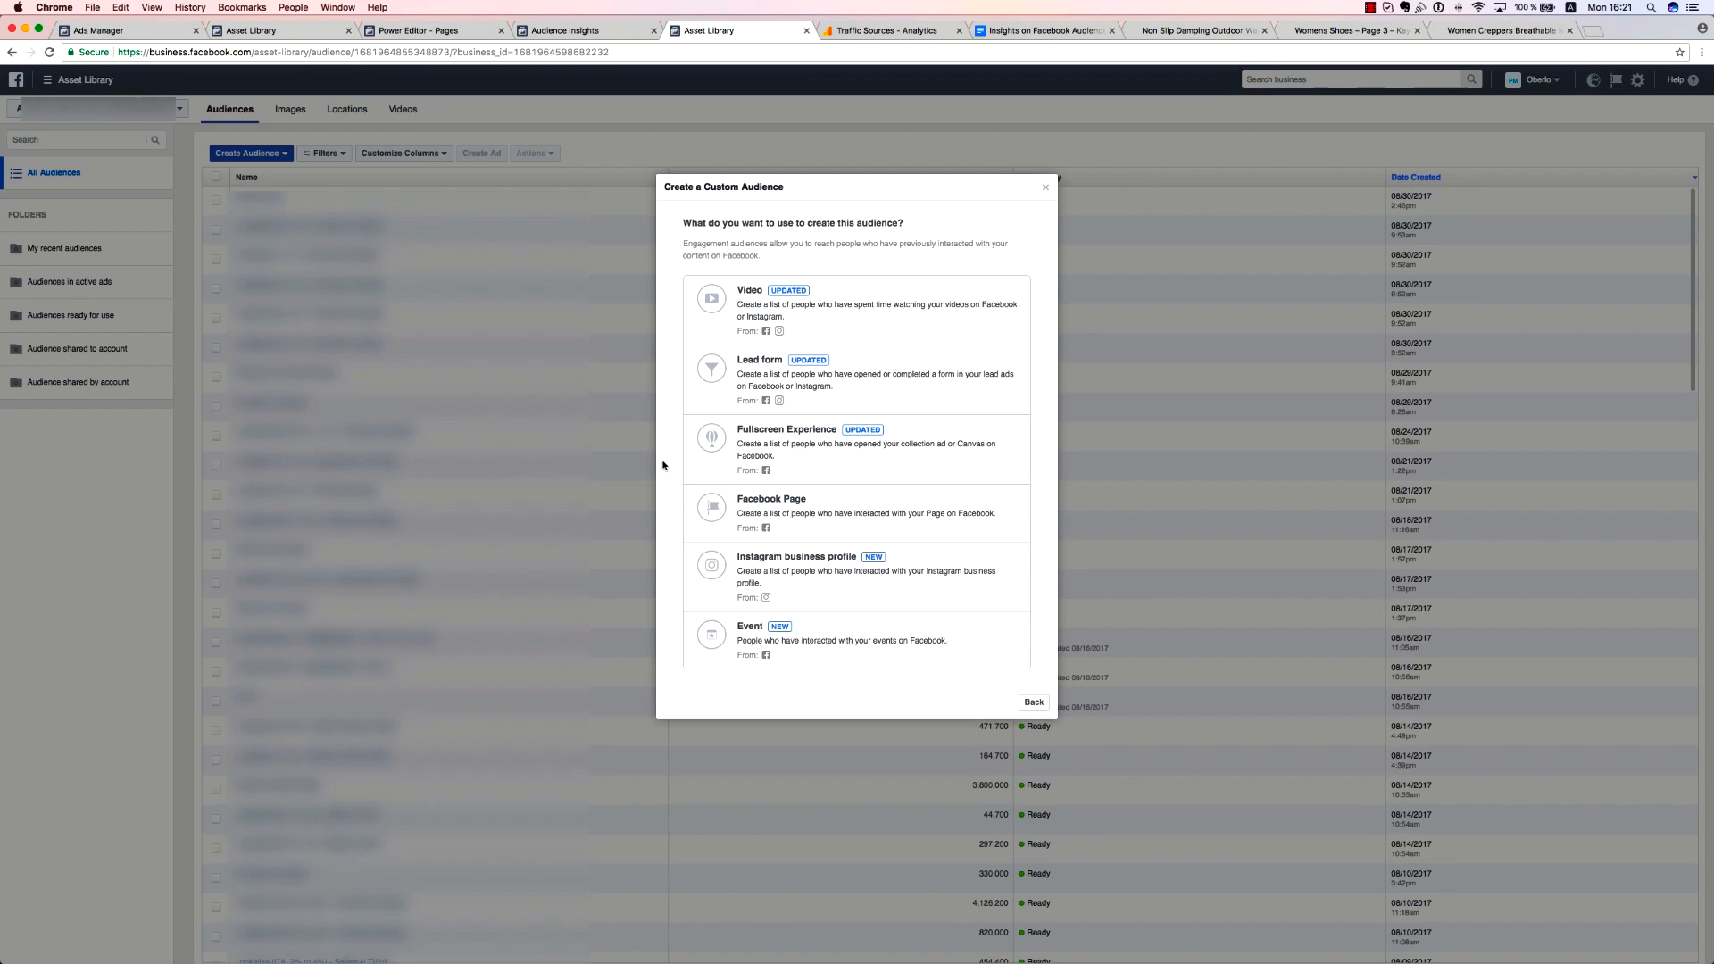
pyautogui.click(762, 315)
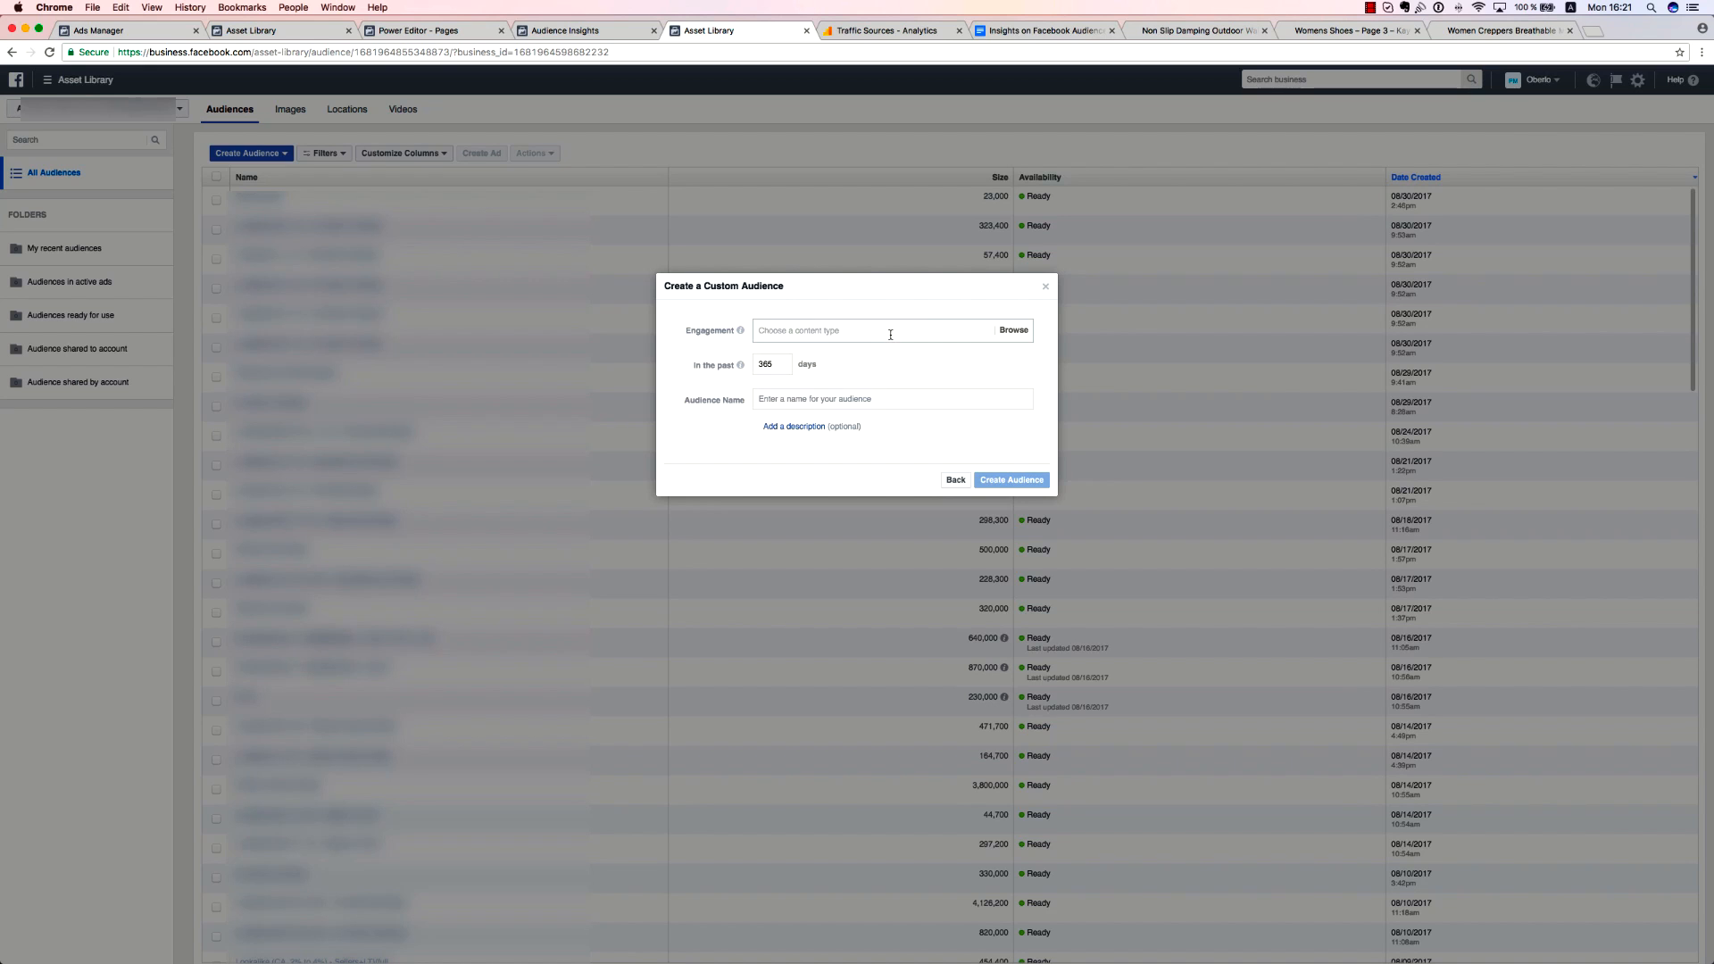
pyautogui.click(891, 332)
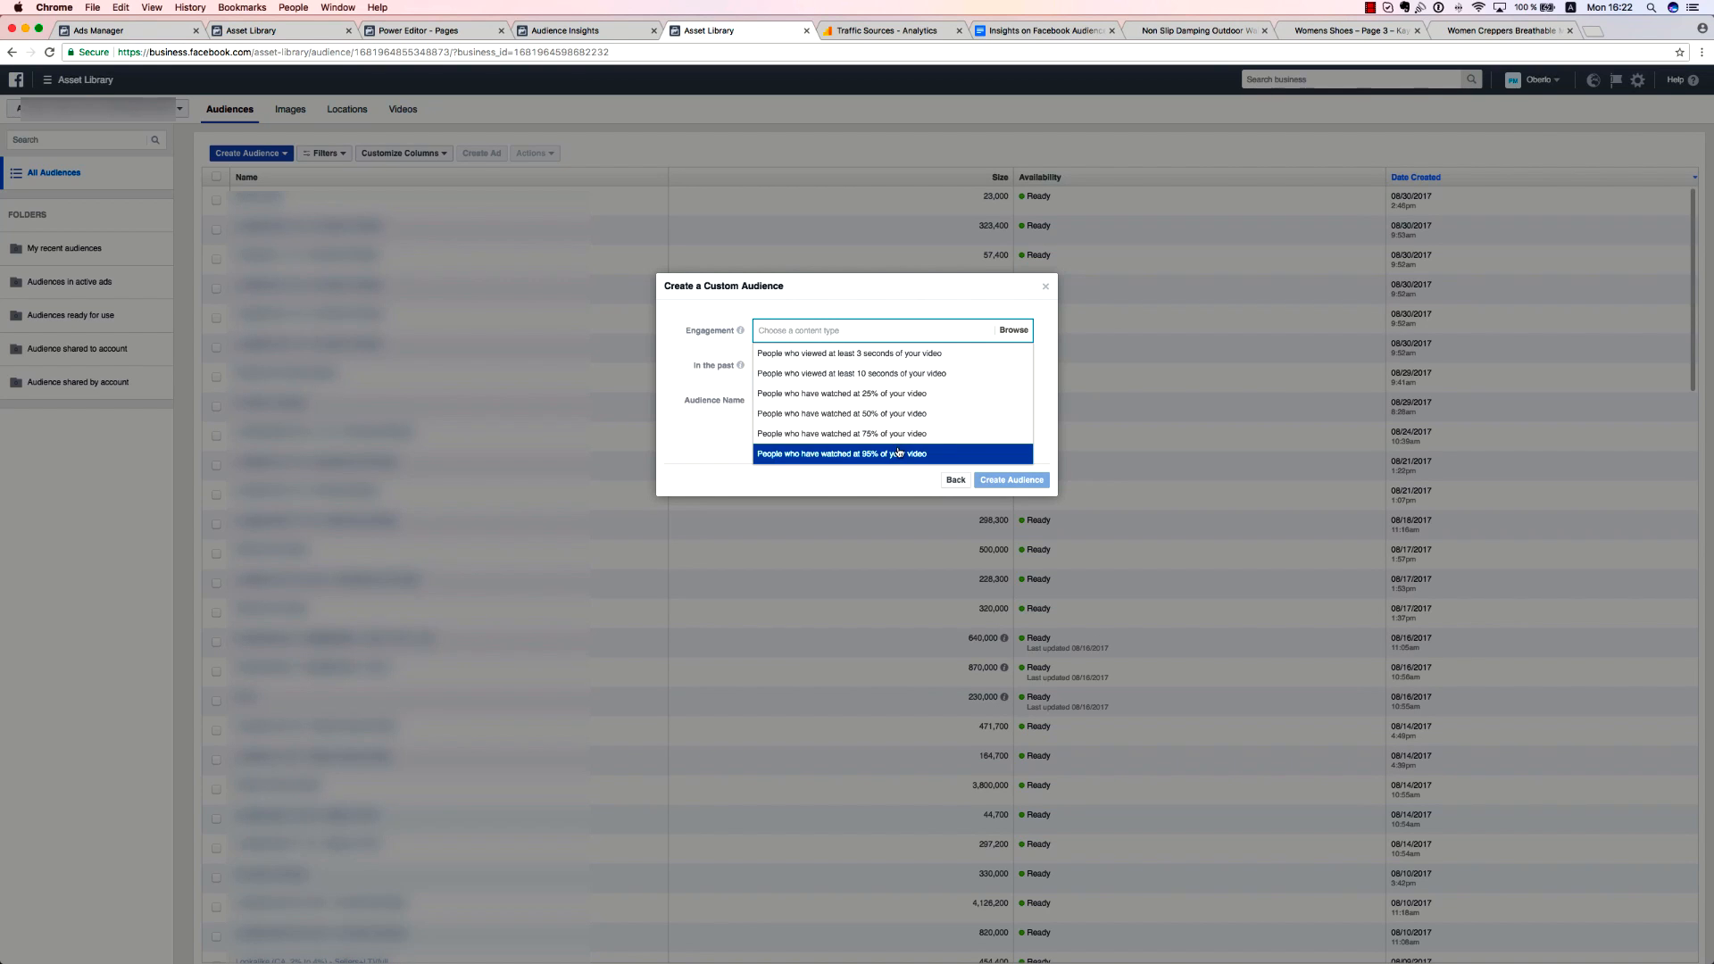
pyautogui.click(707, 416)
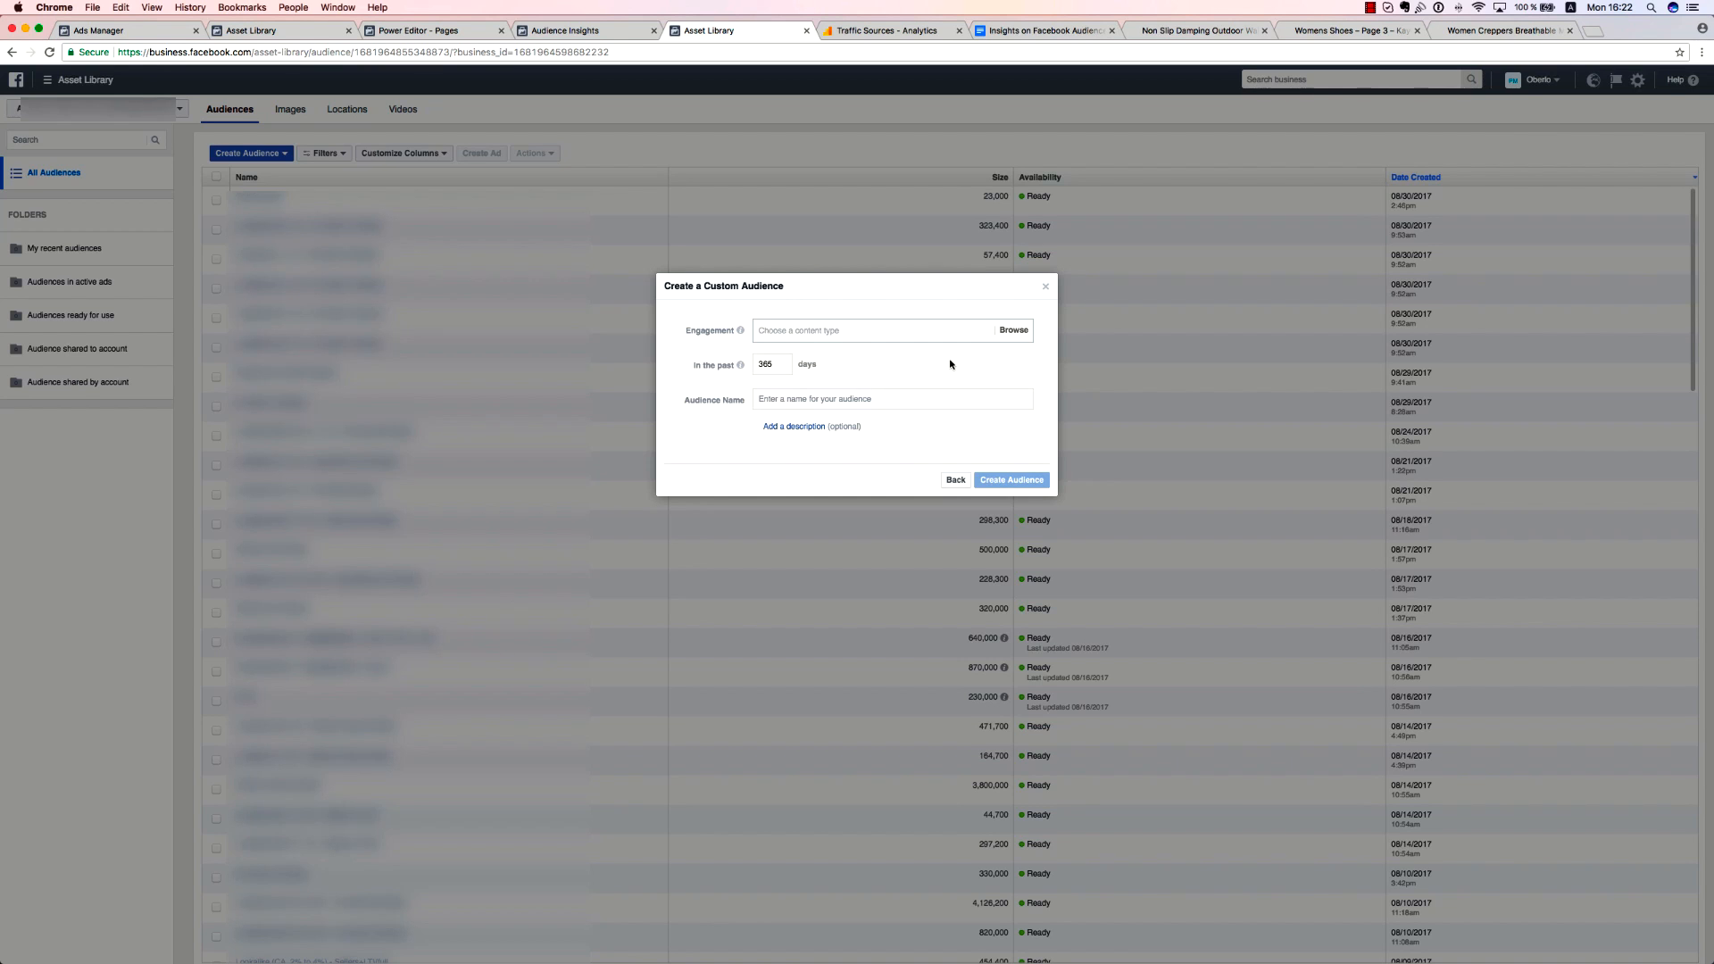
pyautogui.click(949, 331)
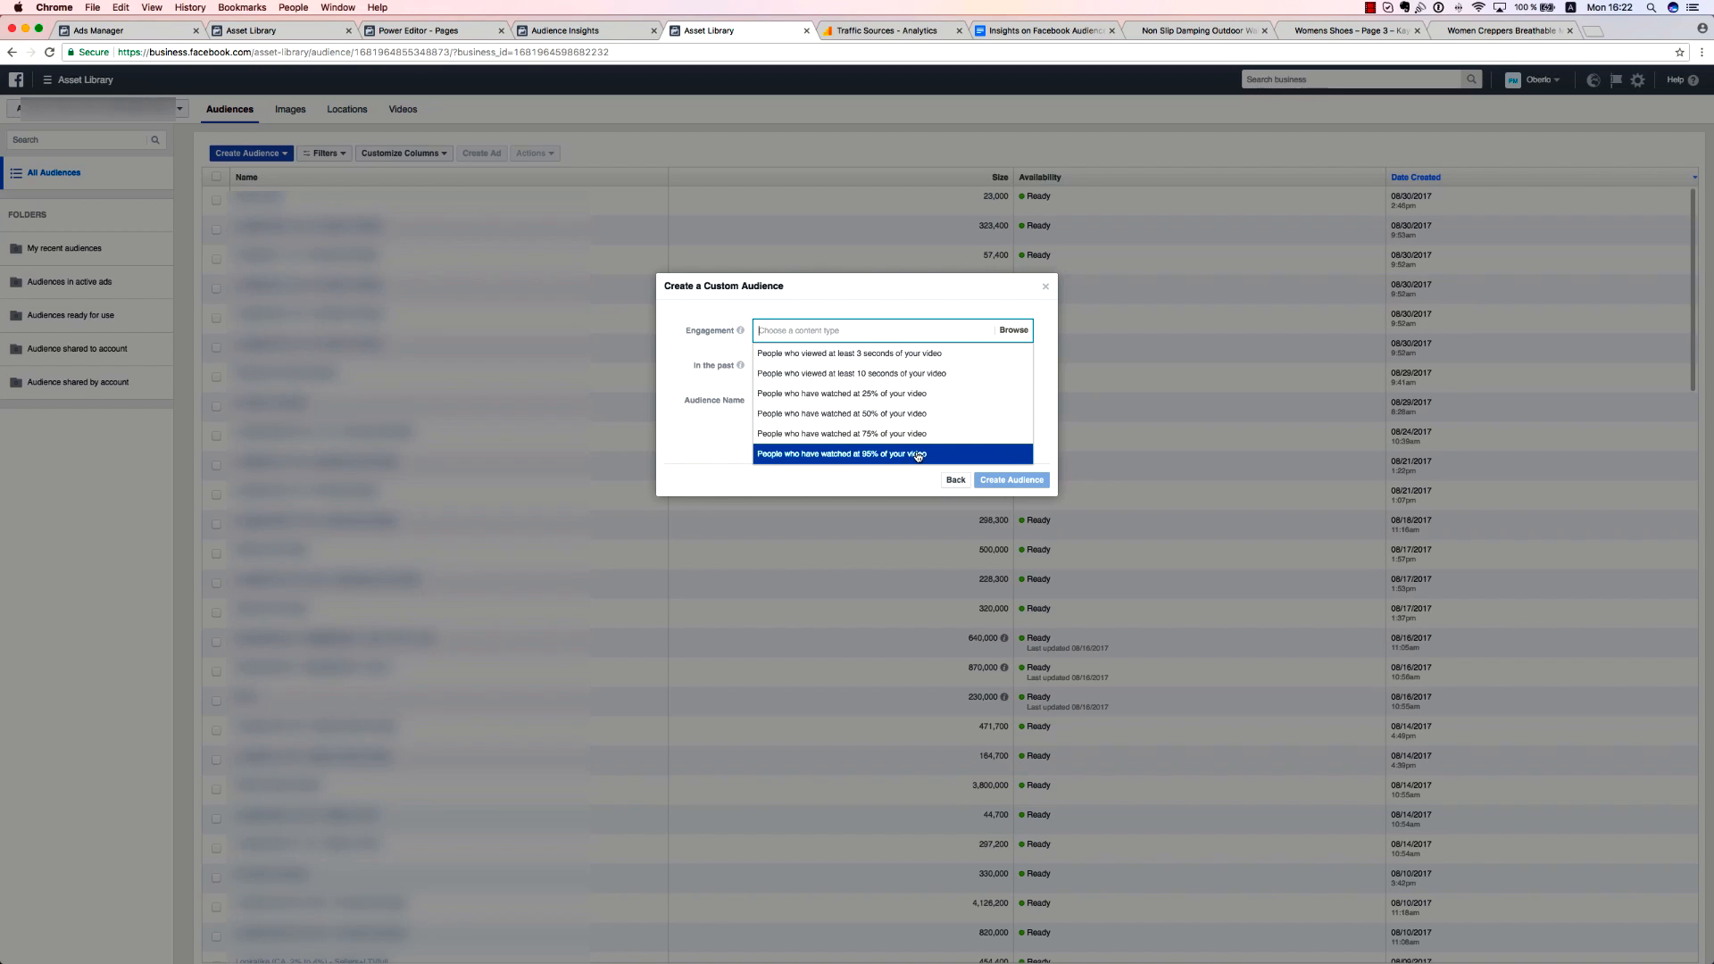
pyautogui.click(904, 475)
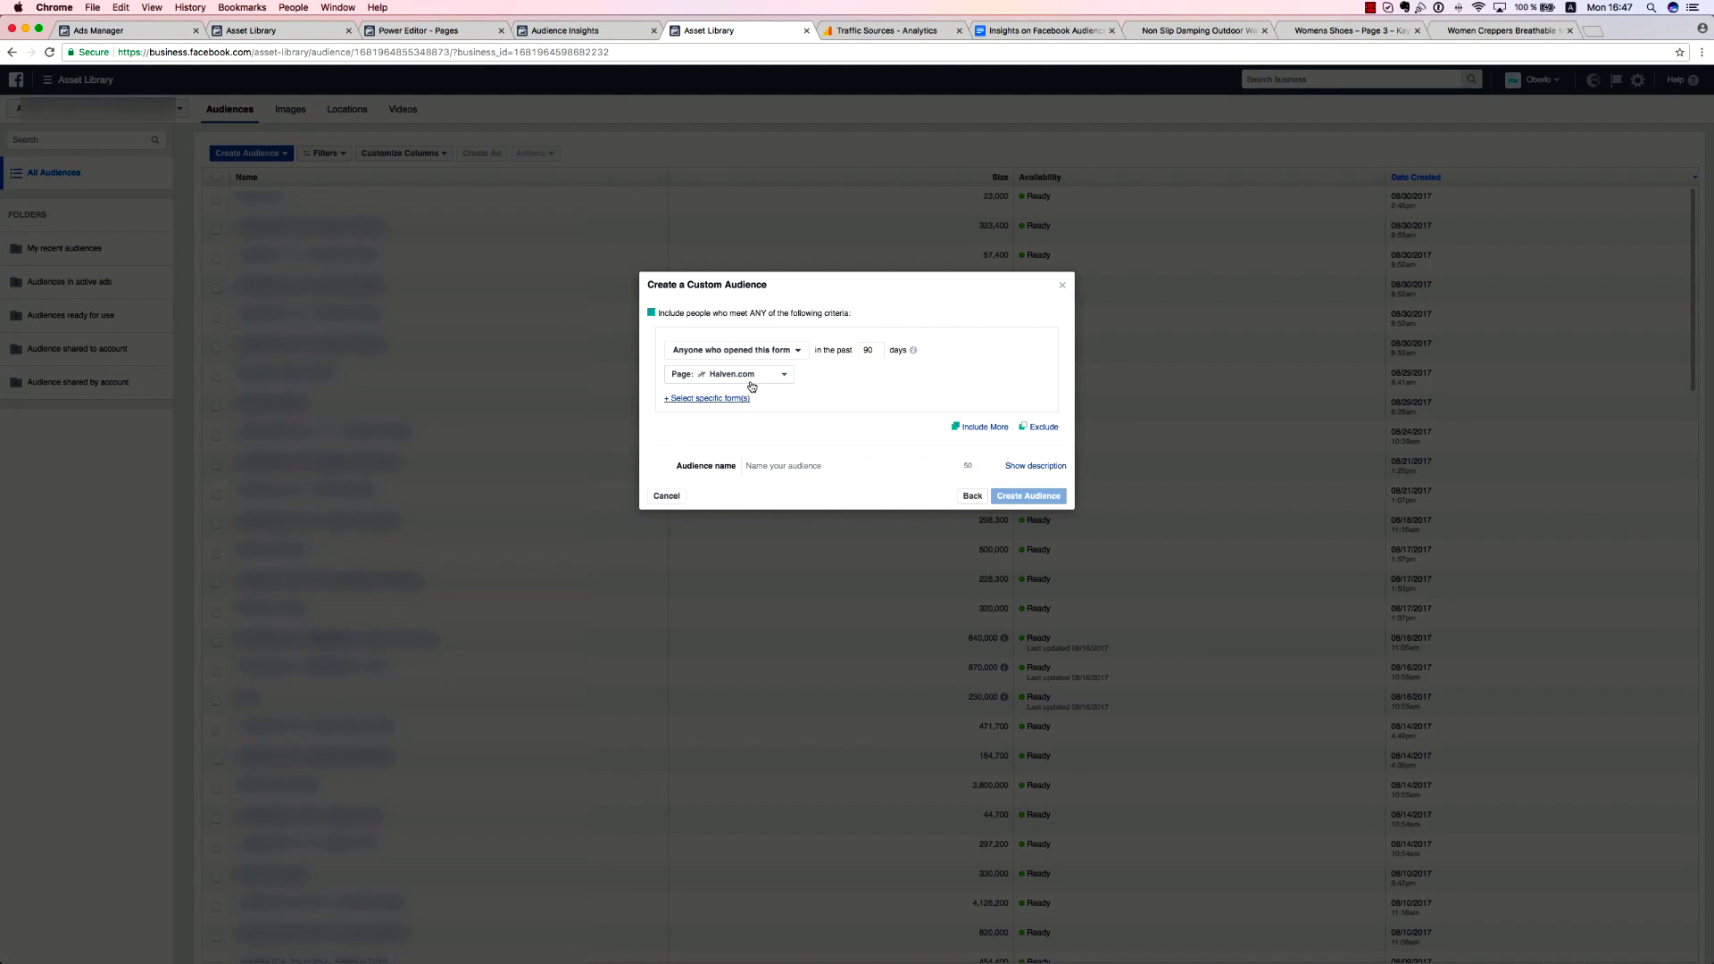
# Pick the page whose lead forms to use and review the form engagement criteria.
pyautogui.click(750, 380)
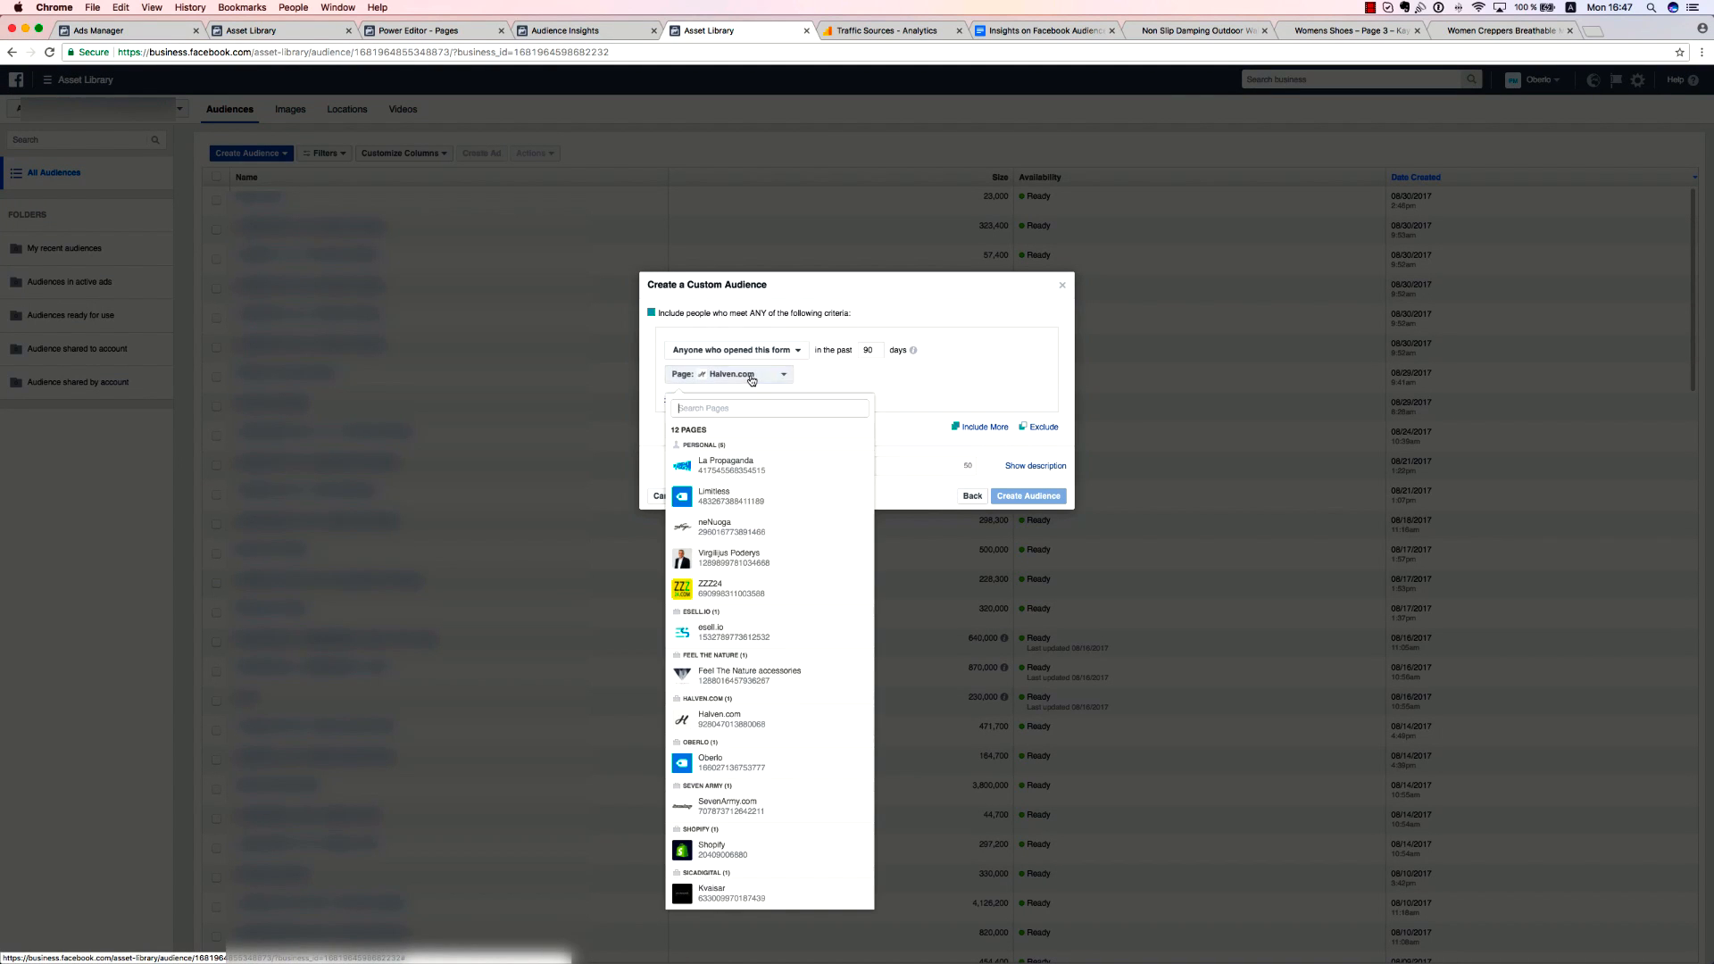
pyautogui.click(713, 764)
pyautogui.click(737, 350)
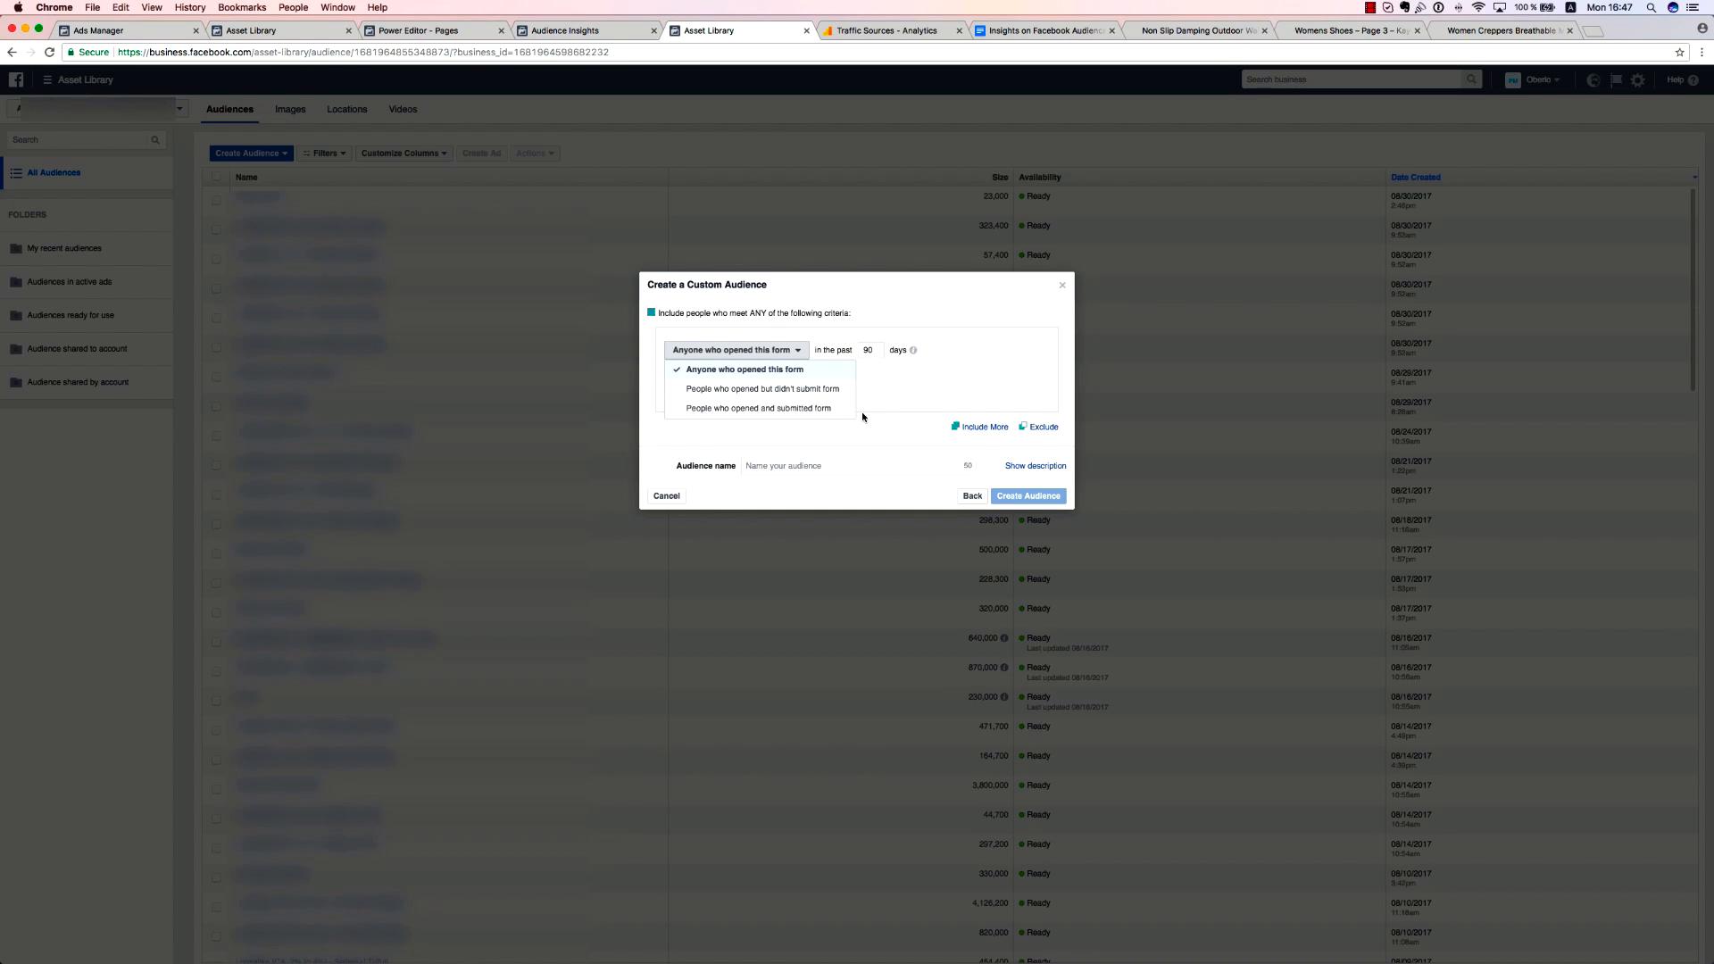
pyautogui.click(901, 385)
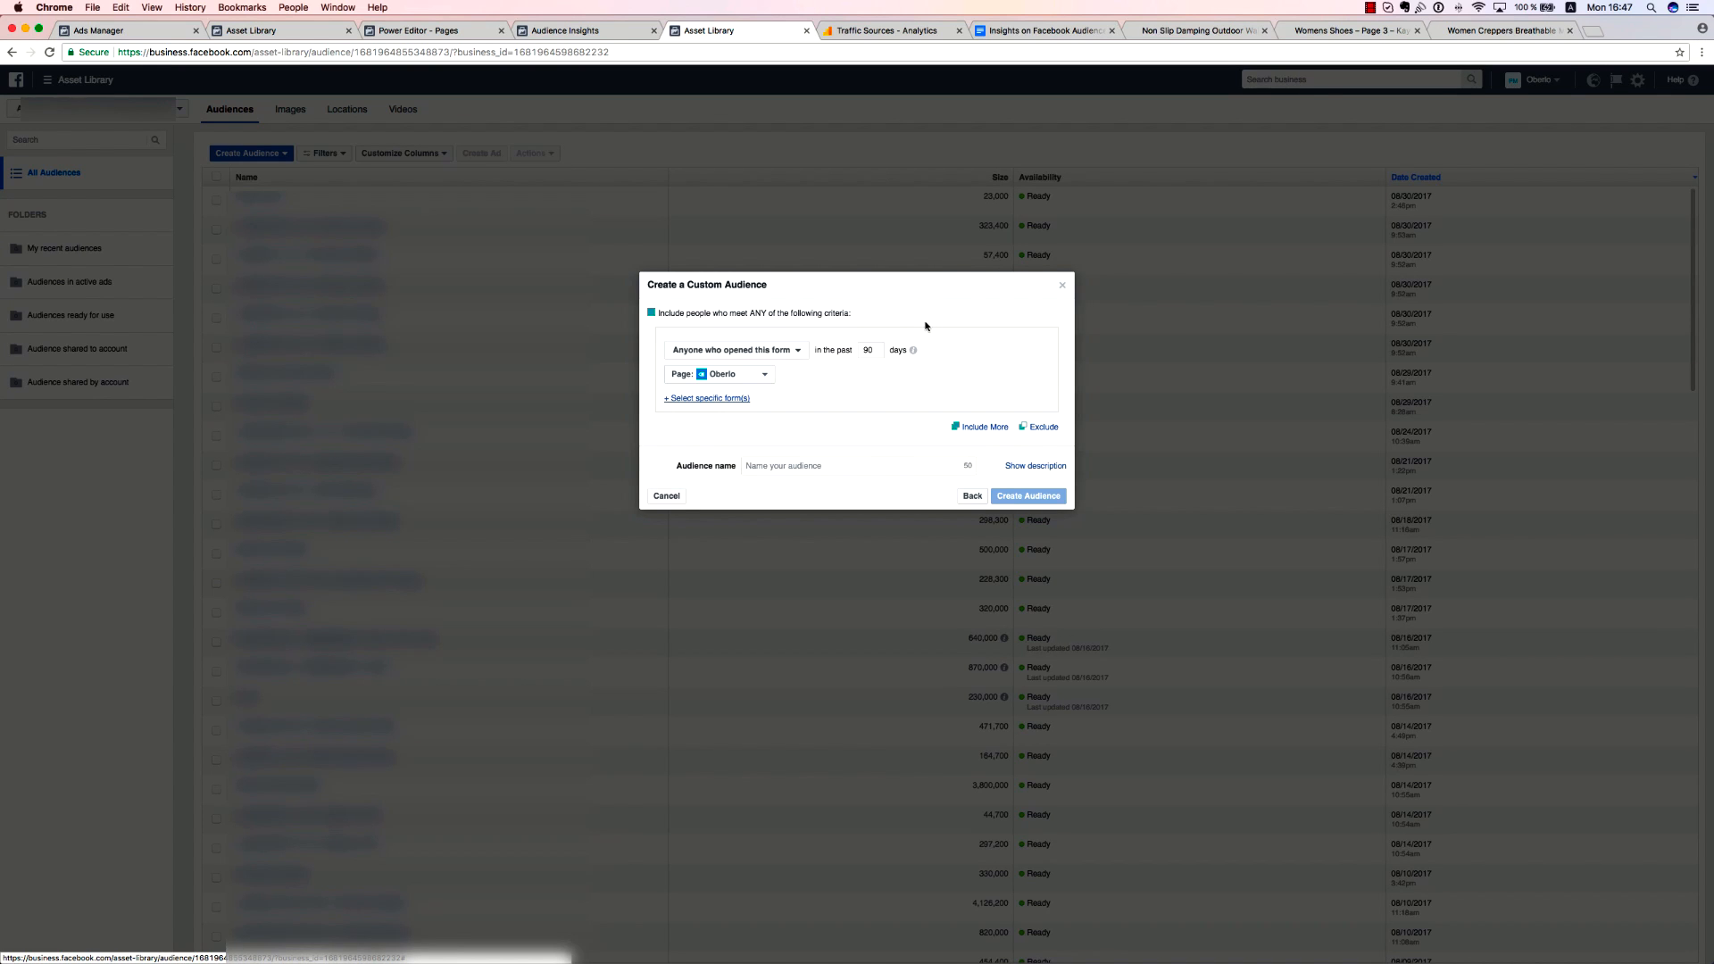
pyautogui.click(777, 356)
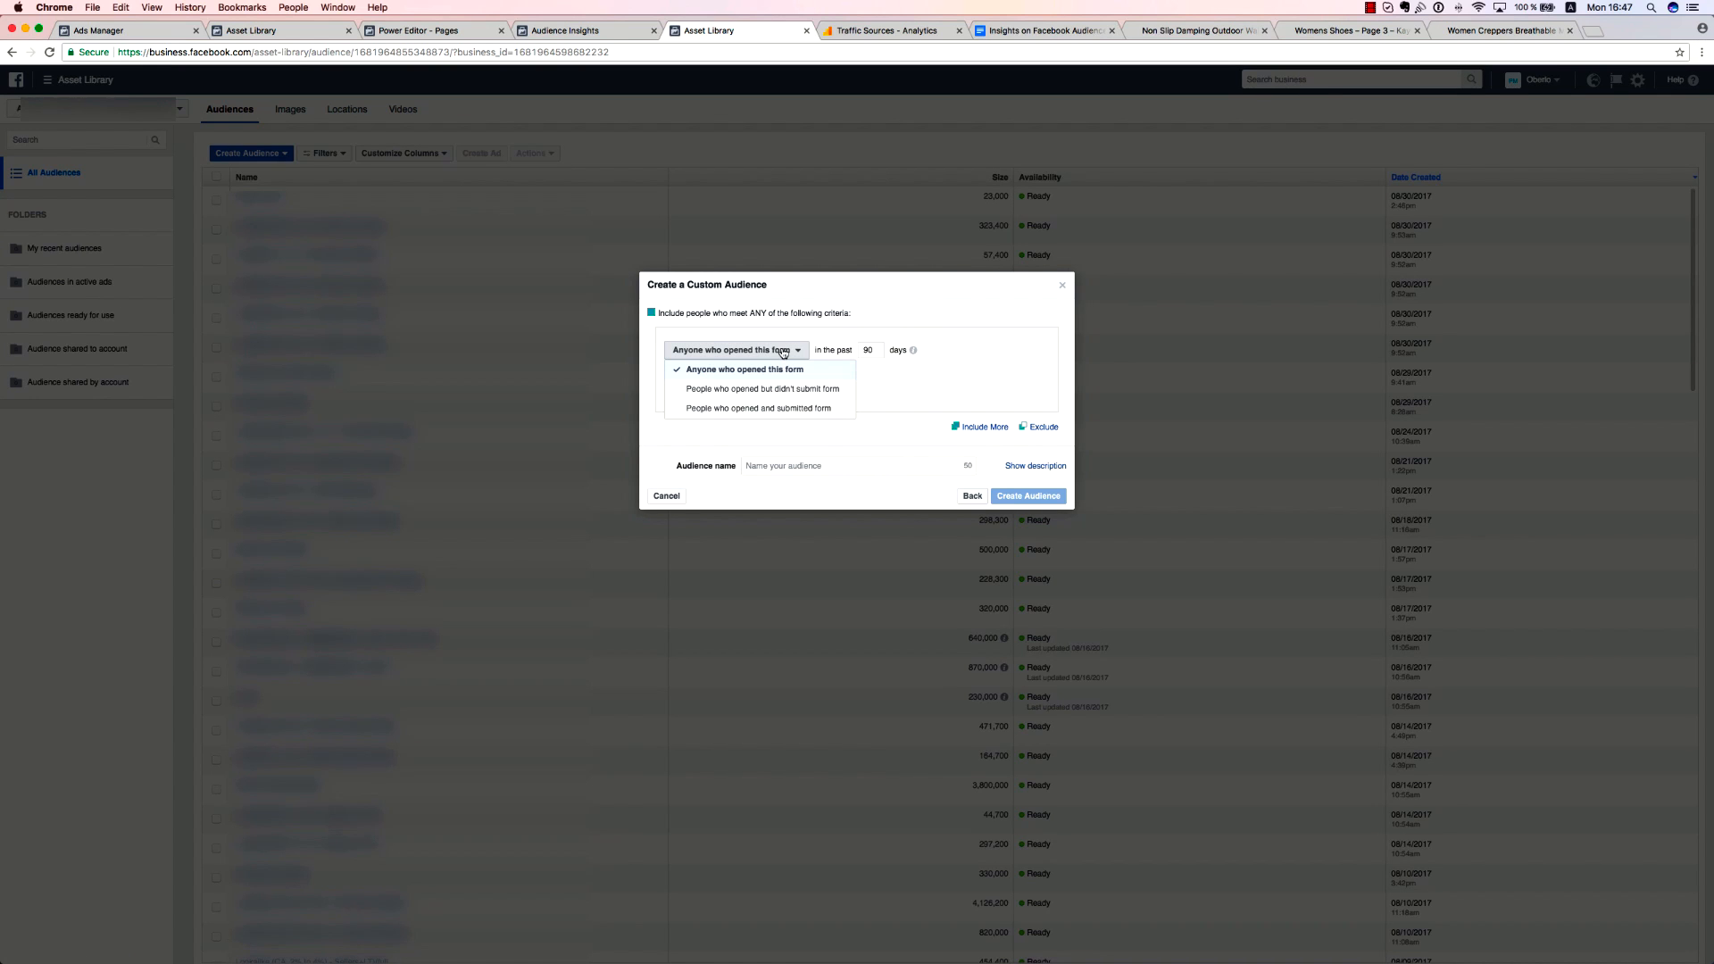
pyautogui.click(896, 394)
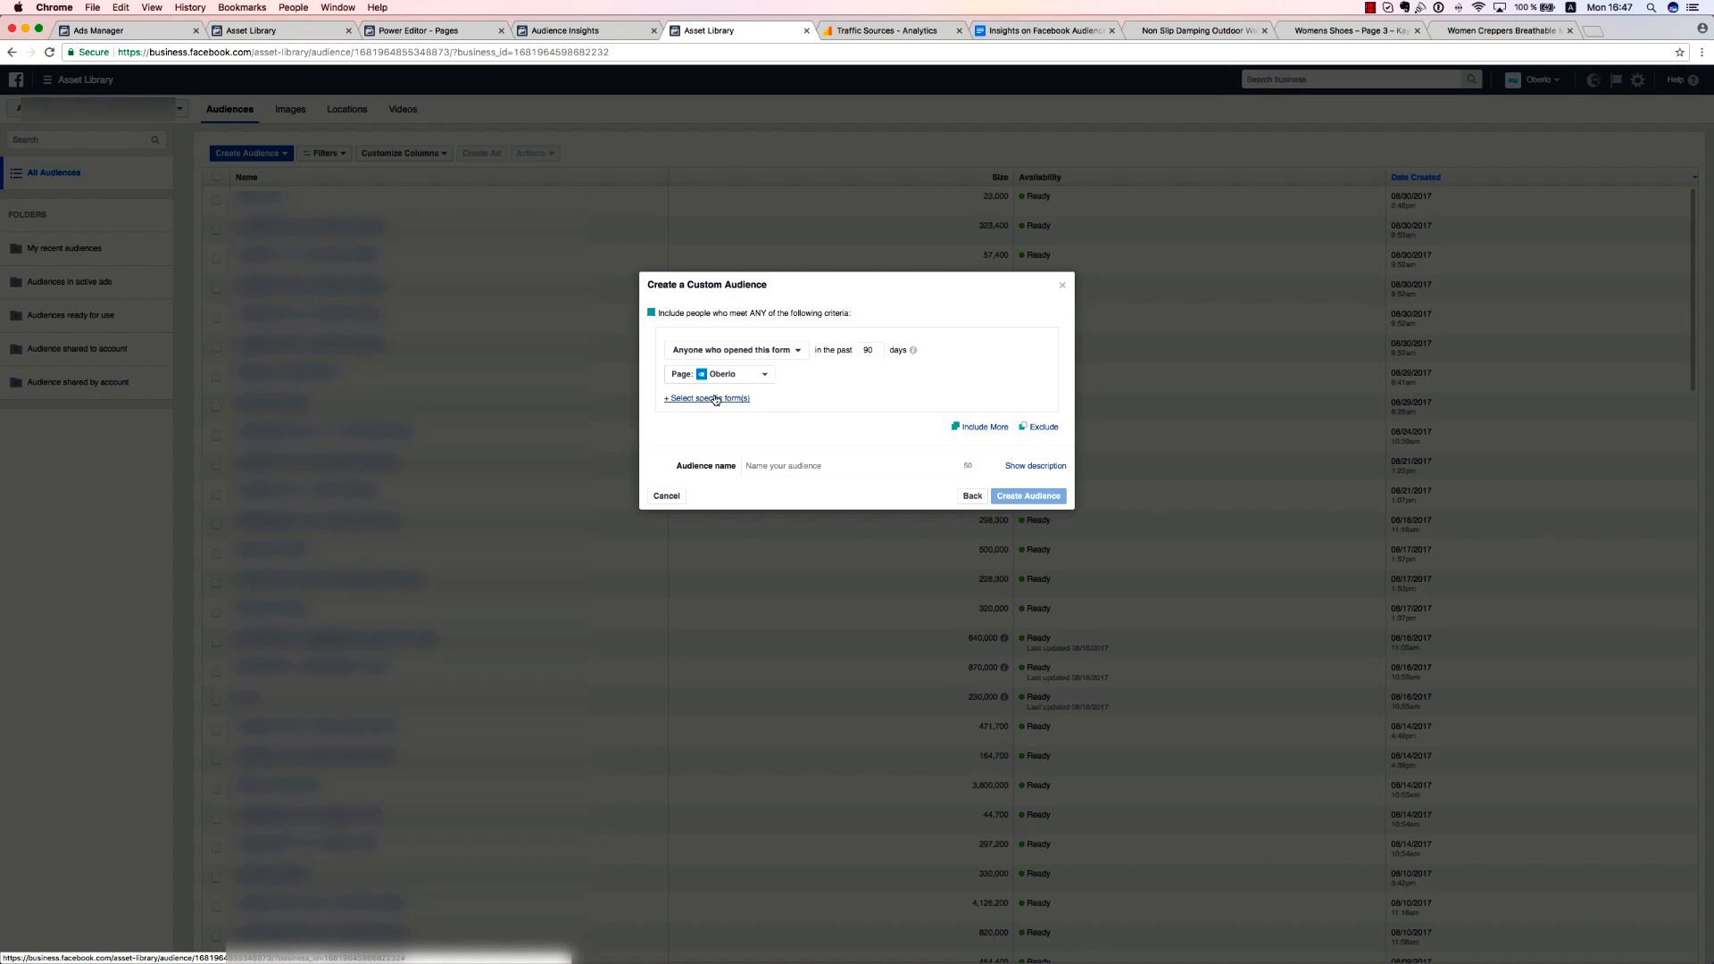
# Target people who opened but didn't submit the Free eBook form and start a name.
pyautogui.click(743, 354)
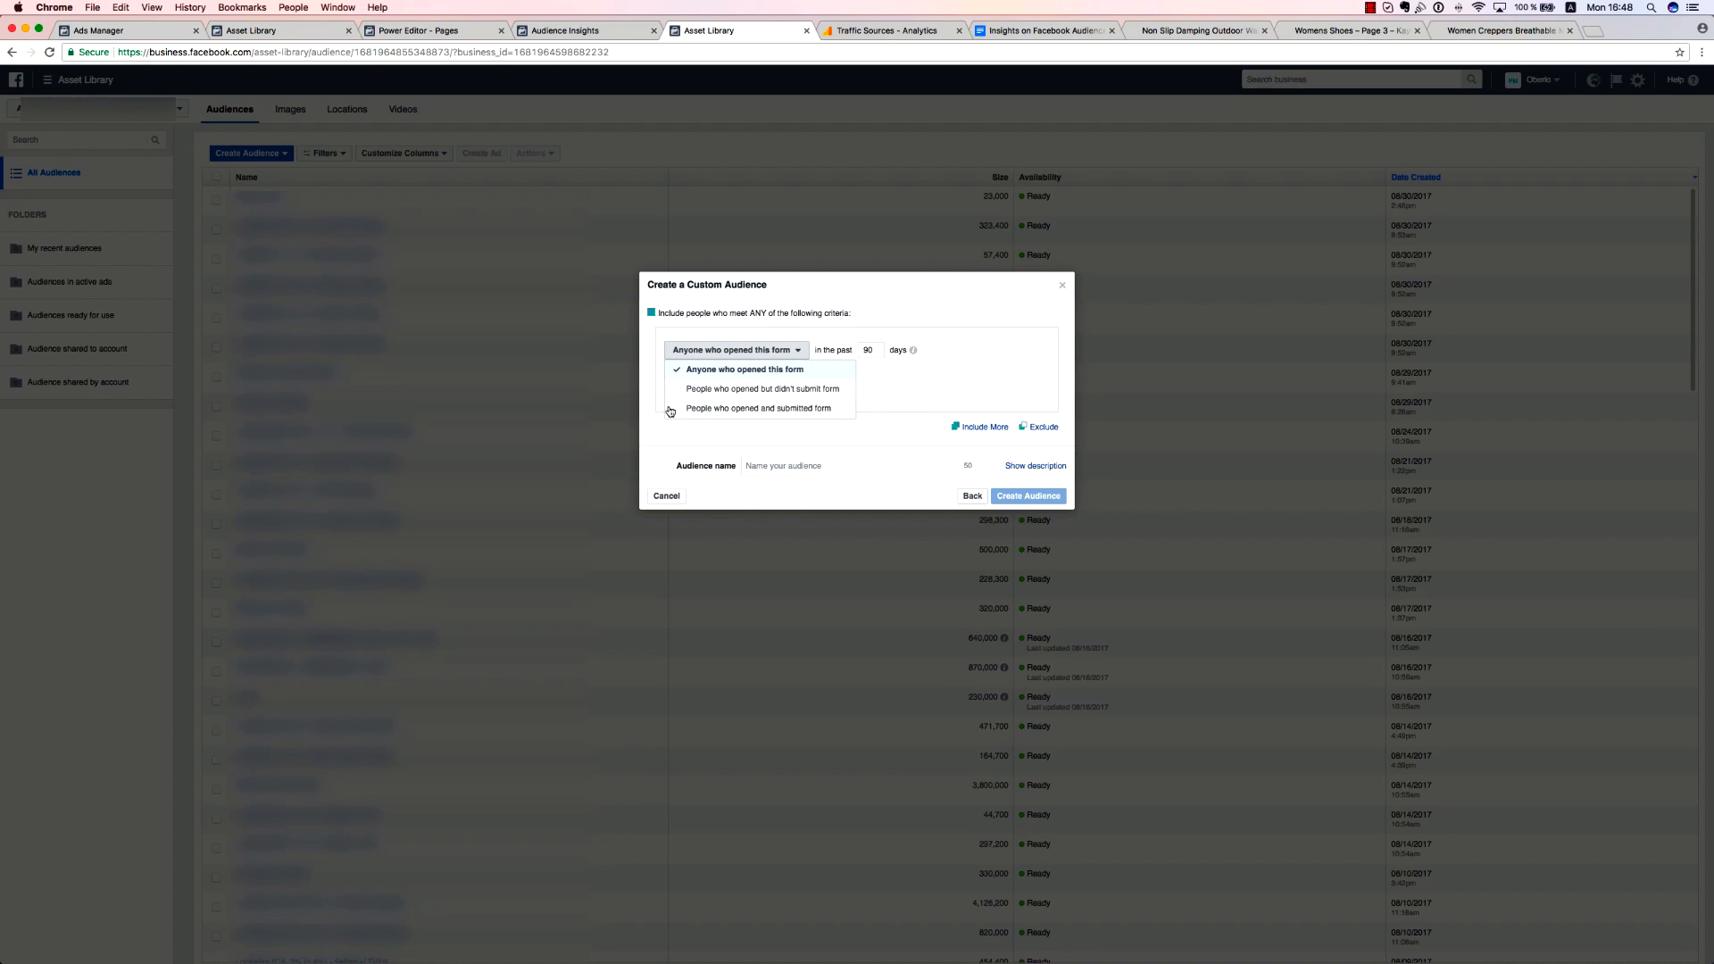
pyautogui.click(827, 389)
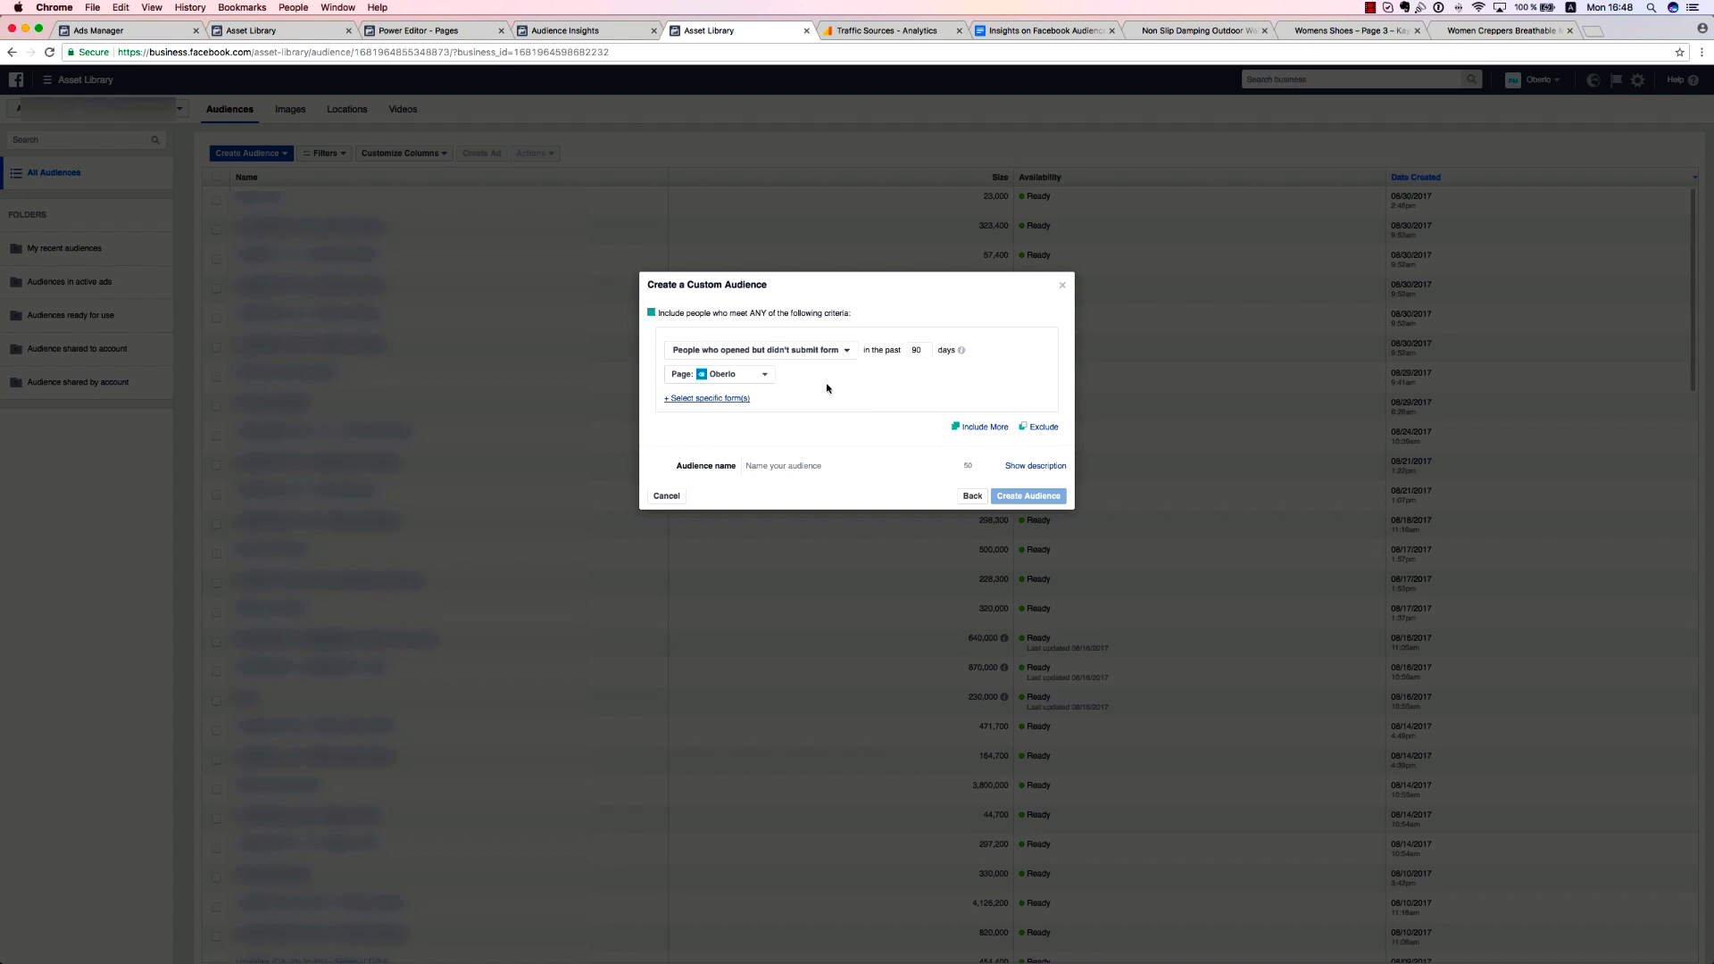
pyautogui.click(739, 401)
pyautogui.moveTo(705, 442)
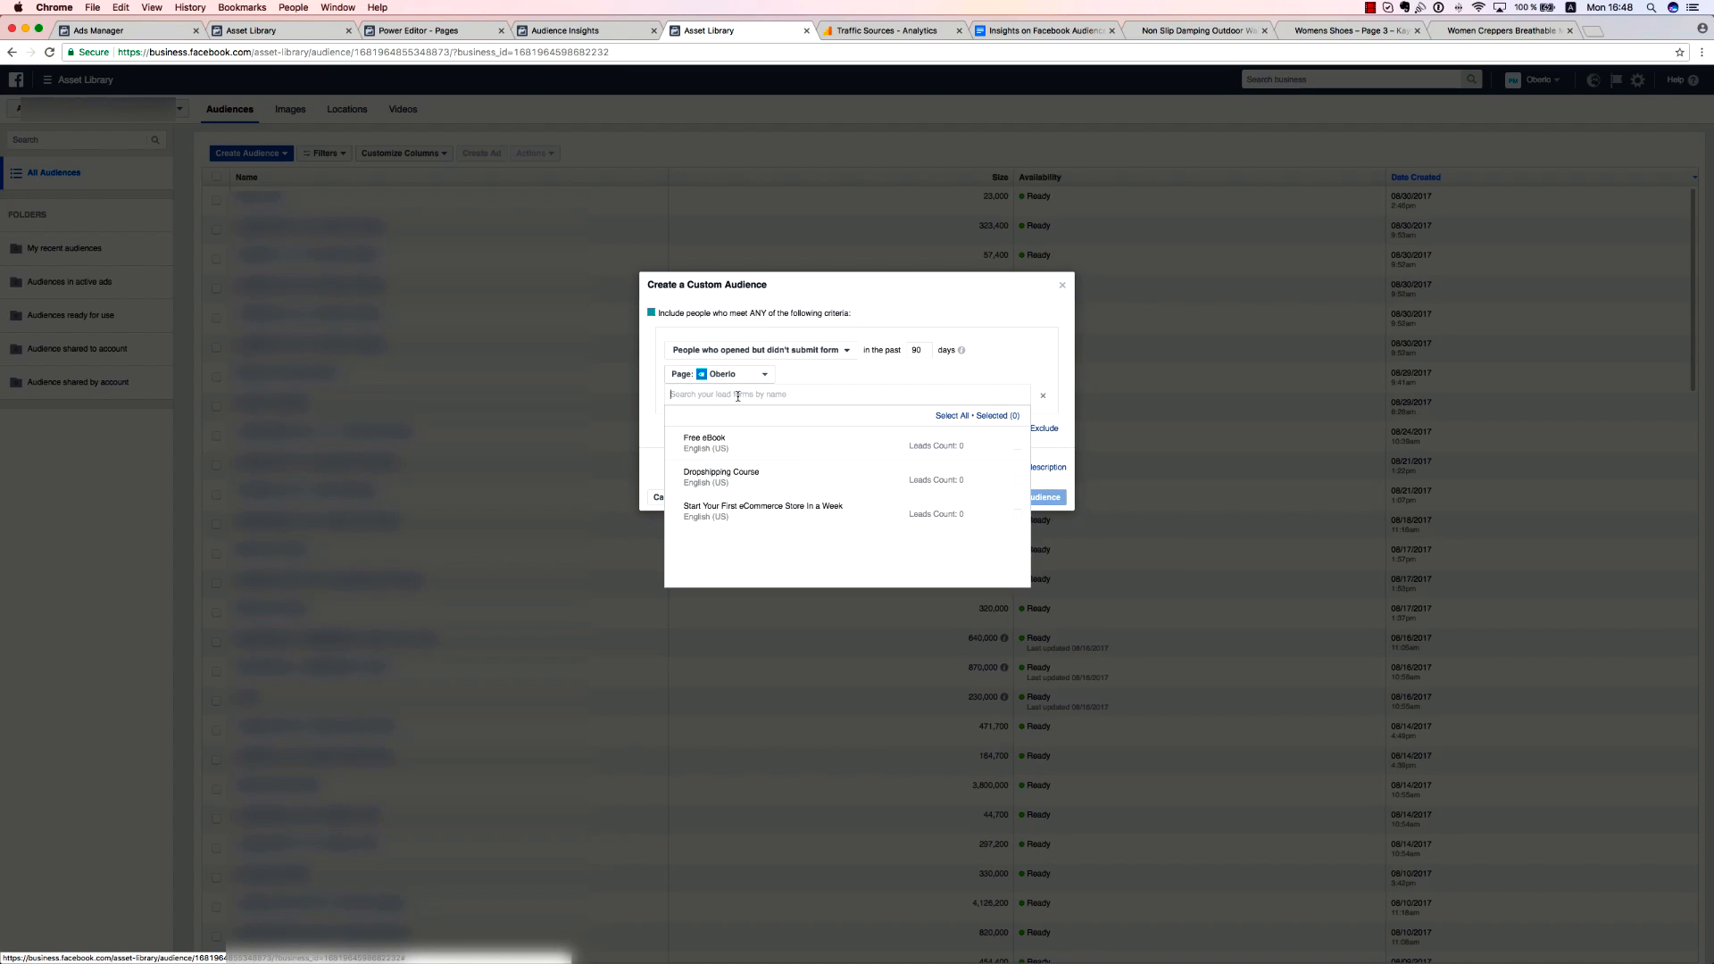
pyautogui.click(717, 448)
pyautogui.click(1010, 350)
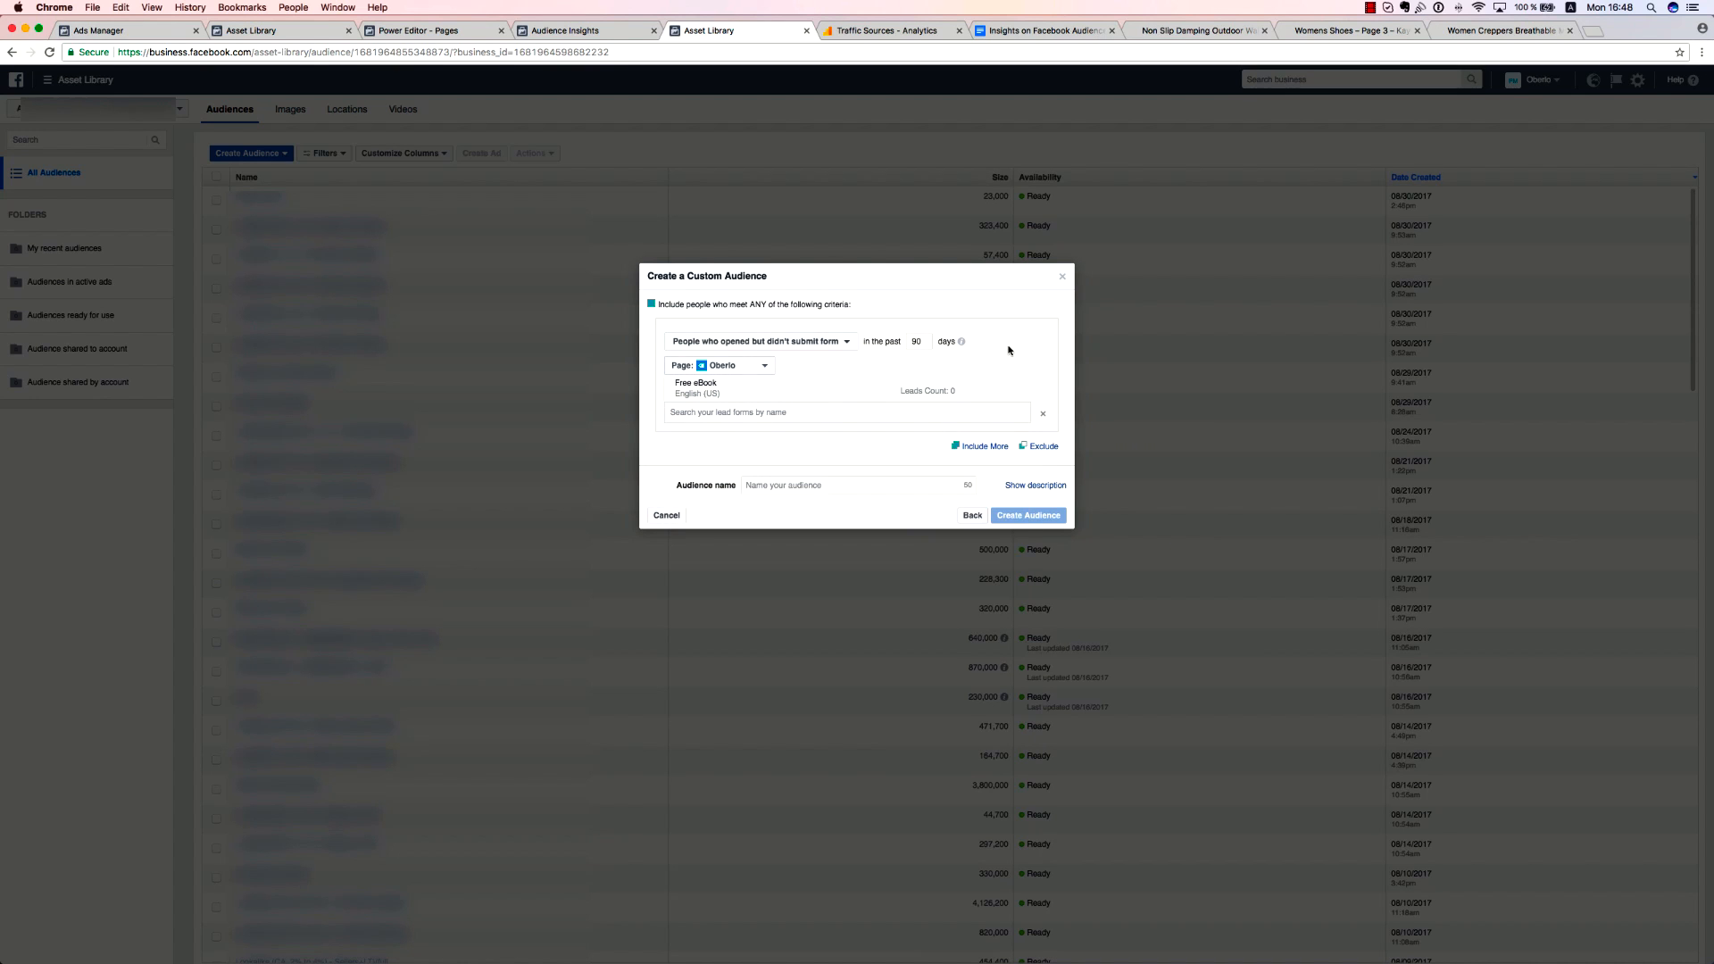
pyautogui.click(785, 485)
pyautogui.write('Lo')
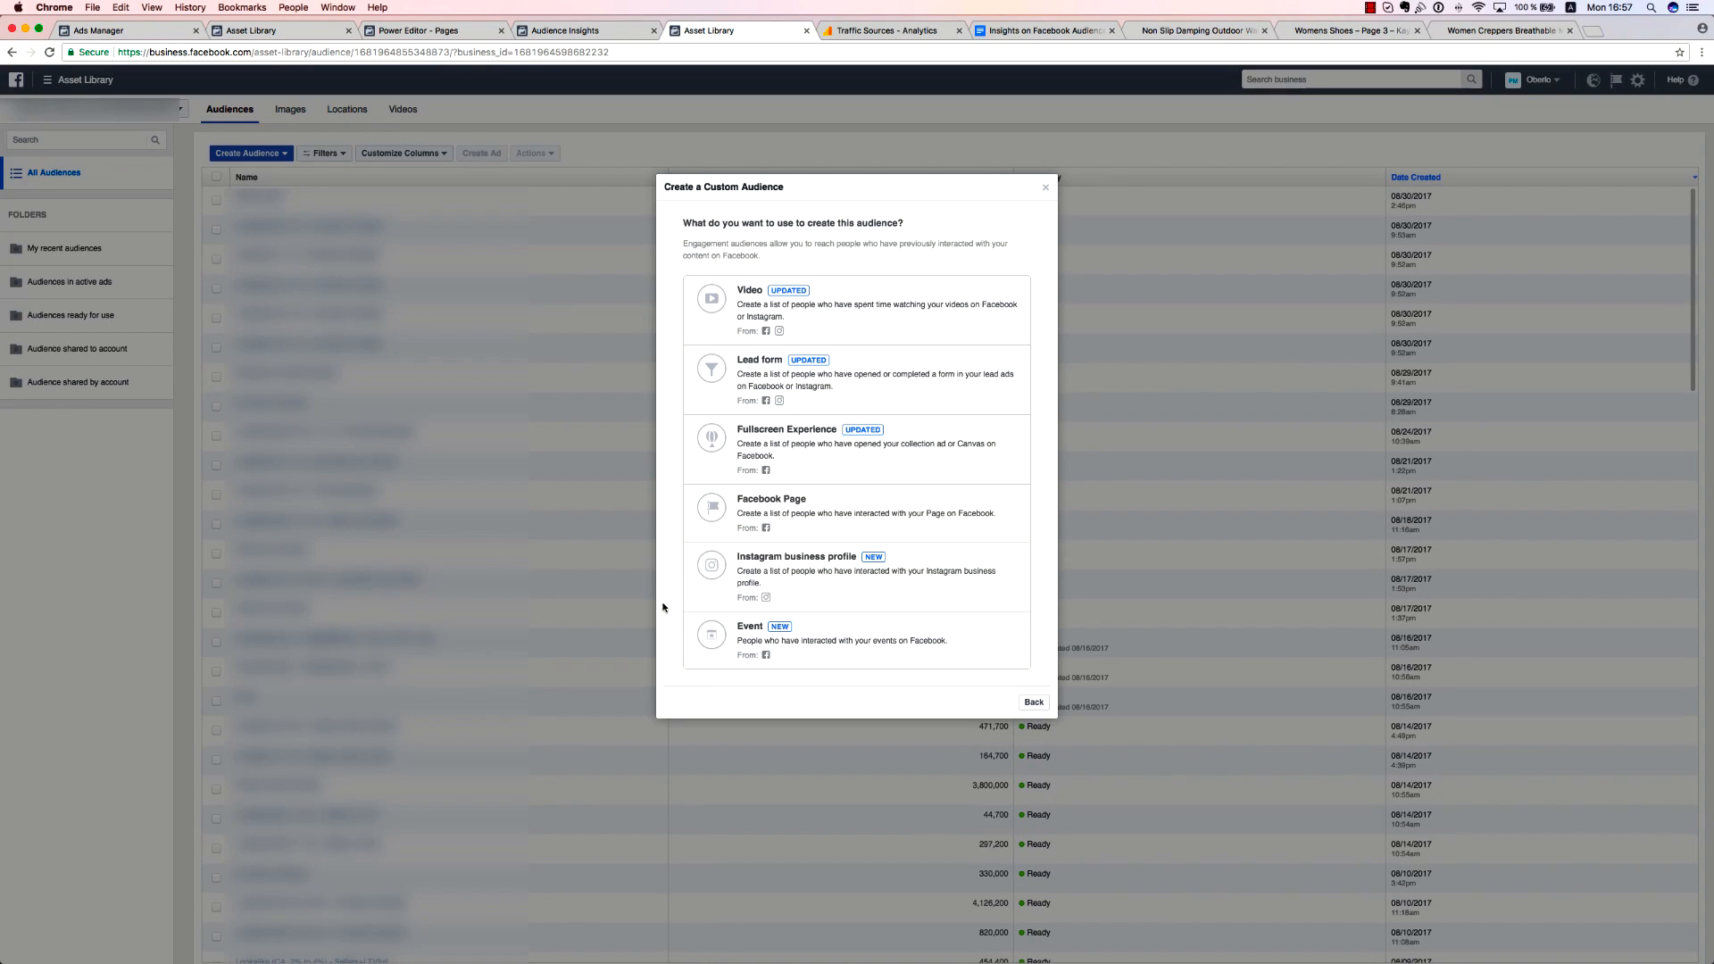
pyautogui.click(835, 518)
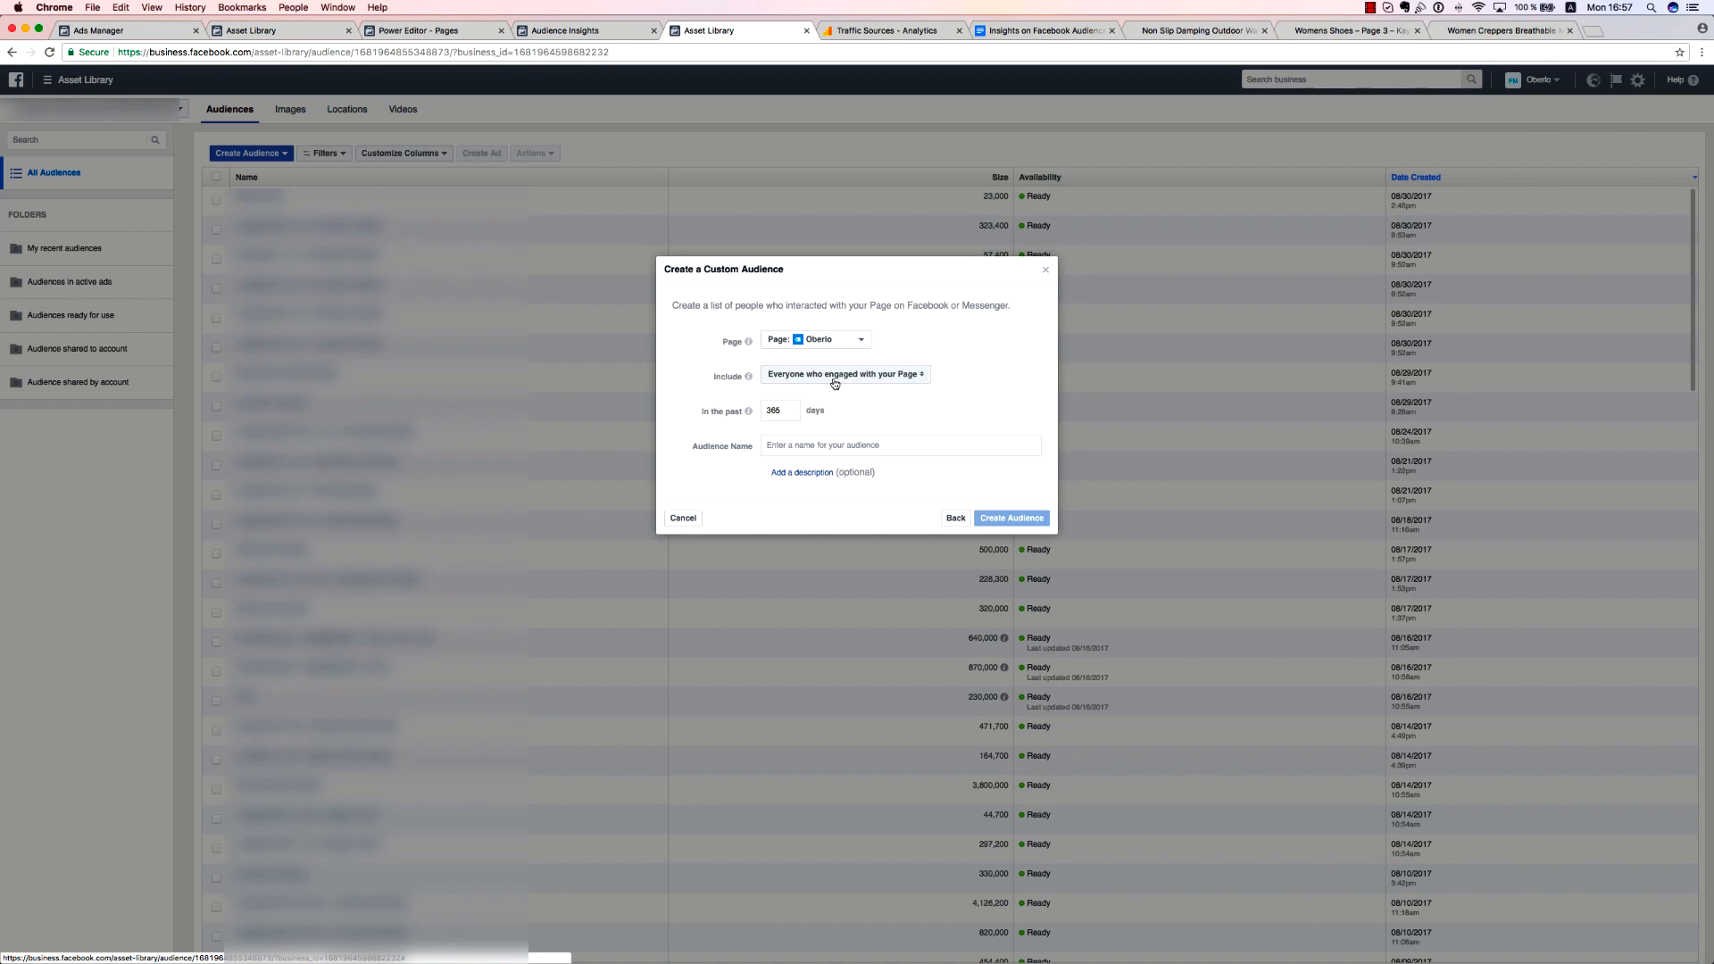
pyautogui.click(917, 376)
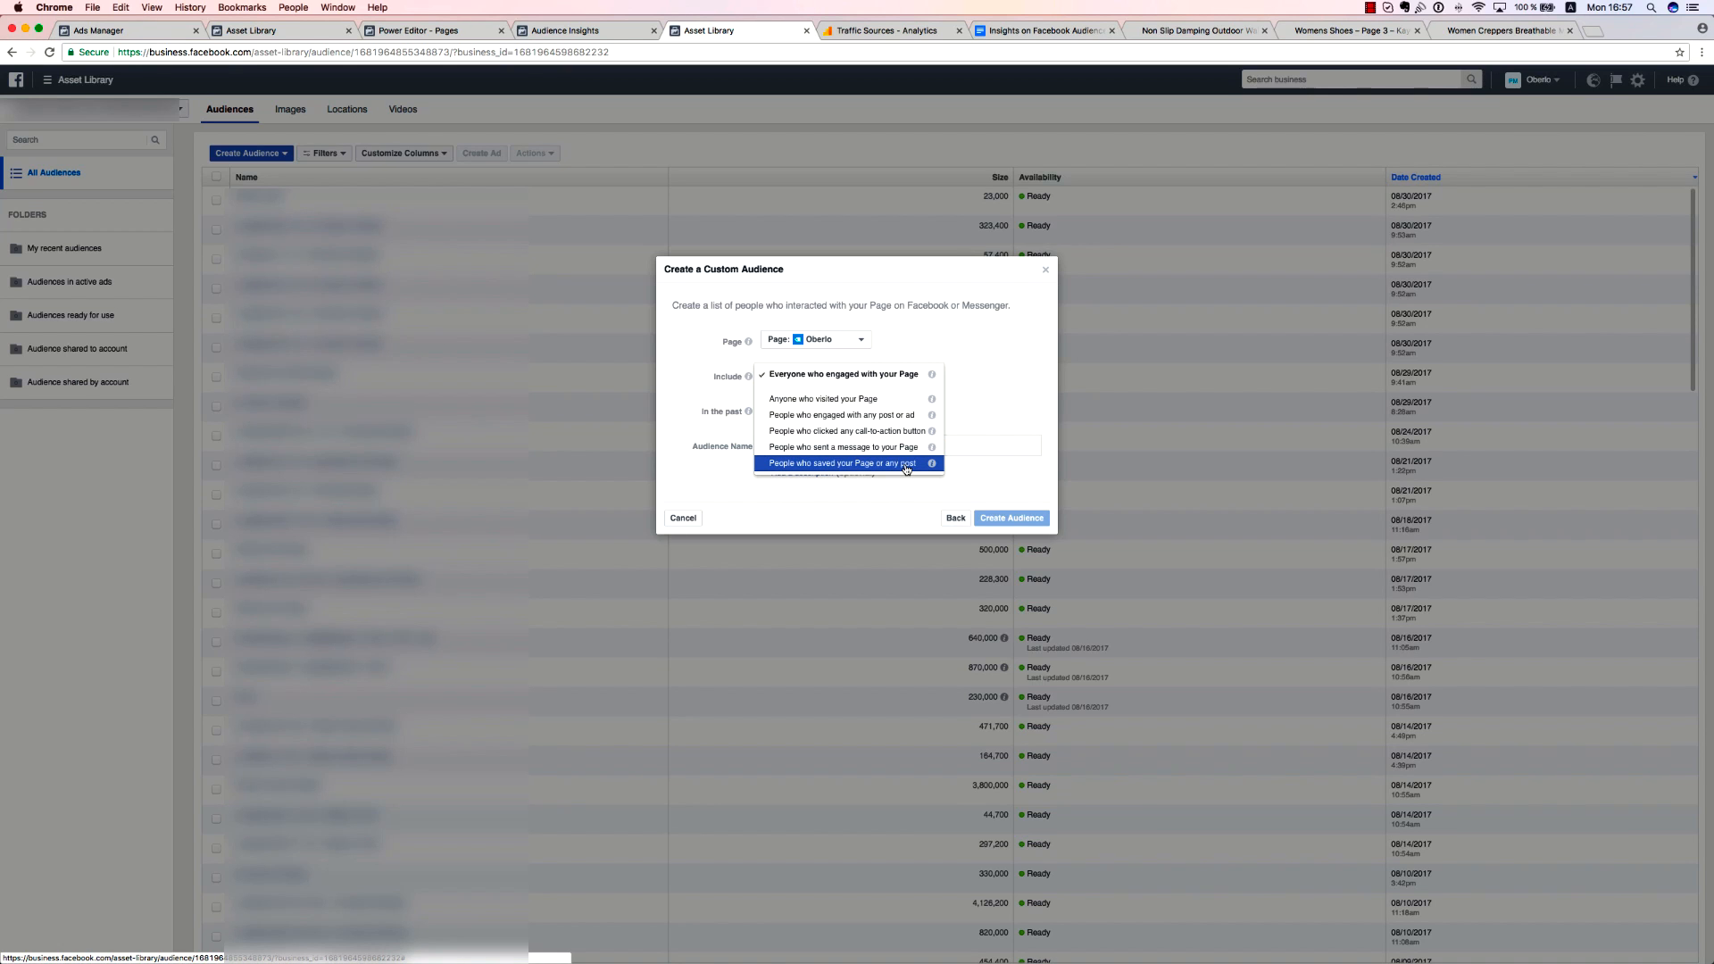
pyautogui.click(985, 394)
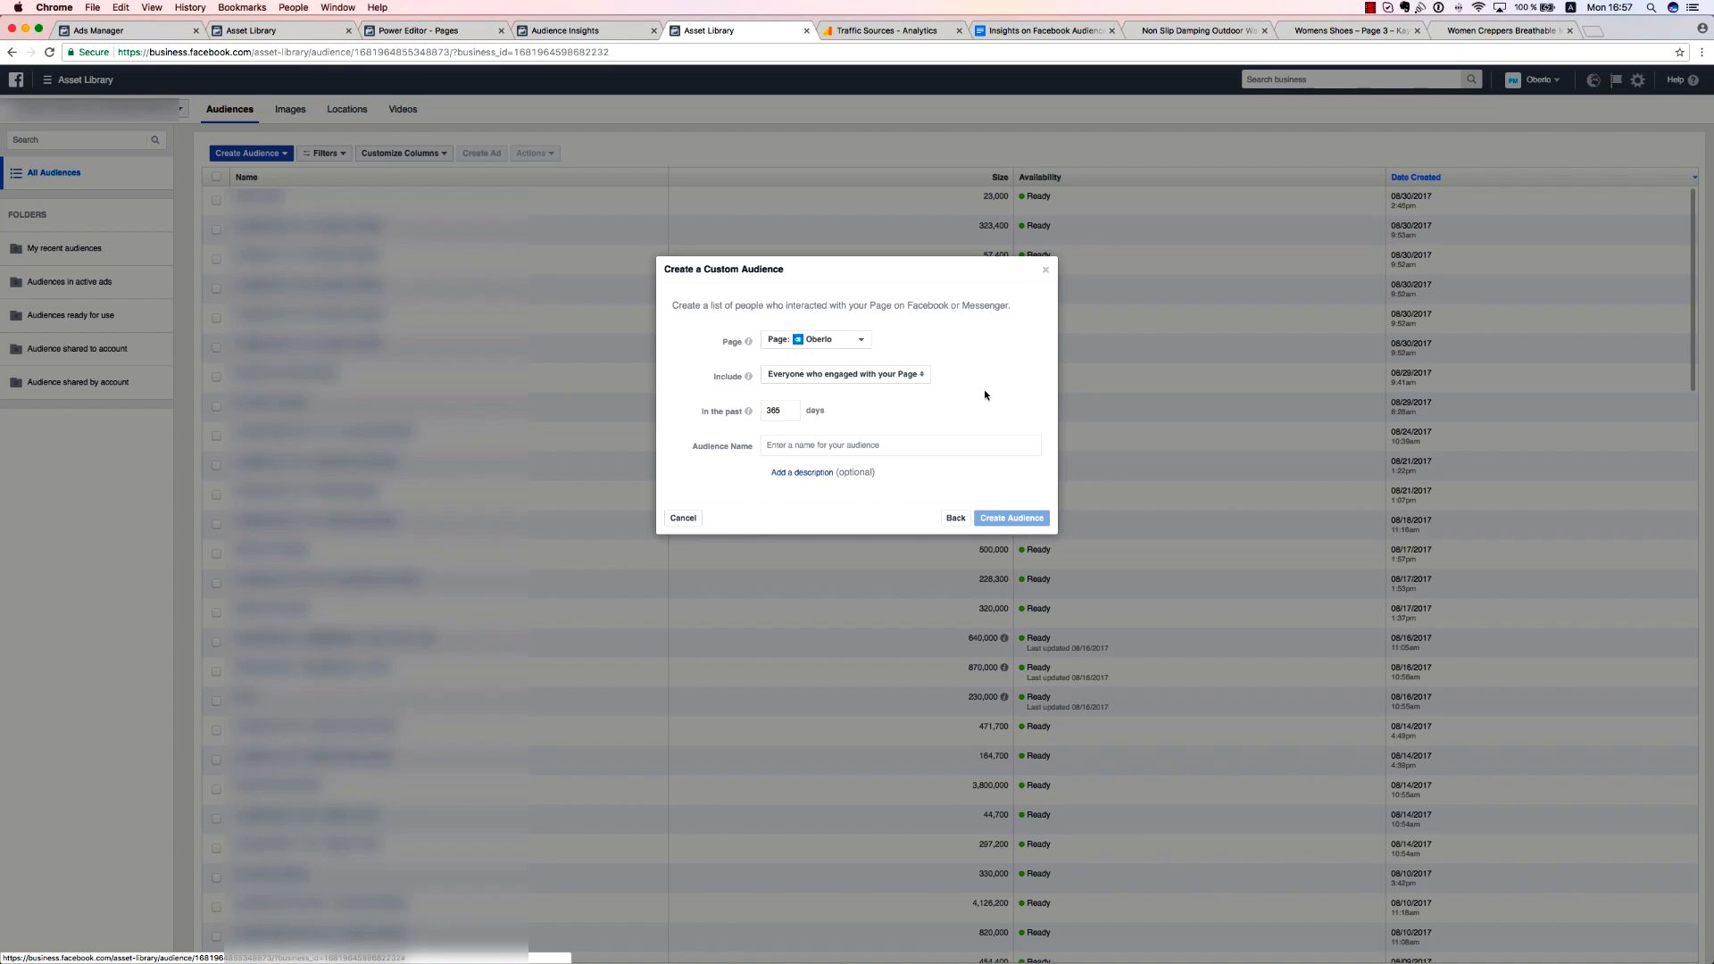
pyautogui.click(922, 378)
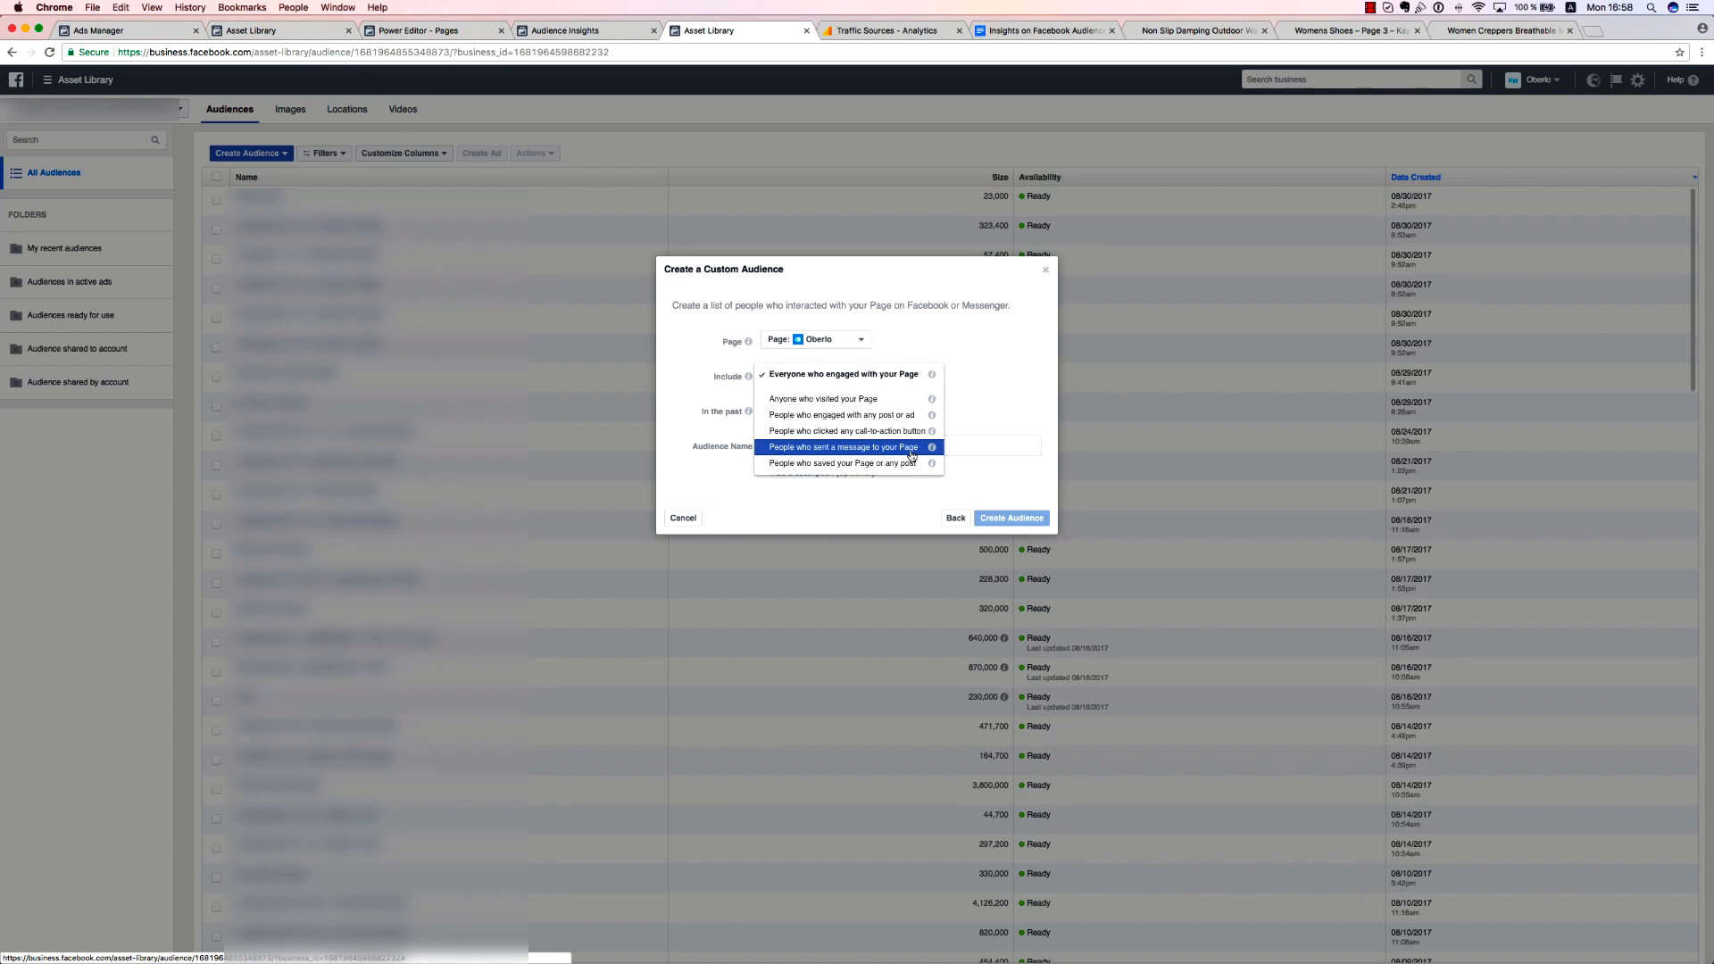
pyautogui.click(999, 397)
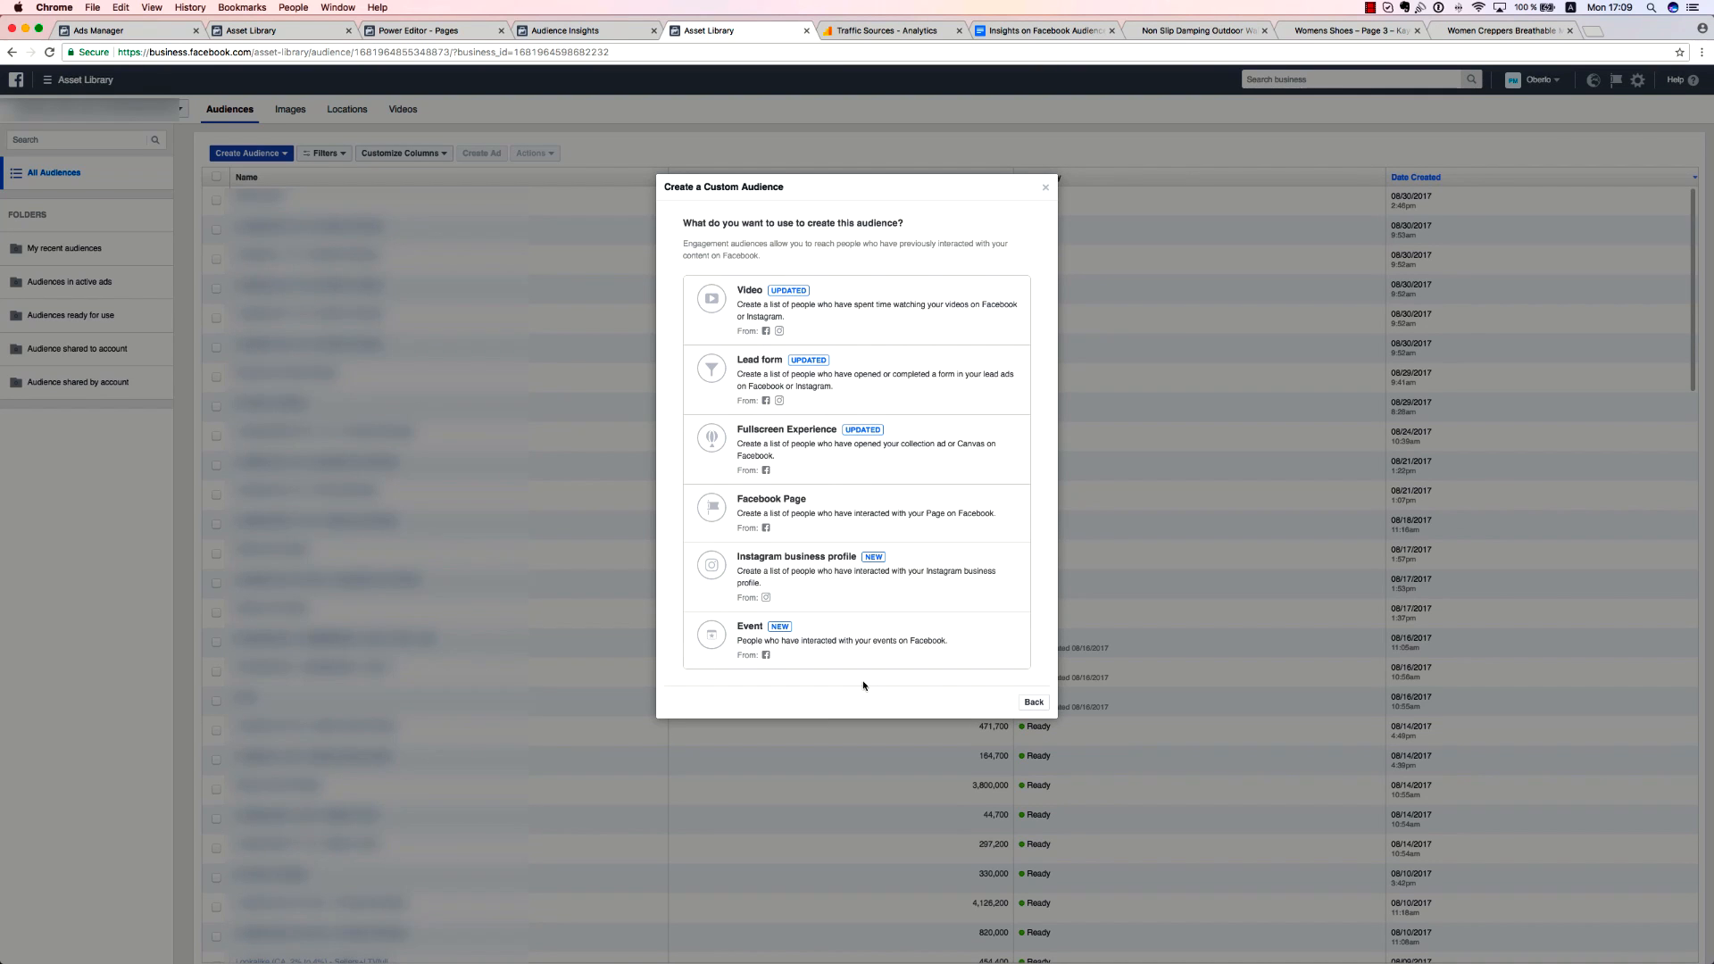
# Source the Instagram business profile audience from the shopify account and review the engagement-type choices.
pyautogui.click(809, 568)
pyautogui.click(744, 345)
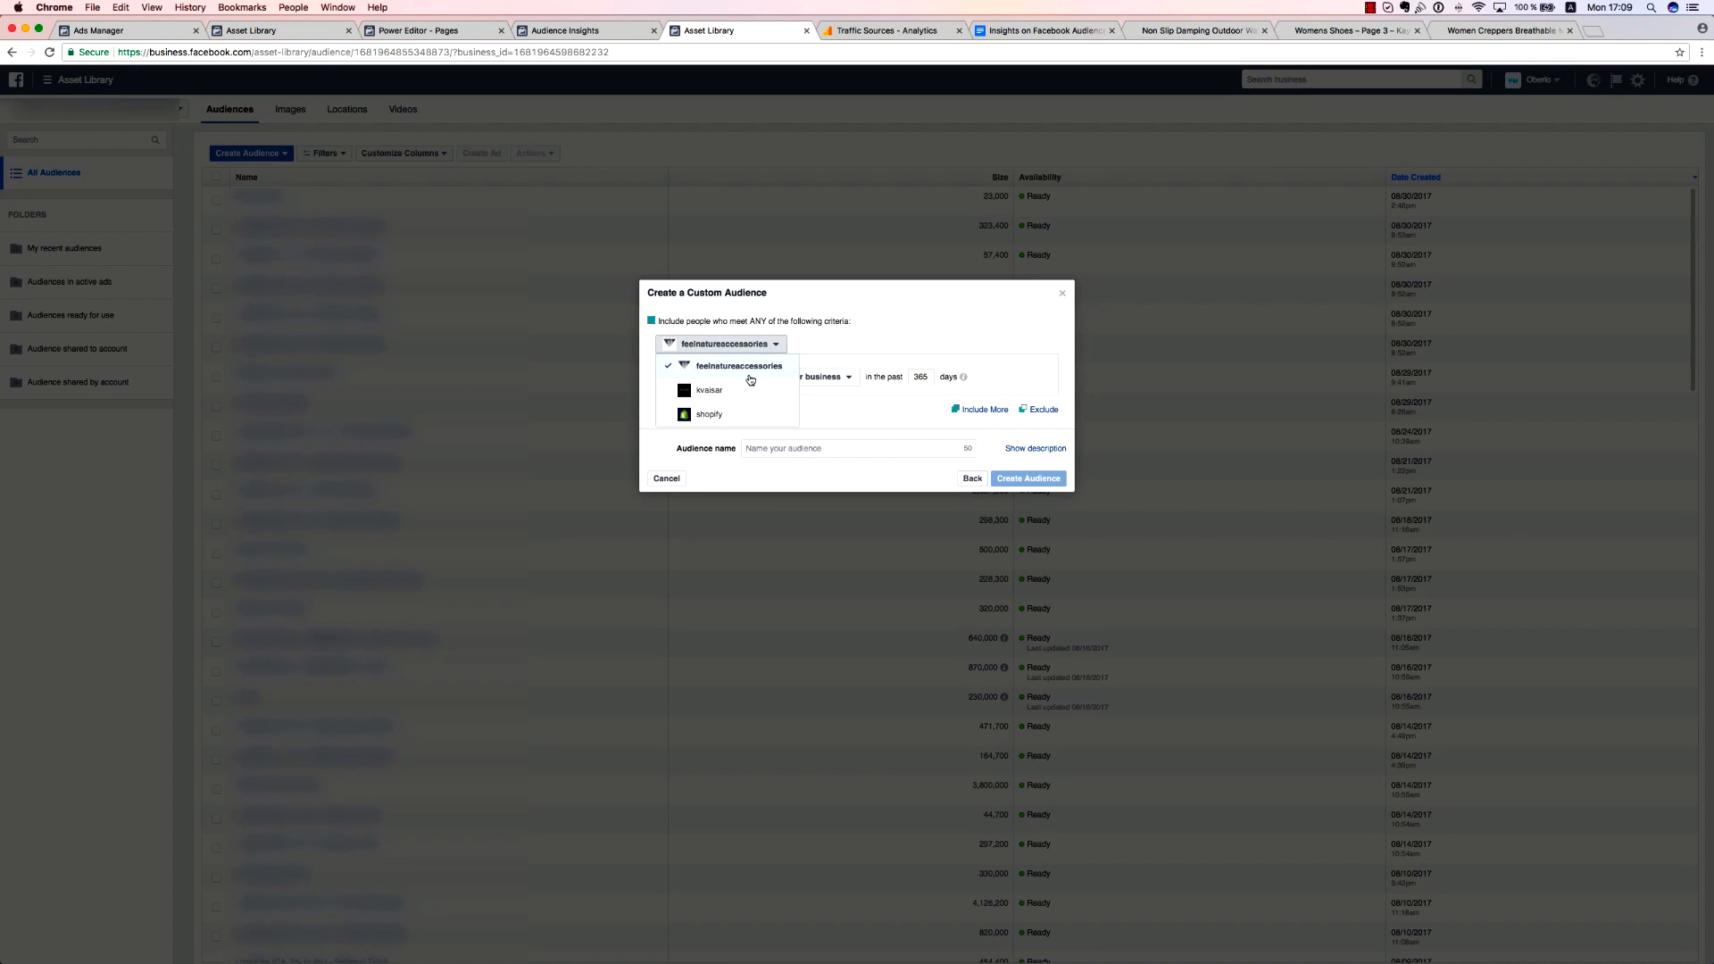
pyautogui.click(739, 419)
pyautogui.click(831, 382)
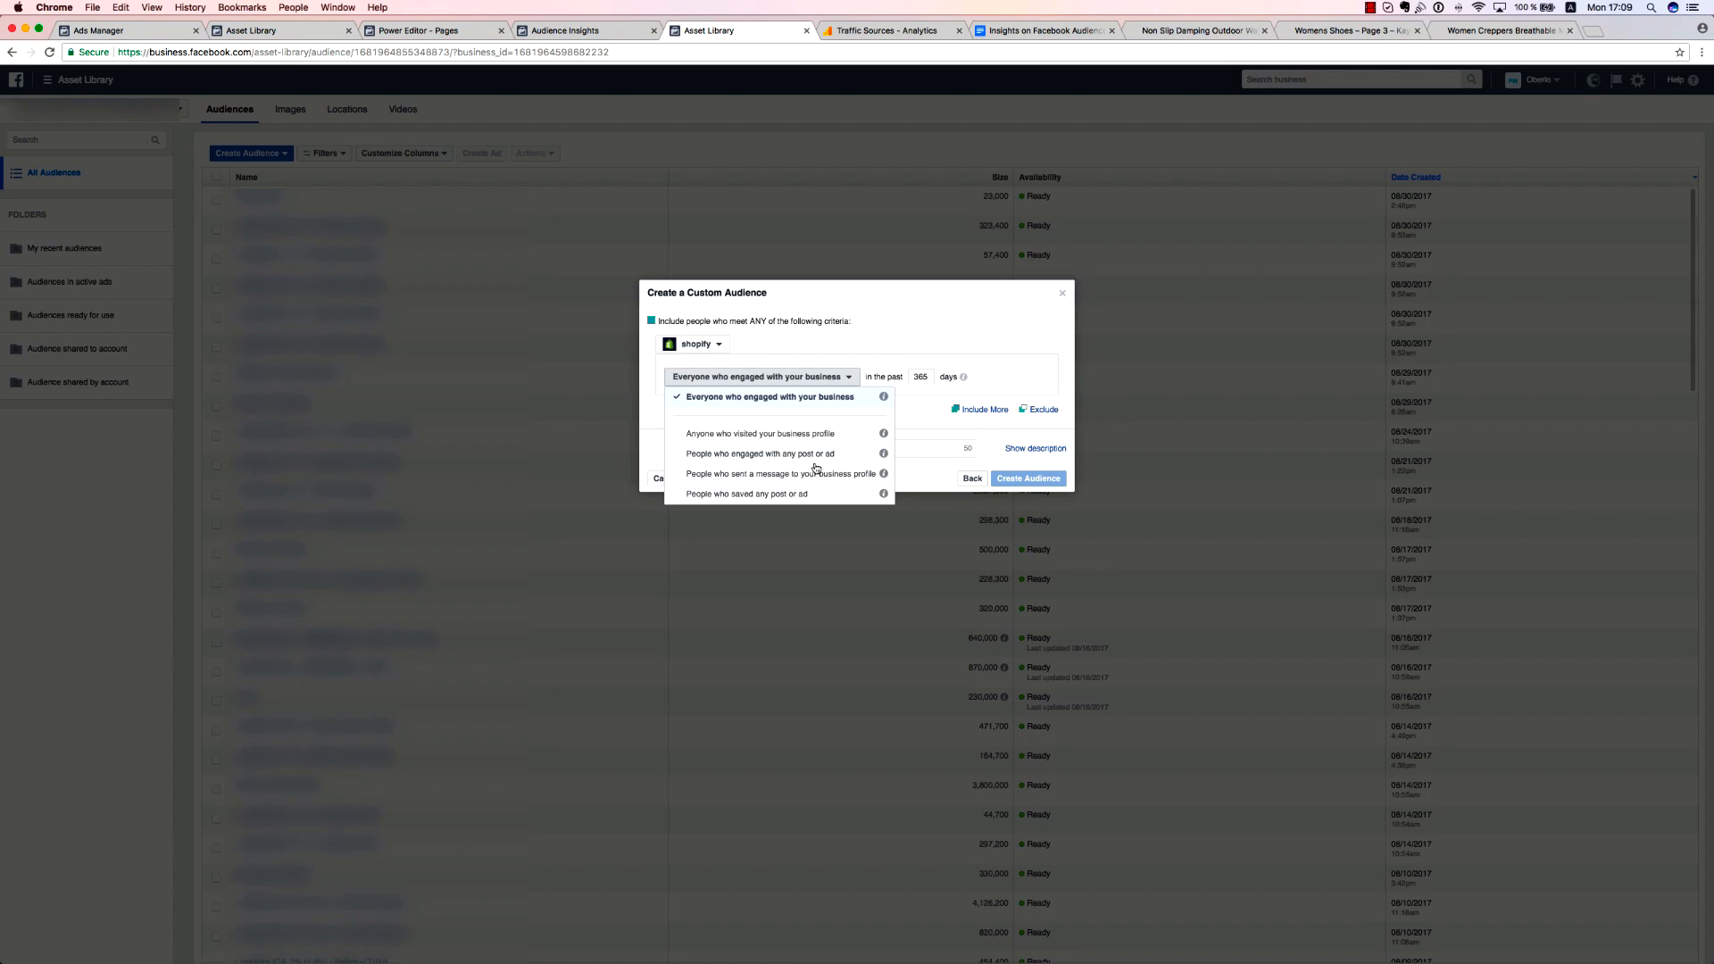
pyautogui.click(920, 430)
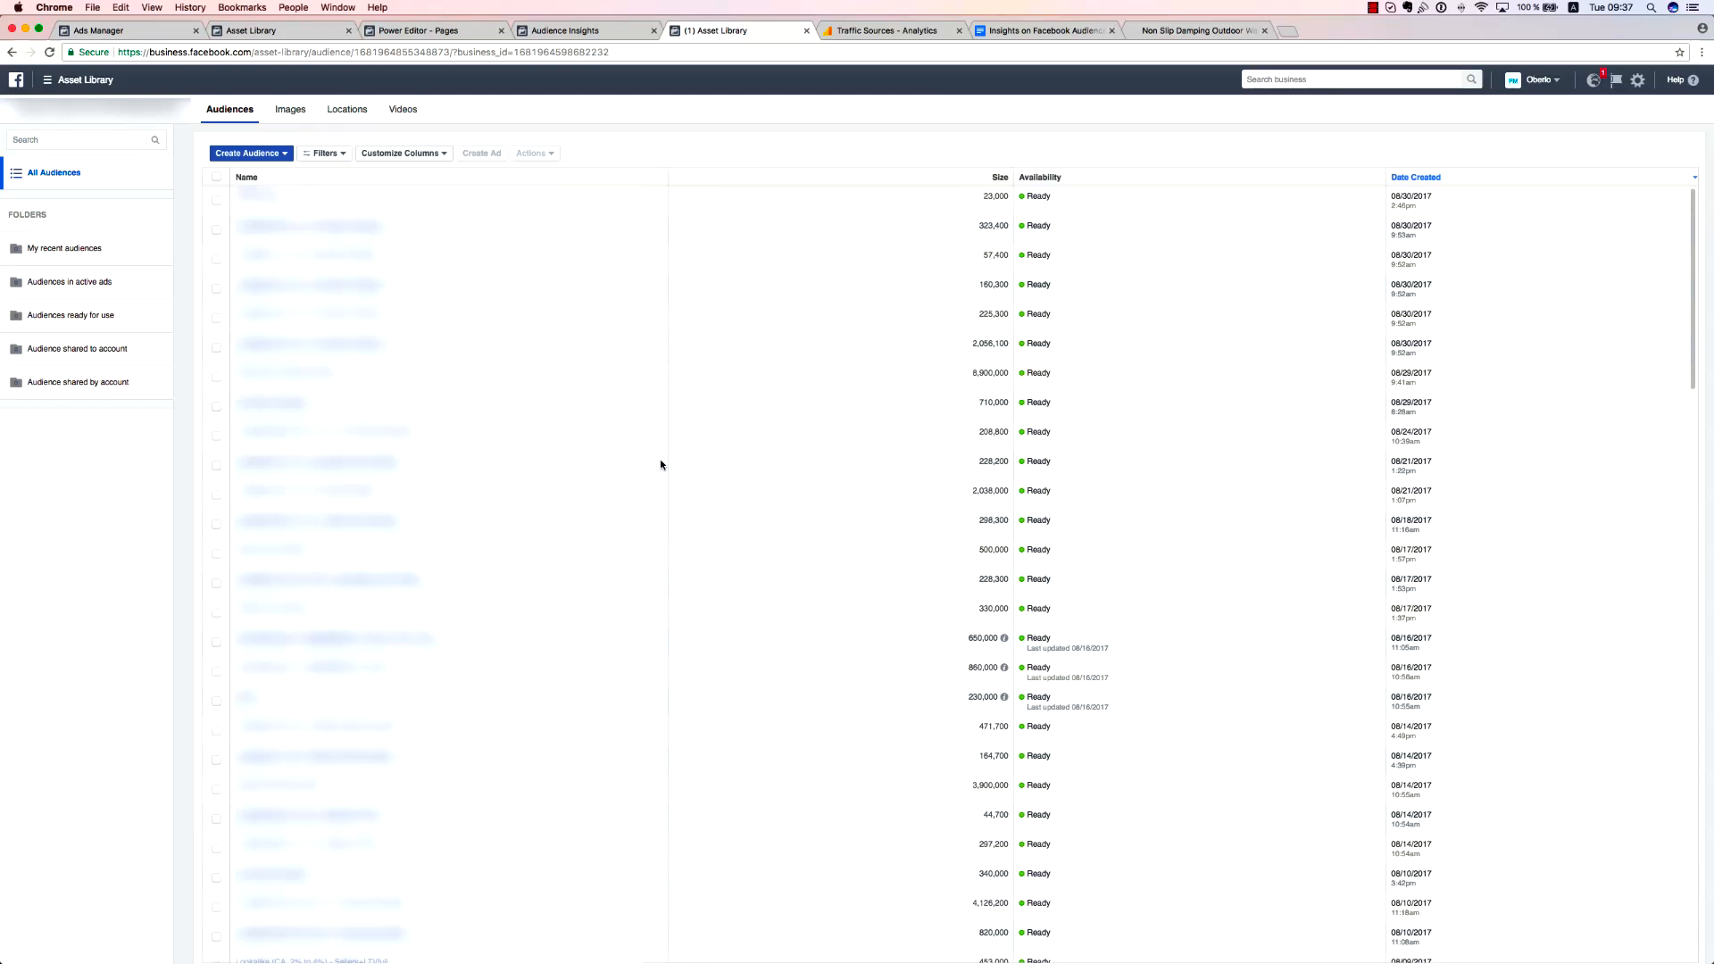
# Bring up the Create Audience menu listing Custom, Lookalike and Saved Audience.
pyautogui.click(286, 154)
pyautogui.click(237, 138)
pyautogui.click(251, 155)
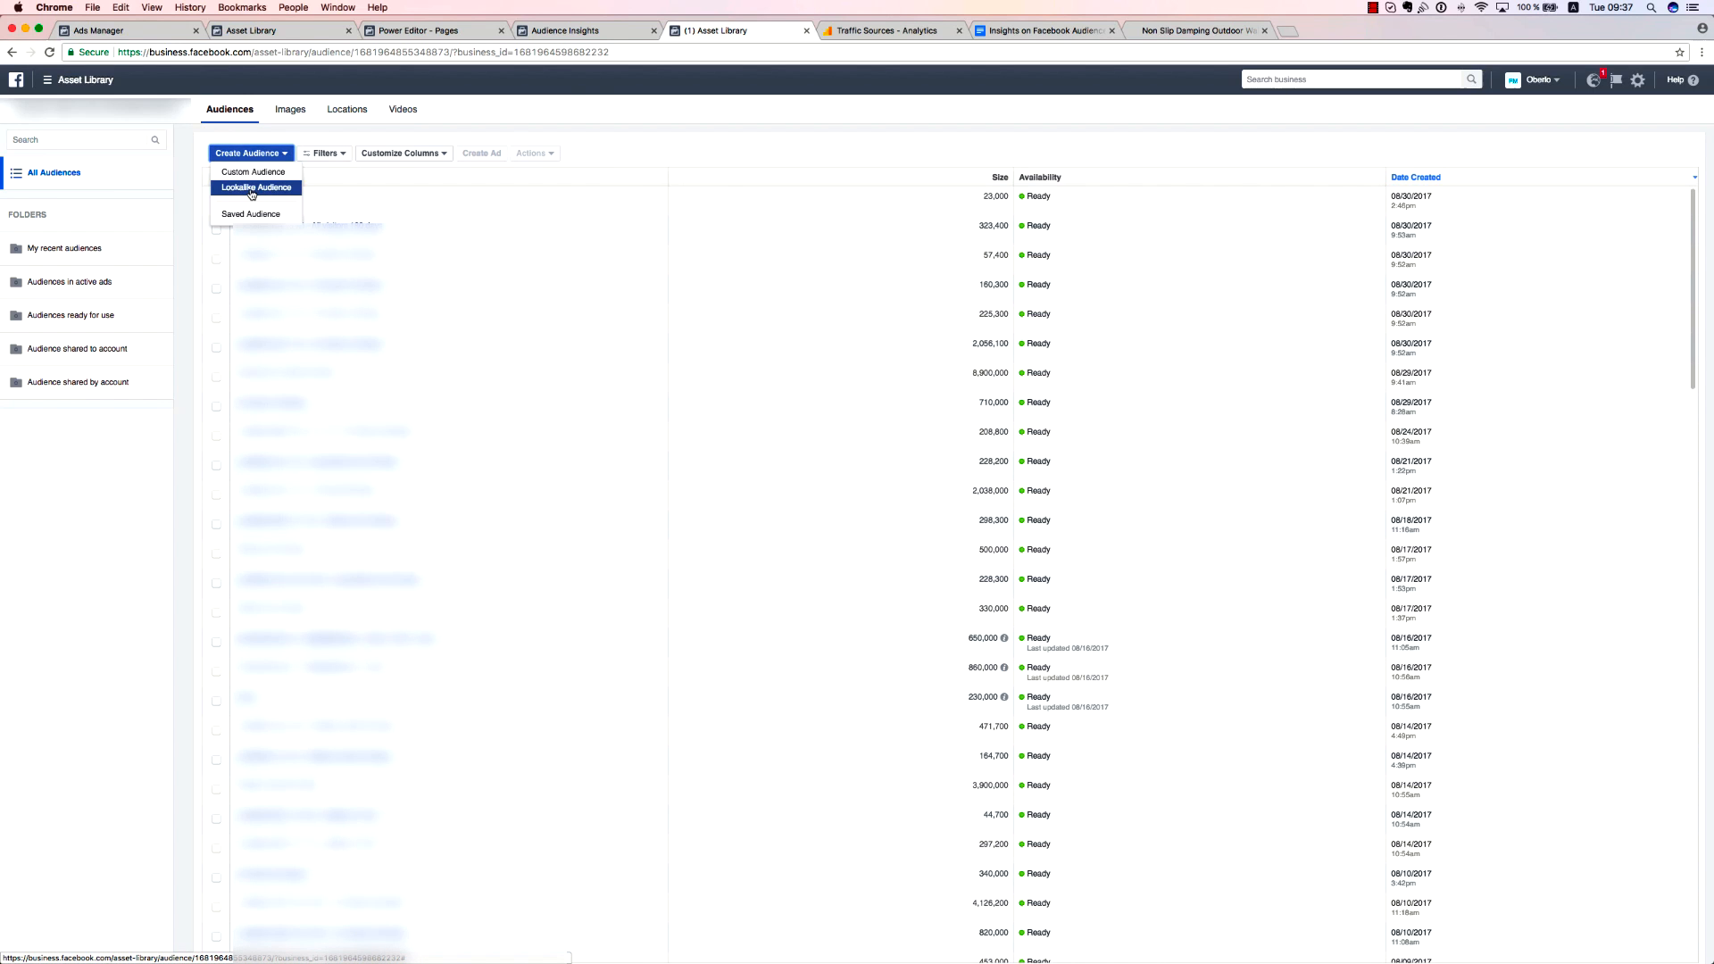
# Start a lookalike audience with All visitors (90 days) as its source.
pyautogui.click(250, 187)
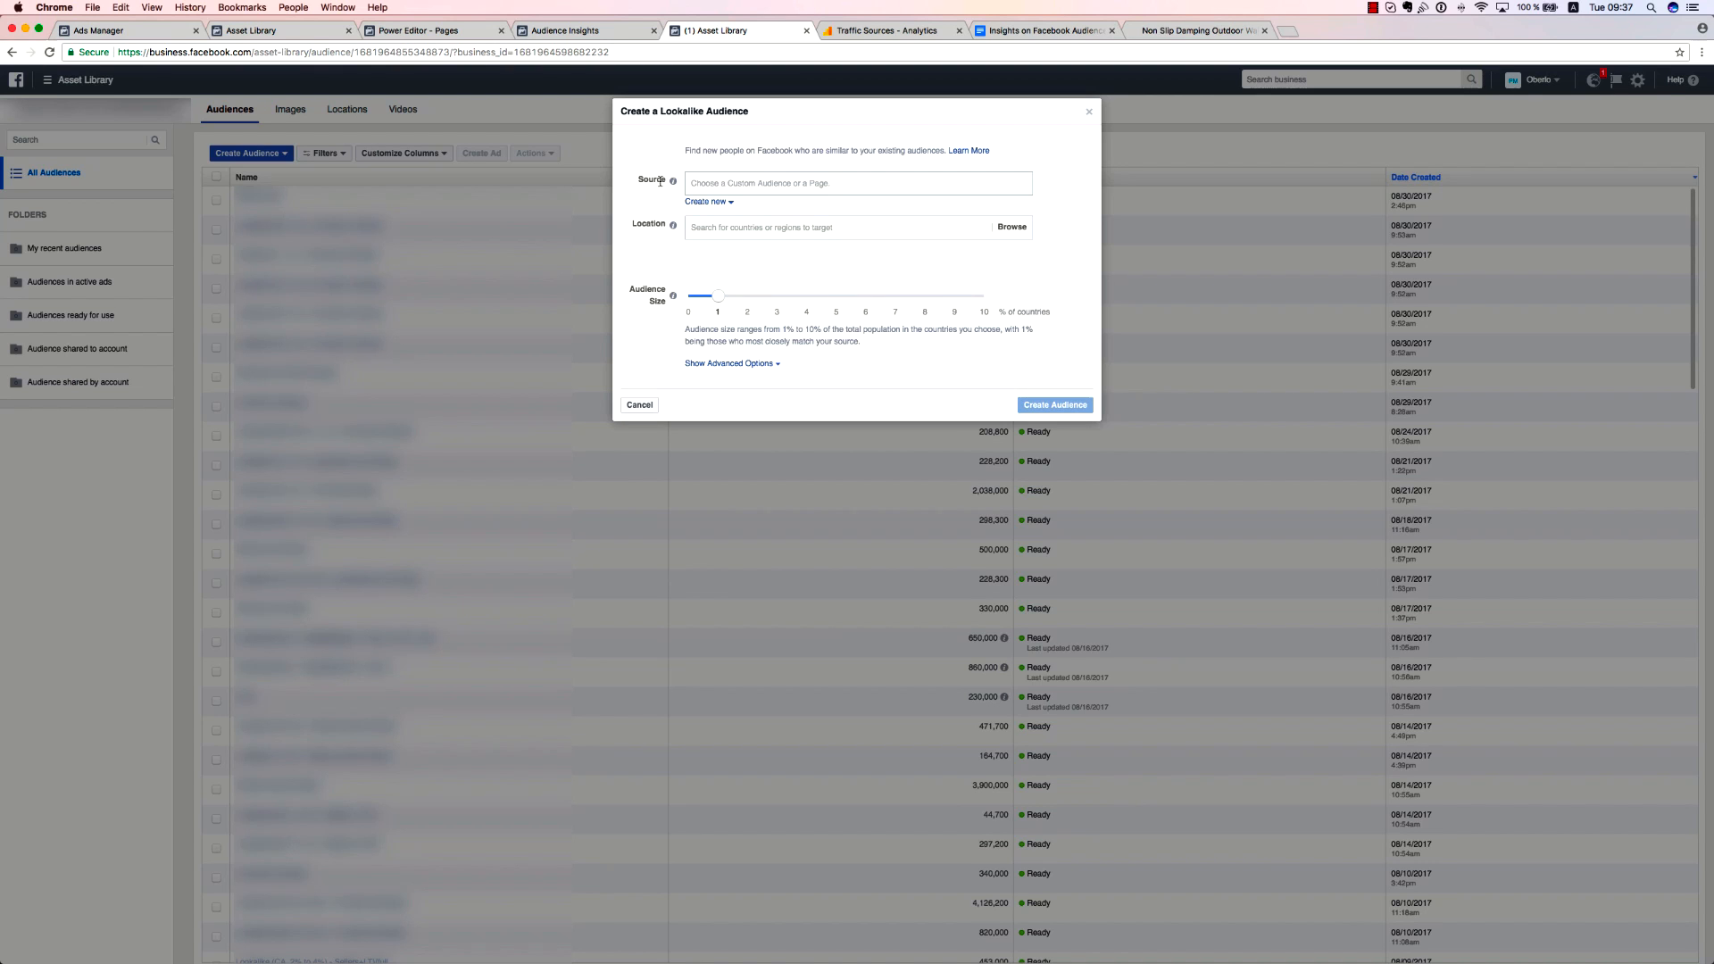
pyautogui.click(795, 187)
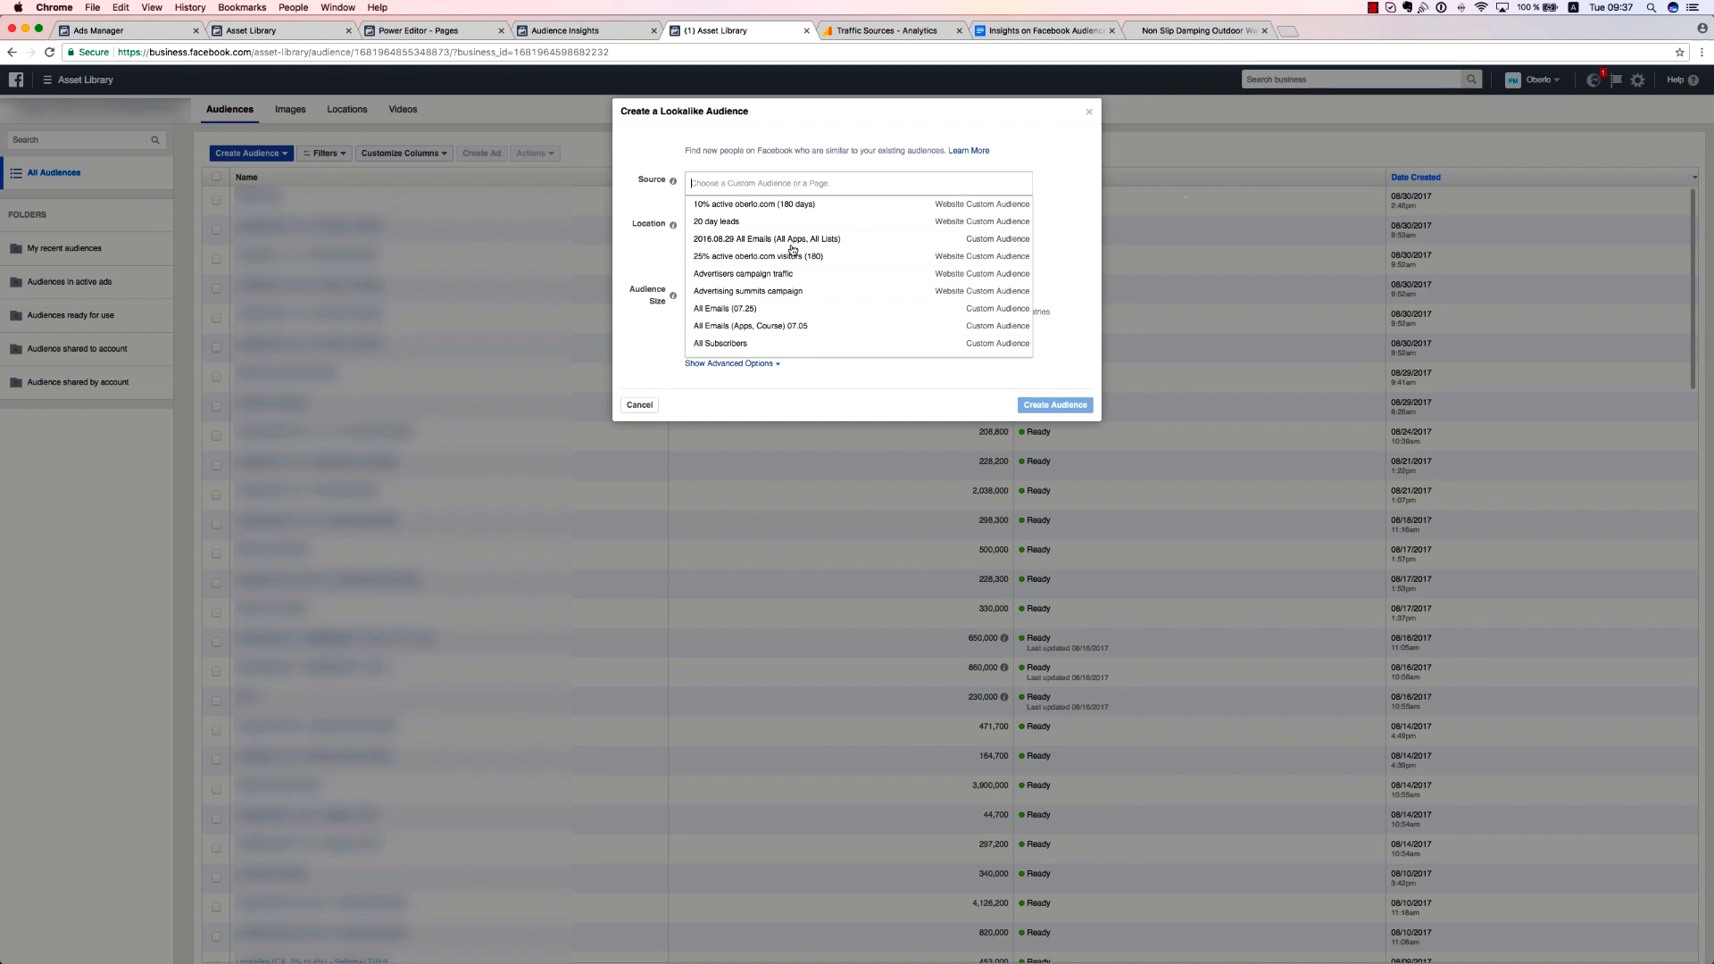
pyautogui.scroll(-2, 791, 250)
pyautogui.scroll(-2, 792, 251)
pyautogui.scroll(-2, 792, 251)
pyautogui.scroll(-1, 791, 251)
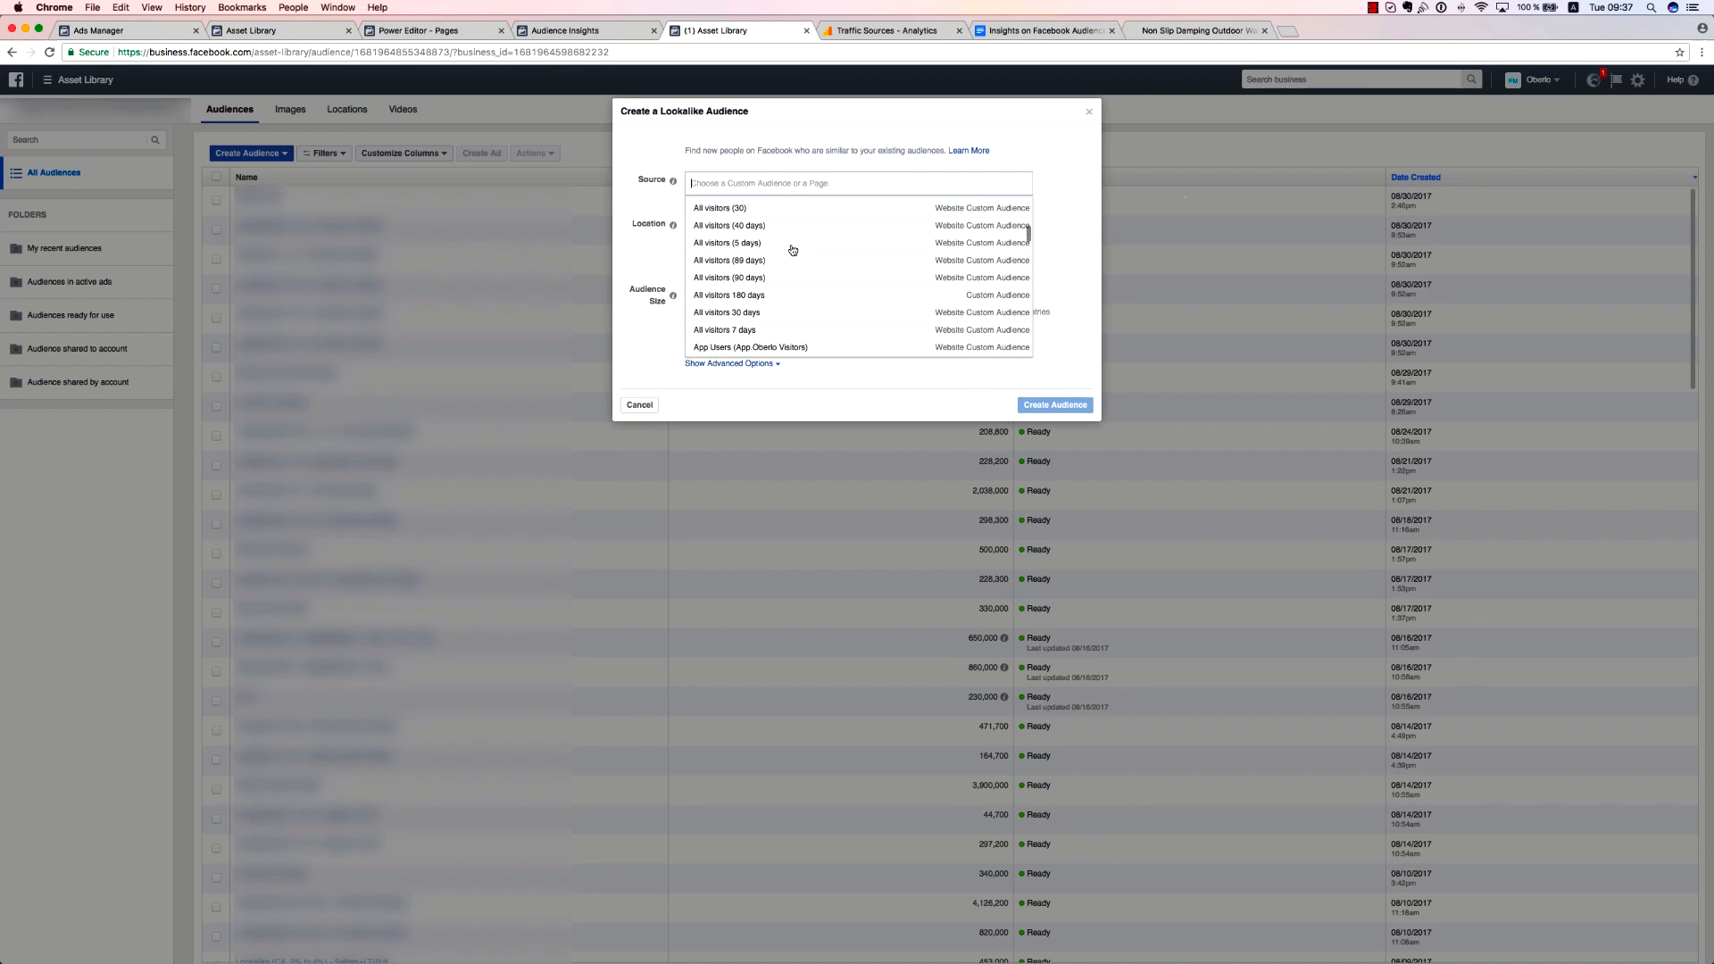
pyautogui.scroll(-2, 792, 250)
pyautogui.scroll(5, 792, 251)
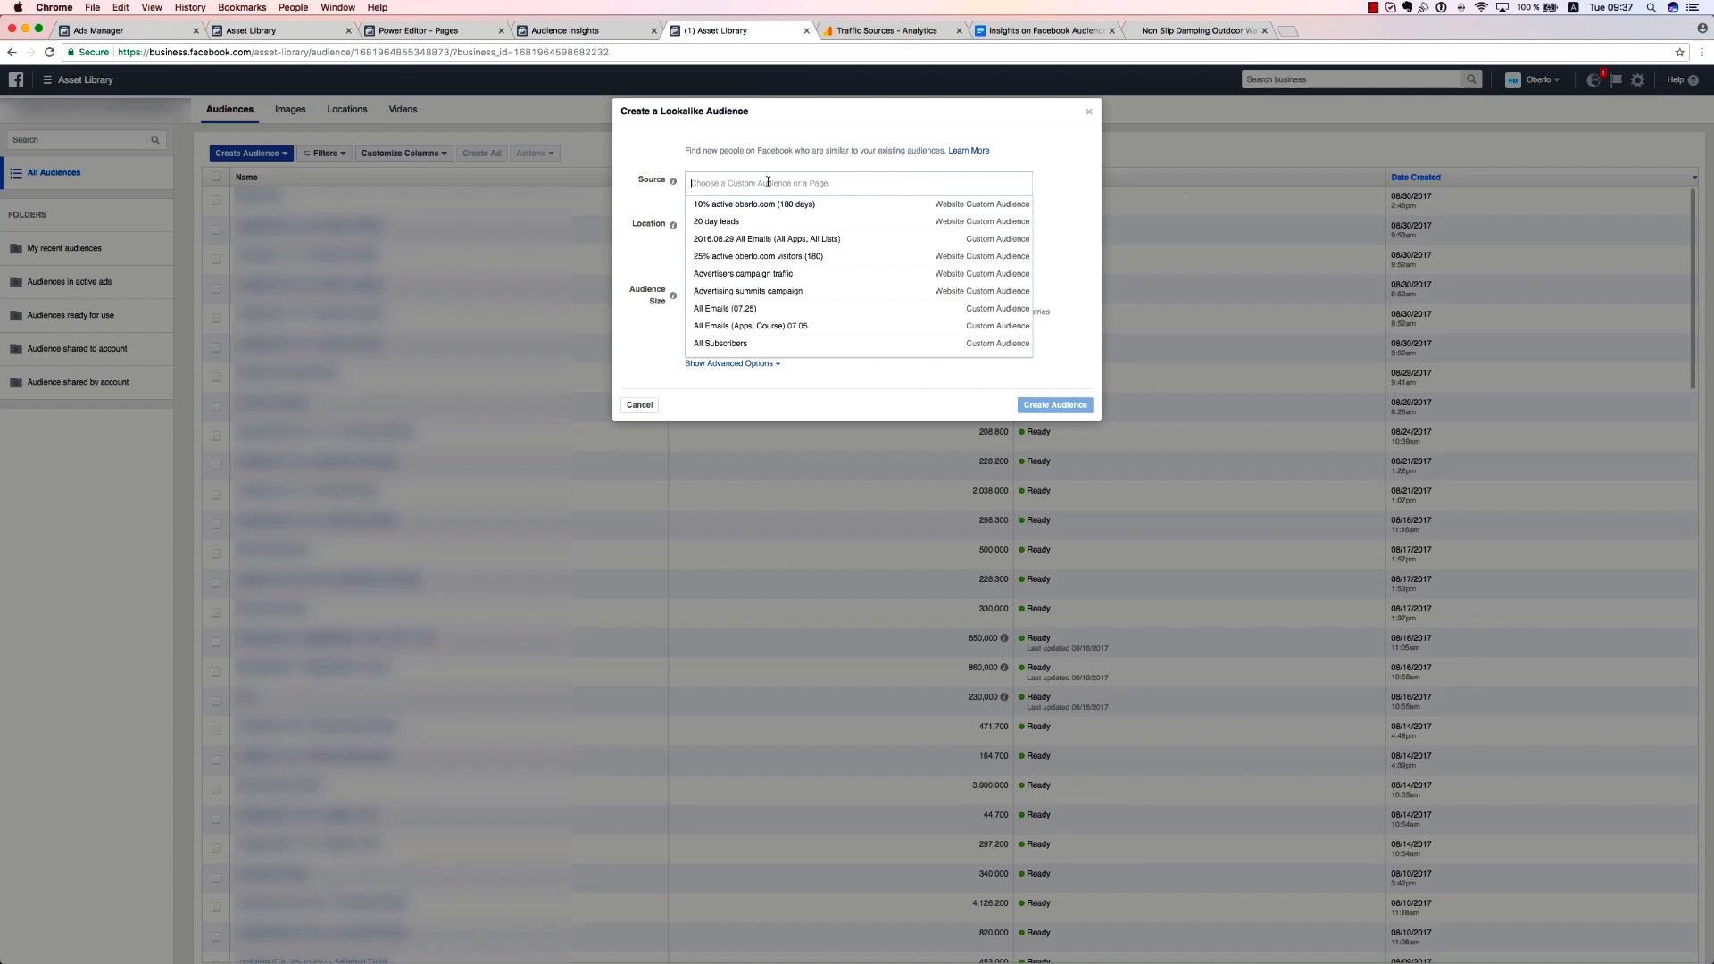
pyautogui.write('vi')
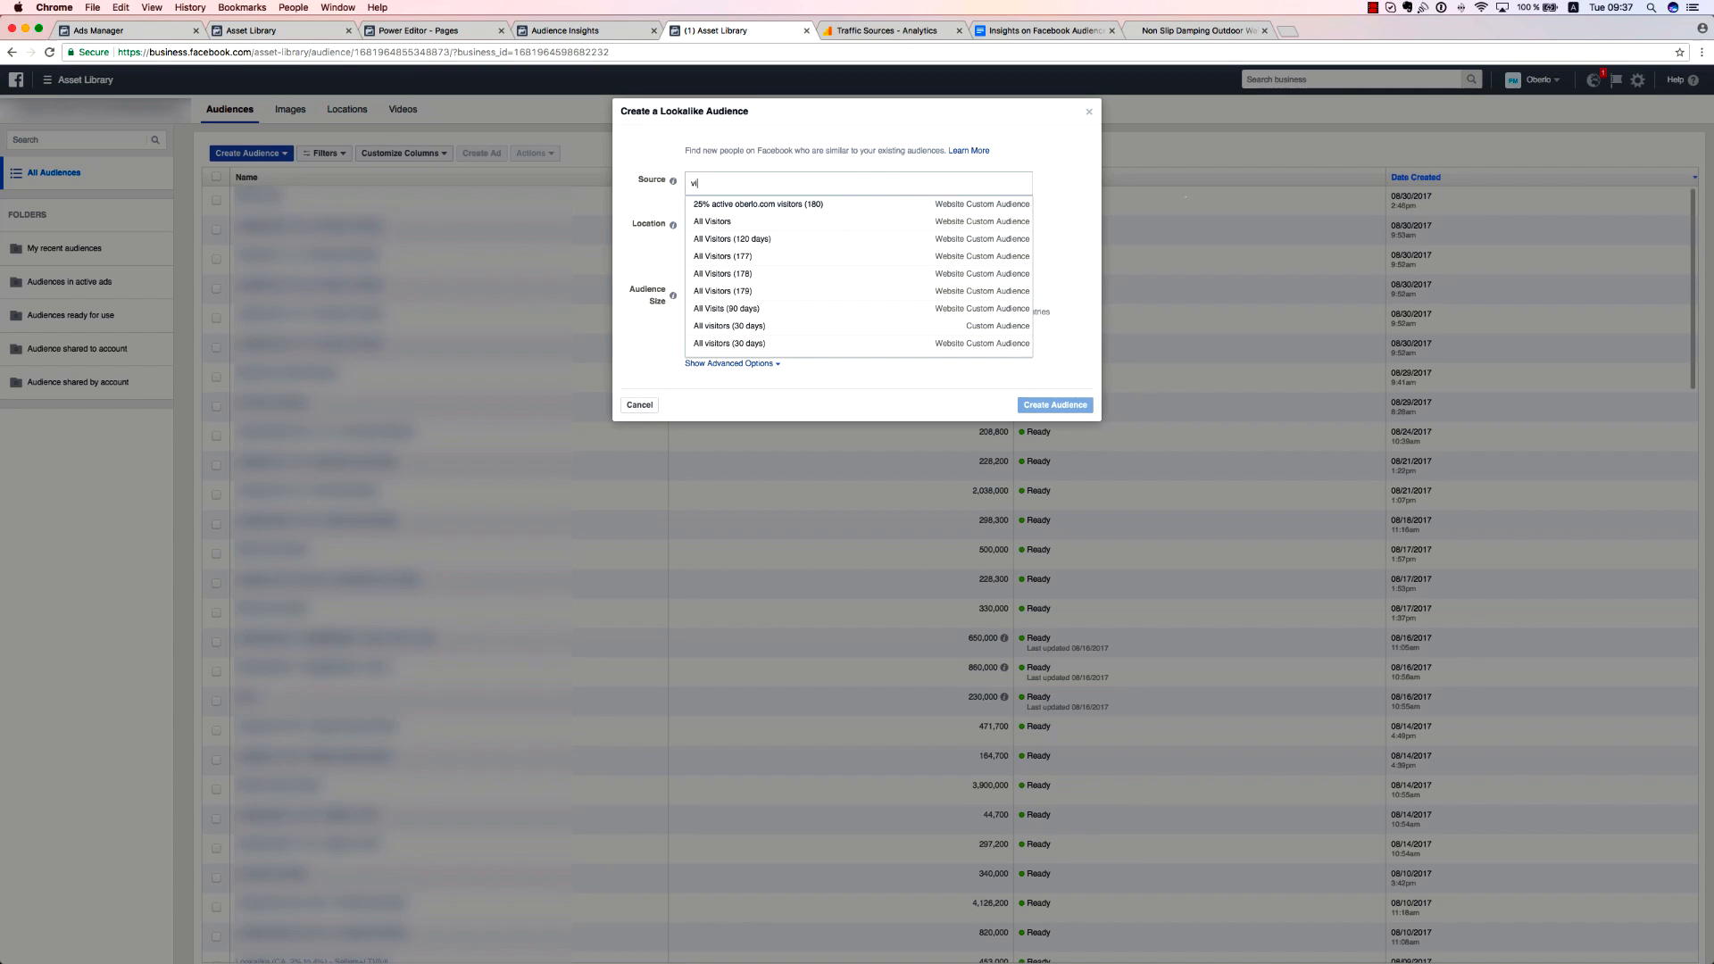
pyautogui.write('sitors')
pyautogui.scroll(-3, 848, 293)
pyautogui.click(760, 304)
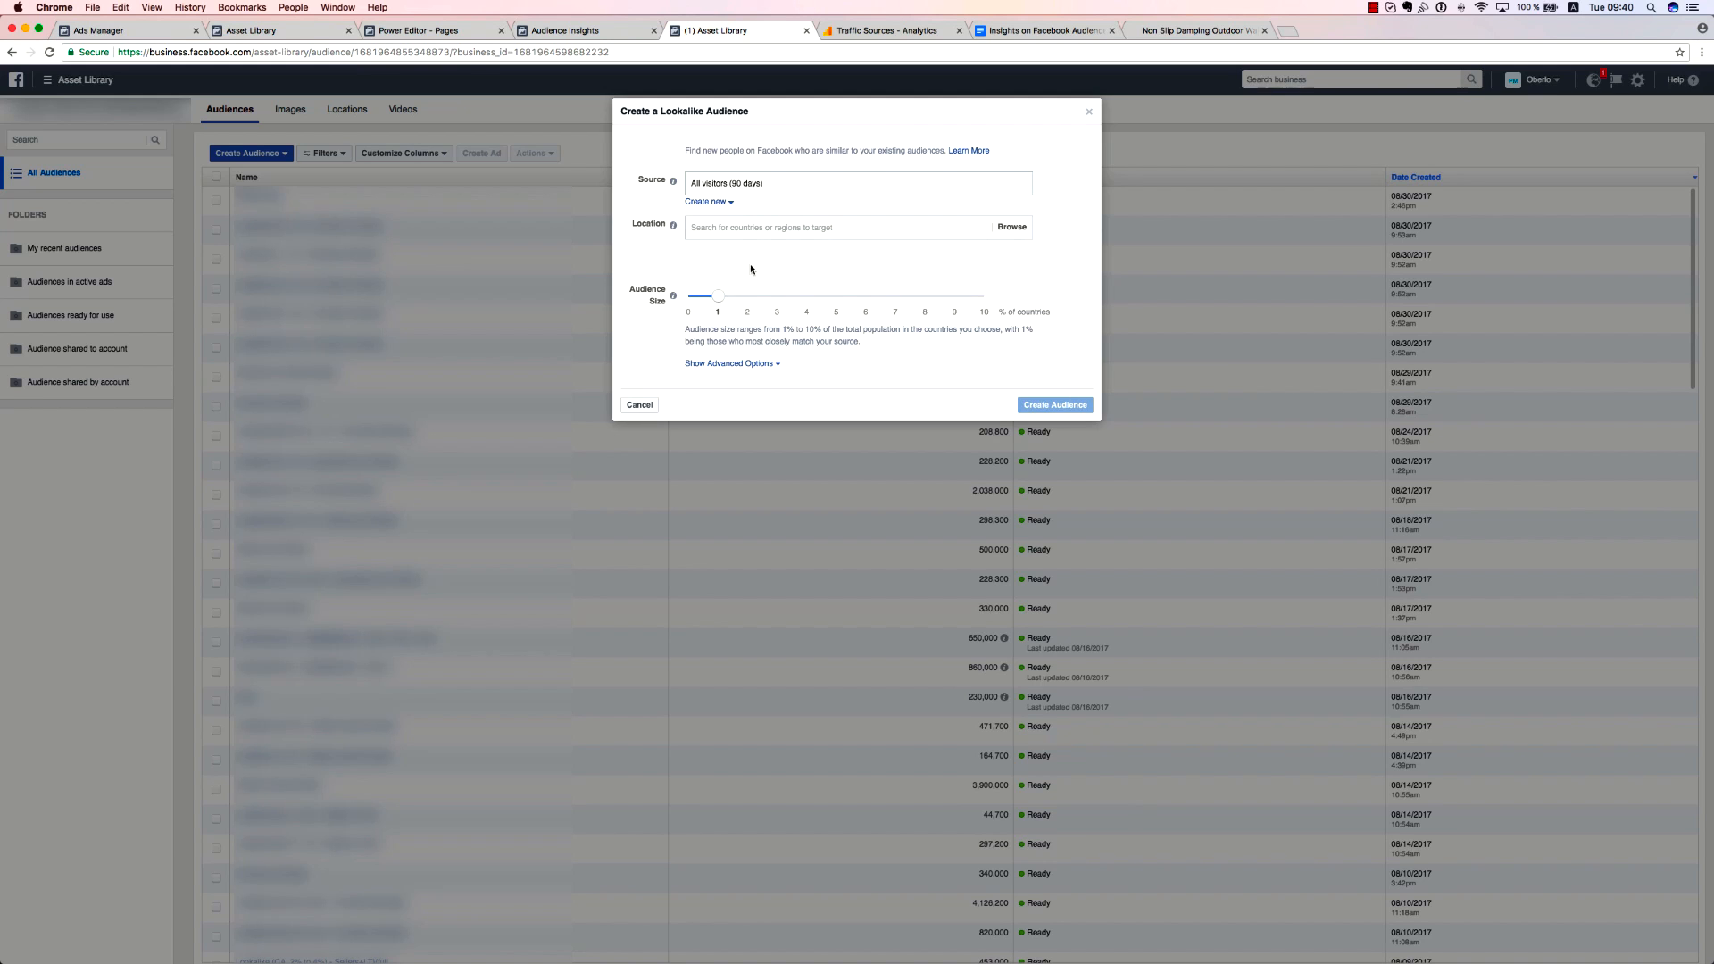
# Start a new Custom Audience With LTV as the lookalike source.
pyautogui.click(714, 203)
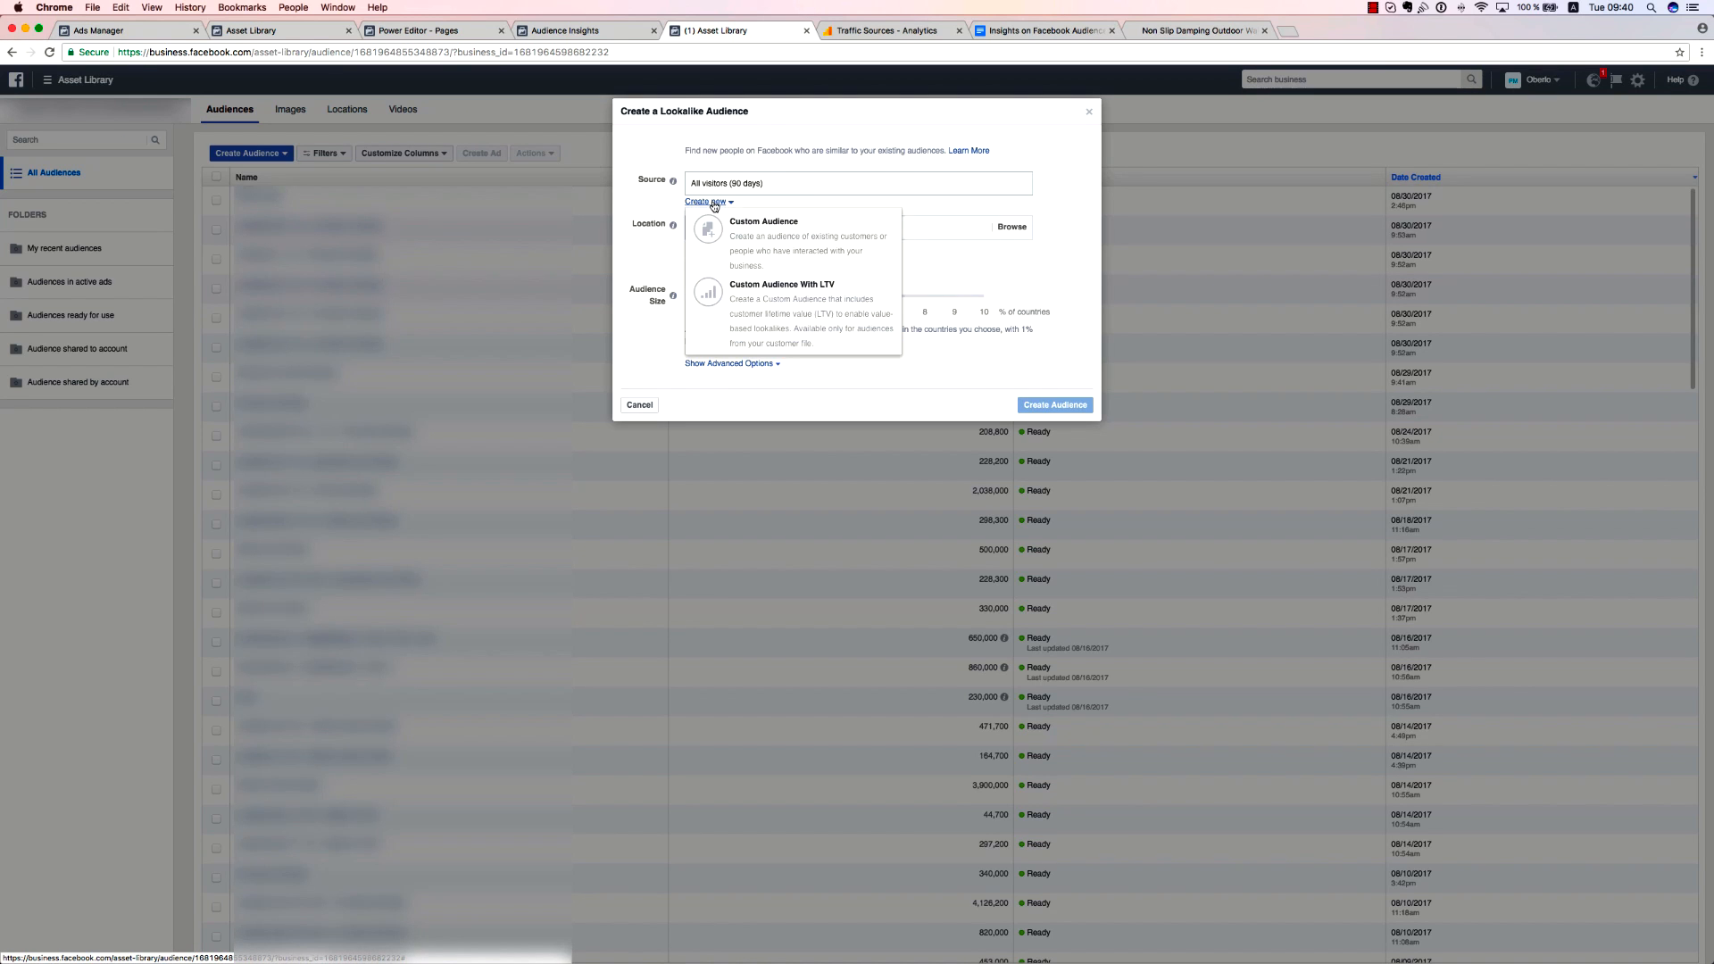
pyautogui.click(772, 308)
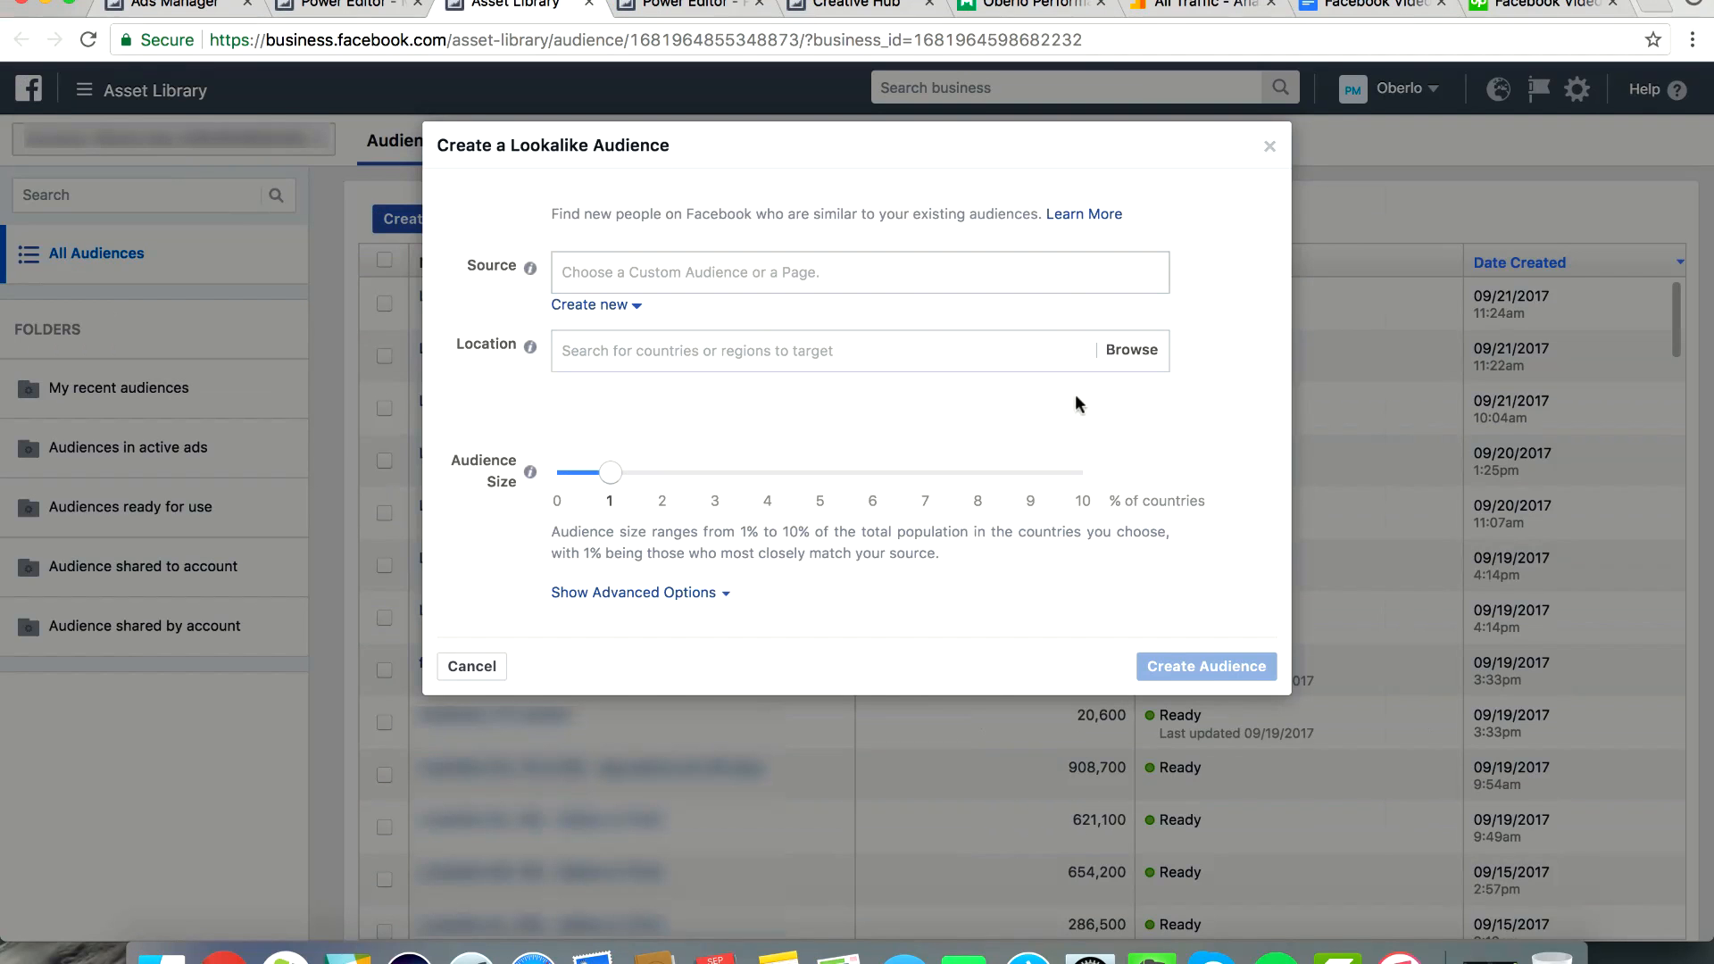
# Set All Visits (90 days) as the lookalike source and United States as the location.
pyautogui.click(897, 269)
pyautogui.write('all vis')
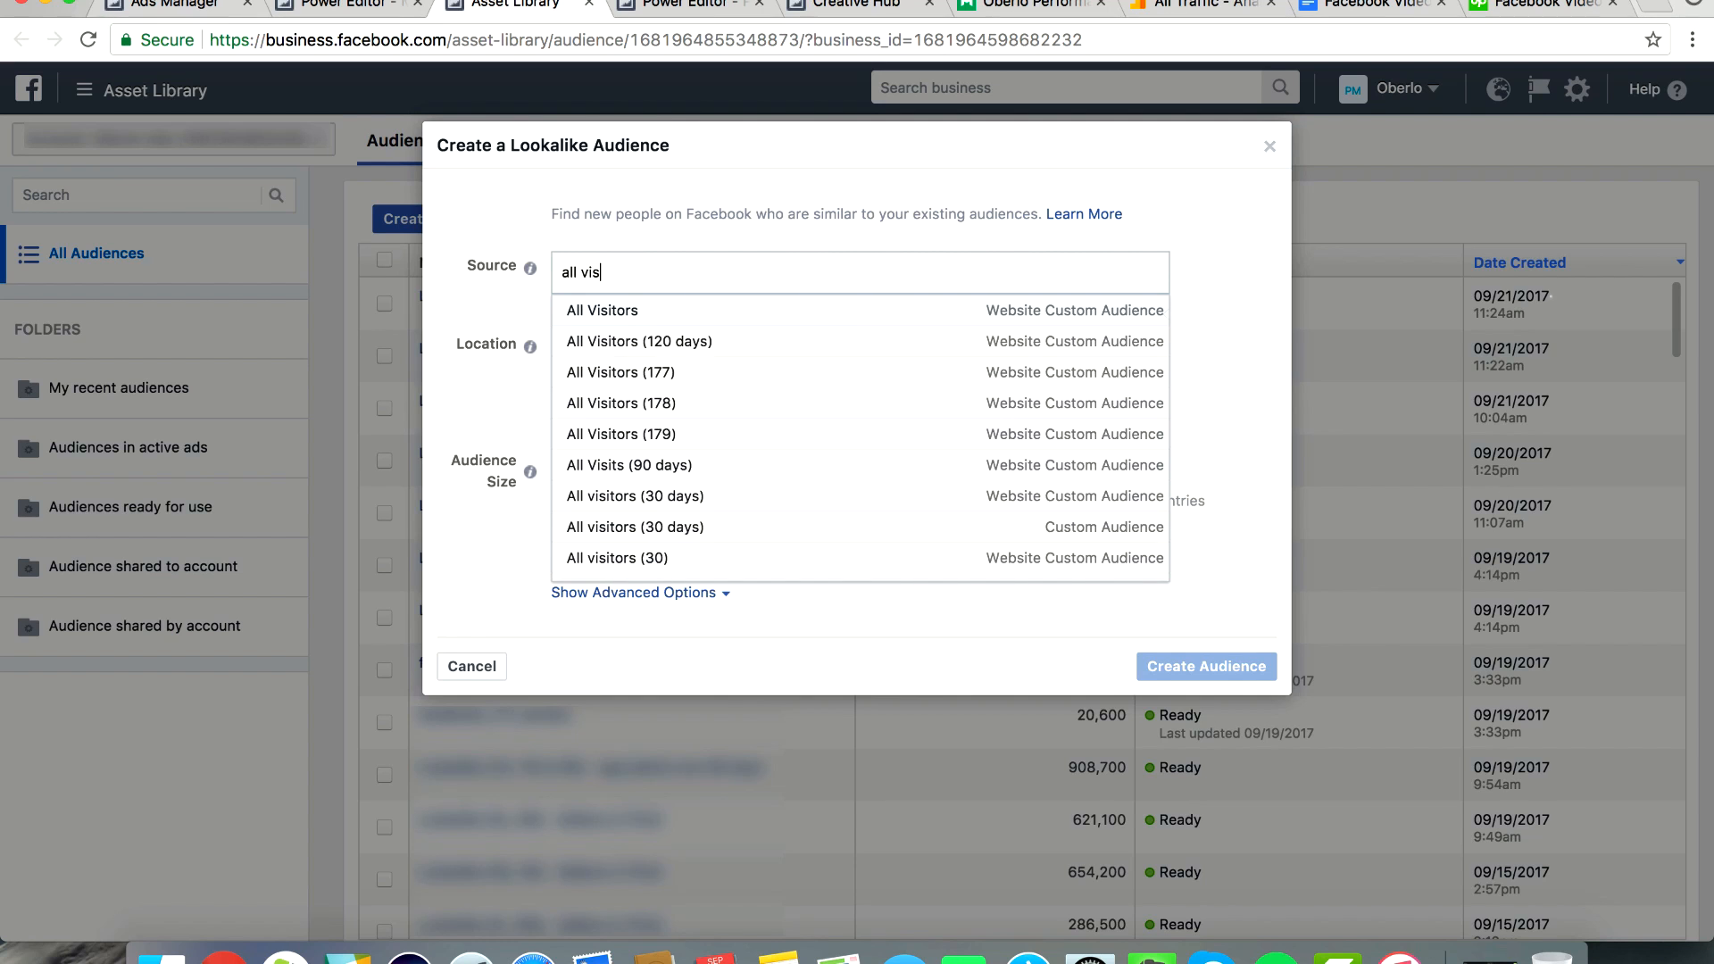
pyautogui.write('i')
pyautogui.click(630, 465)
pyautogui.click(686, 350)
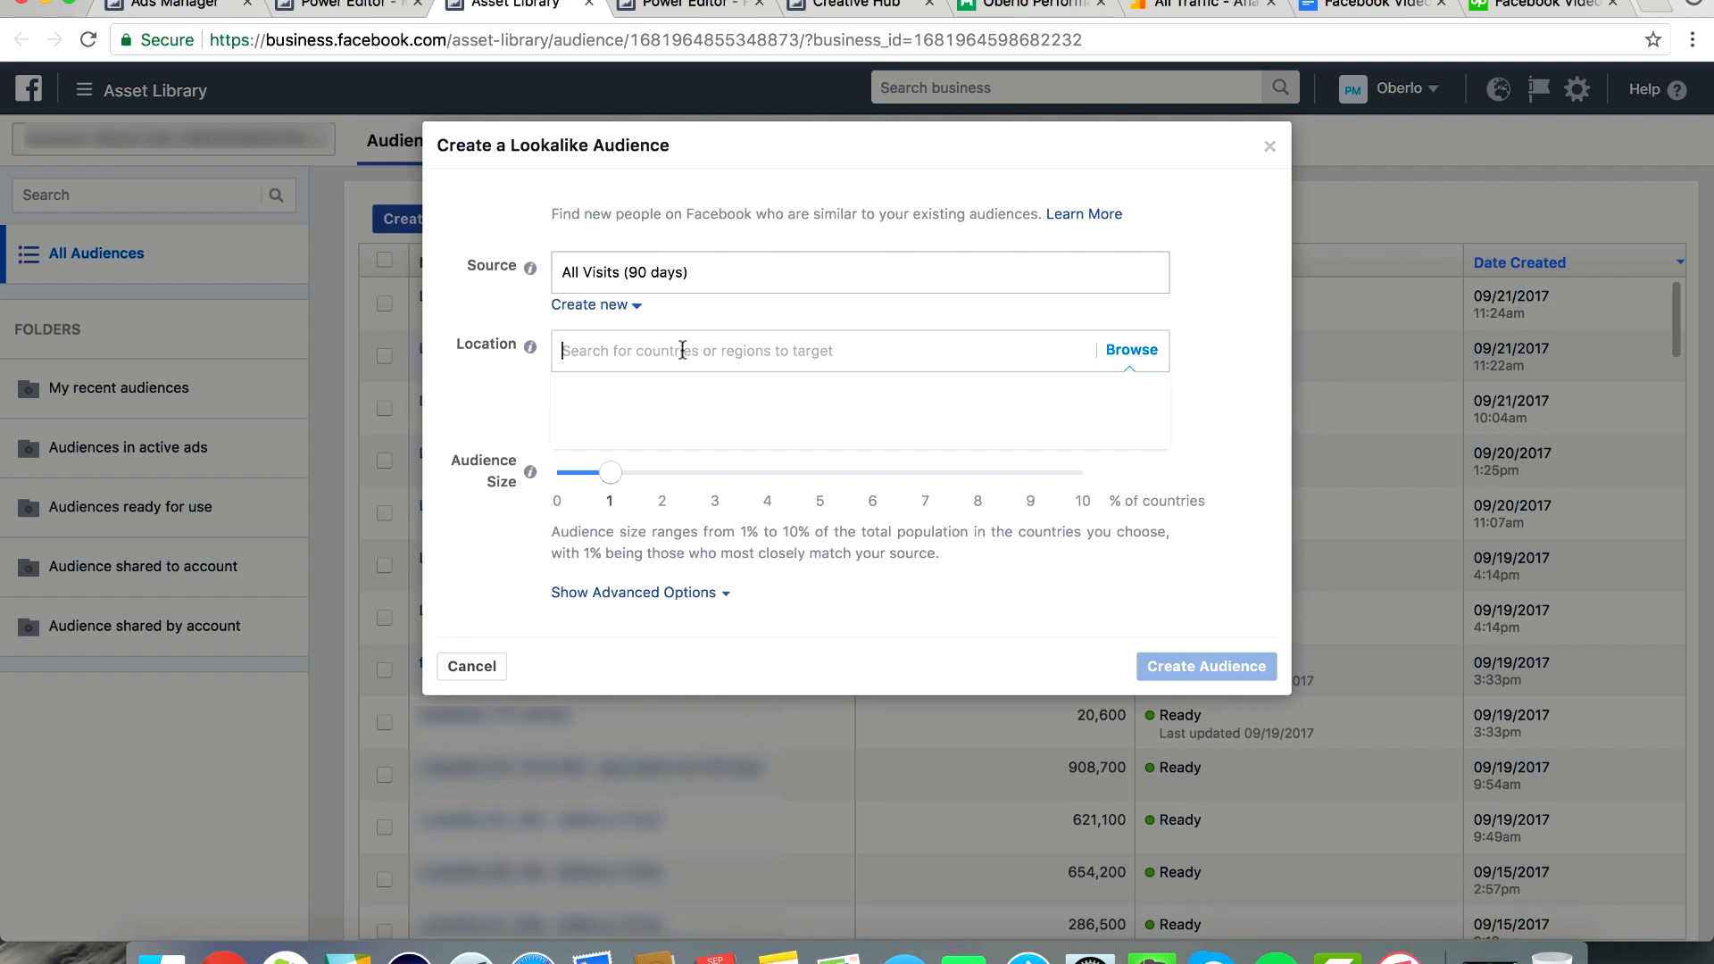
pyautogui.write('unit')
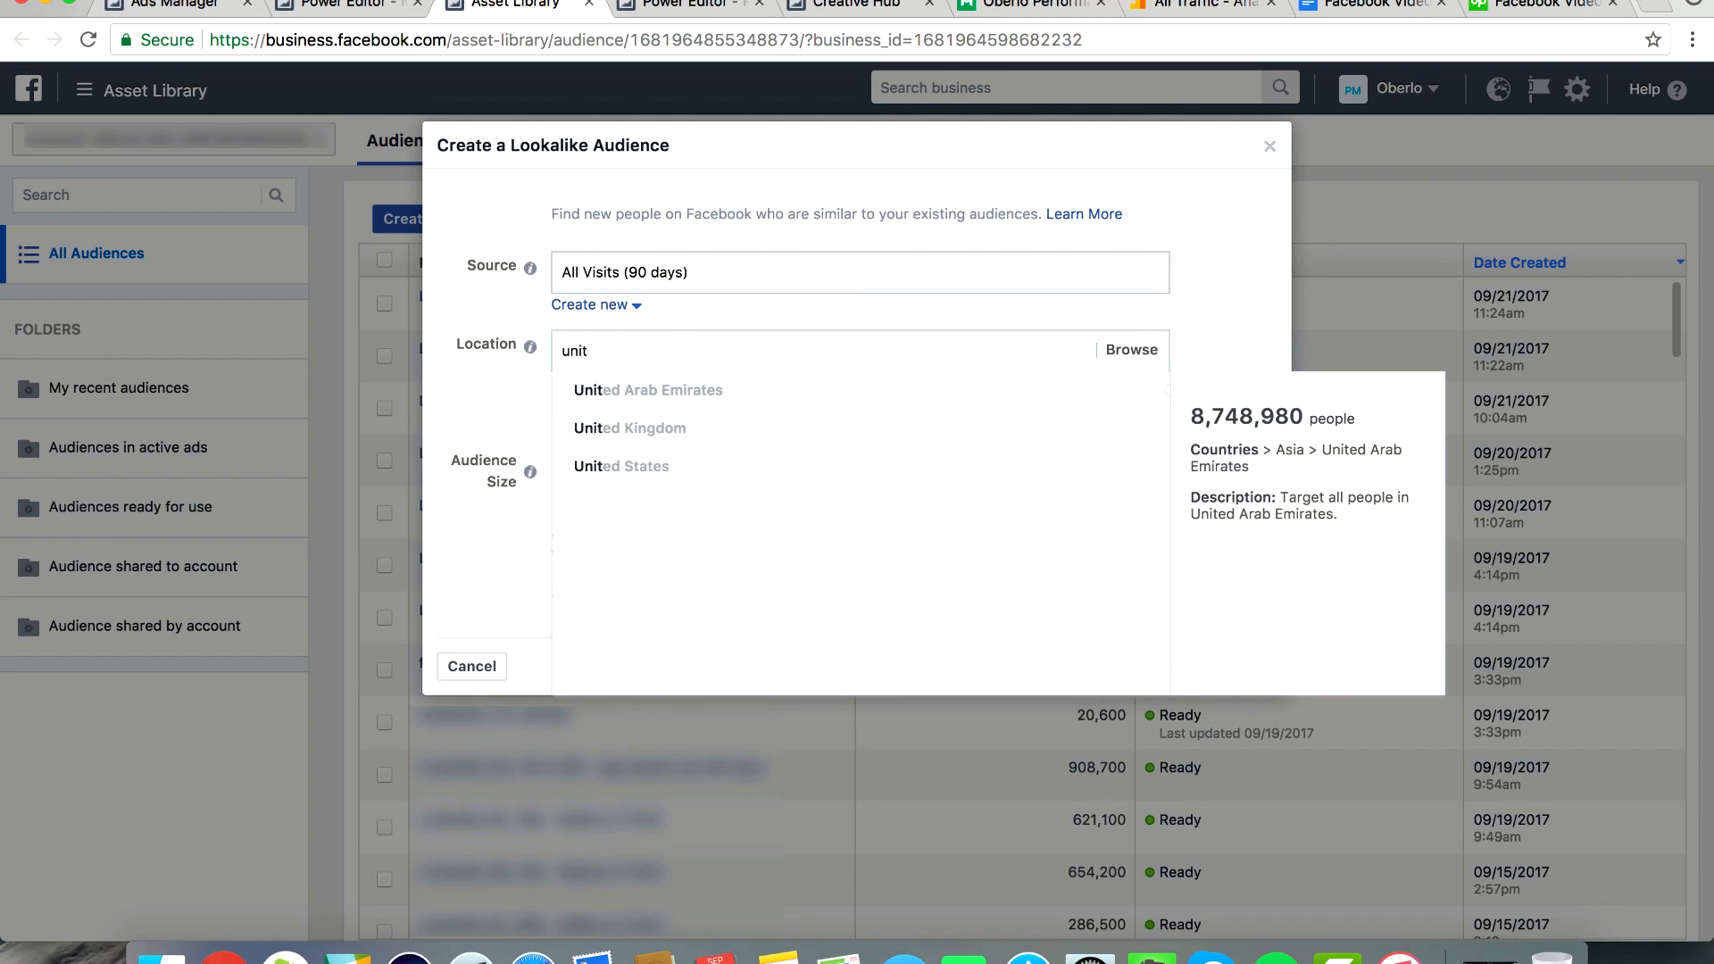
pyautogui.write('ed')
pyautogui.click(643, 470)
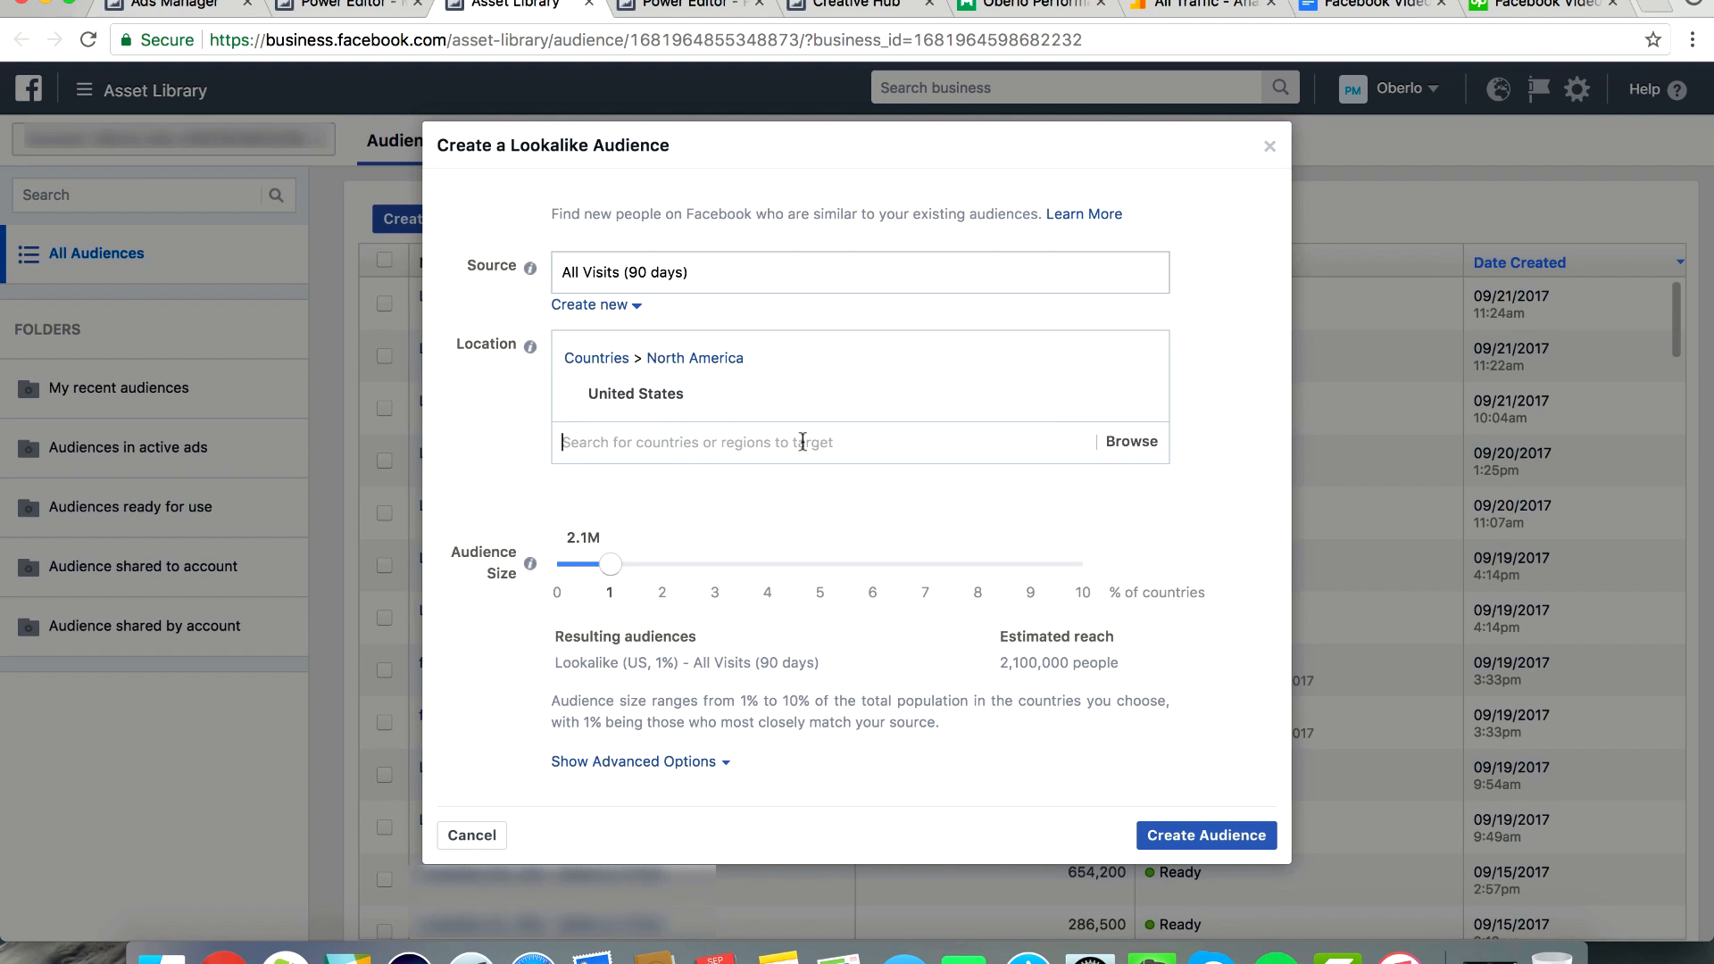
# Browse the location picker's country and region groups, including Asia, without changing the selection.
pyautogui.click(1132, 442)
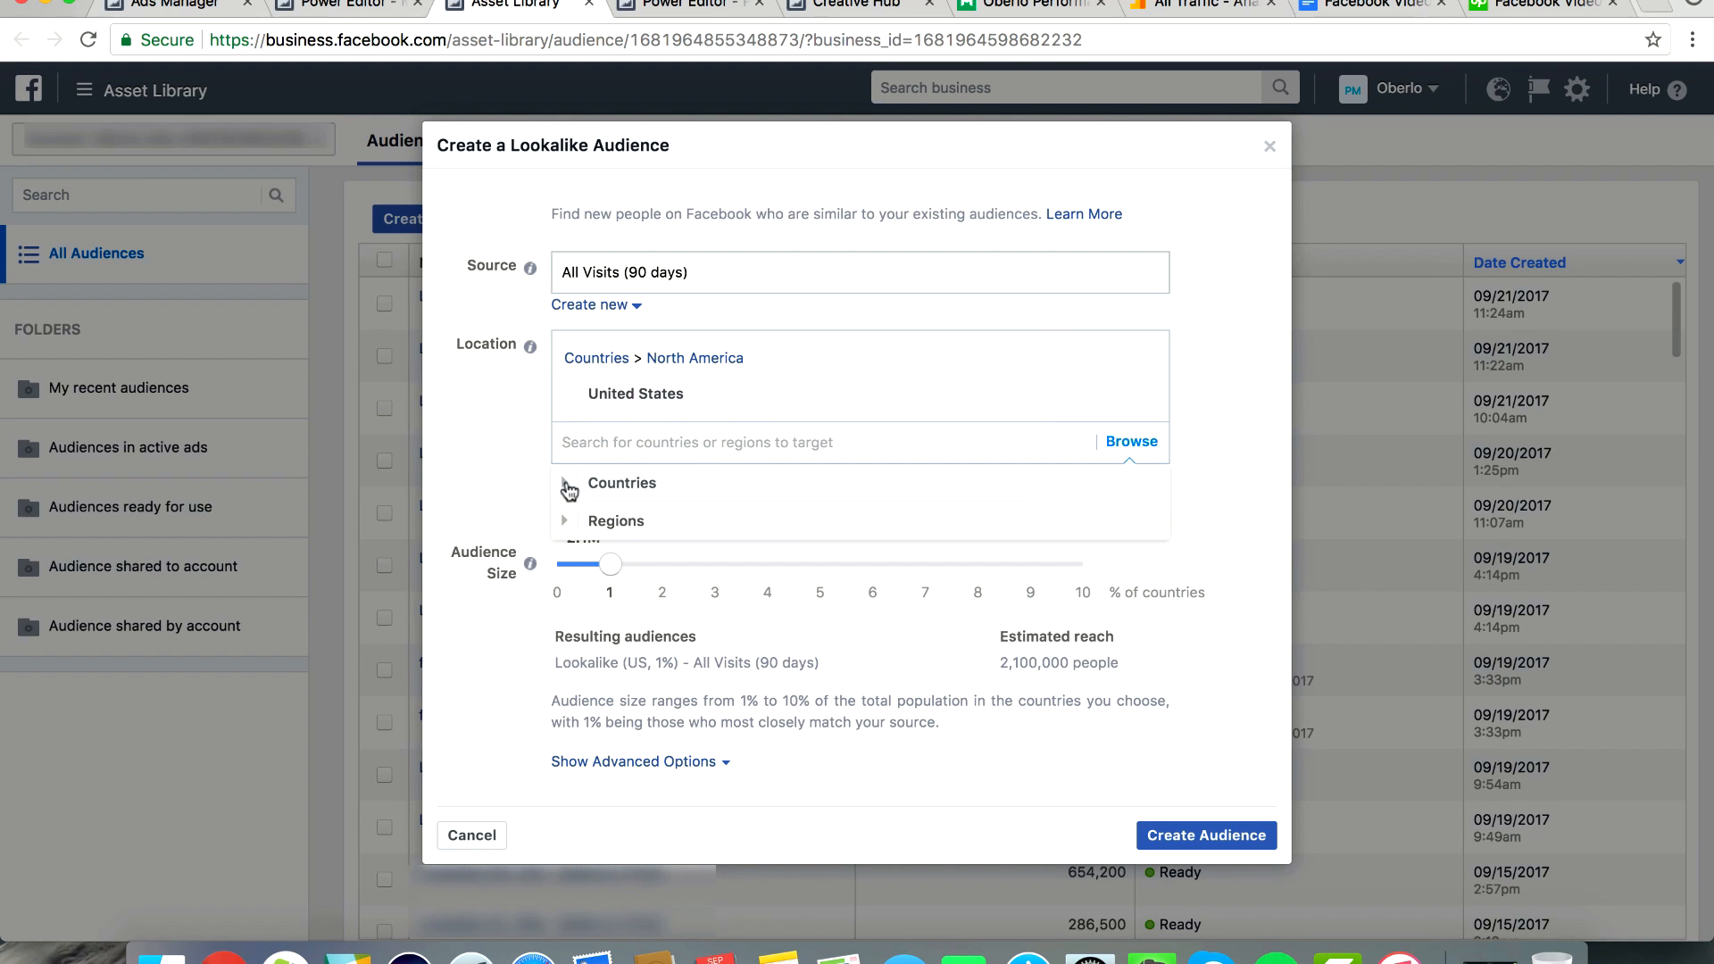
pyautogui.click(569, 485)
pyautogui.click(581, 554)
pyautogui.scroll(-1, 670, 669)
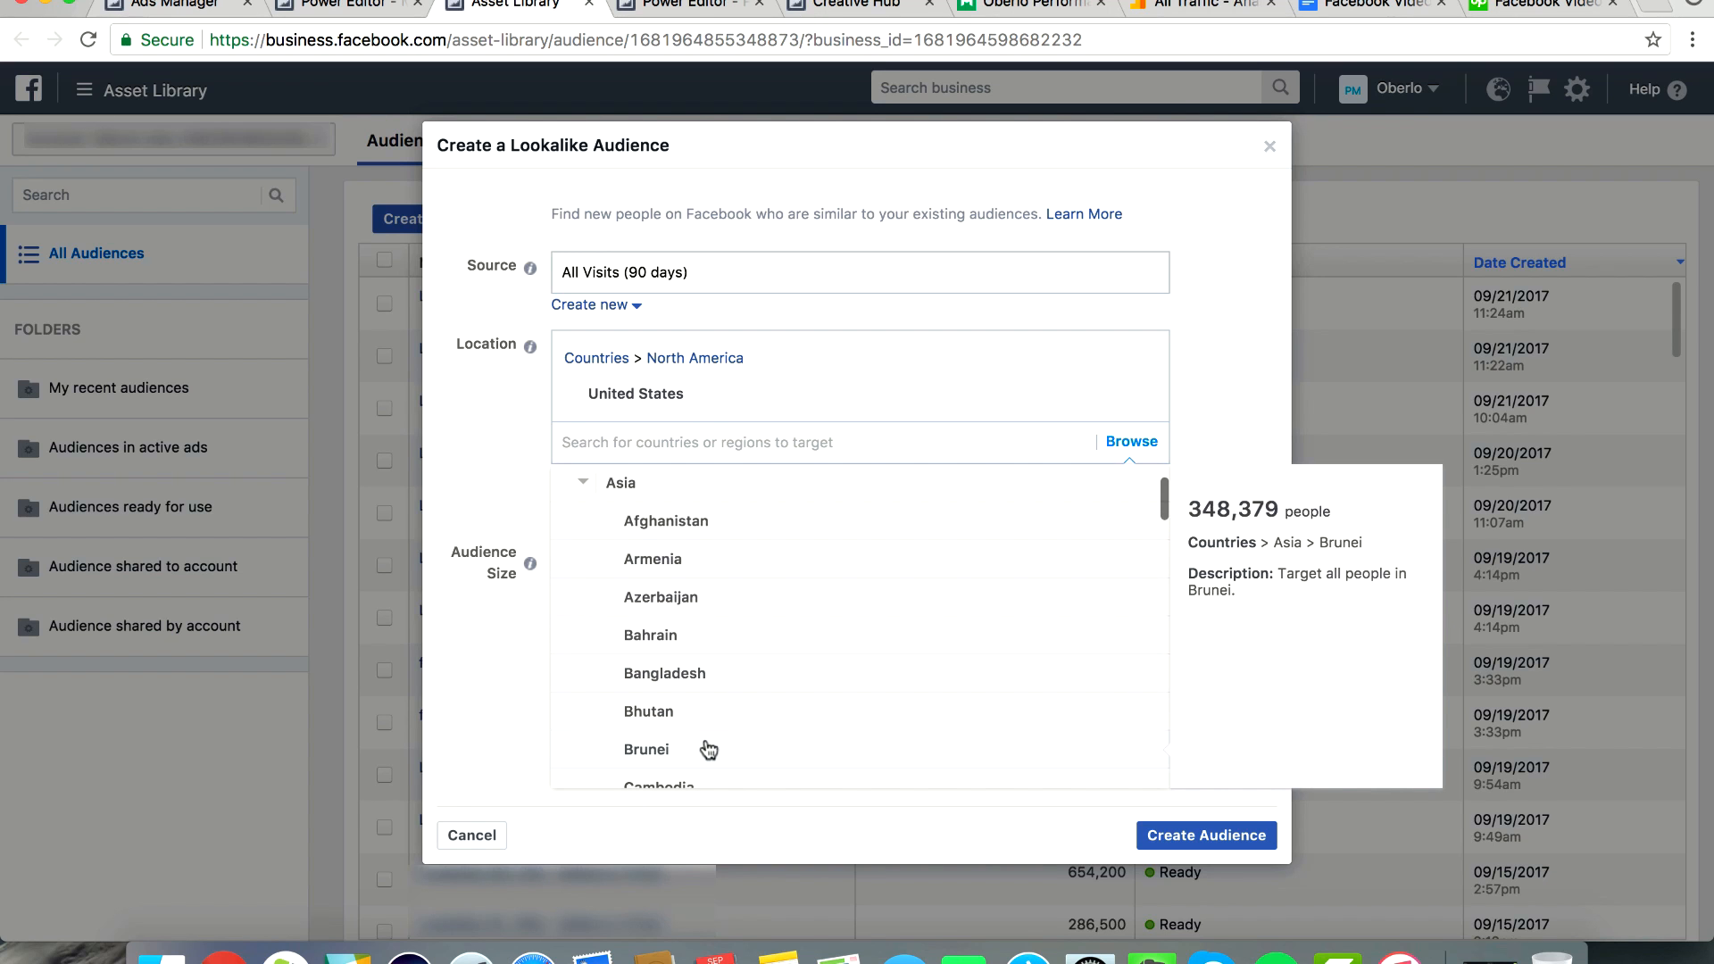
pyautogui.click(581, 485)
pyautogui.scroll(1, 583, 487)
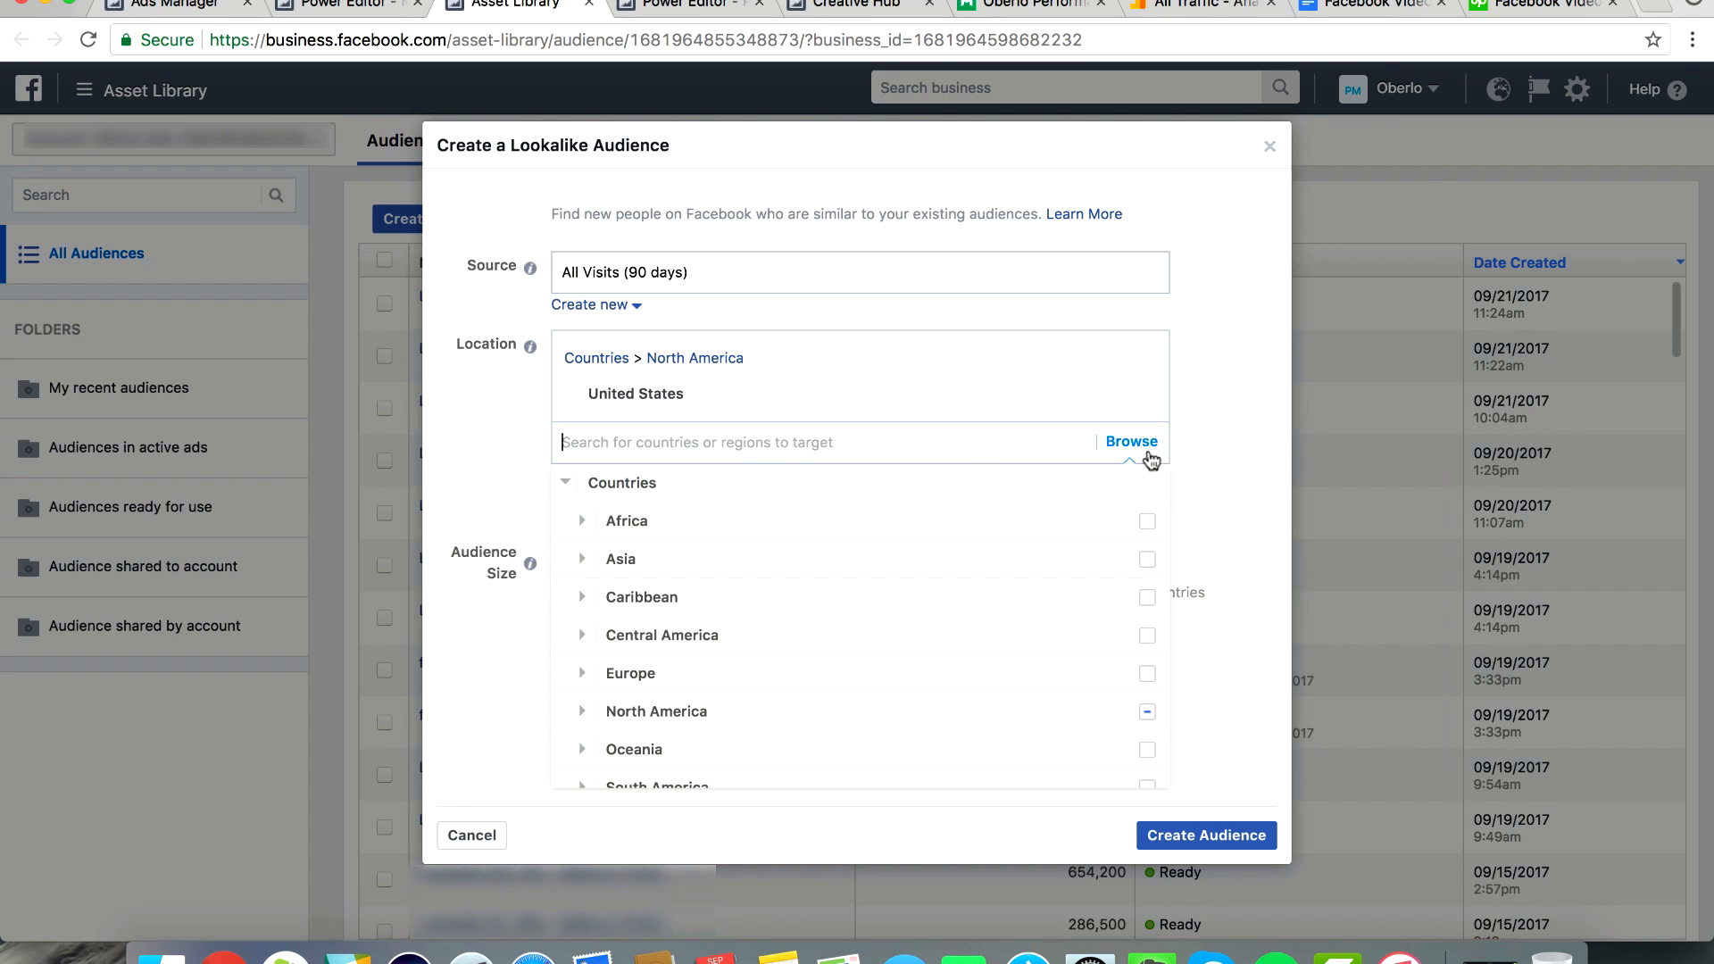
pyautogui.click(1148, 457)
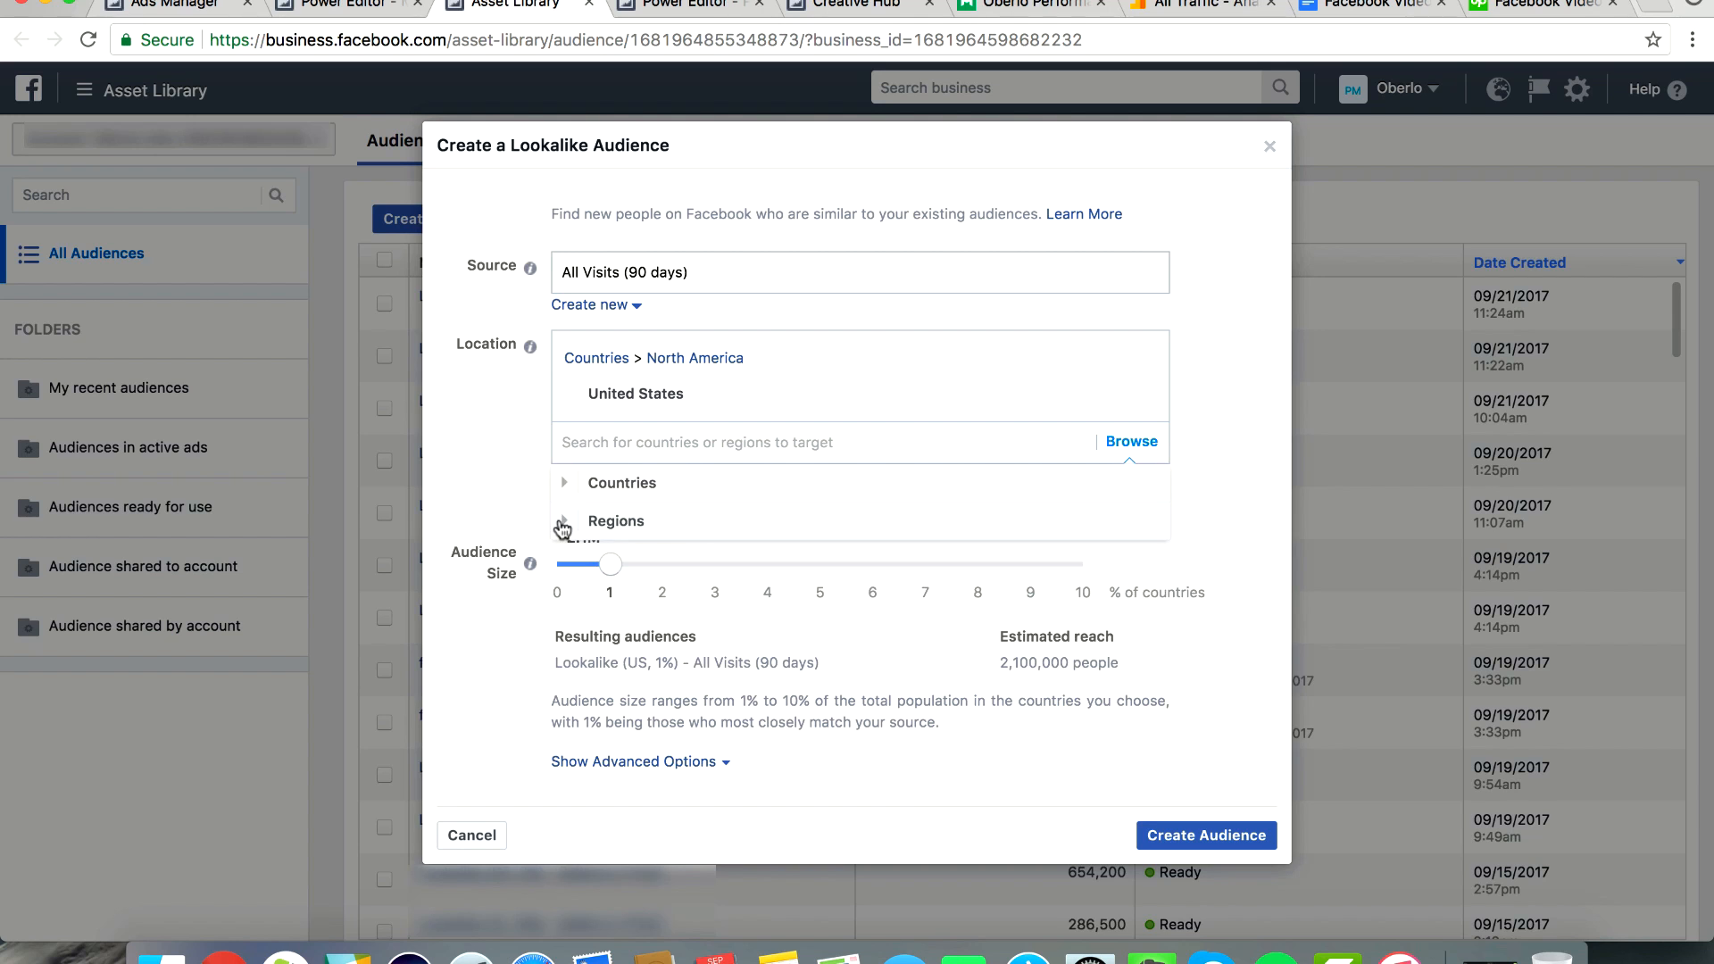
pyautogui.click(562, 525)
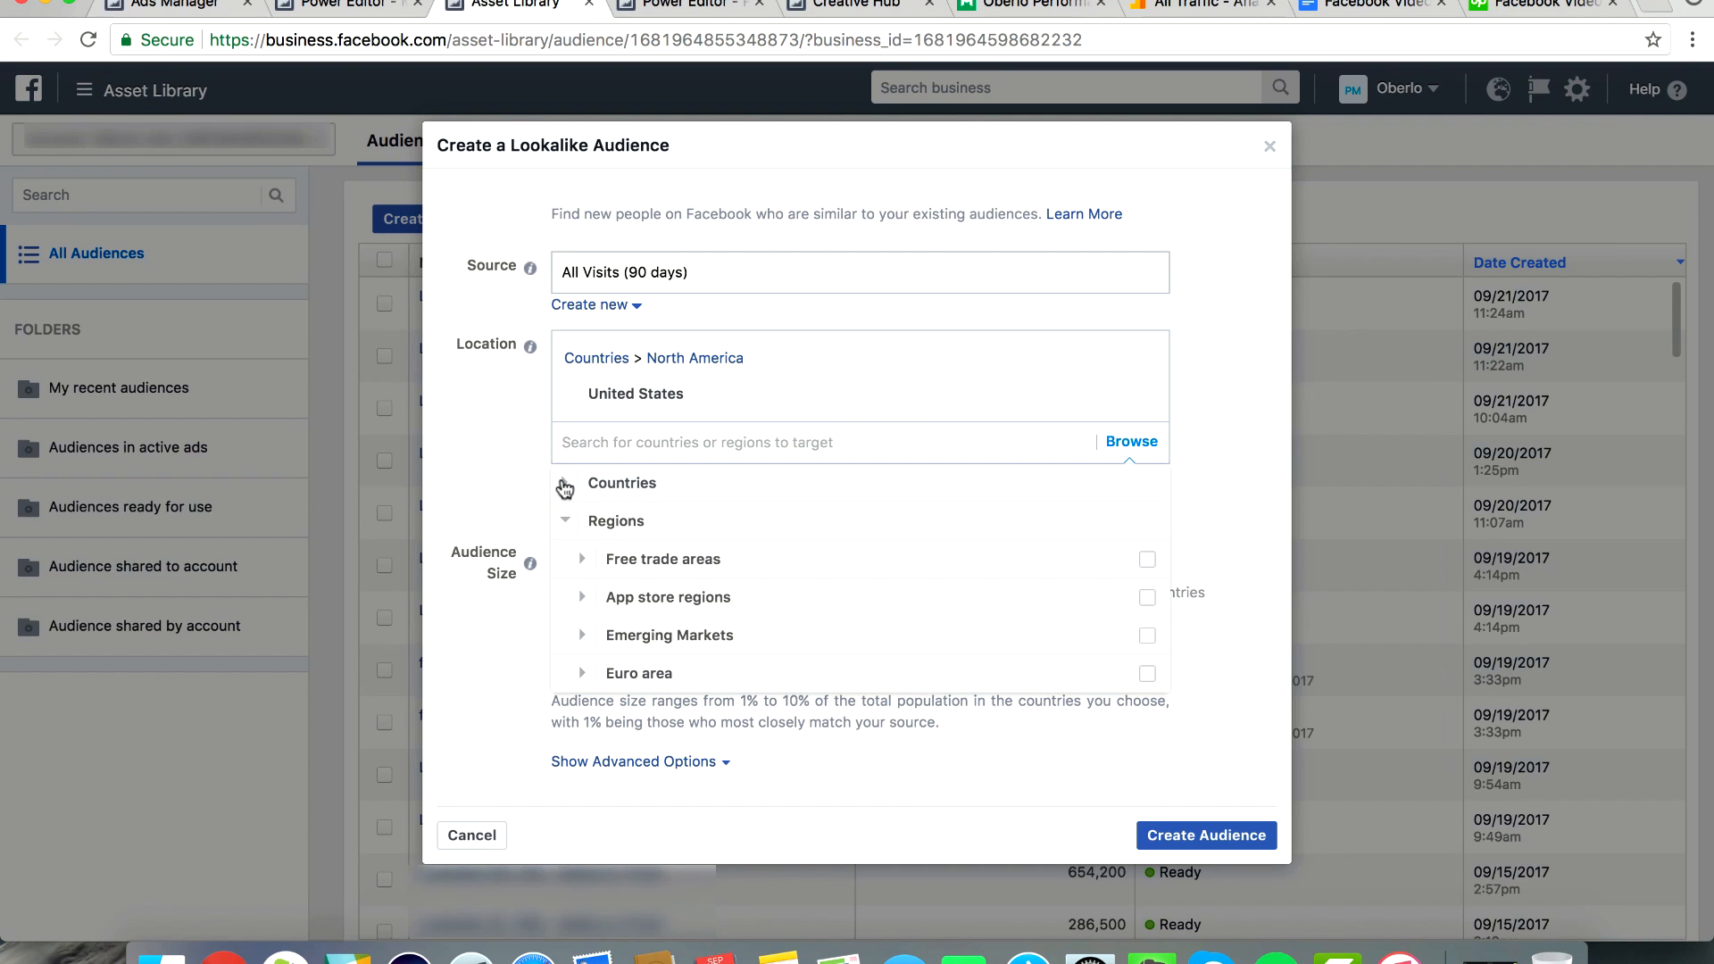
pyautogui.click(563, 485)
pyautogui.click(1136, 451)
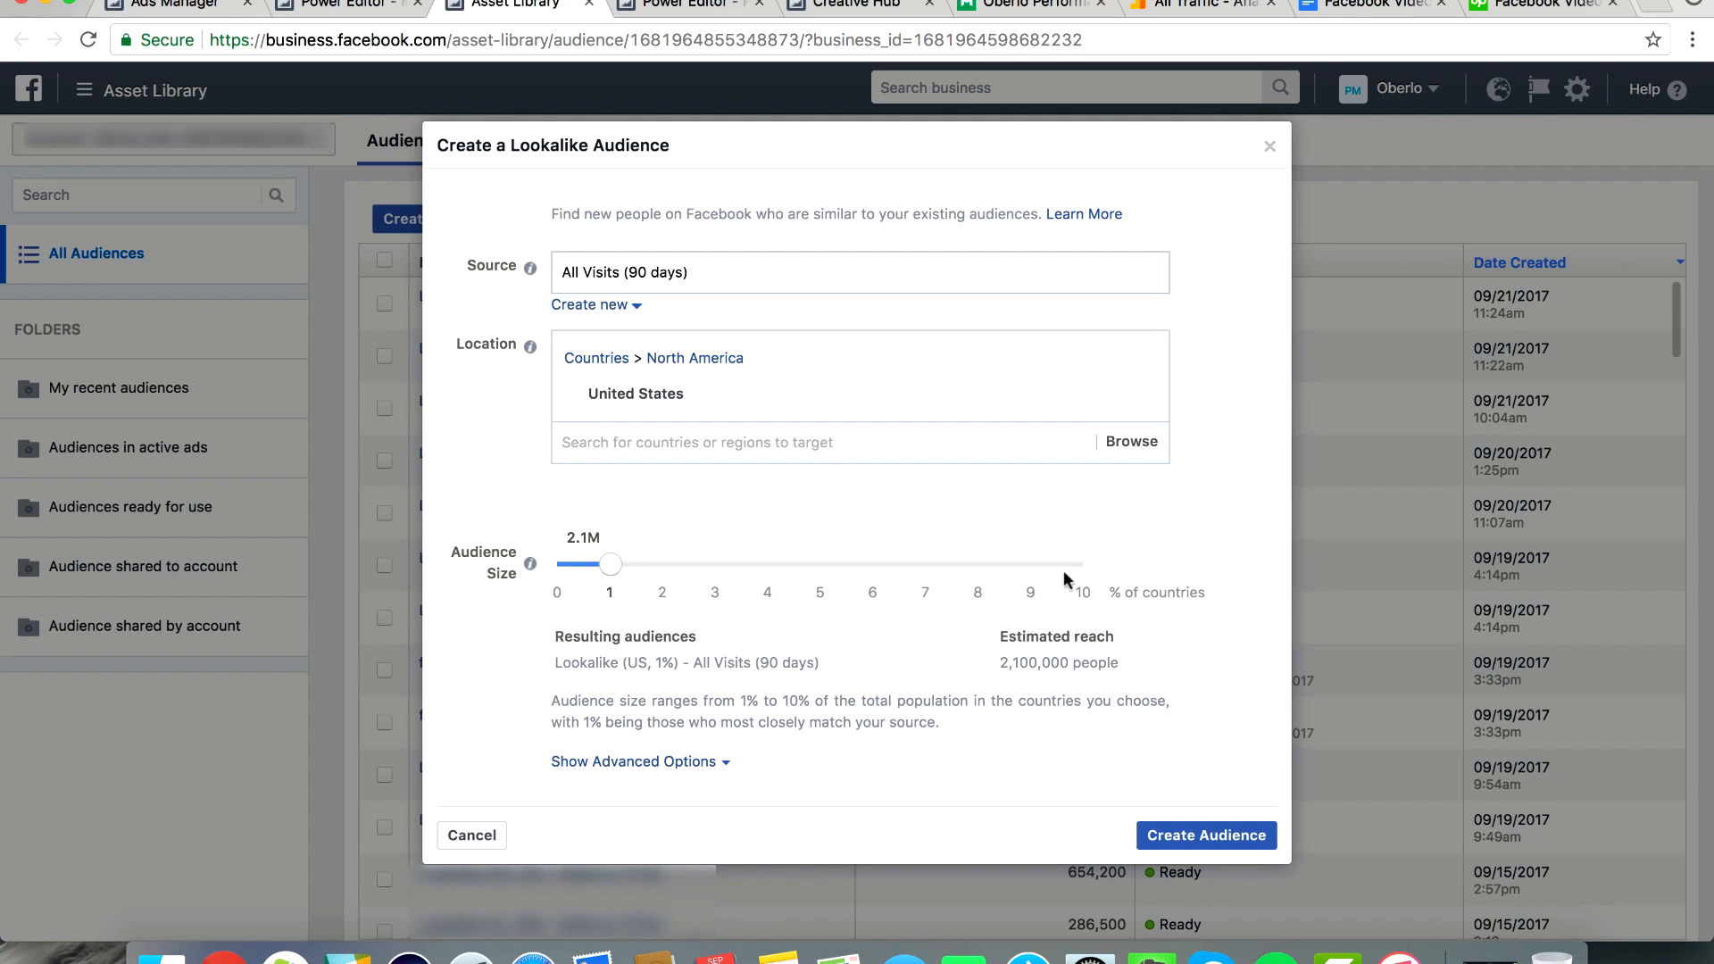
pyautogui.moveTo(610, 564); pyautogui.dragTo(1122, 574)
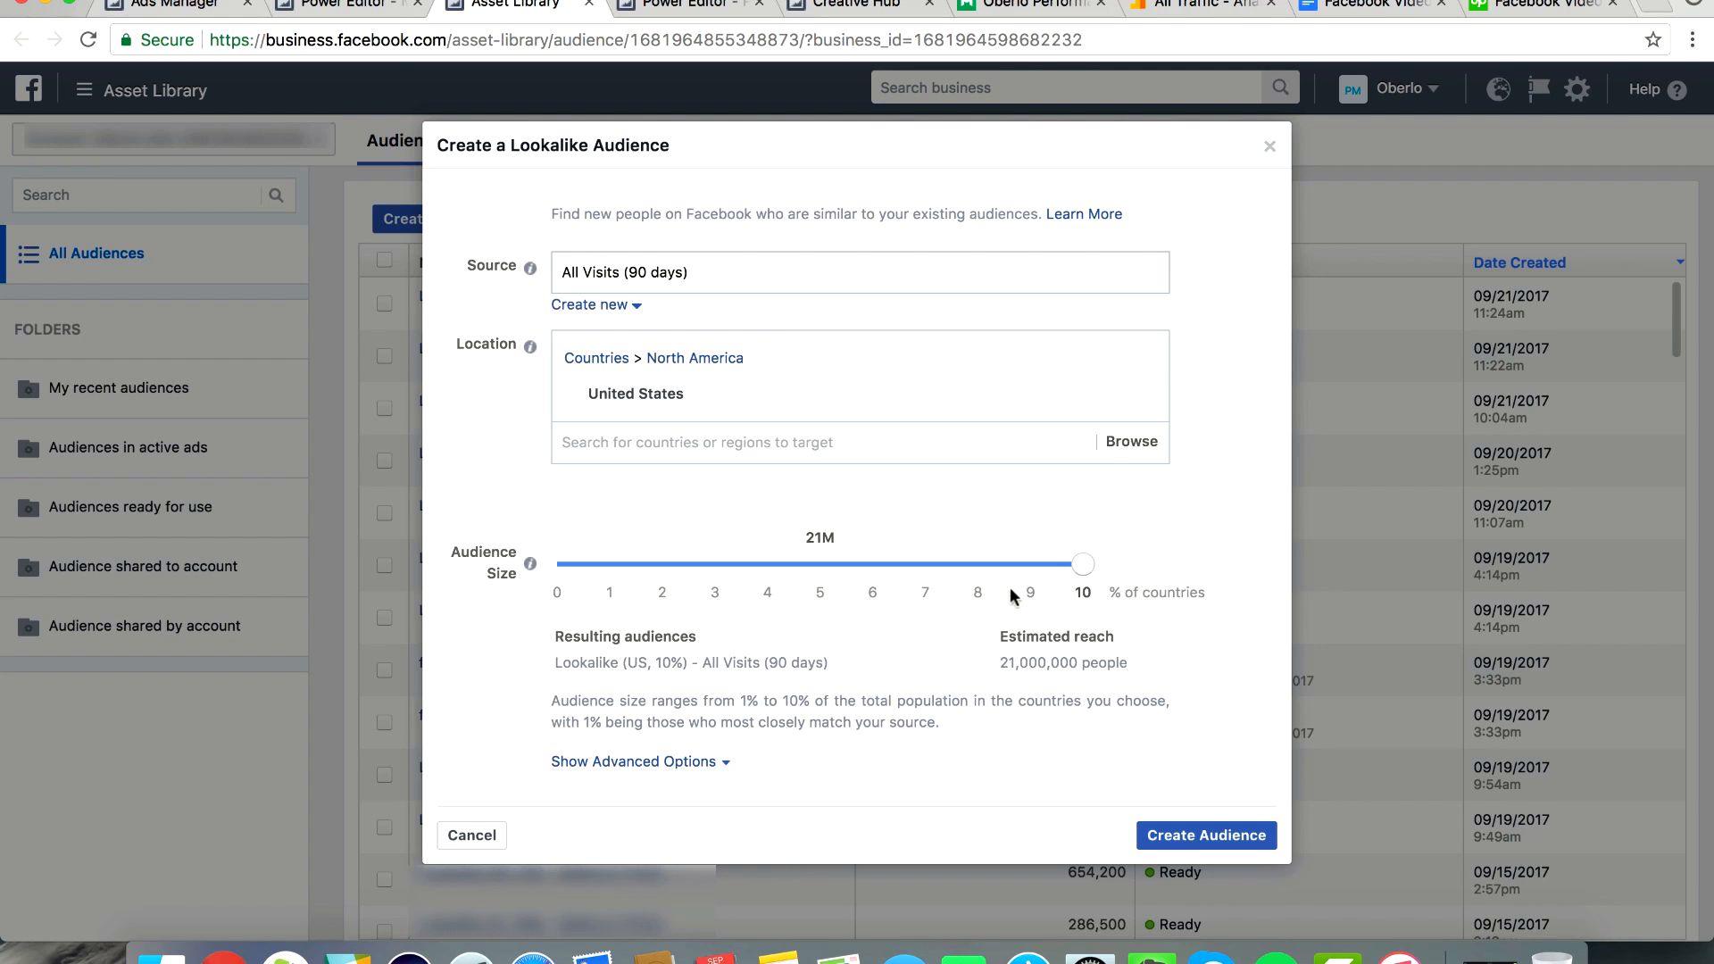
pyautogui.moveTo(1083, 570); pyautogui.dragTo(623, 597)
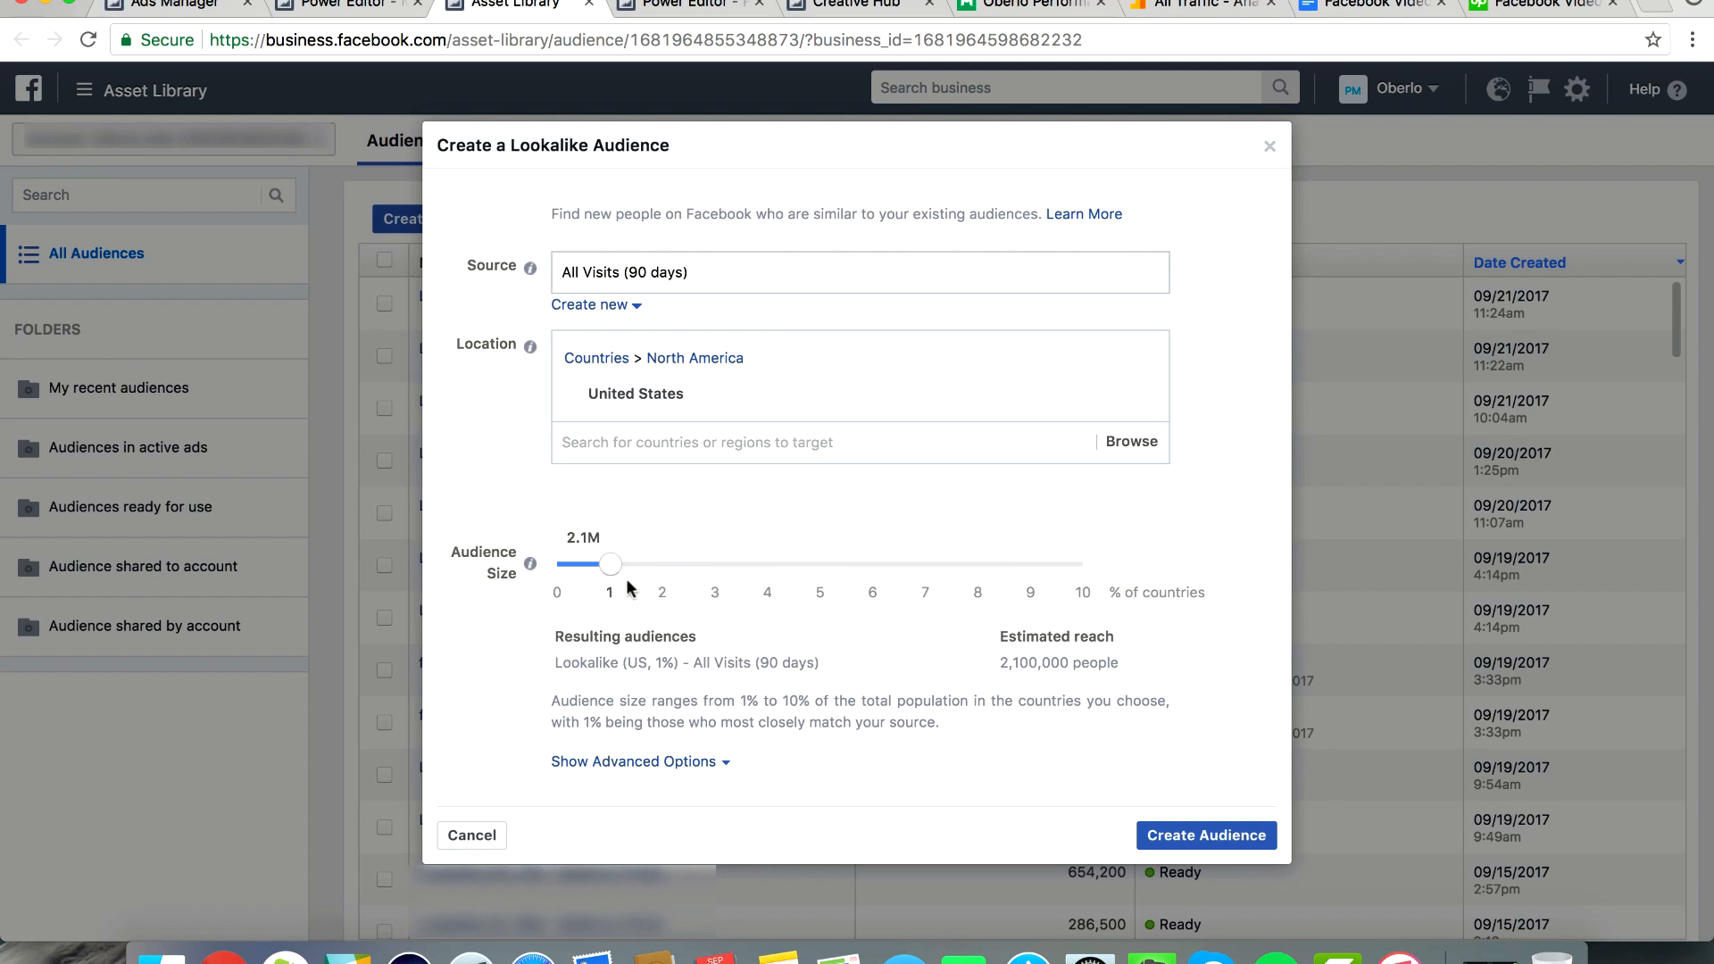
# In advanced options keep 3 audiences and set the range boundaries at 2% and 3%.
pyautogui.click(616, 762)
pyautogui.scroll(-2, 625, 710)
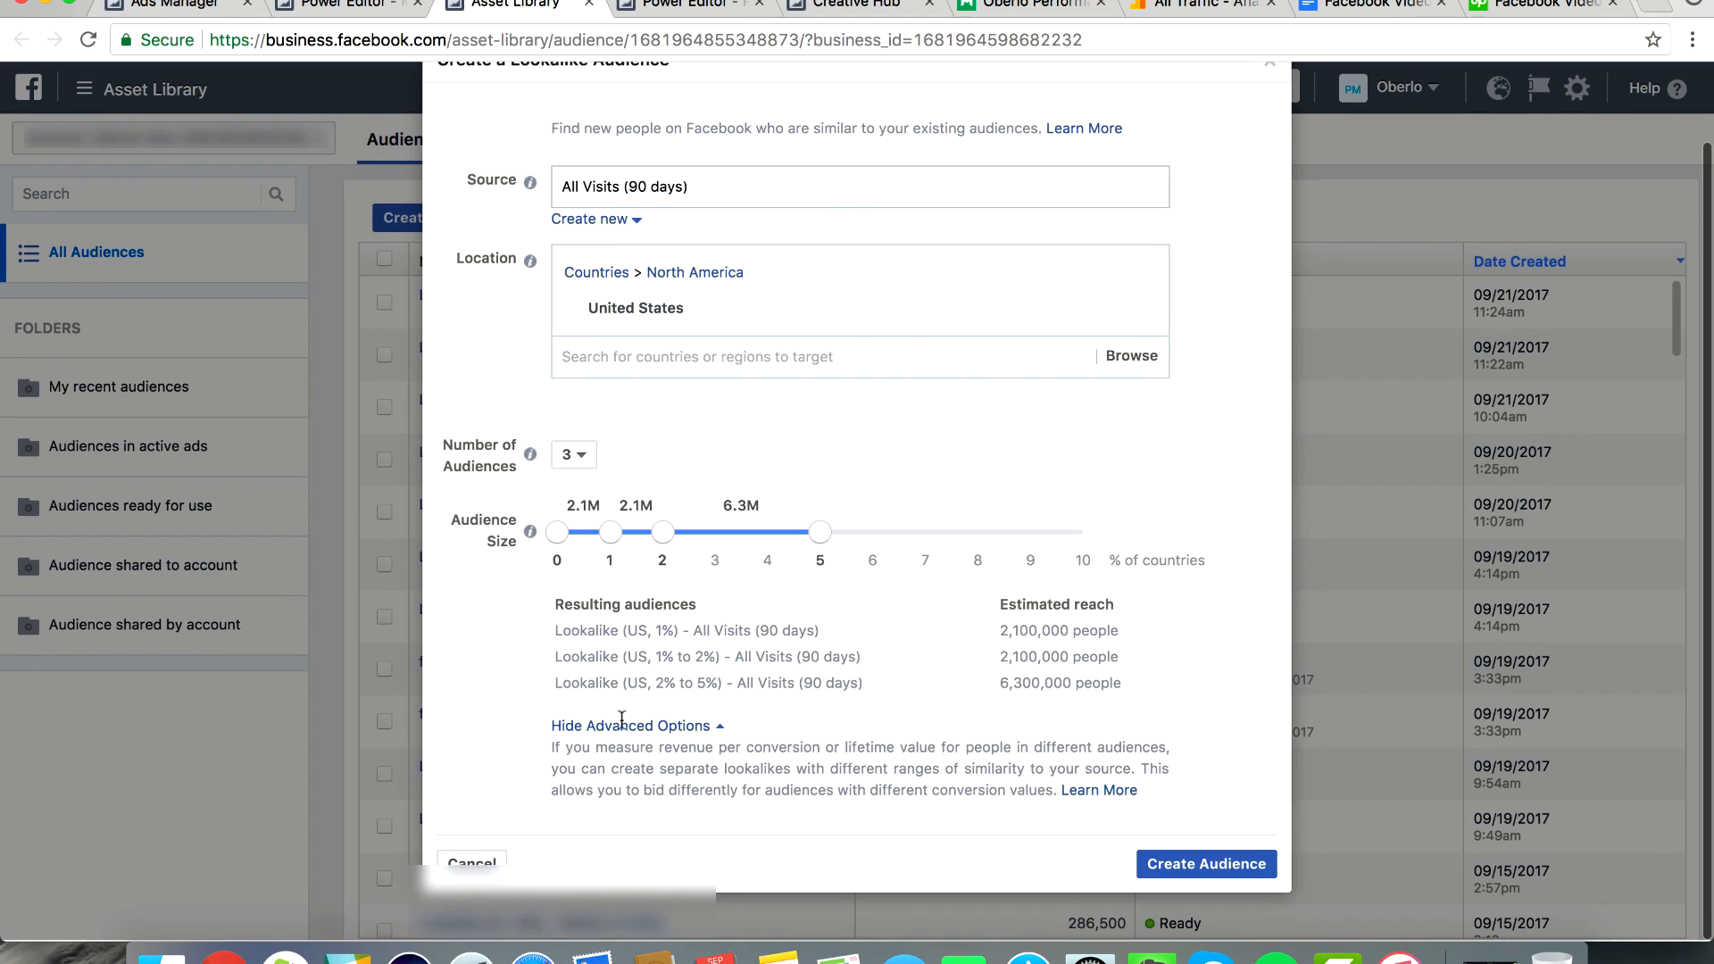
pyautogui.click(584, 461)
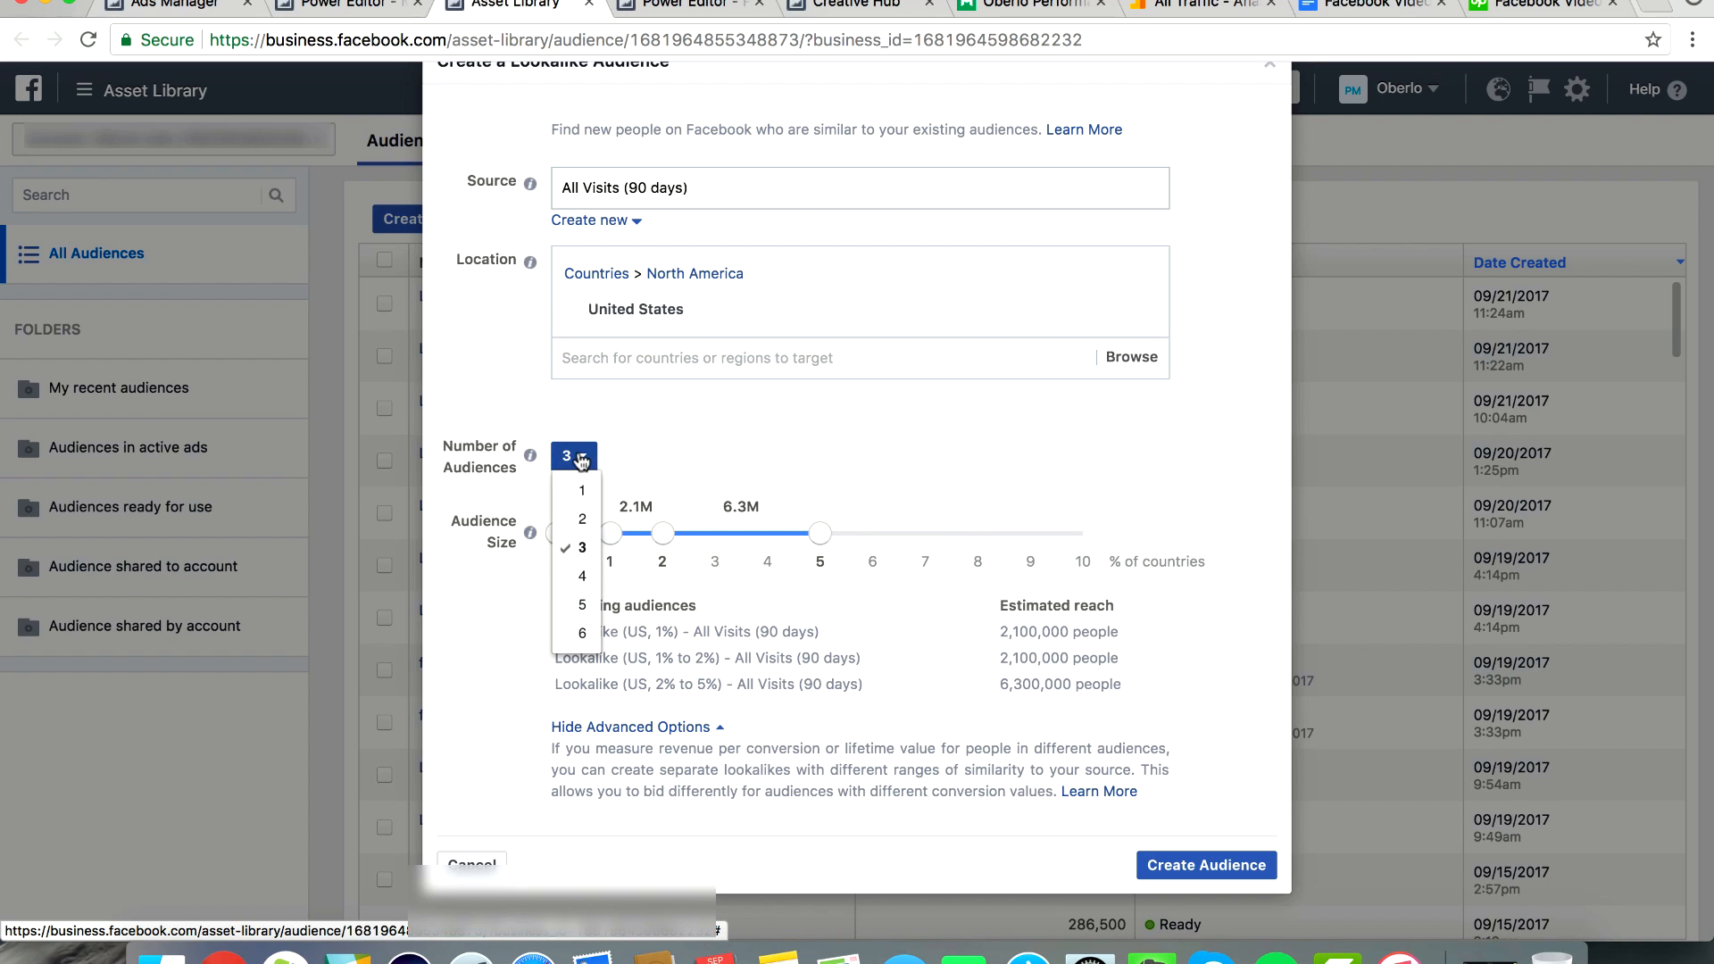
pyautogui.click(580, 460)
pyautogui.click(704, 535)
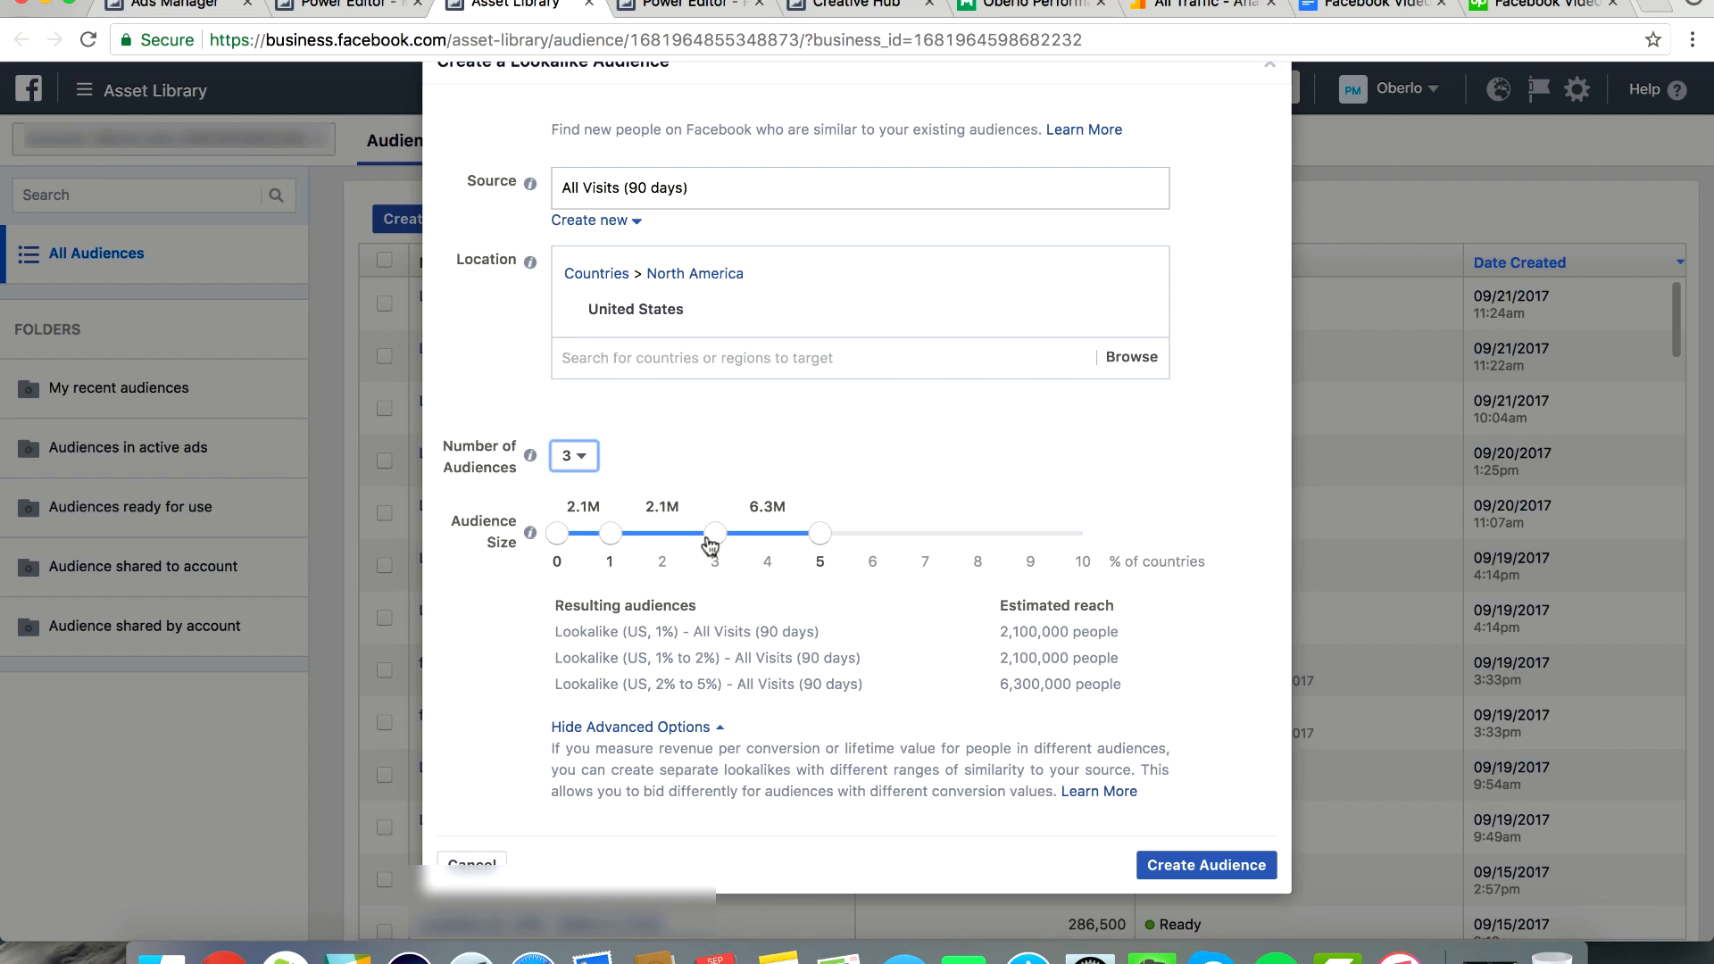
pyautogui.click(644, 534)
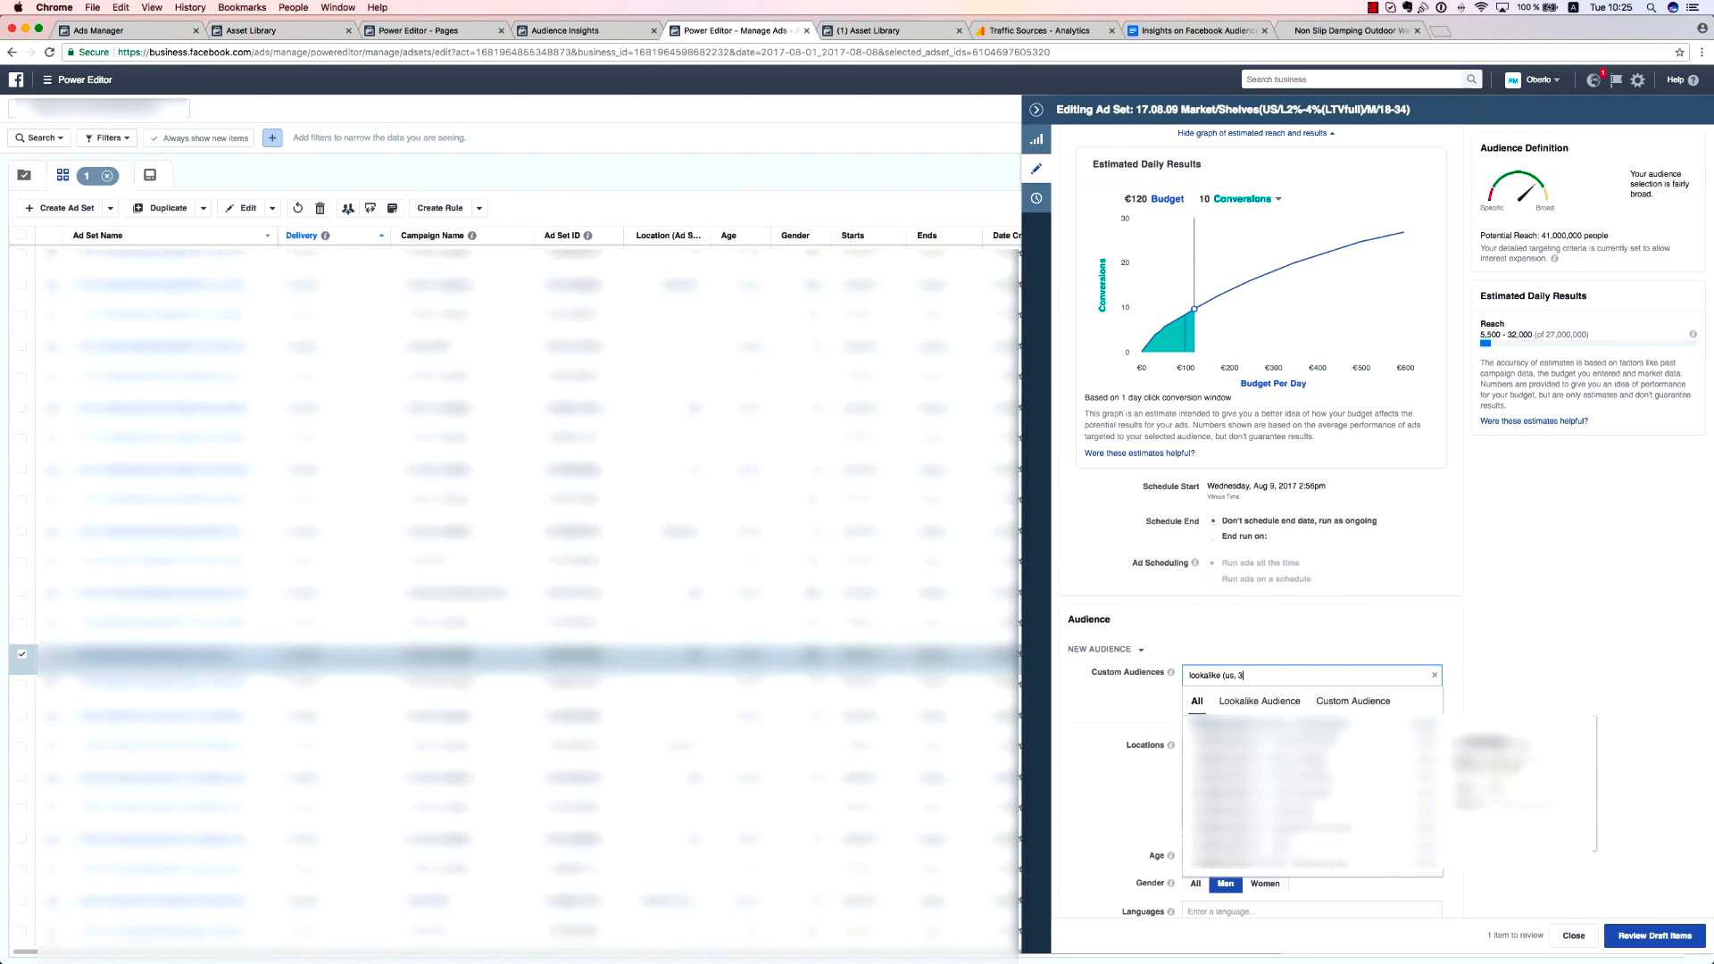
pyautogui.write('3')
# Include Lookalike (US, 3%) and exclude Lookalike (US, 1%) in the ad set.
pyautogui.click(1186, 750)
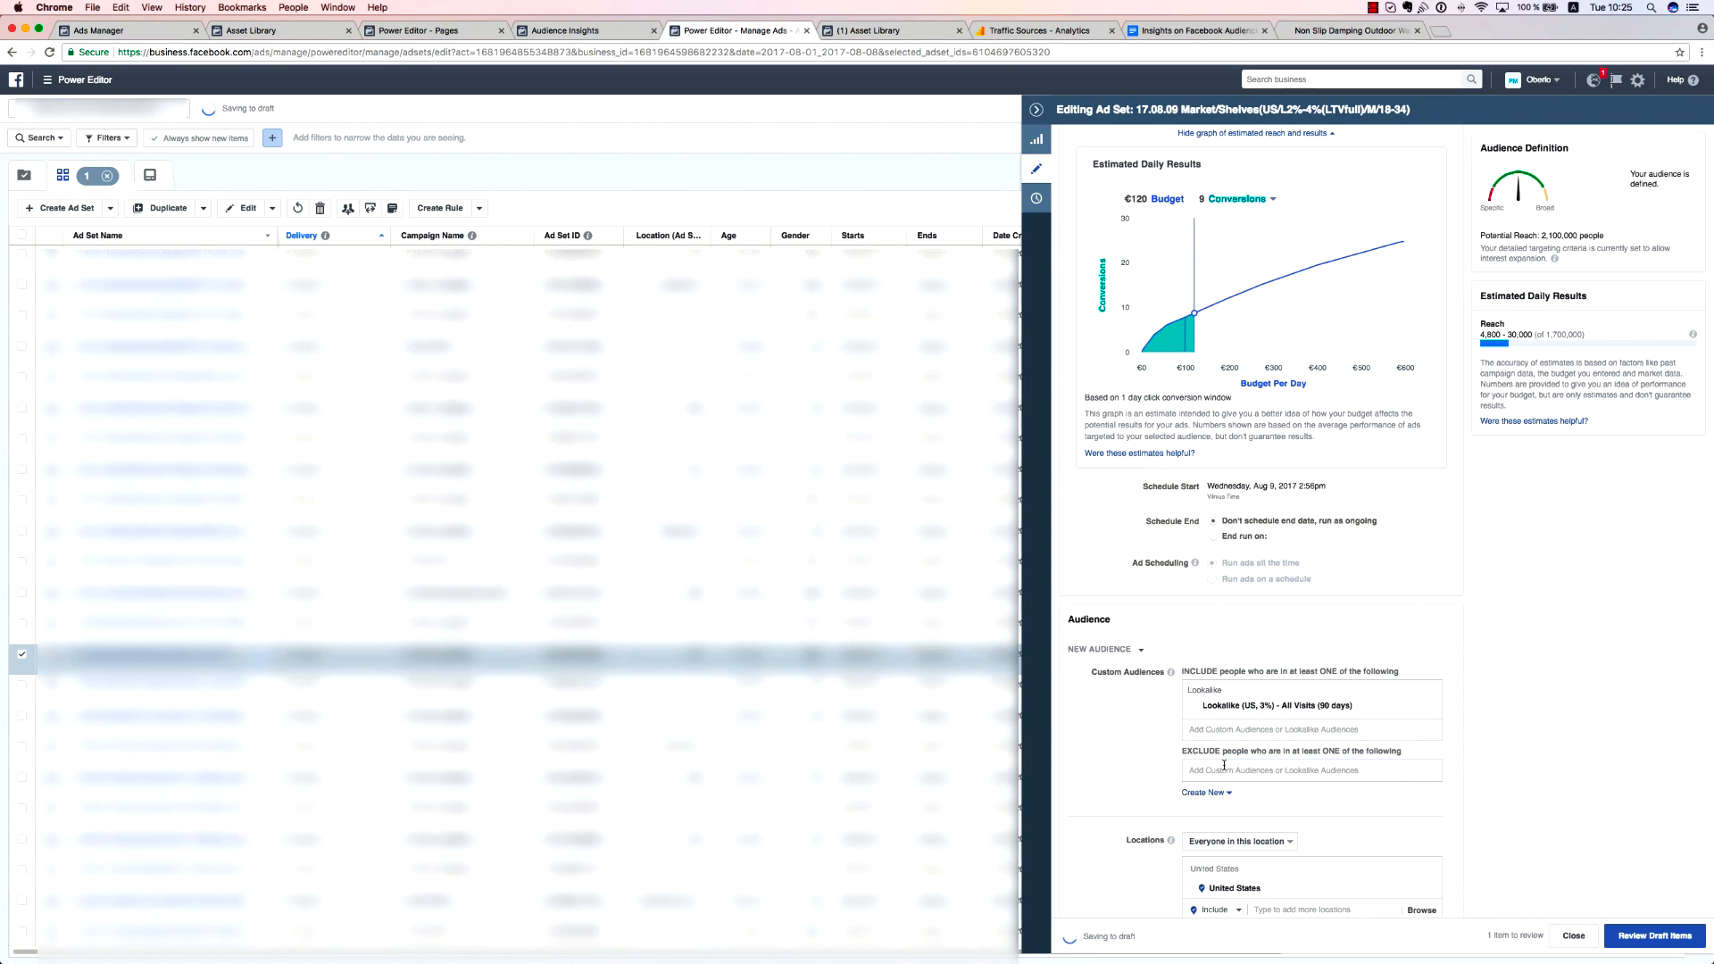
pyautogui.write('lookalike (us, 1')
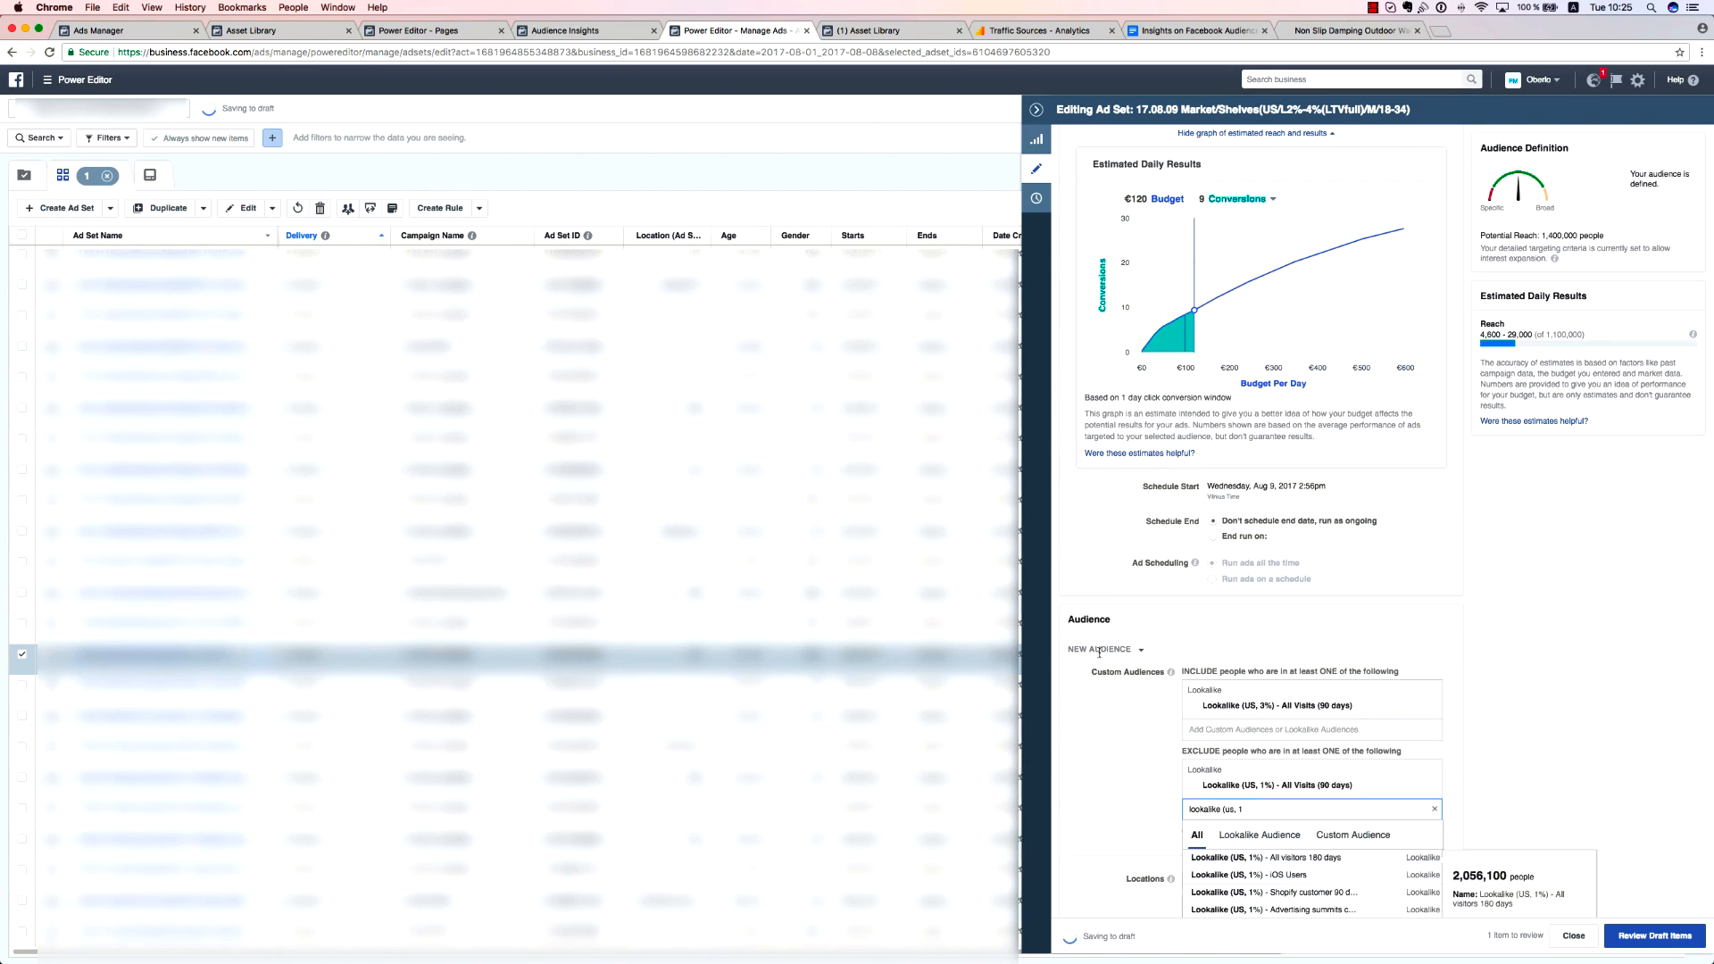
pyautogui.press('Return')
pyautogui.scroll(-1, 1167, 799)
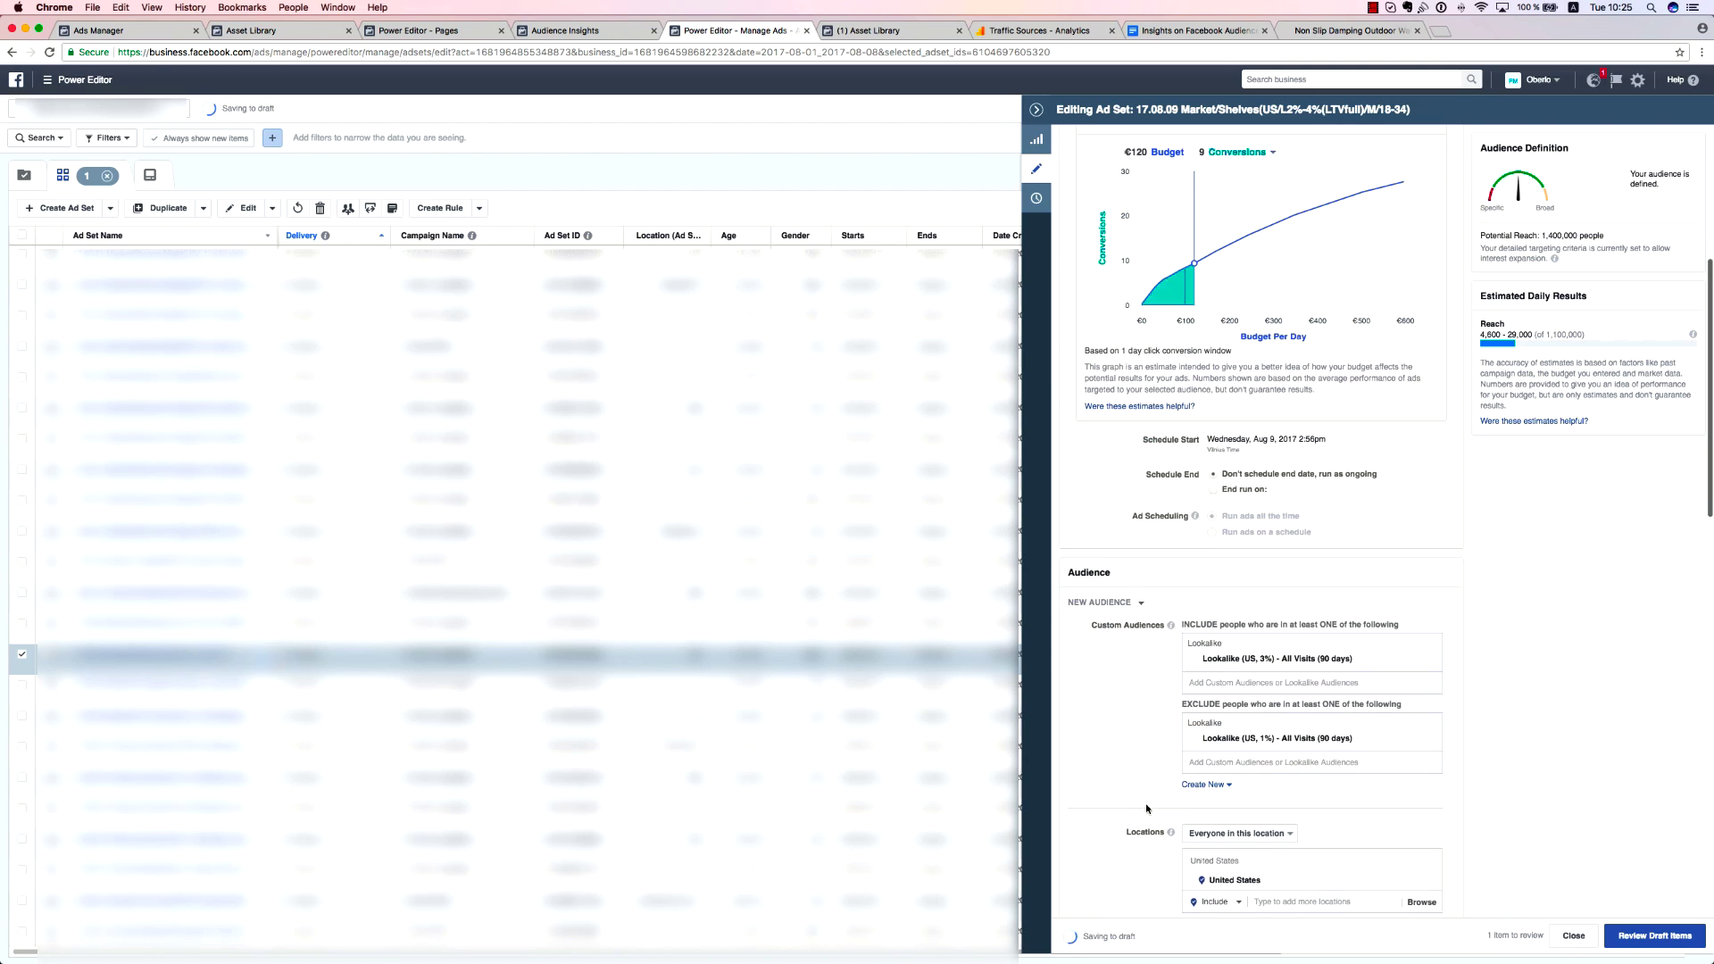
# Exclude the custom audiences All visitors (90 days) and app.oberlo.com 180 days.
pyautogui.click(1240, 755)
pyautogui.scroll(-2, 1286, 724)
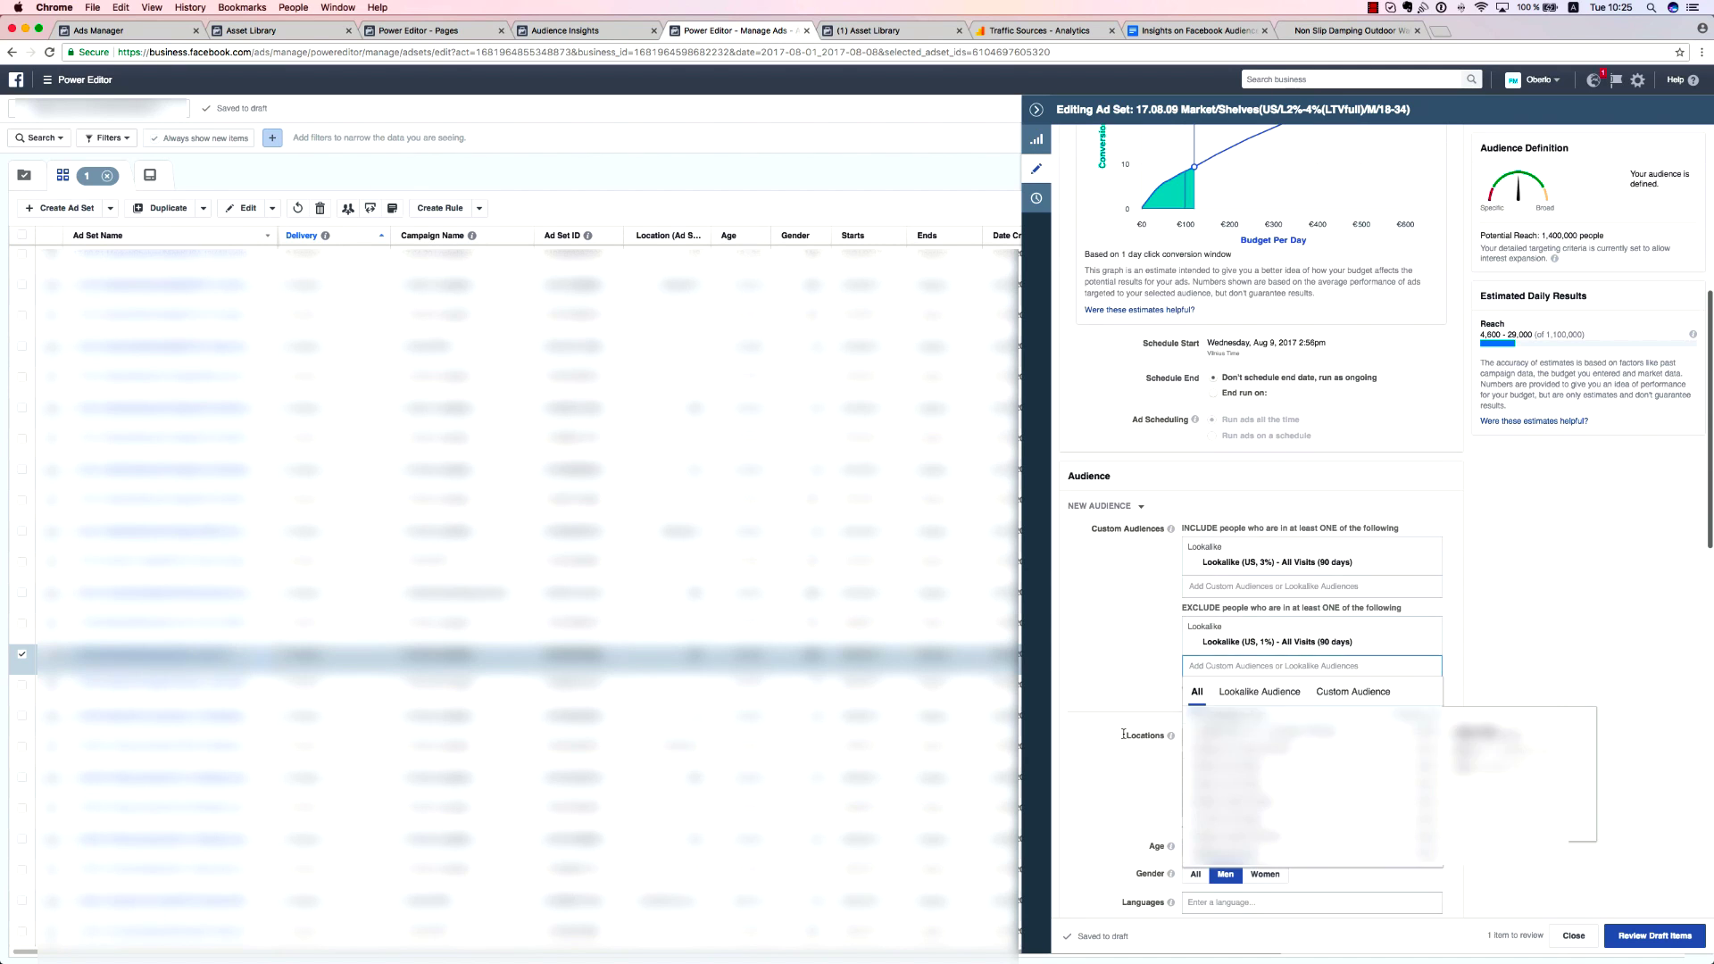
pyautogui.click(1340, 693)
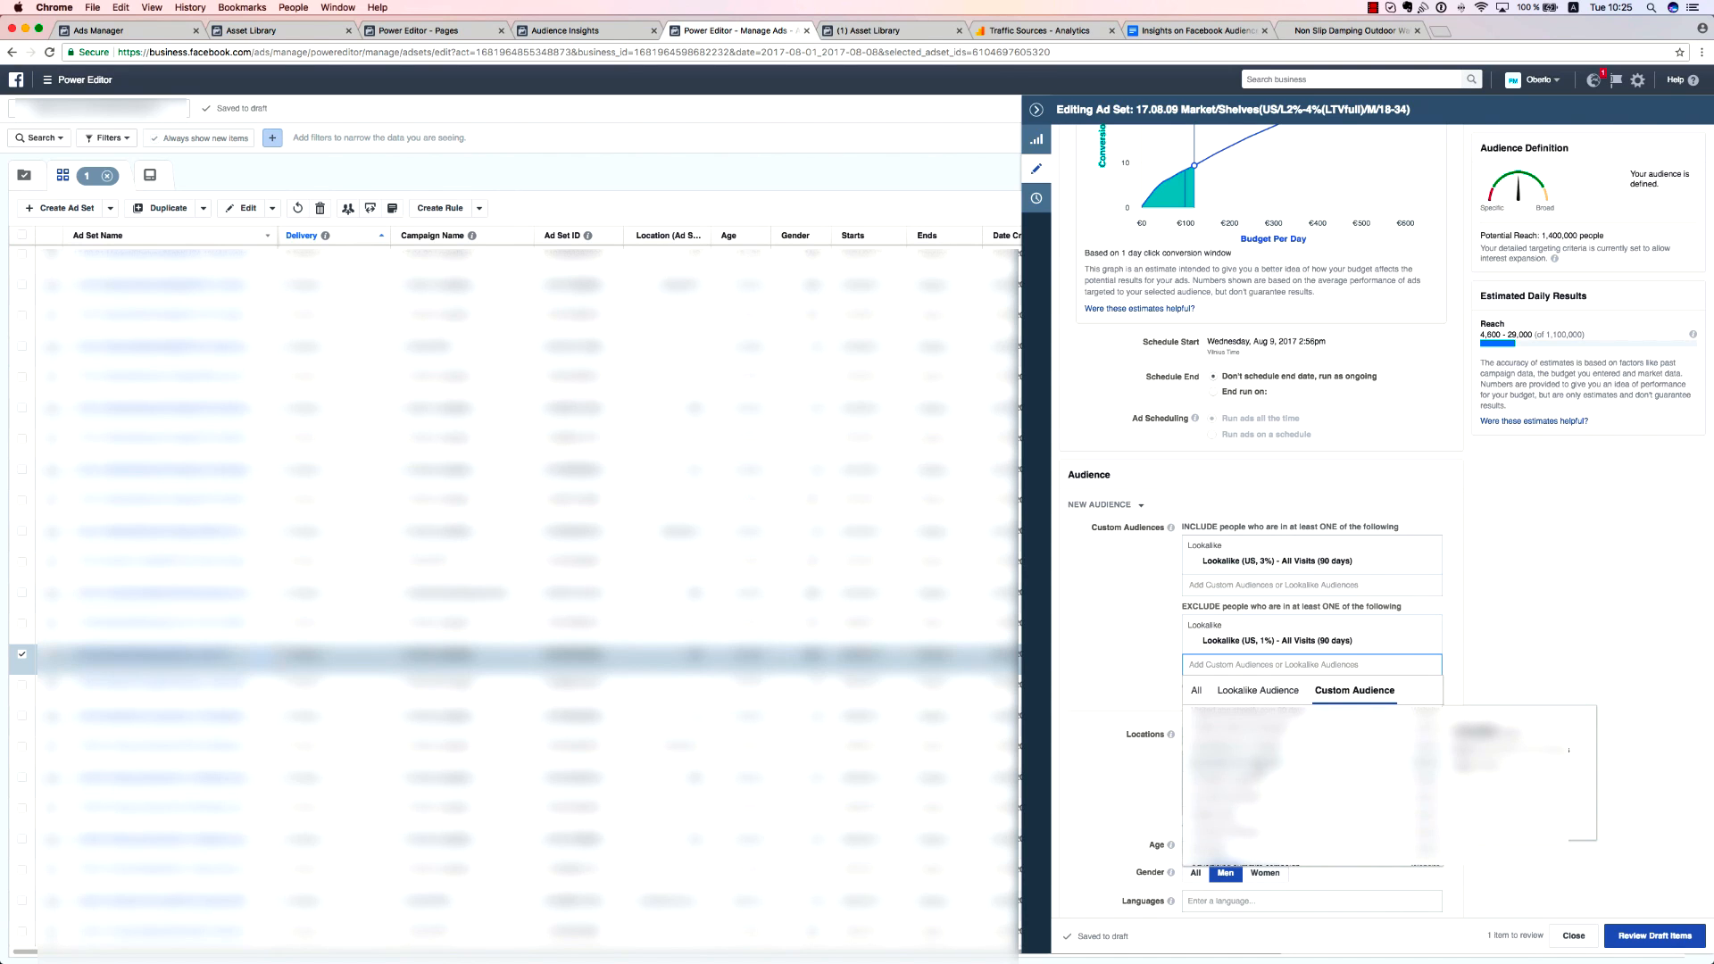
pyautogui.click(1239, 798)
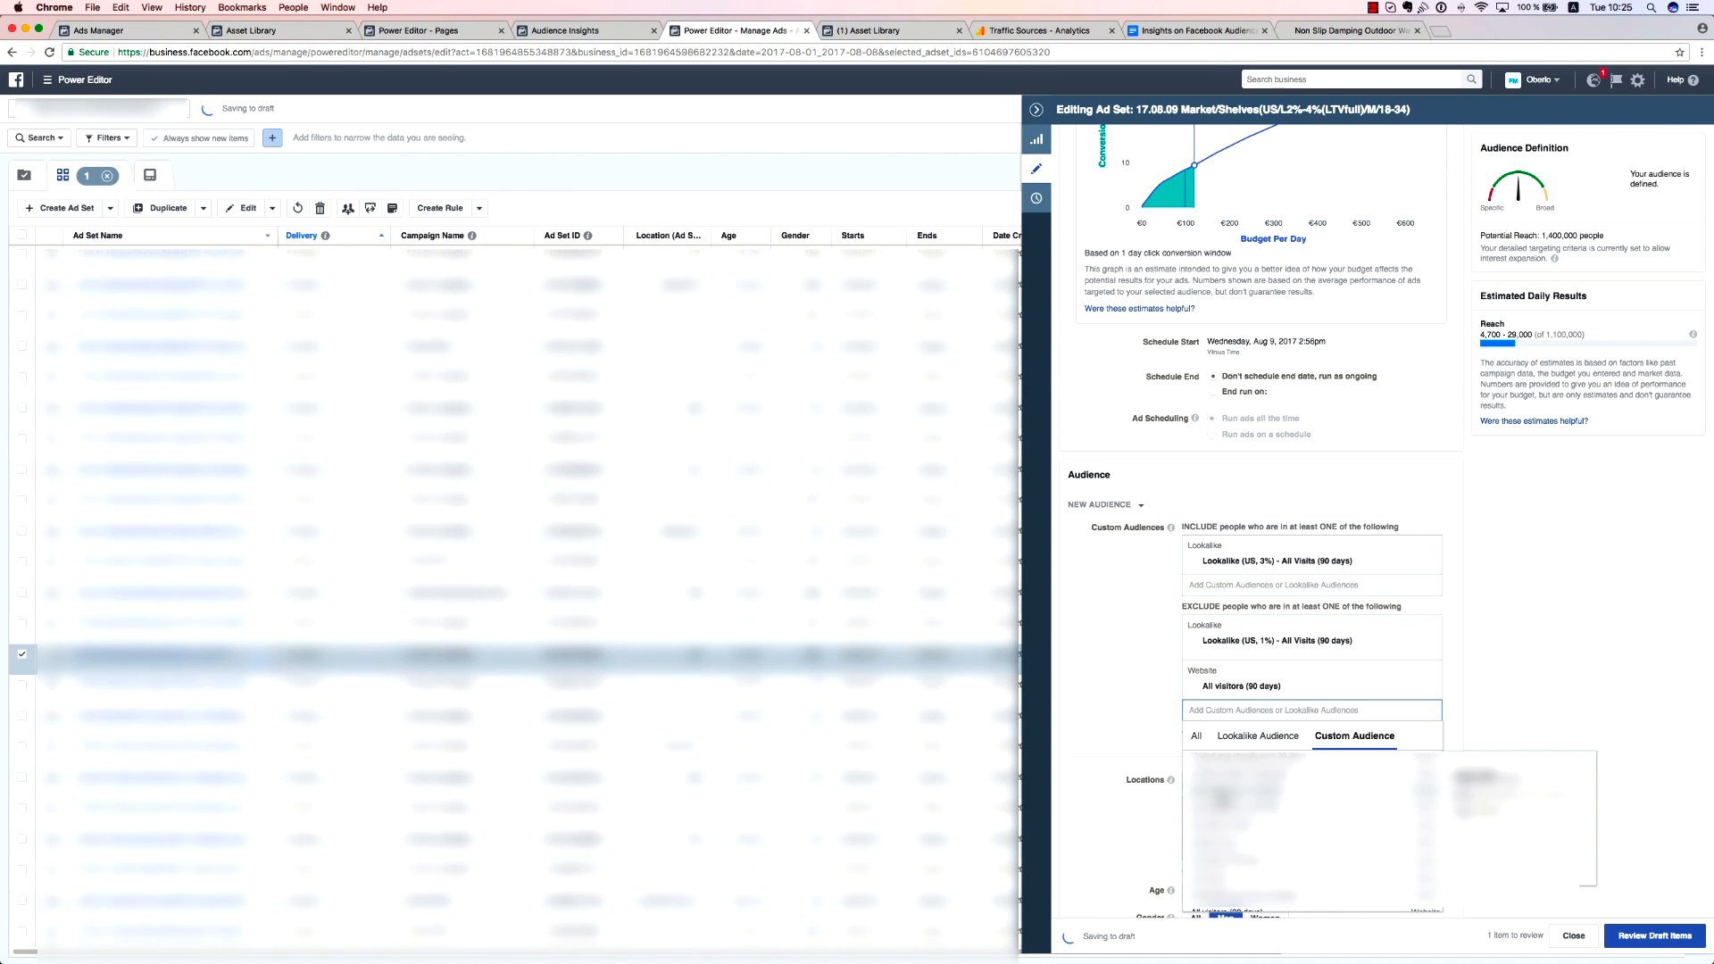
pyautogui.scroll(-3, 1150, 794)
pyautogui.click(1239, 509)
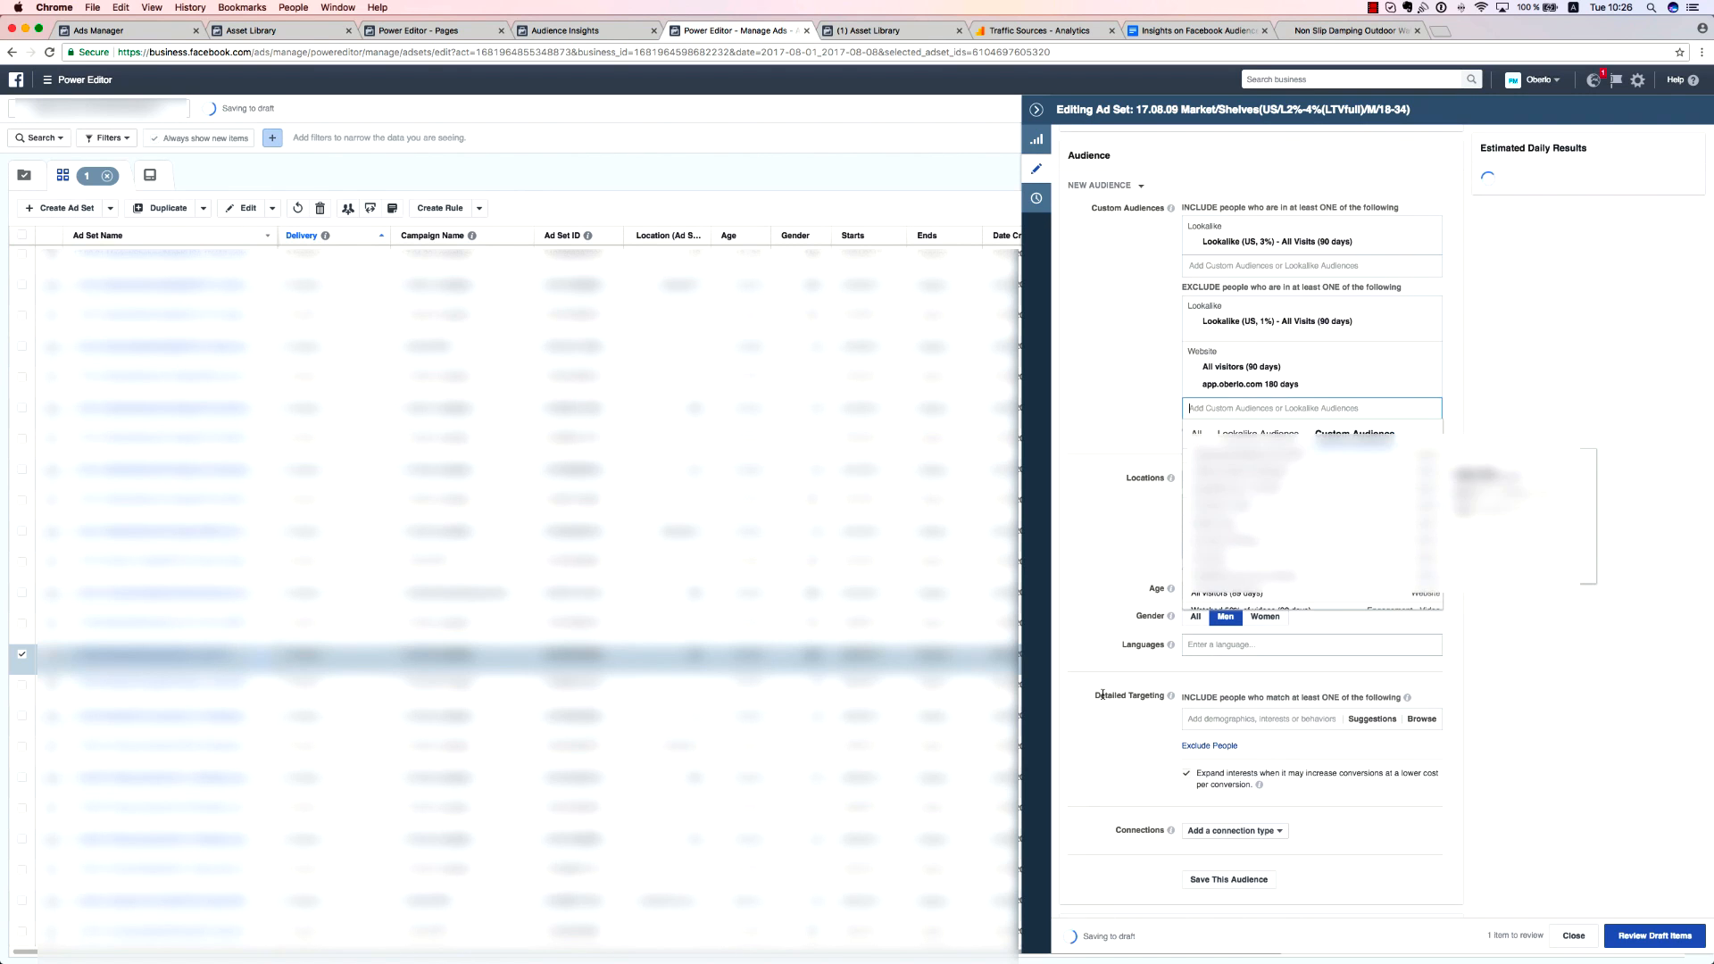
pyautogui.scroll(3, 1090, 581)
pyautogui.click(1100, 624)
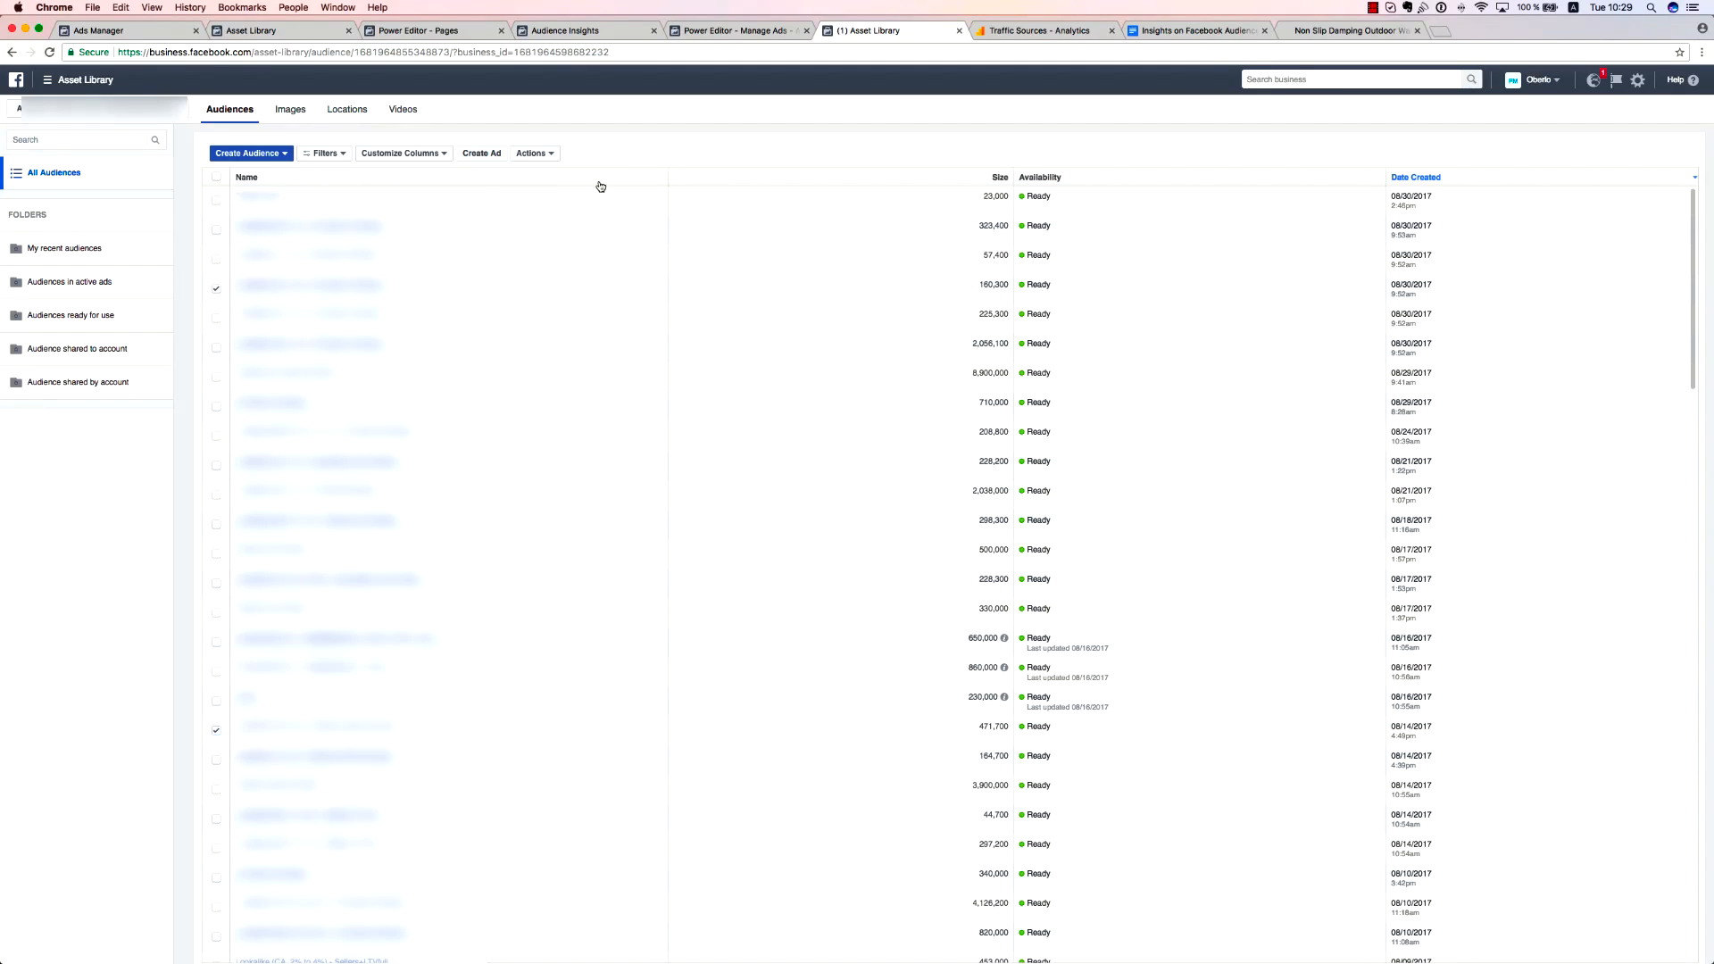
# Show the Actions menu for the two checked lookalike audiences to compare overlap.
pyautogui.click(543, 156)
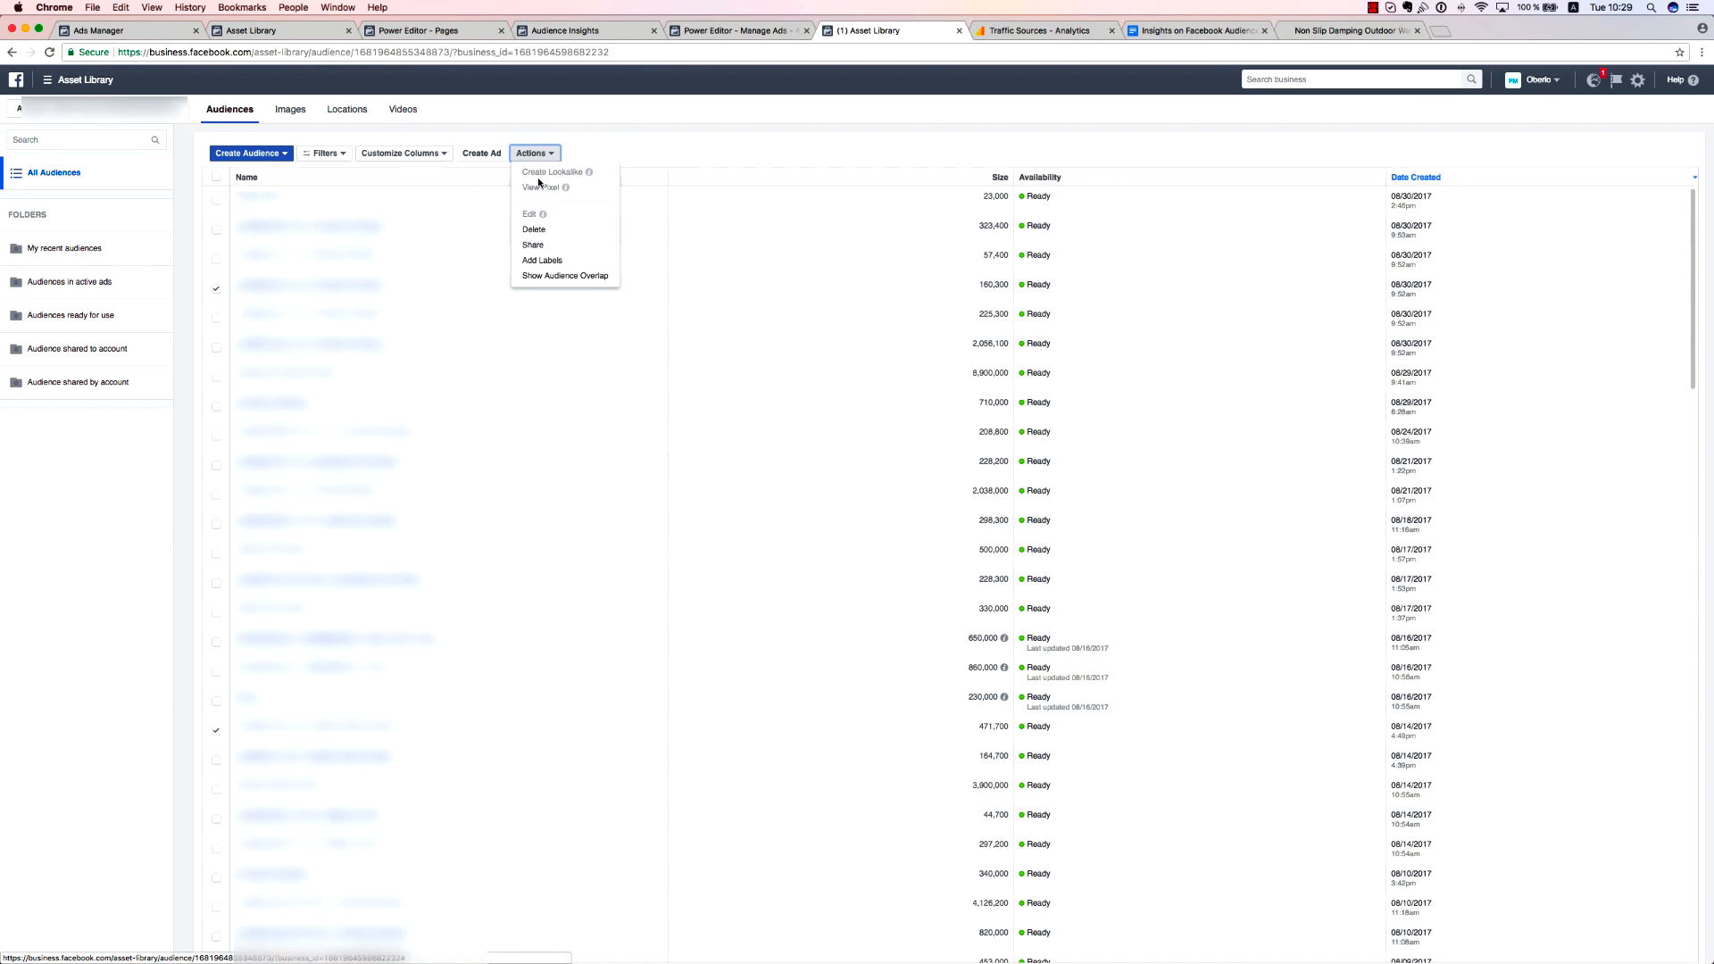